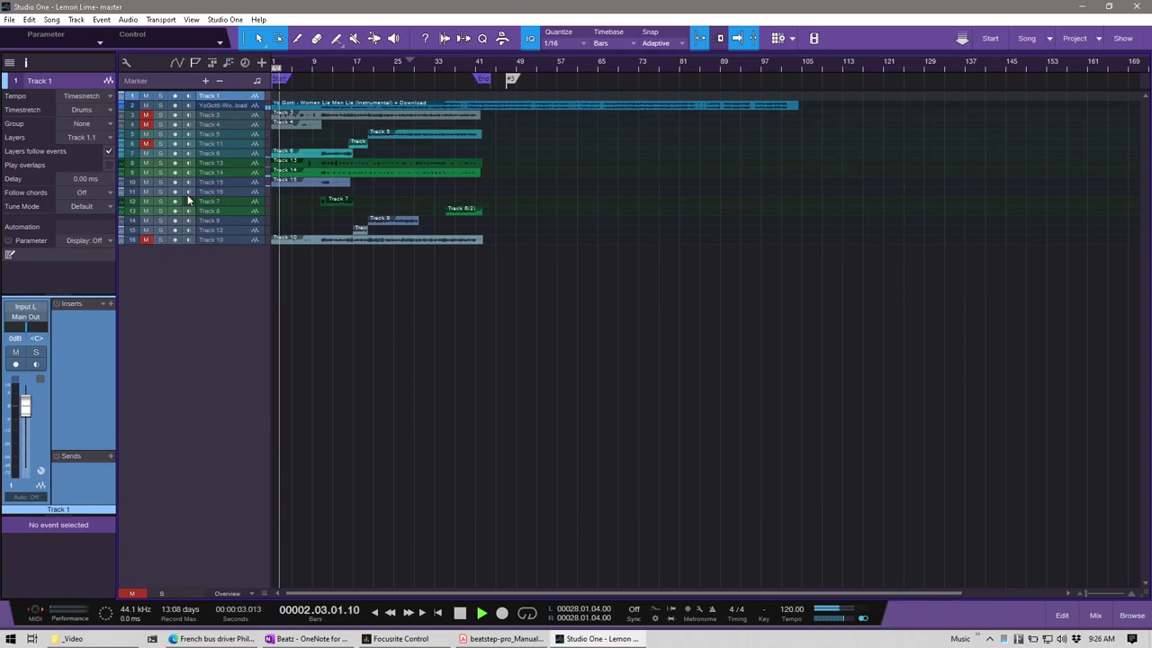
# - Set the Tempo mode of all tracks, from Track 1 through Track 10, to Don't follow
pyautogui.keyDown('shift'); pyautogui.click(229, 239); pyautogui.keyUp('shift')
pyautogui.click(79, 95)
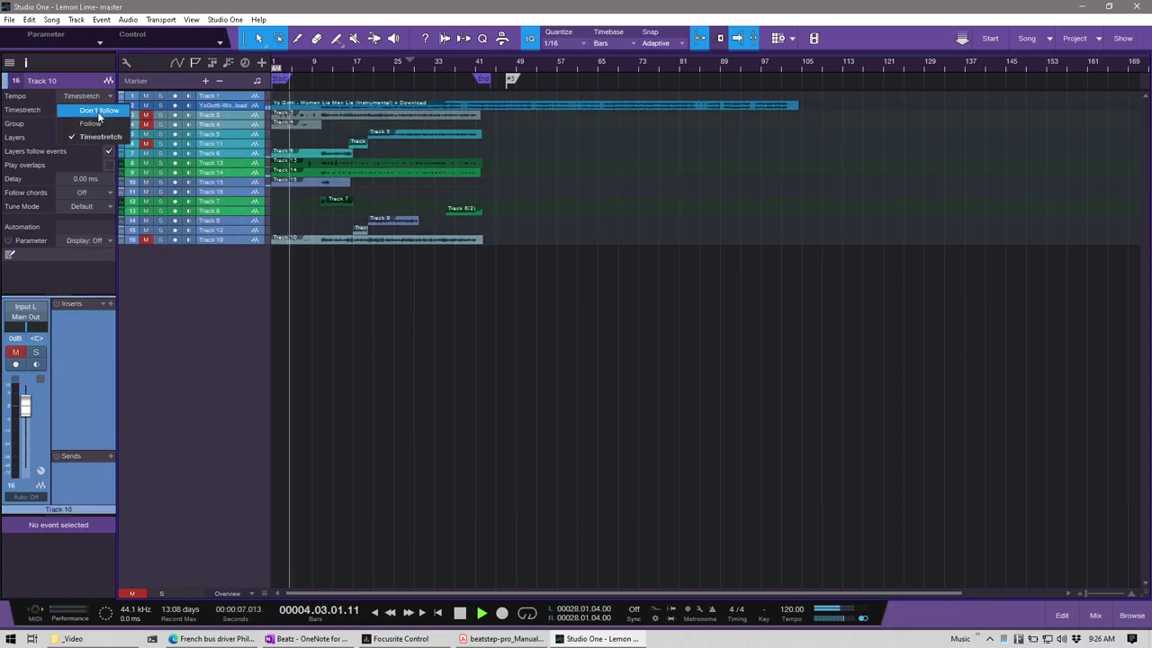
pyautogui.click(98, 111)
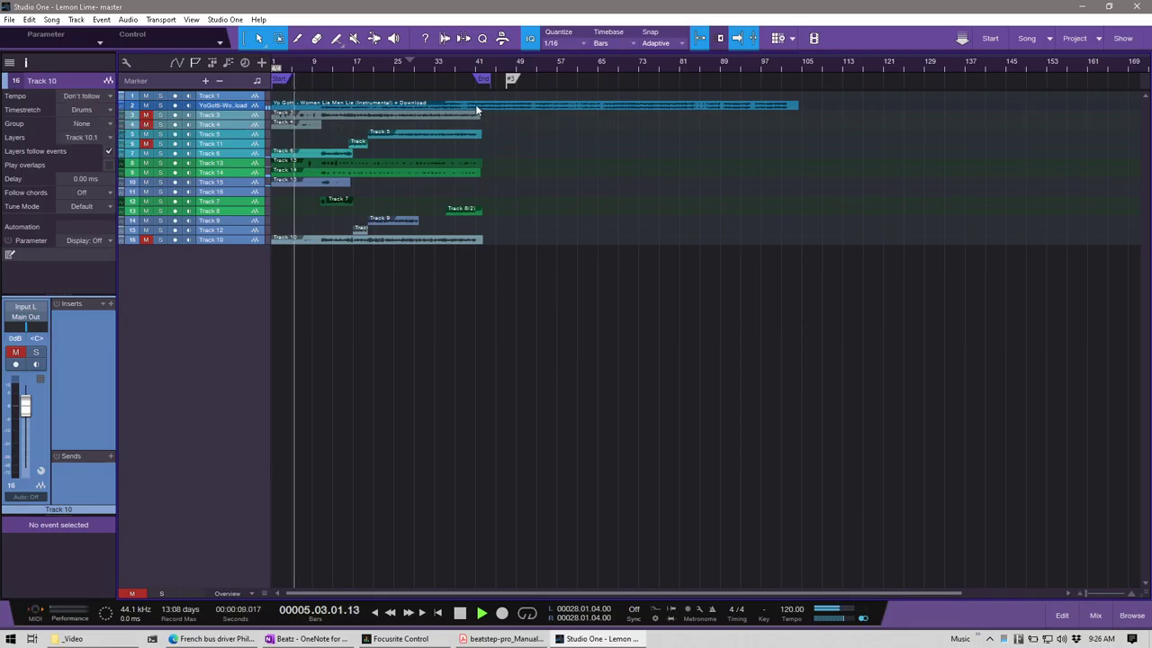
# - Enlarge the track height to Tiny and delete the empty Track 1 and Track 16
pyautogui.click(217, 95)
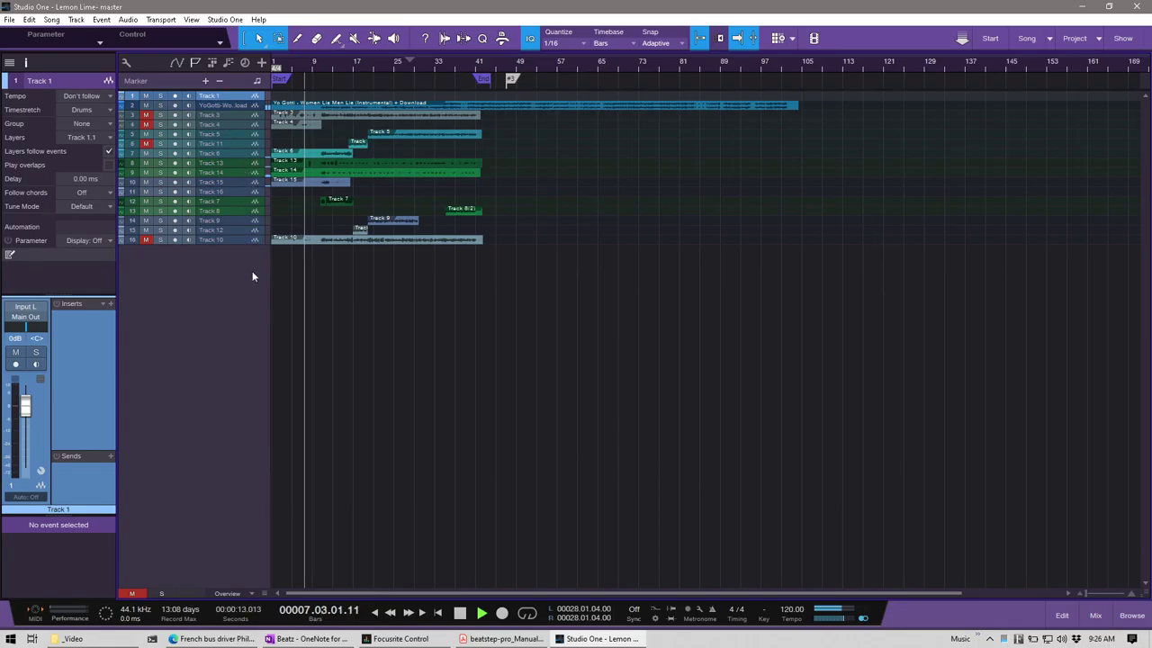
pyautogui.hotkey('shift', 'e')
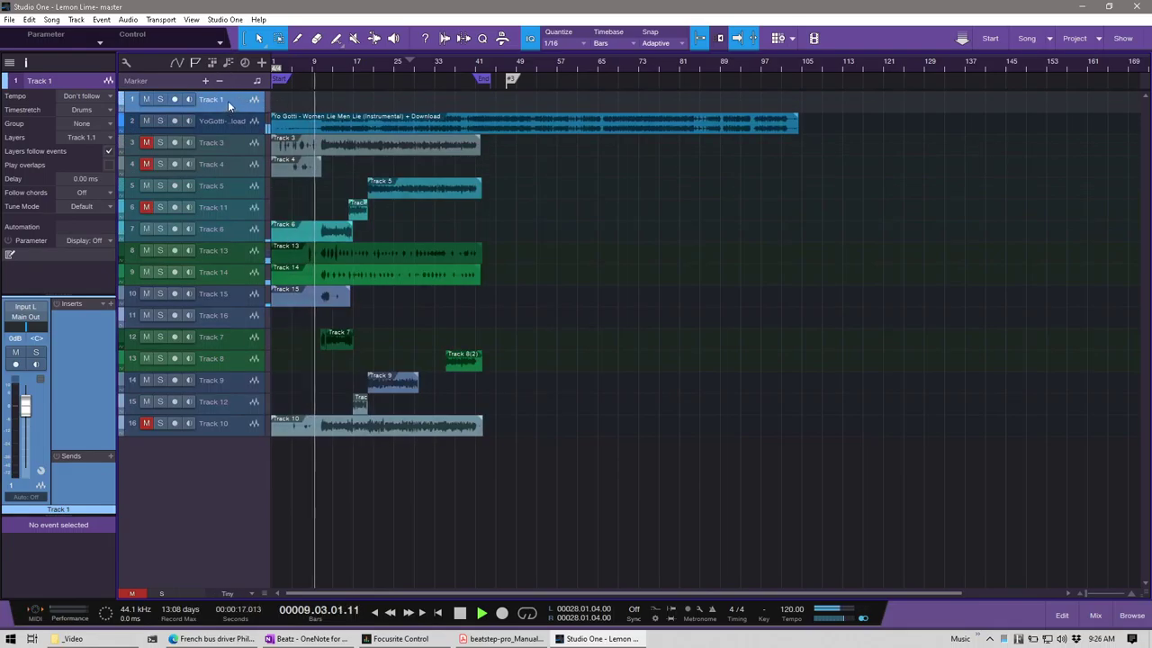
pyautogui.press('Delete')
pyautogui.click(229, 294)
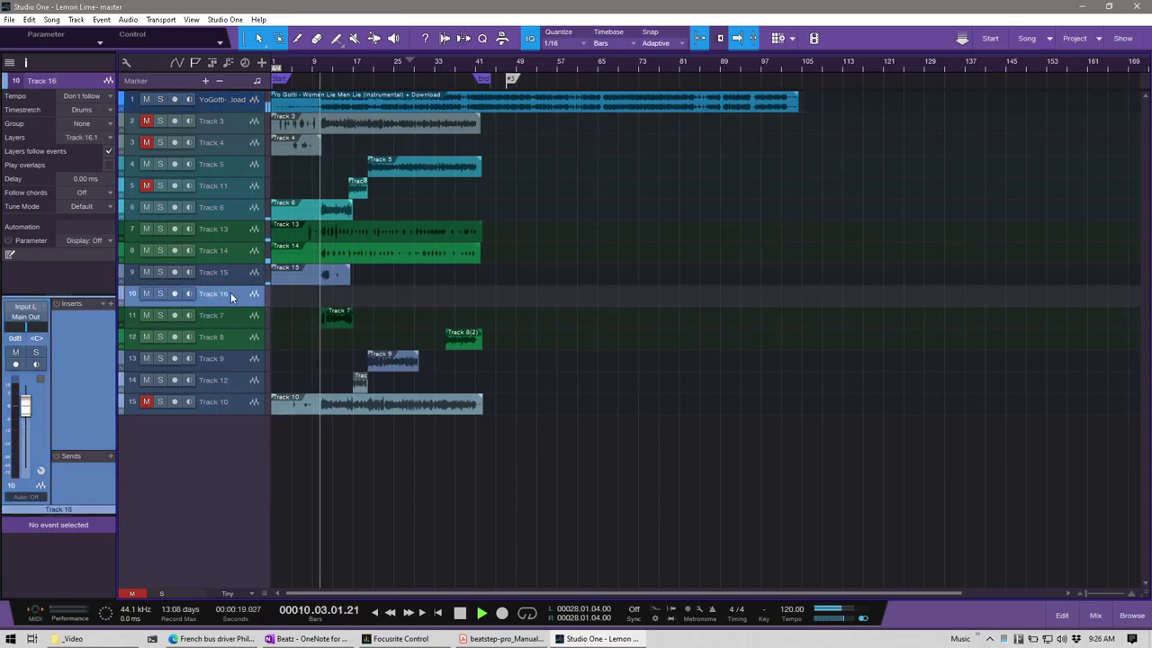
pyautogui.press('Delete')
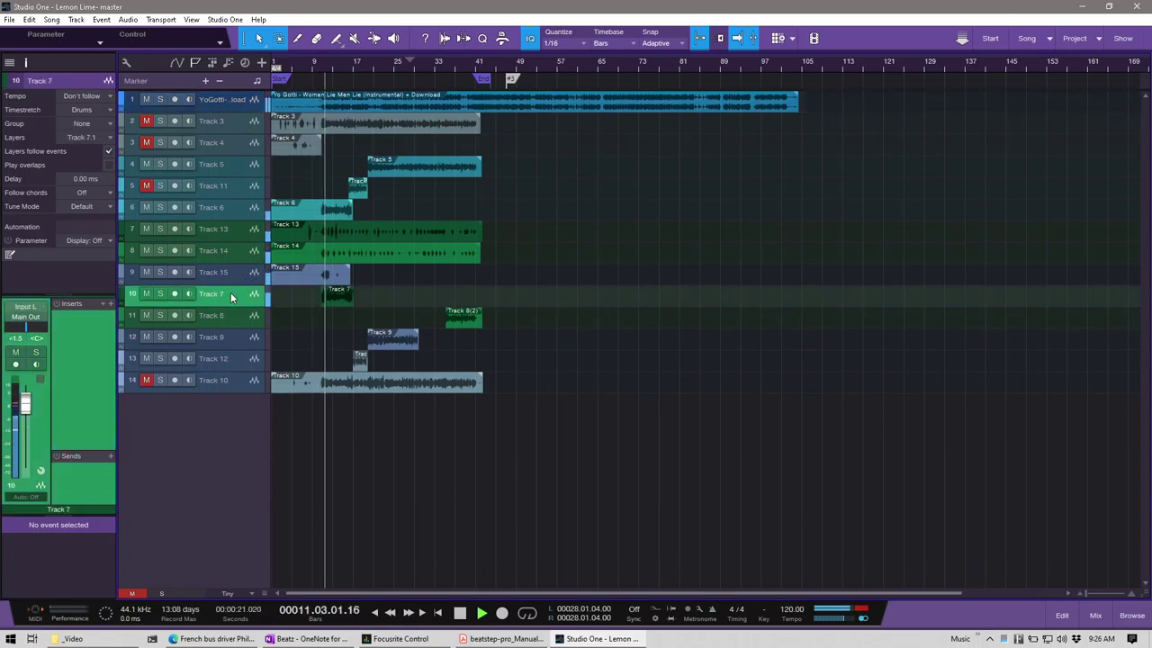
# - Show the mixing console, hide its instruments and channel lists, and expand it to show the channel inserts
pyautogui.press('F3')
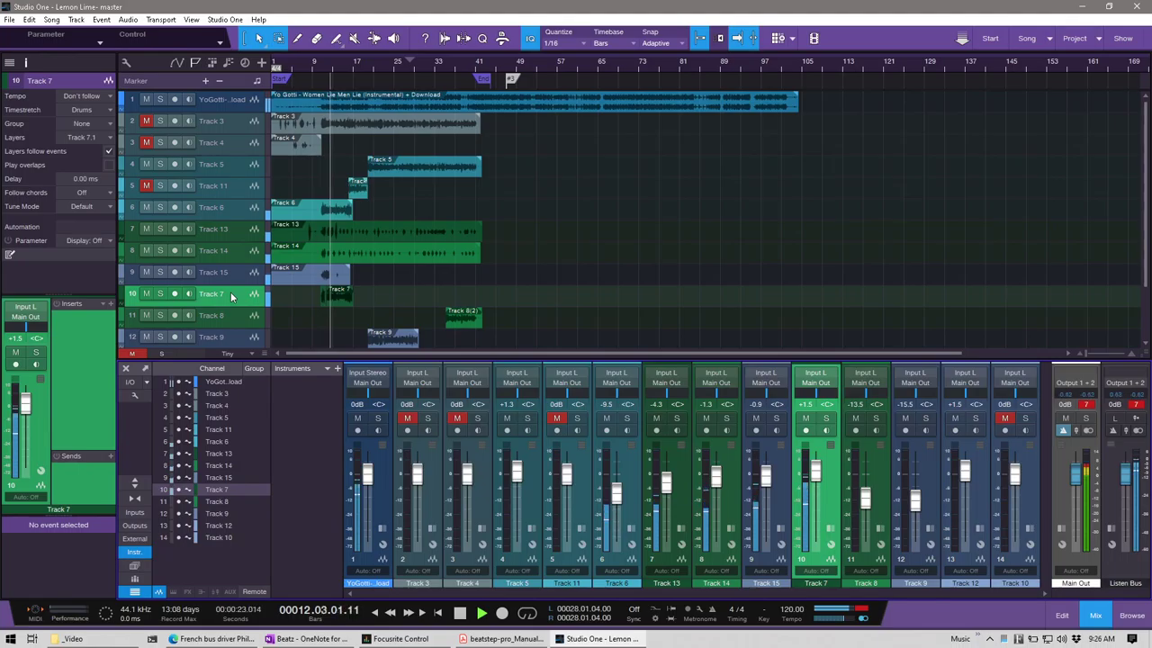
pyautogui.click(134, 551)
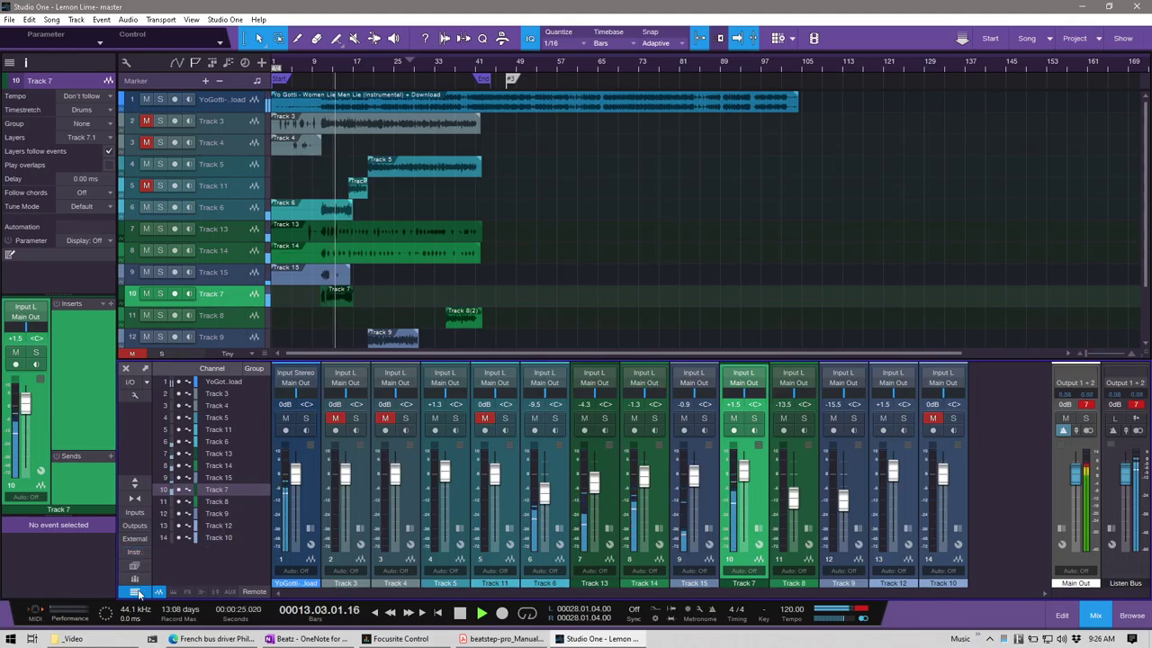
pyautogui.click(135, 566)
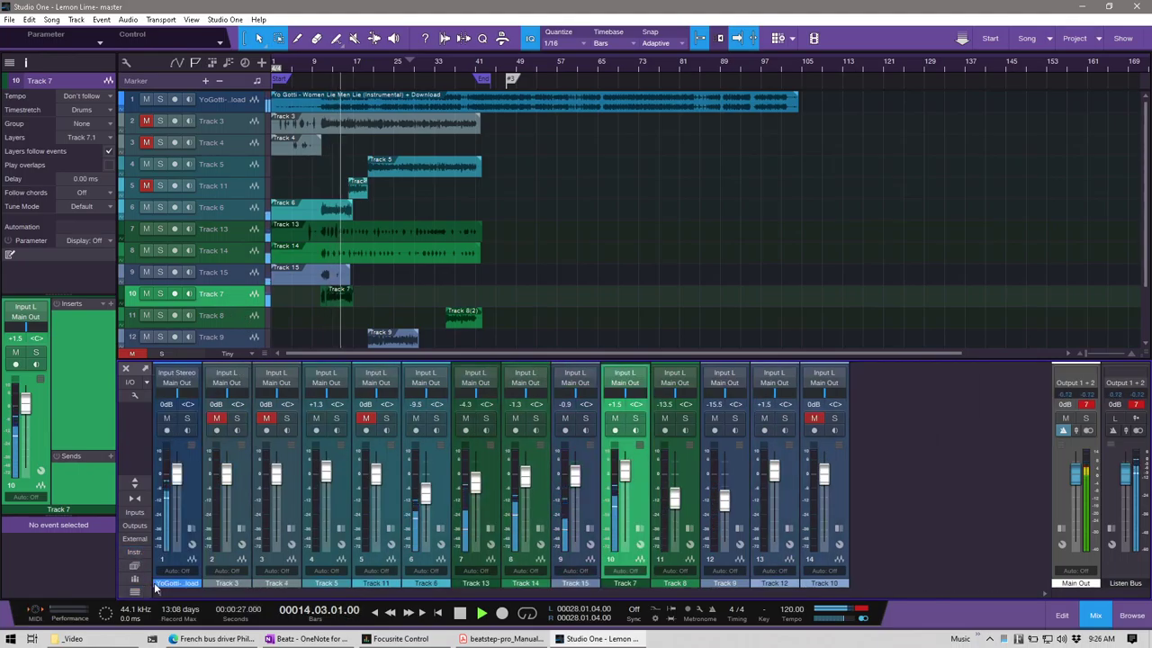
pyautogui.click(134, 394)
# - Enable keeping FX and bus channels to the right, linked folder-track expansion, Sends/Cue mix and Input controls in the console options, and hide the console
pyautogui.click(133, 359)
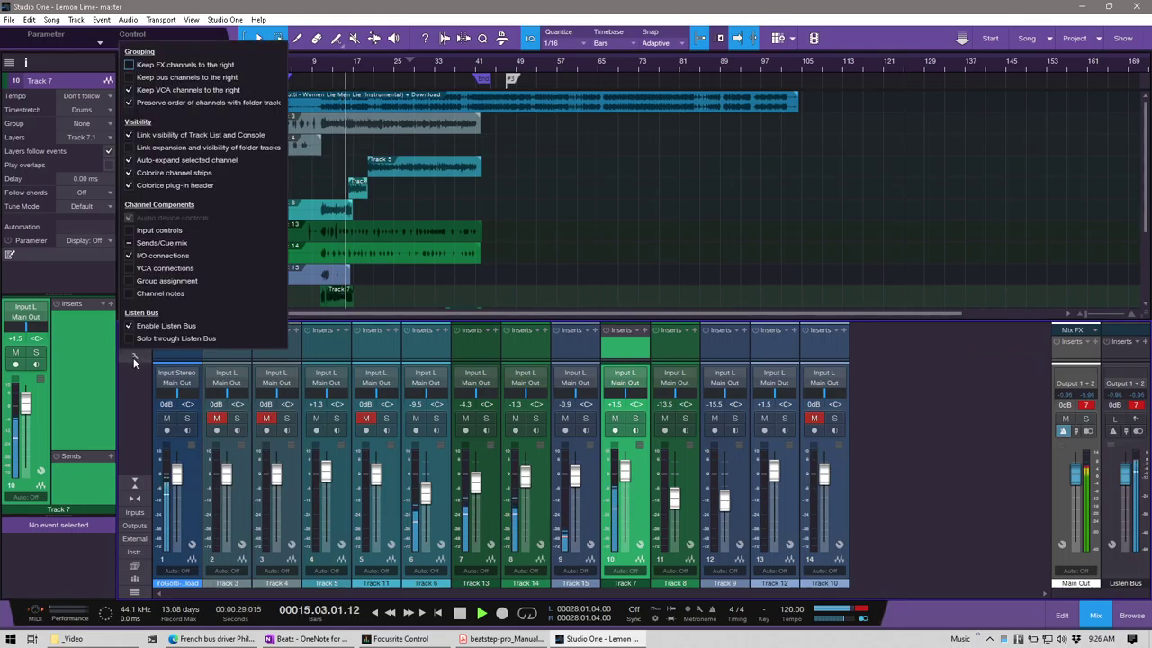
pyautogui.click(128, 78)
pyautogui.click(129, 65)
pyautogui.click(129, 79)
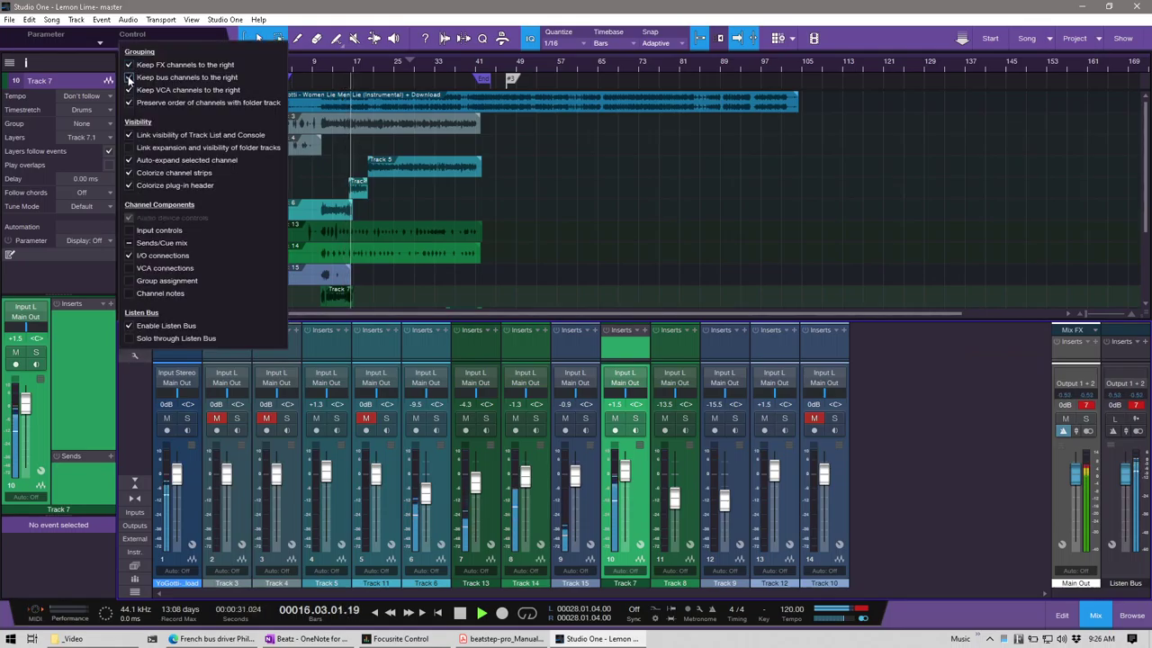
pyautogui.click(128, 147)
pyautogui.click(129, 243)
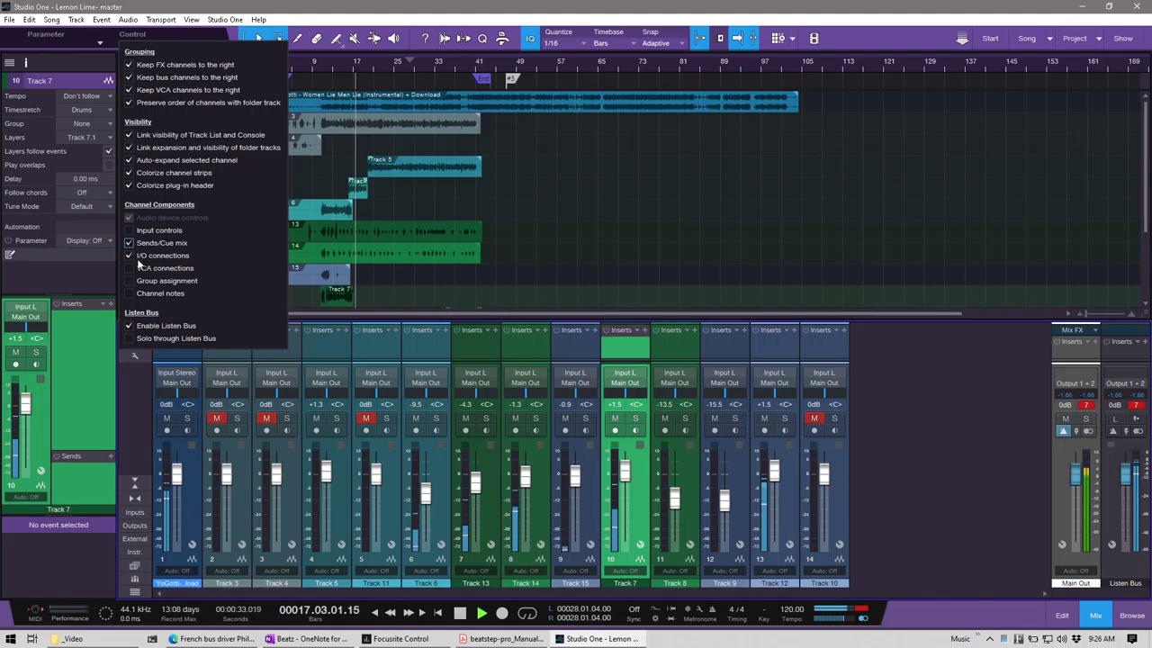
pyautogui.click(129, 231)
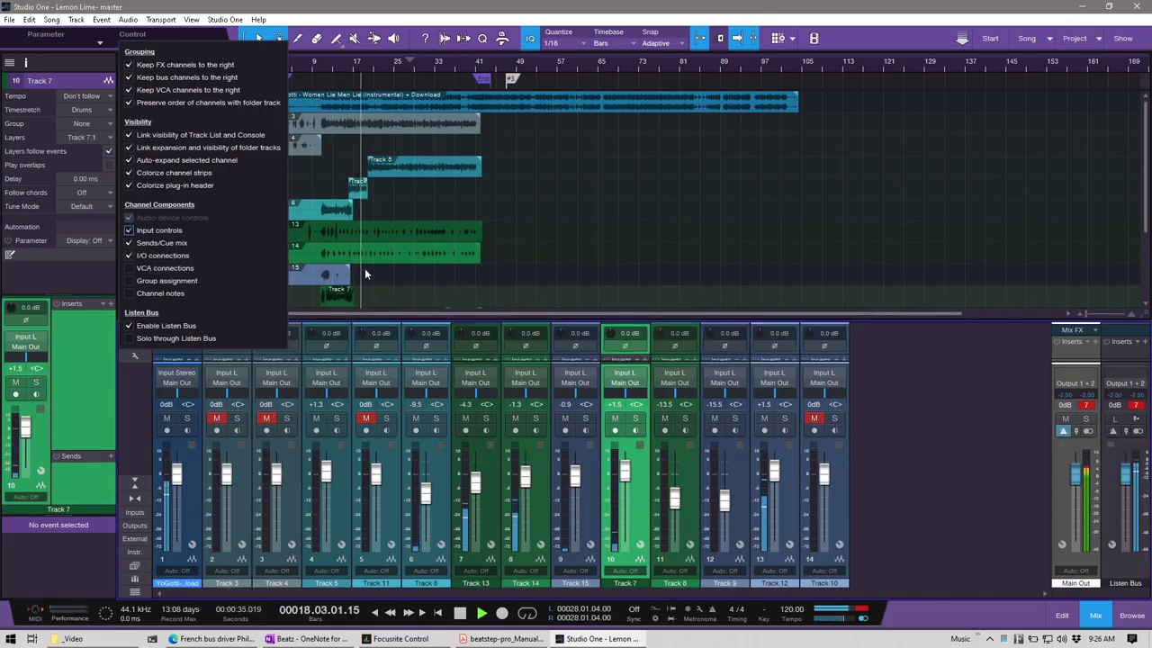
pyautogui.click(938, 454)
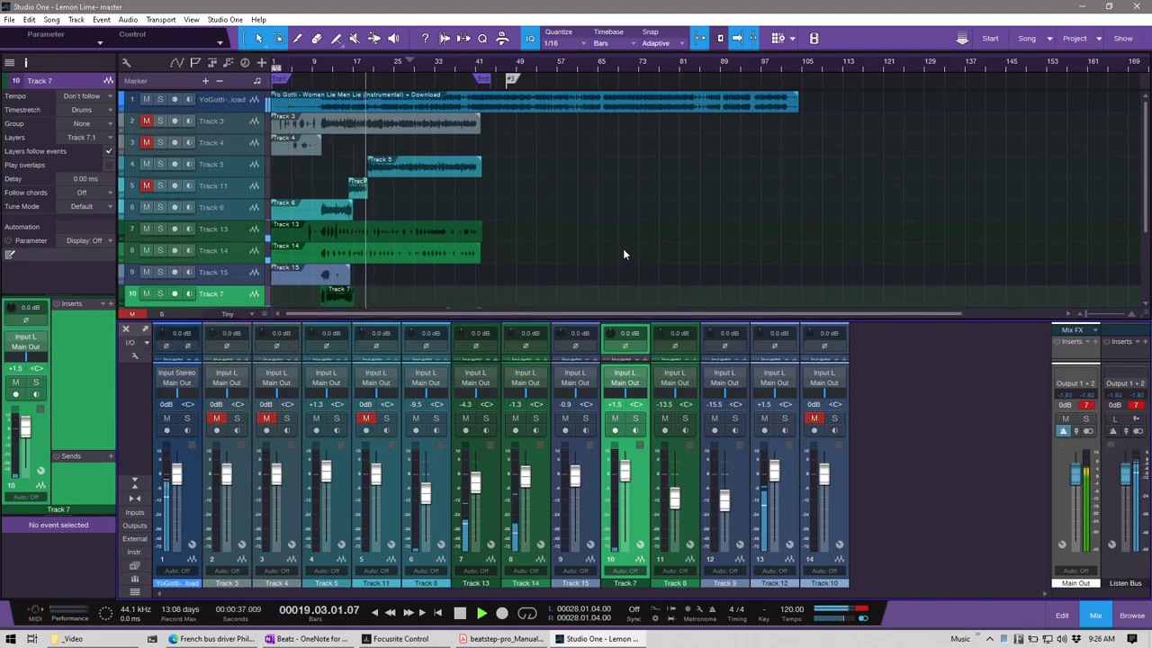
pyautogui.press('F3')
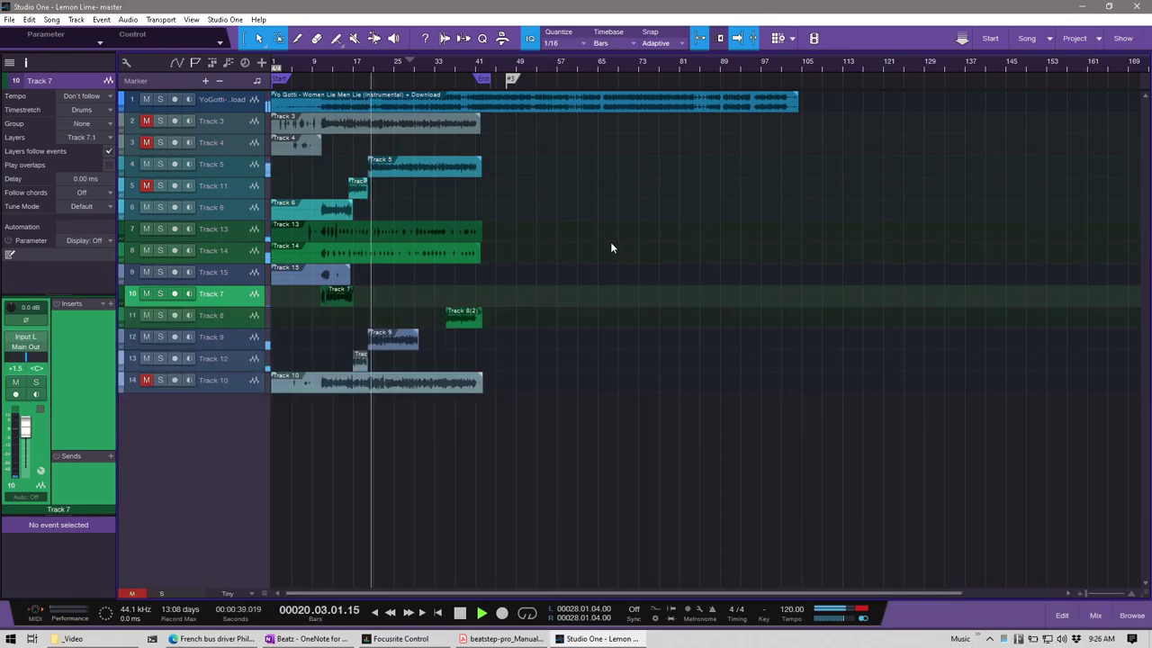
# - Mute the audio events on the already muted tracks: Track 10, Track 3, Track 4 and Track 11
pyautogui.click(313, 379)
pyautogui.hotkey('shift', 'm')
pyautogui.click(322, 121)
pyautogui.hotkey('shift', 'm')
pyautogui.click(304, 144)
pyautogui.hotkey('shift', 'm')
pyautogui.click(357, 190)
pyautogui.hotkey('shift', 'm')
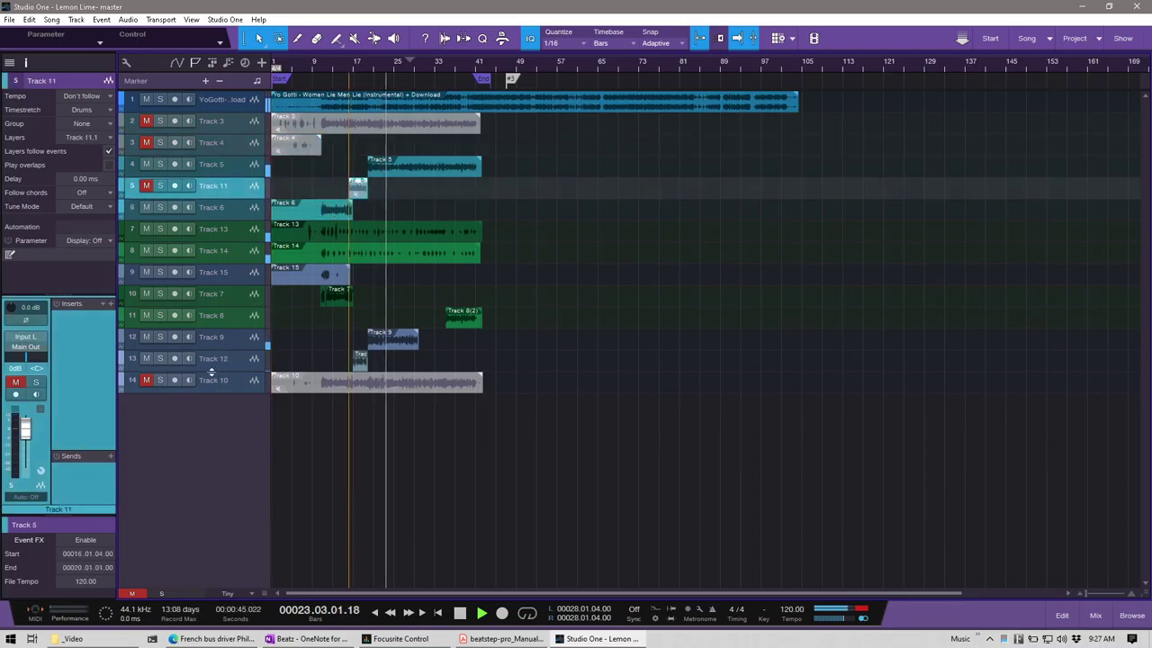
# - Move Track 10 directly below Track 3, and Track 11 directly below Track 4
pyautogui.click(214, 381)
pyautogui.moveTo(209, 202); pyautogui.dragTo(220, 142)
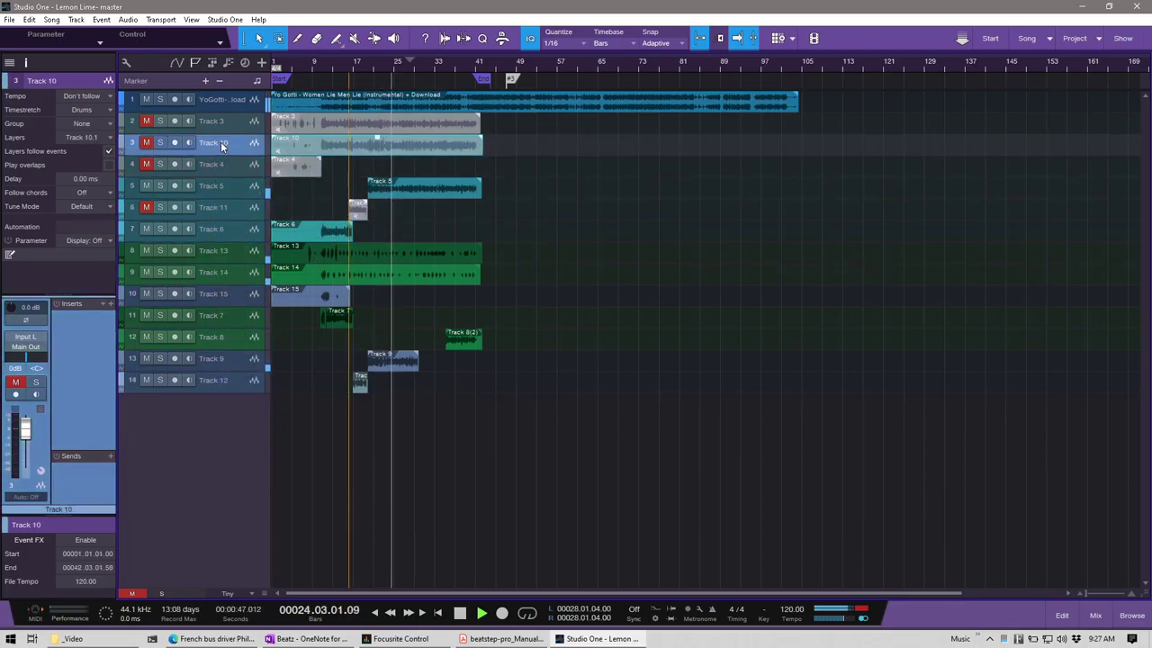
pyautogui.moveTo(221, 211); pyautogui.dragTo(221, 185)
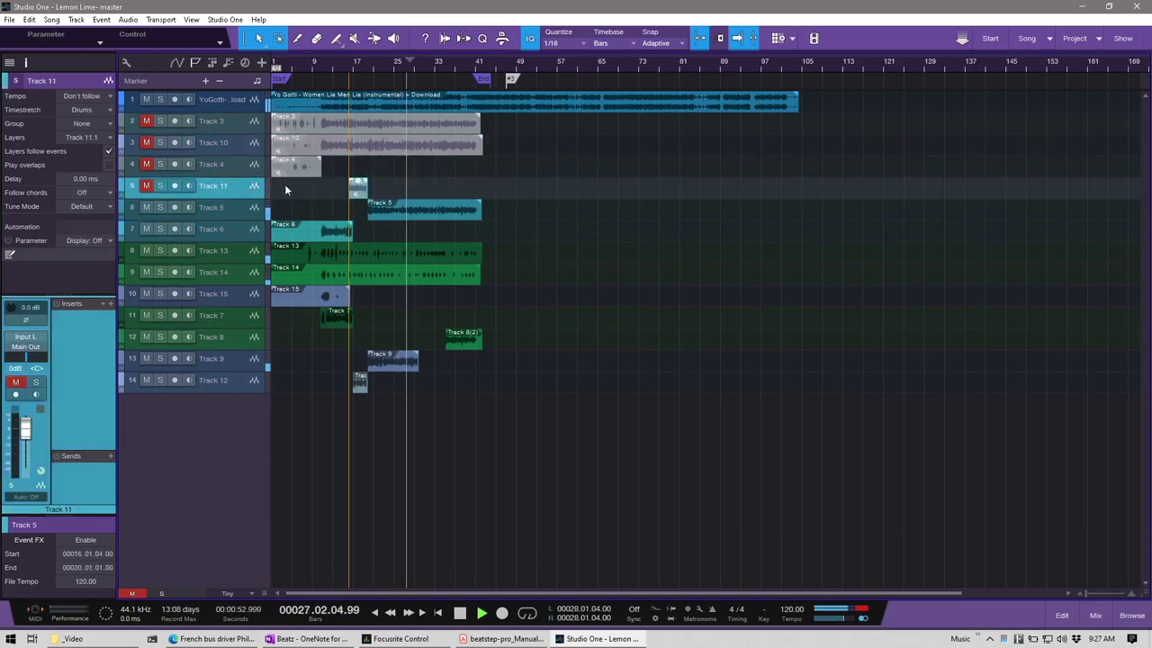
# - Trim the starts of the bar 1 events on Tracks 3, 10, 4, 6, 13, 14 and 15 together to 2.04.01.00
pyautogui.click(282, 126)
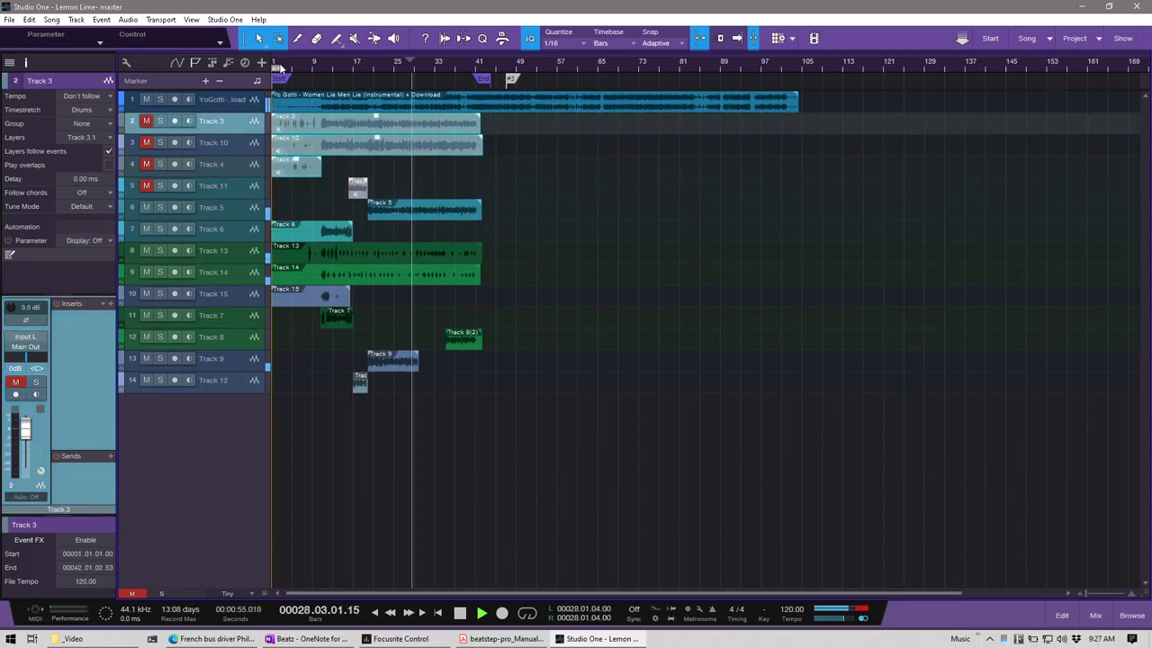
pyautogui.scroll(6, 281, 72)
pyautogui.scroll(-3, 290, 71)
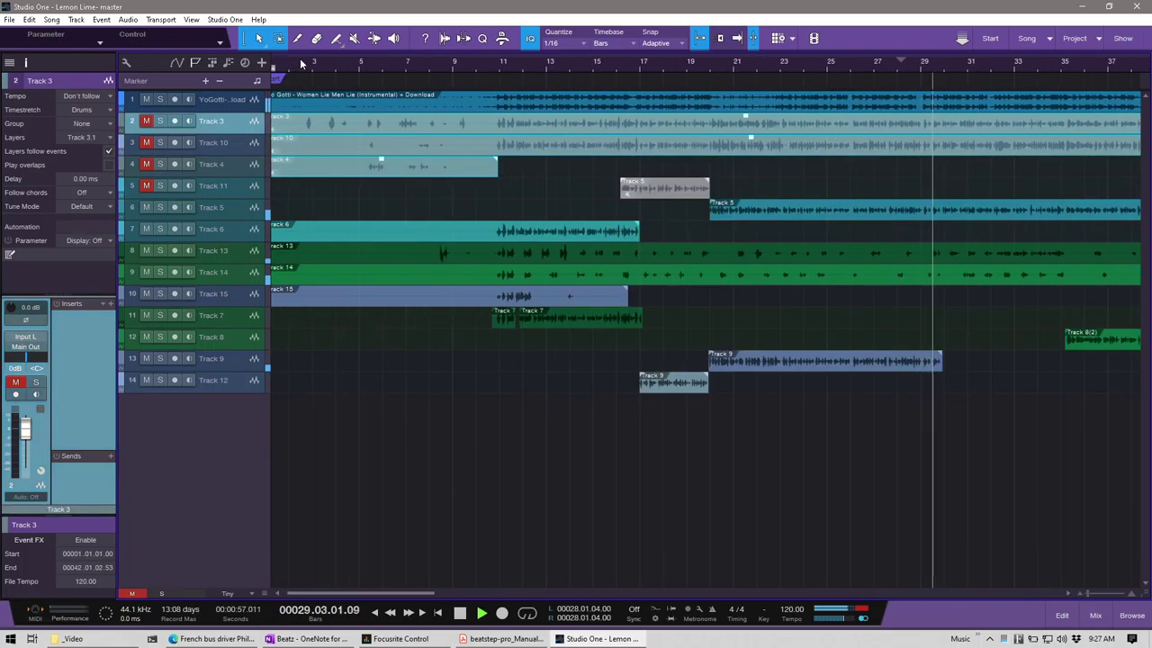
pyautogui.moveTo(394, 594); pyautogui.dragTo(297, 594)
pyautogui.moveTo(329, 348); pyautogui.dragTo(312, 169)
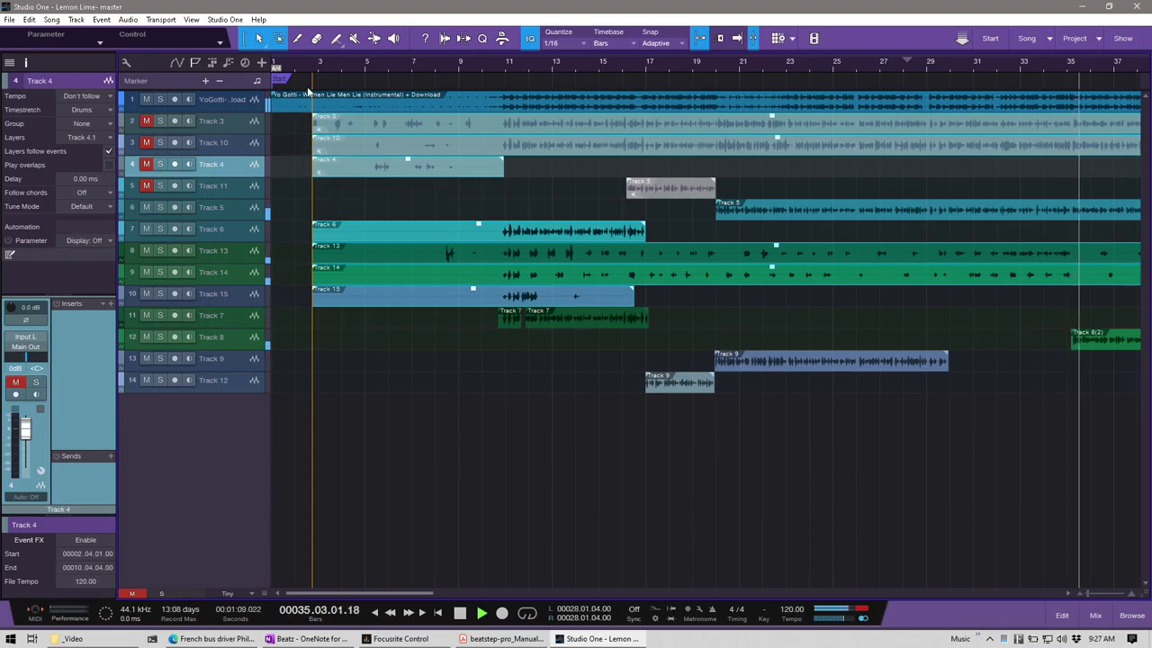
pyautogui.click(350, 419)
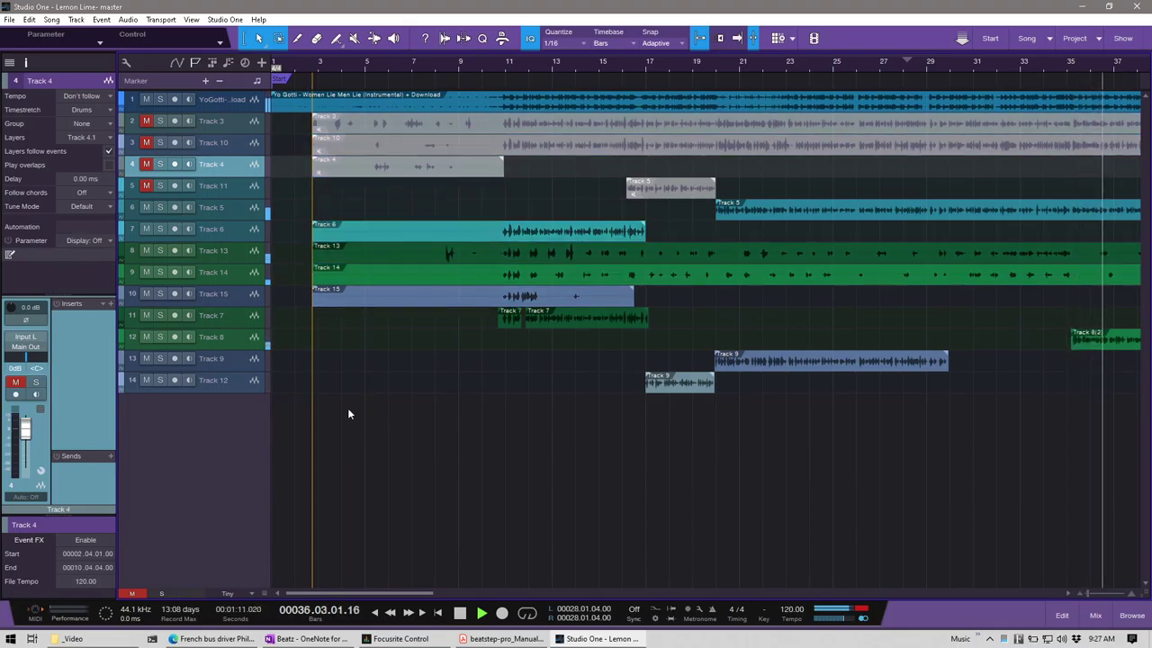
# - Move the song's End marker beyond marker #2 on the timeline
pyautogui.scroll(-2, 324, 64)
pyautogui.scroll(-3, 324, 64)
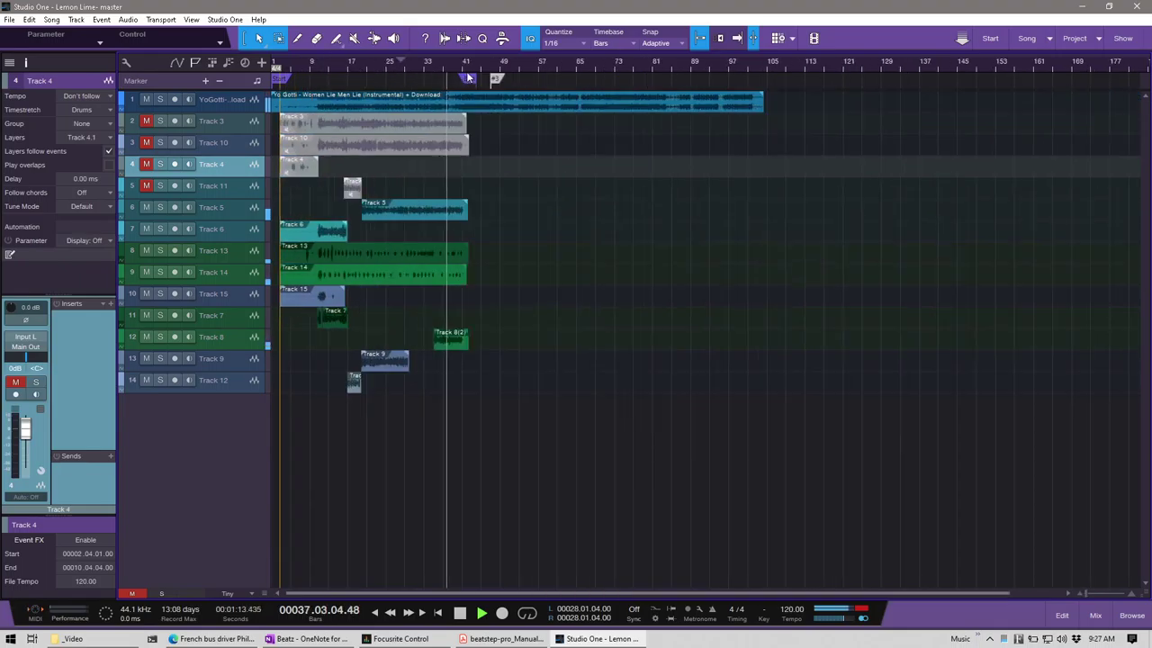
# - Open the Yo Gotti instrumental event in the audio editor and trim its start roughly to 2.01.03.00
pyautogui.click(310, 105)
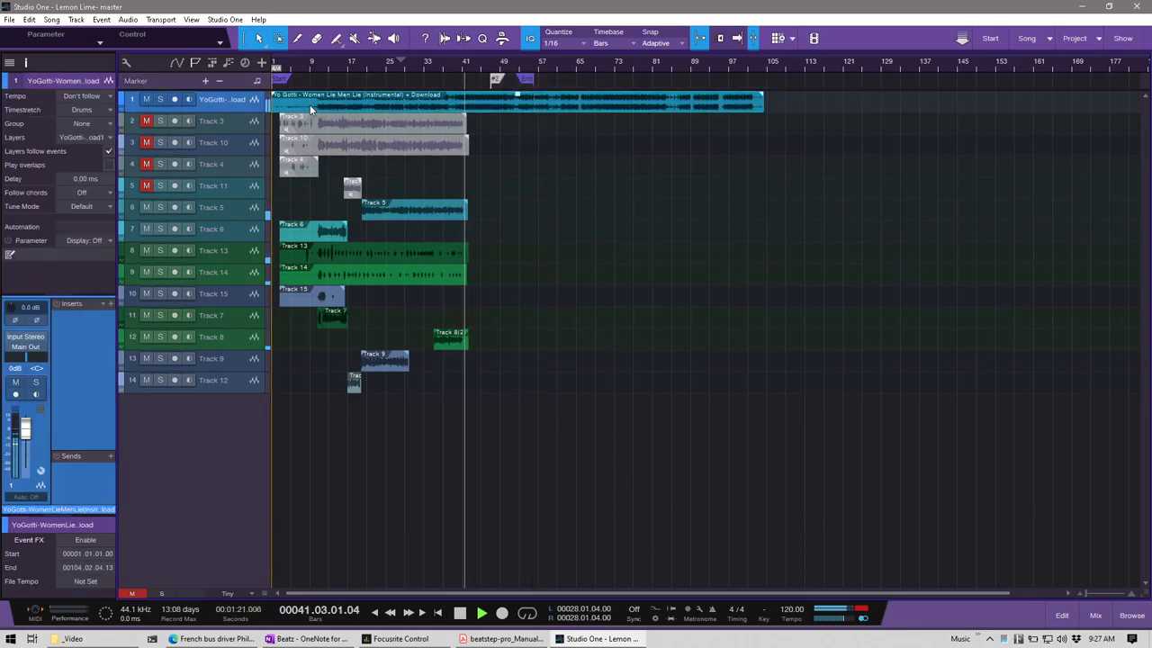
pyautogui.doubleClick(310, 104)
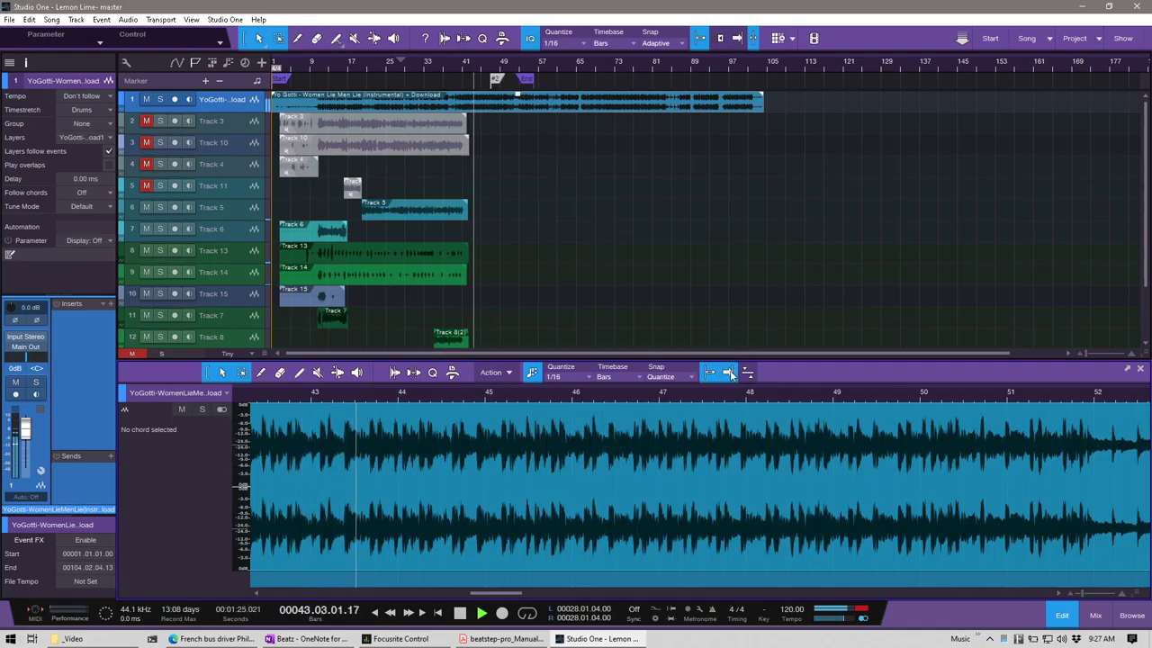
pyautogui.moveTo(486, 590); pyautogui.dragTo(266, 586)
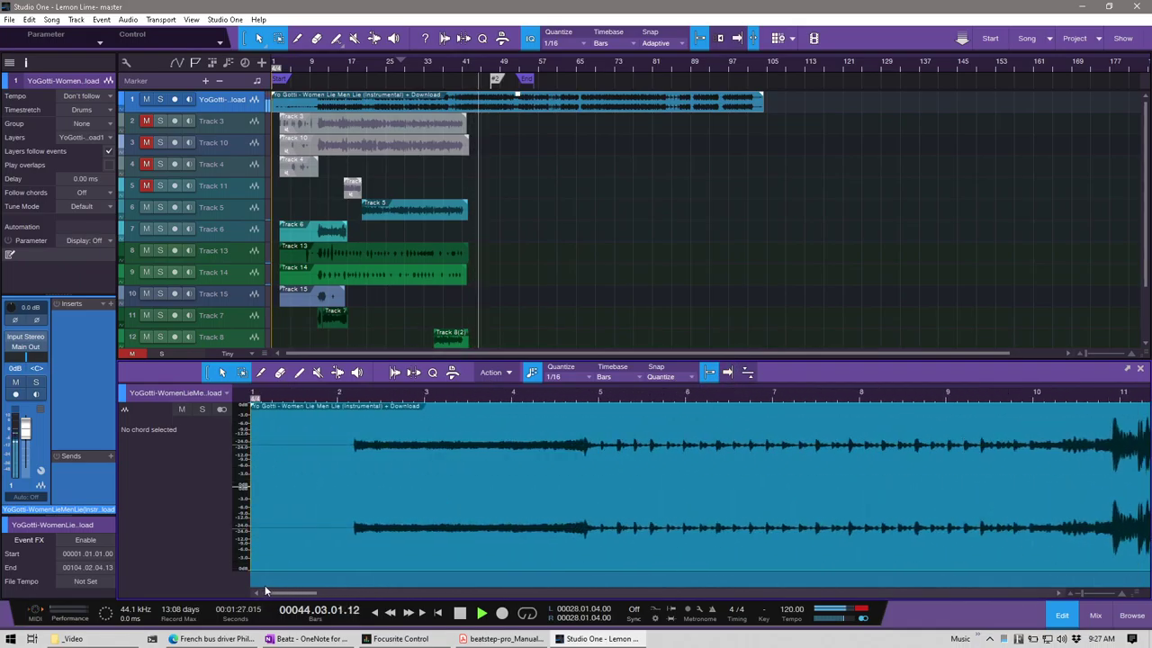
pyautogui.moveTo(257, 472); pyautogui.dragTo(345, 508)
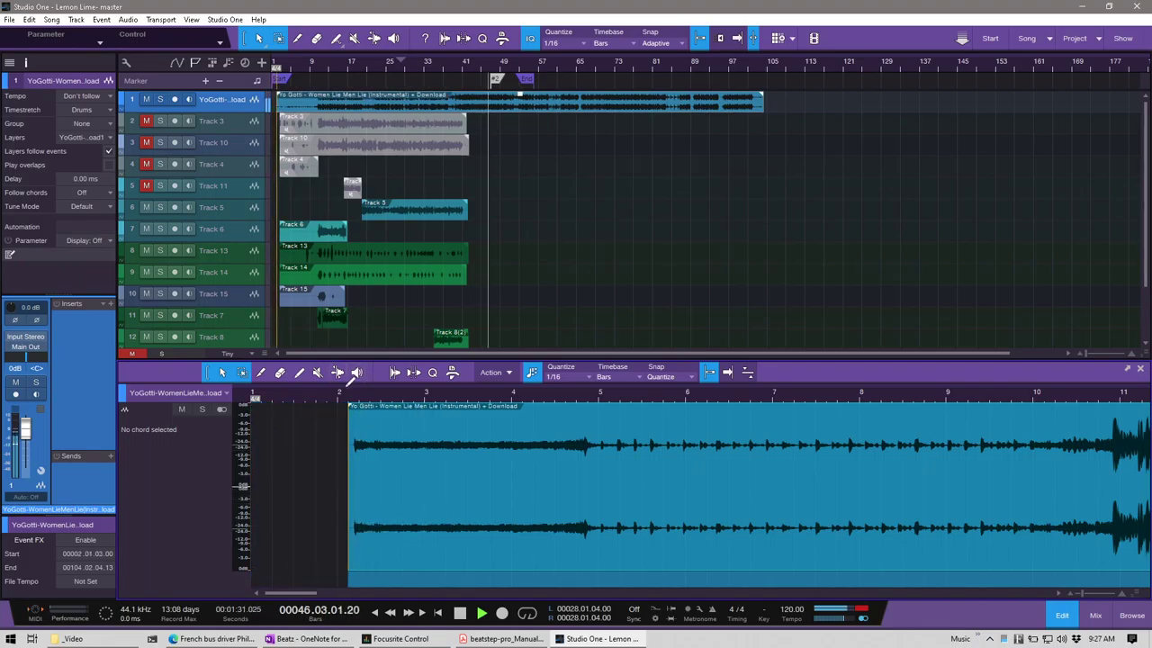
# - Fine-trim the start of the instrumental event to the onset of its waveform, at 2.01.04.19
pyautogui.scroll(5, 335, 394)
pyautogui.scroll(3, 388, 450)
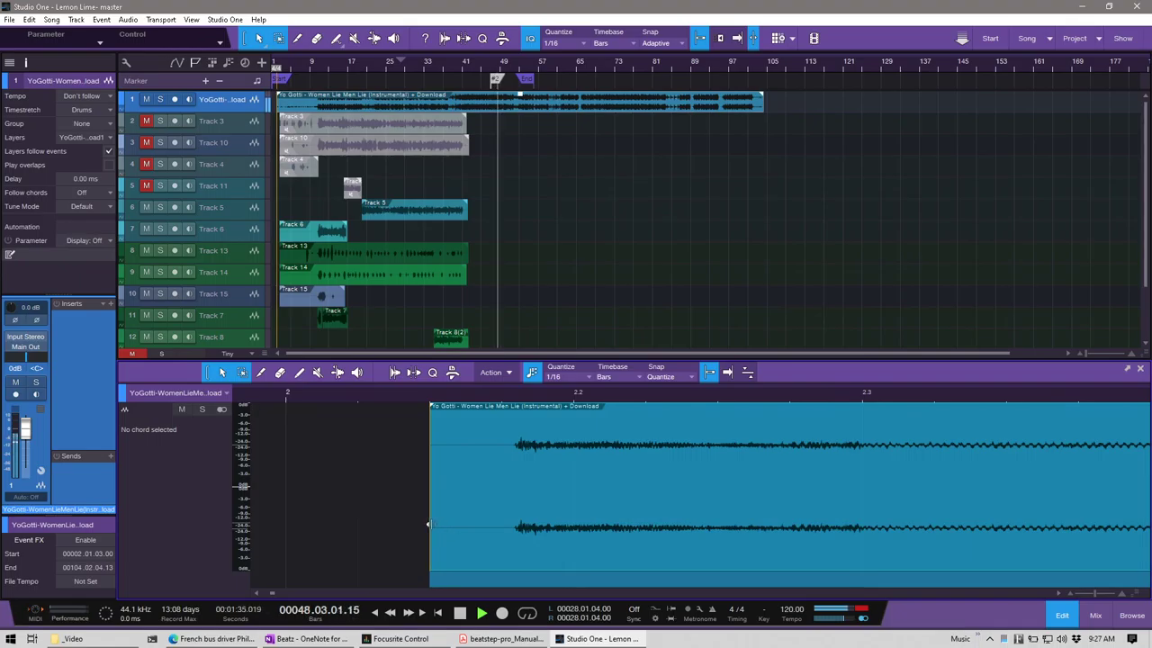
pyautogui.moveTo(434, 527); pyautogui.dragTo(512, 540)
pyautogui.moveTo(512, 454); pyautogui.dragTo(593, 547)
pyautogui.scroll(-5, 513, 397)
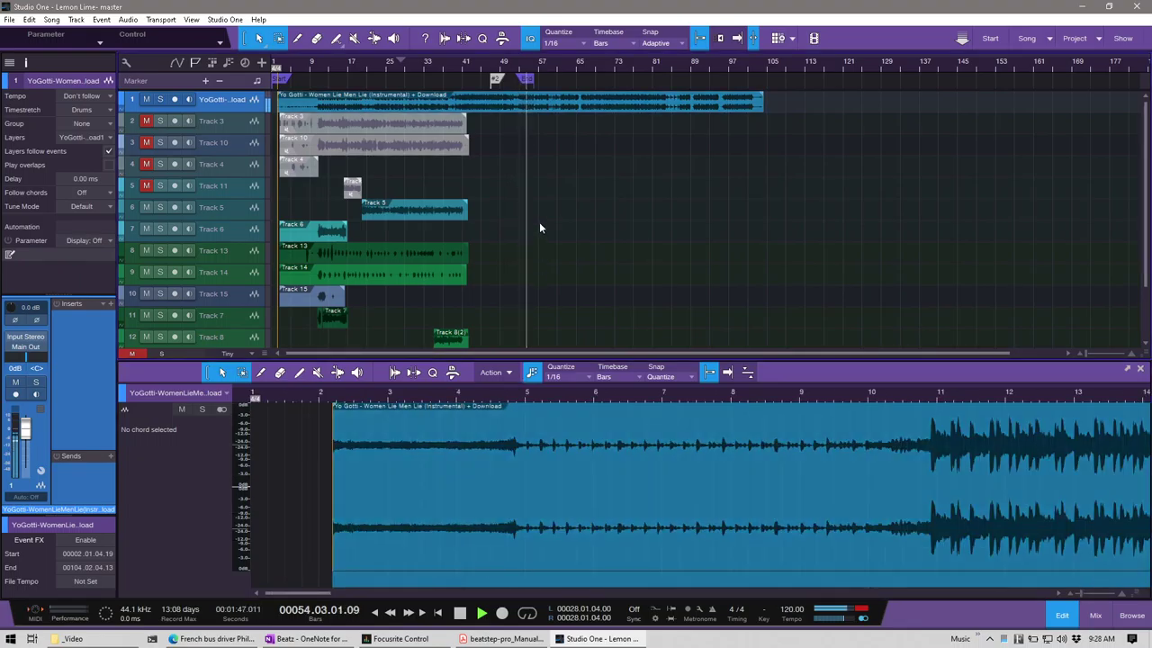
# - Move all events together so the instrumental starts at 1.01.01.00
pyautogui.hotkey('ctrl', 'a')
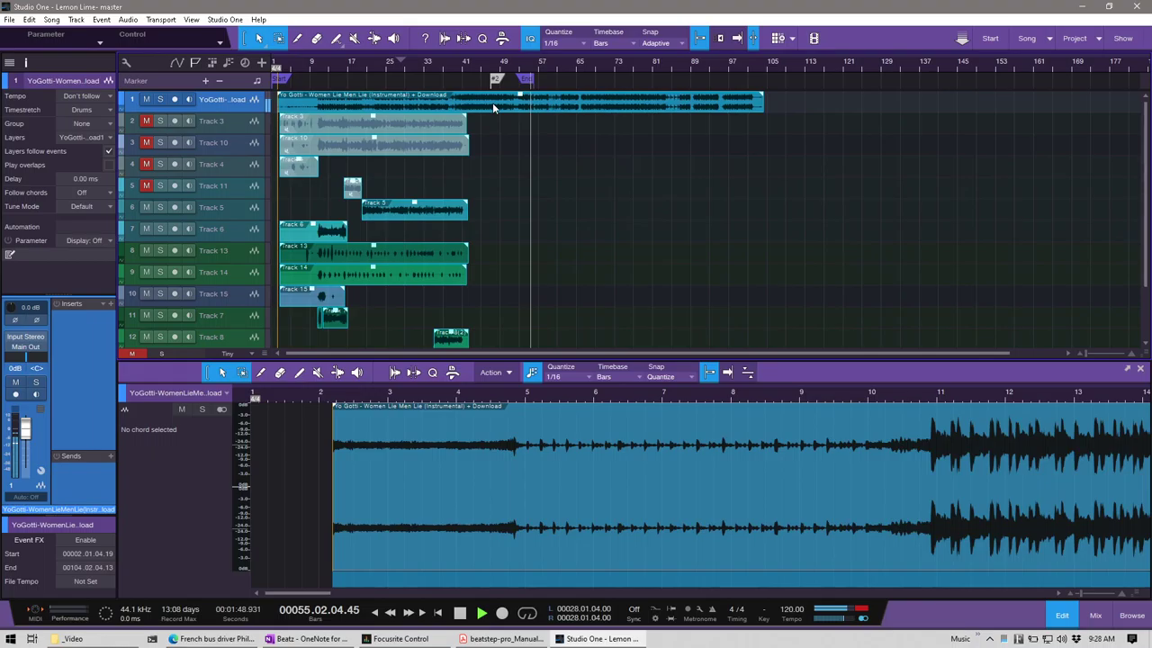
pyautogui.moveTo(493, 108); pyautogui.dragTo(455, 114)
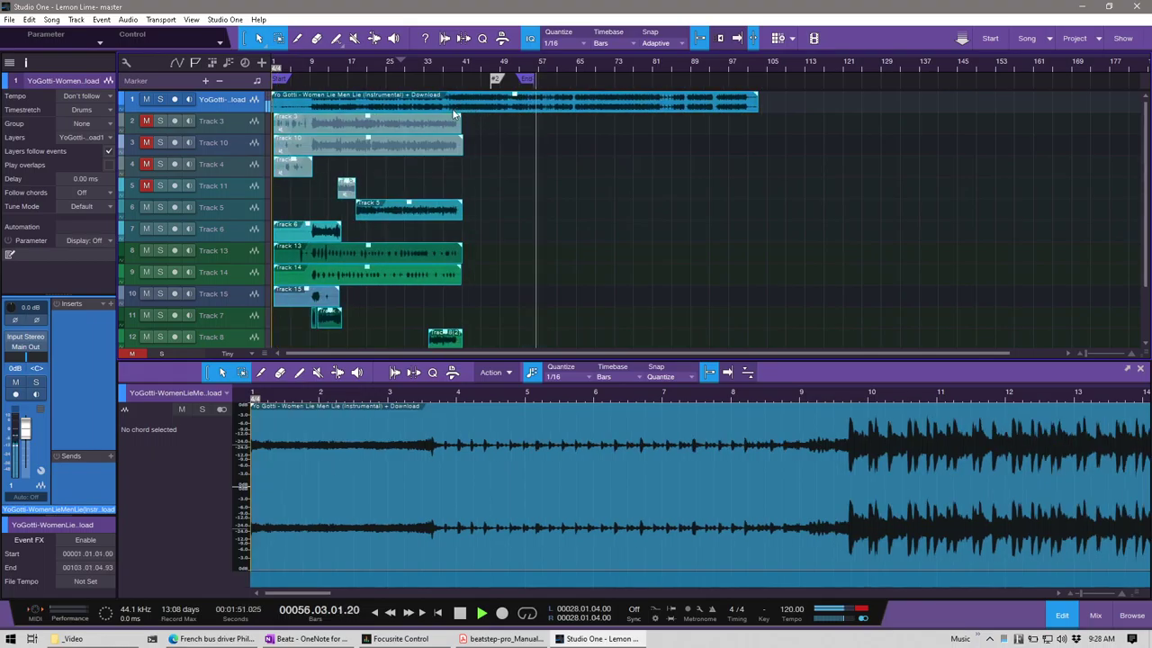
# - Set the song tempo to 110.00 BPM while comparing the instrumental's waveform with the bar grid
pyautogui.scroll(-2, 469, 395)
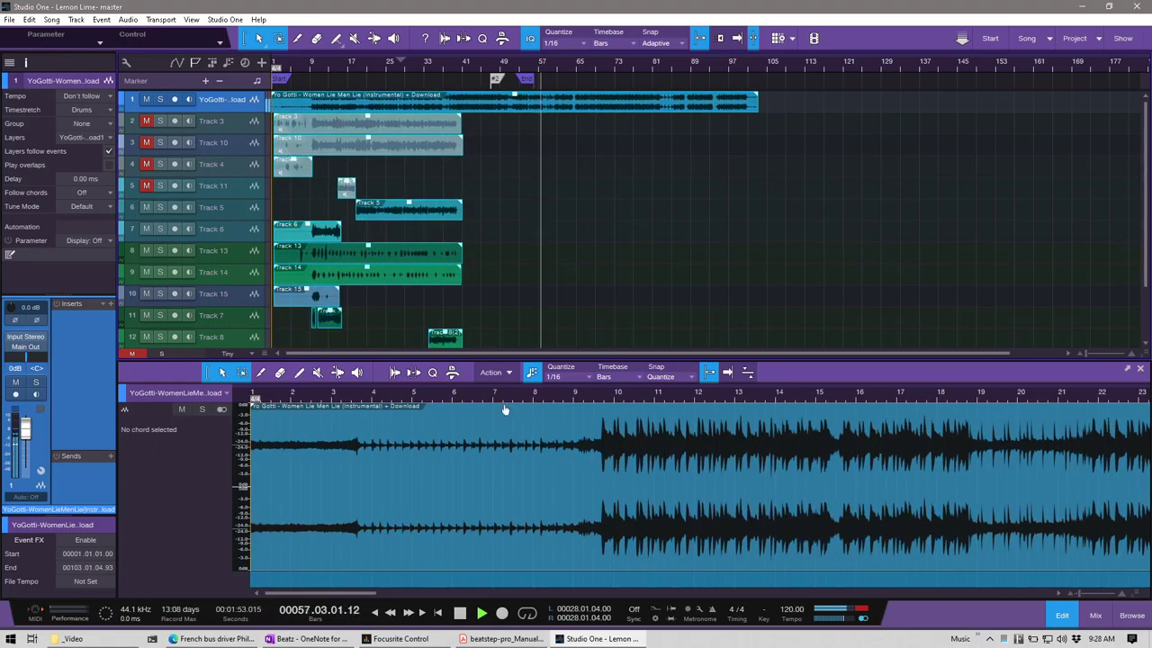
pyautogui.scroll(-5, 788, 612)
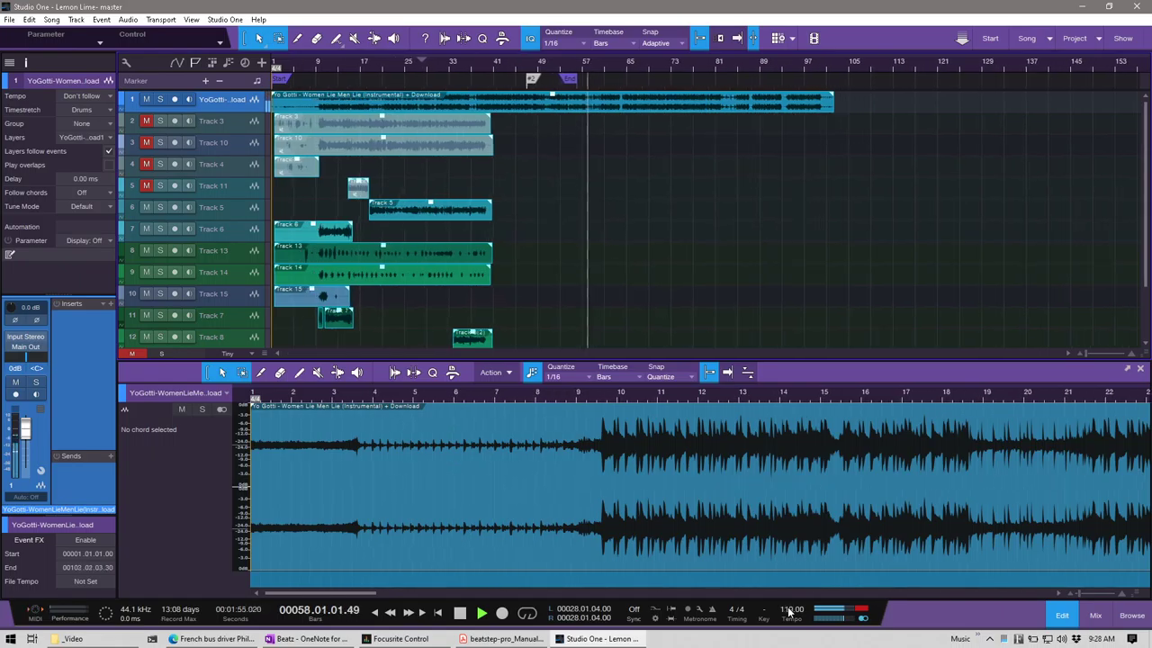
pyautogui.scroll(-2, 788, 612)
pyautogui.scroll(-1, 788, 612)
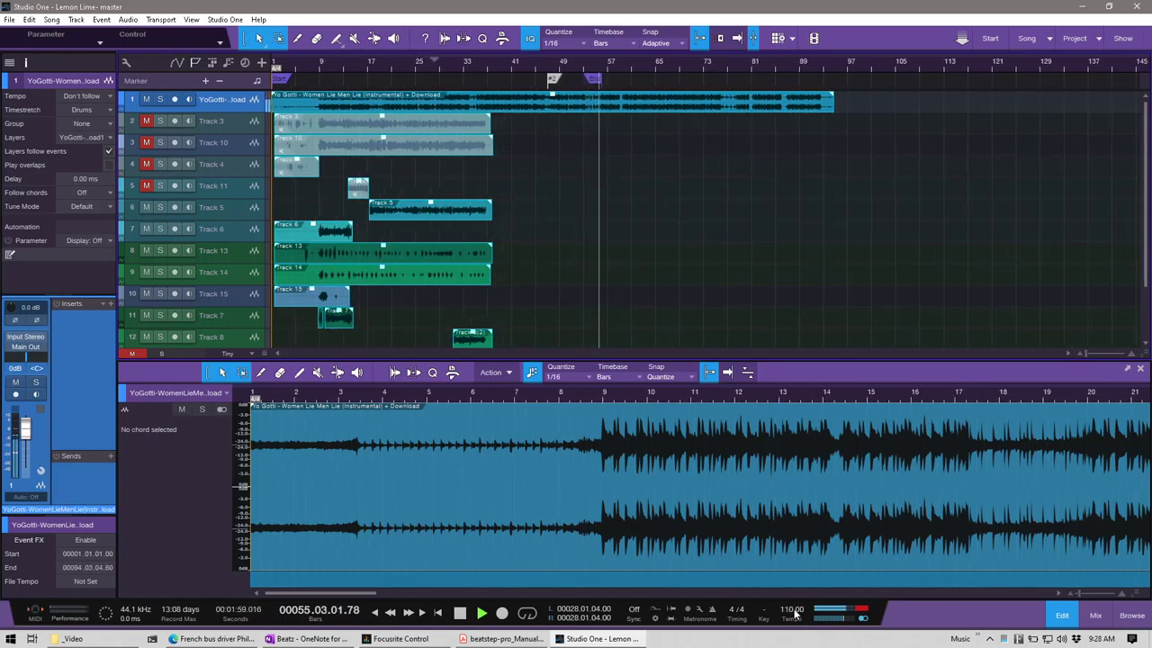
pyautogui.scroll(1, 794, 612)
pyautogui.scroll(-1, 794, 612)
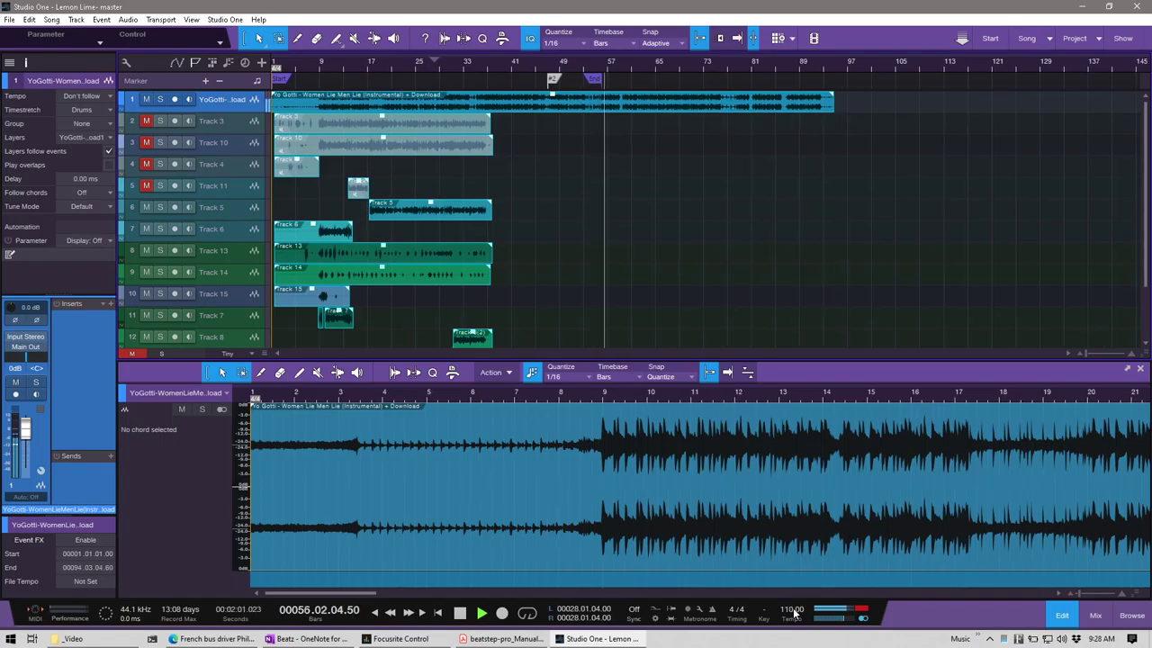
# - Set the song tempo to 111.00 BPM and play the song from the start
pyautogui.scroll(1, 794, 613)
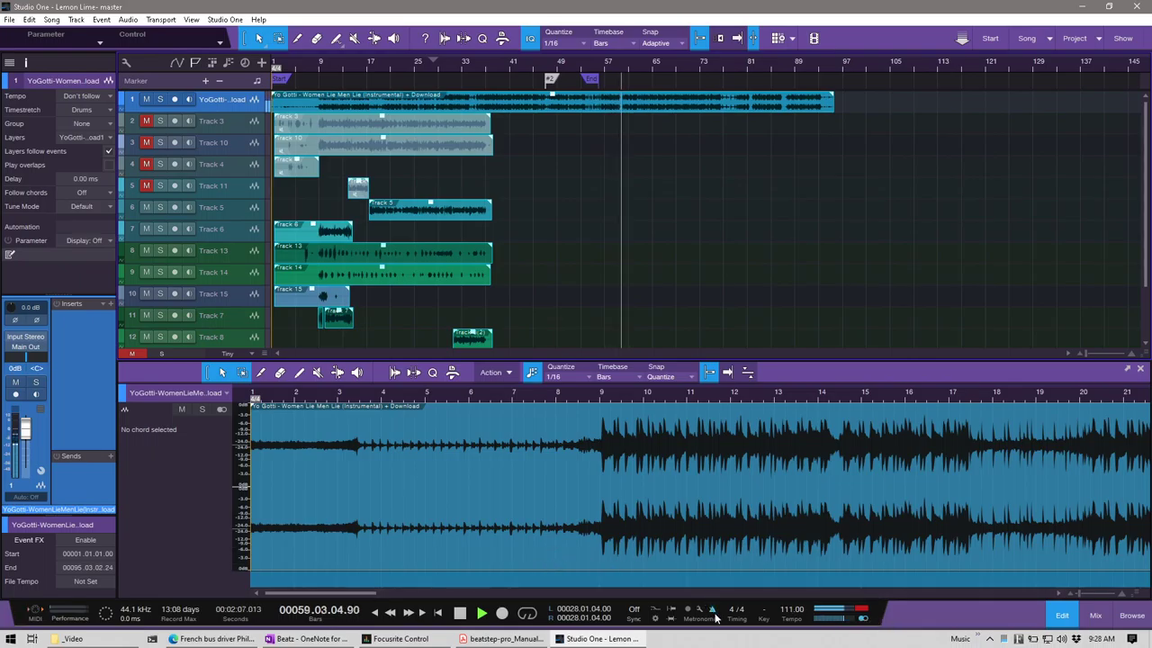
pyautogui.press('Home')
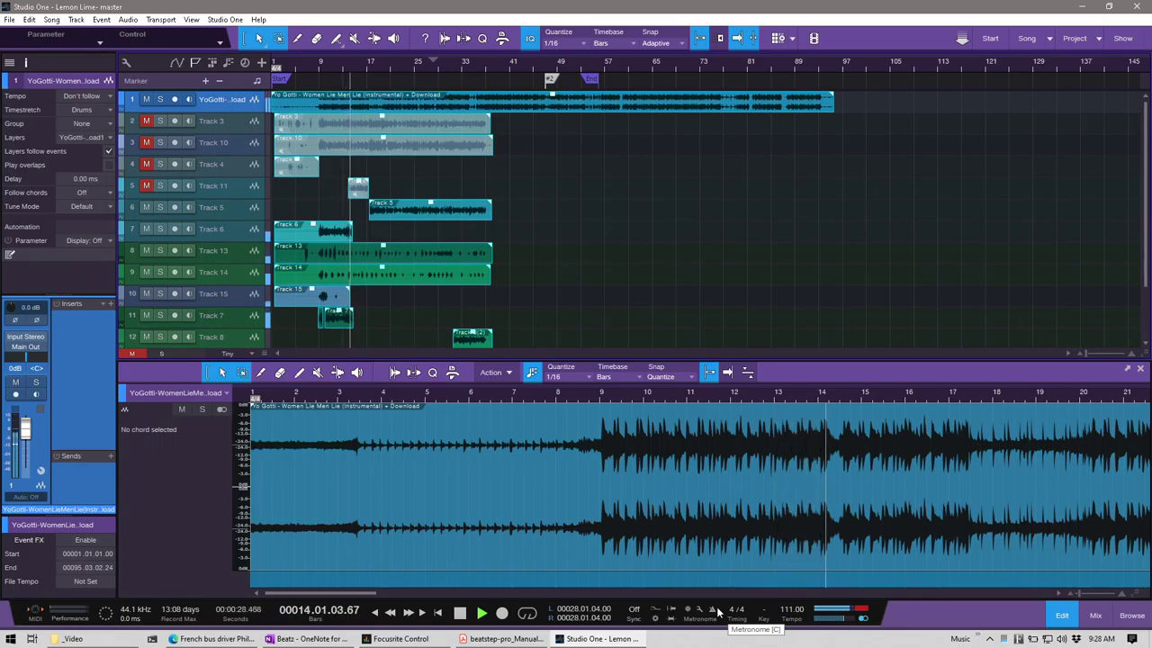
# - Trim the starts of the early events on Tracks 3, 10, 4, 6, 13, 14 and 15 to 9.01.01.00
pyautogui.click(286, 331)
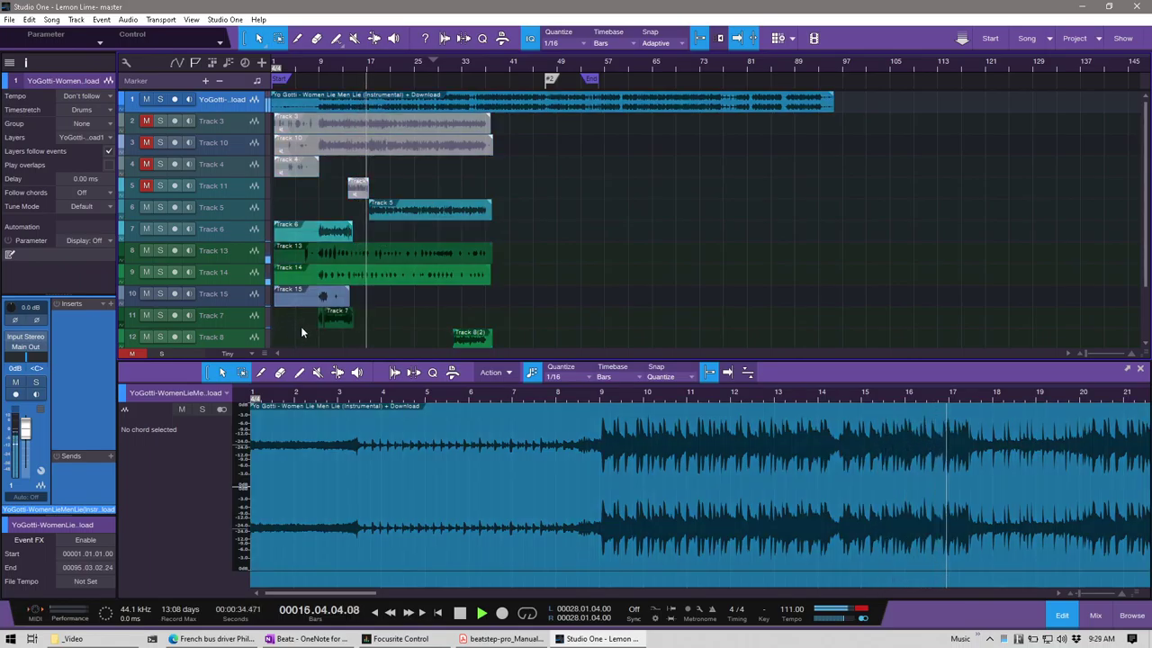
pyautogui.moveTo(299, 322); pyautogui.dragTo(304, 132)
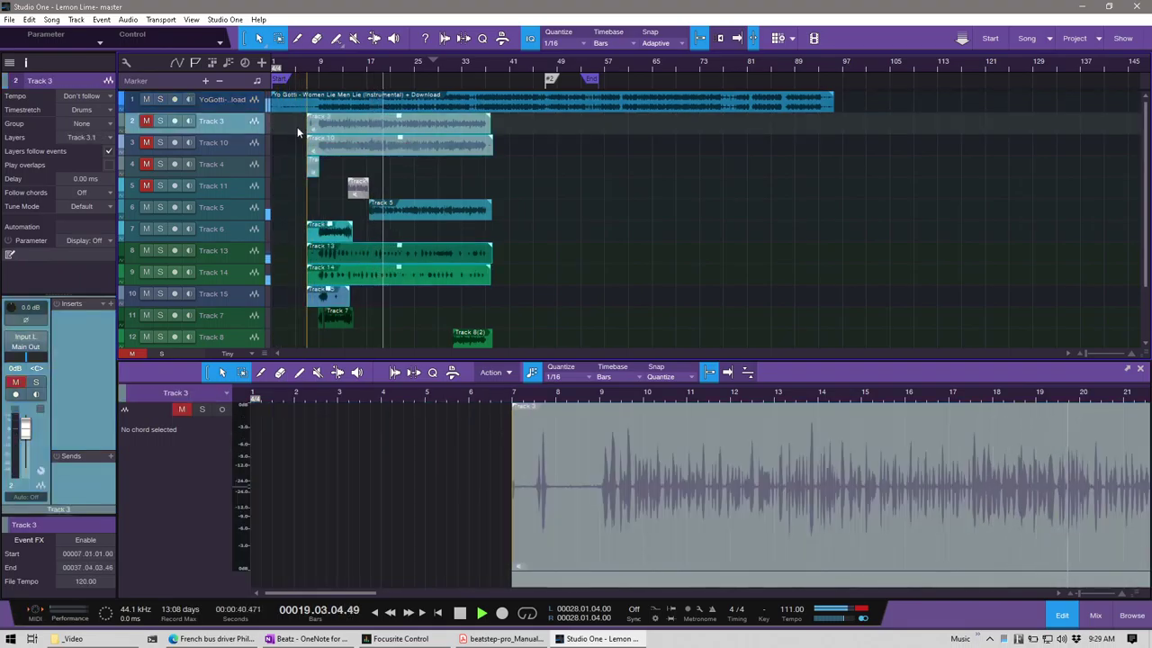
pyautogui.click(245, 102)
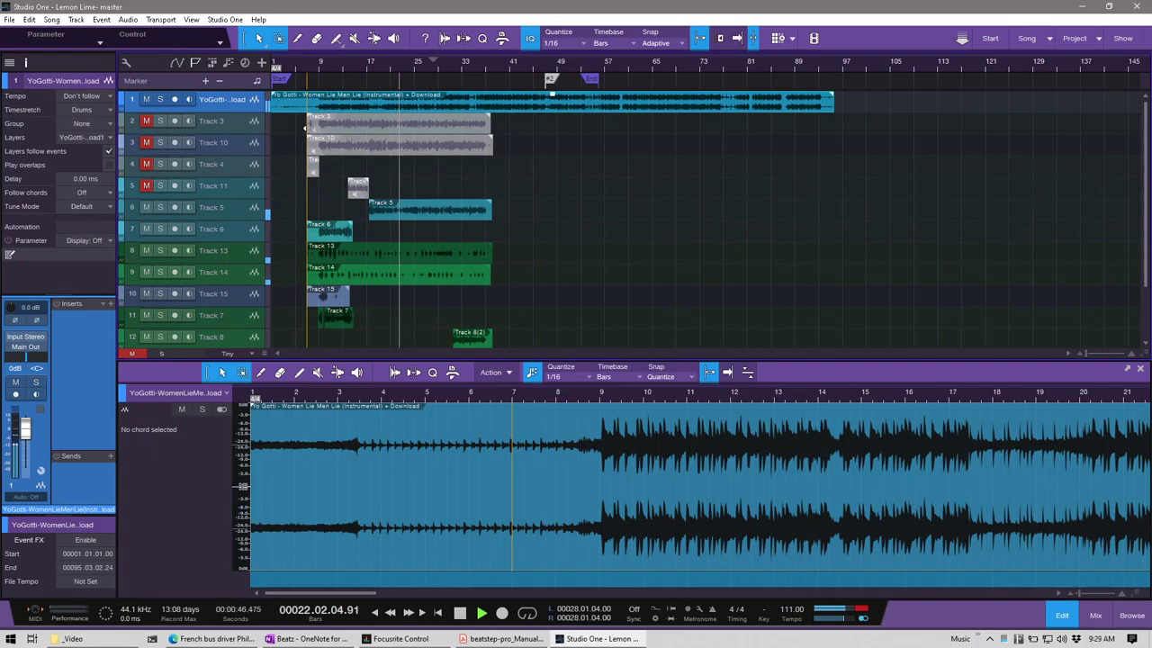
pyautogui.moveTo(306, 128); pyautogui.dragTo(312, 142)
pyautogui.moveTo(309, 316); pyautogui.dragTo(315, 127)
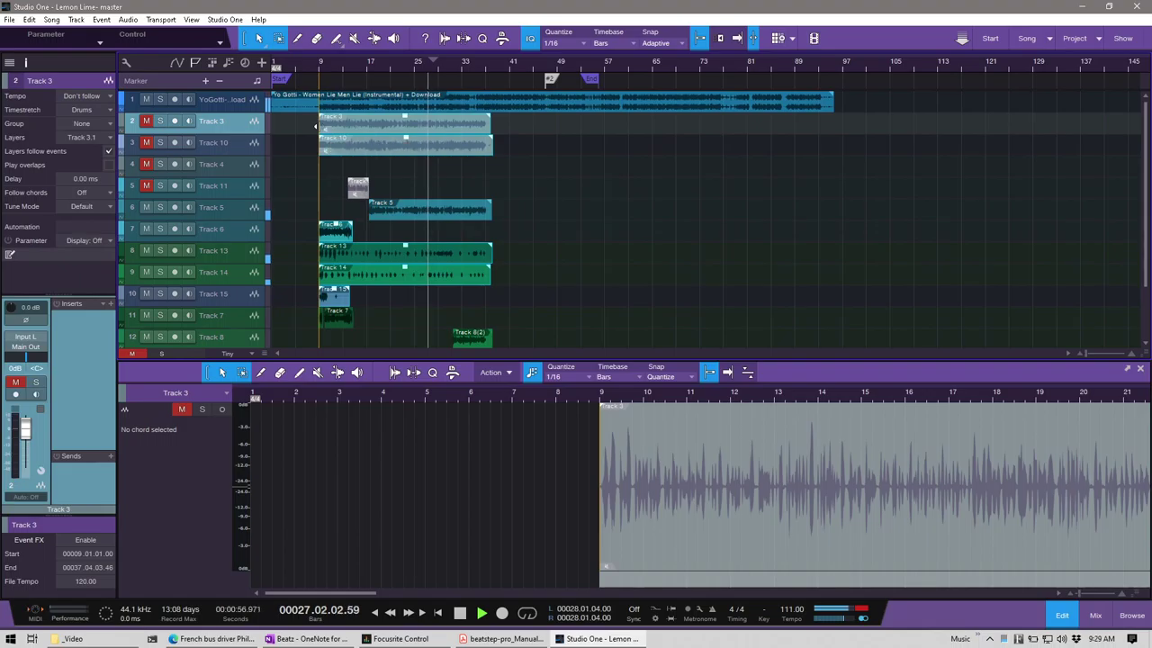
# - Trim the start of the instrumental event to 9.01.01.00, in line with the other shortened events
pyautogui.click(253, 104)
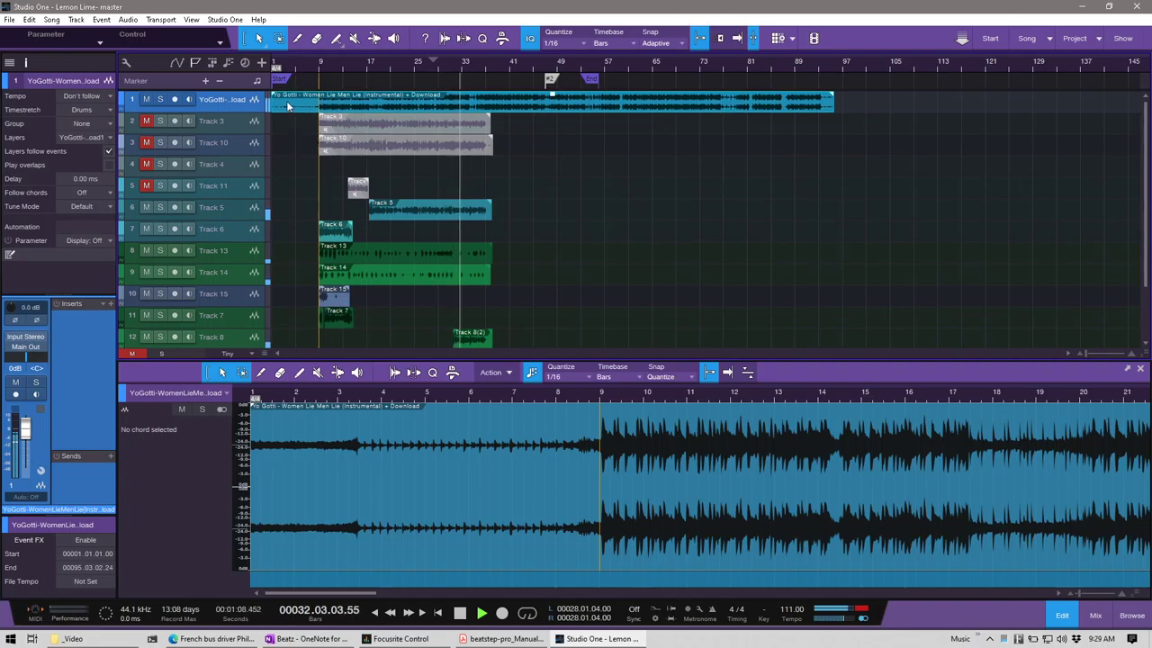
pyautogui.moveTo(273, 104); pyautogui.dragTo(320, 110)
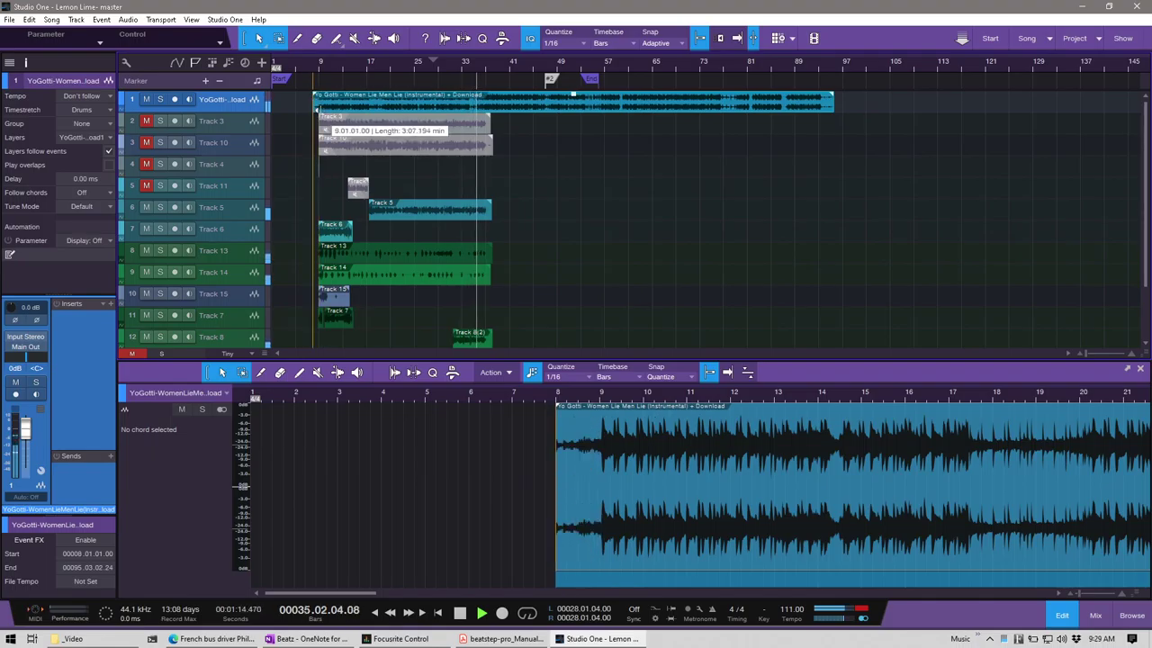
pyautogui.moveTo(316, 109); pyautogui.dragTo(320, 109)
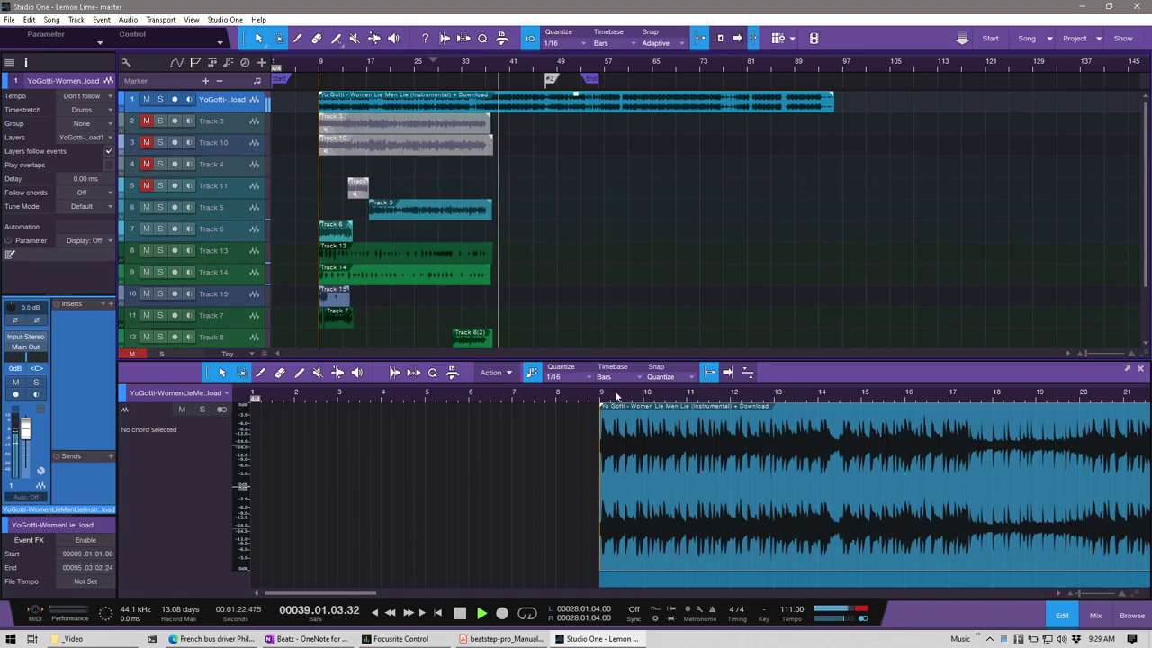
# - Fine-trim the instrumental's start to the onset of its first loud hit, at 9.01.02.09
pyautogui.press('e')
pyautogui.press('e')
pyautogui.press('e')
pyautogui.press('e')
pyautogui.press('e')
pyautogui.press('e')
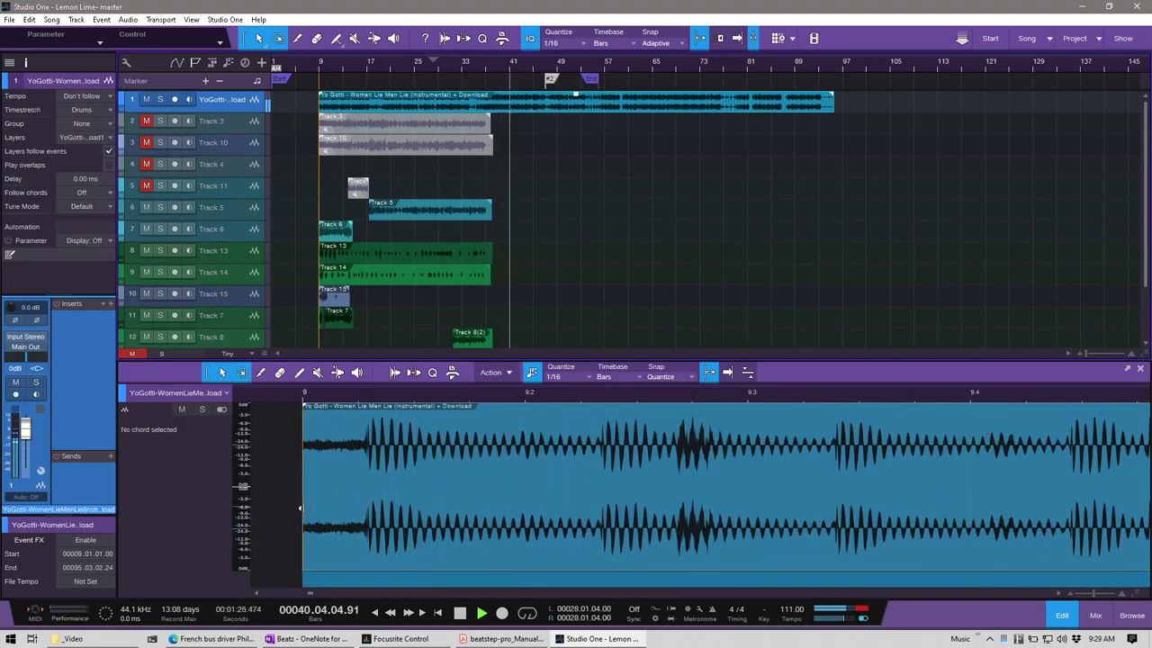
pyautogui.moveTo(301, 508); pyautogui.dragTo(361, 516)
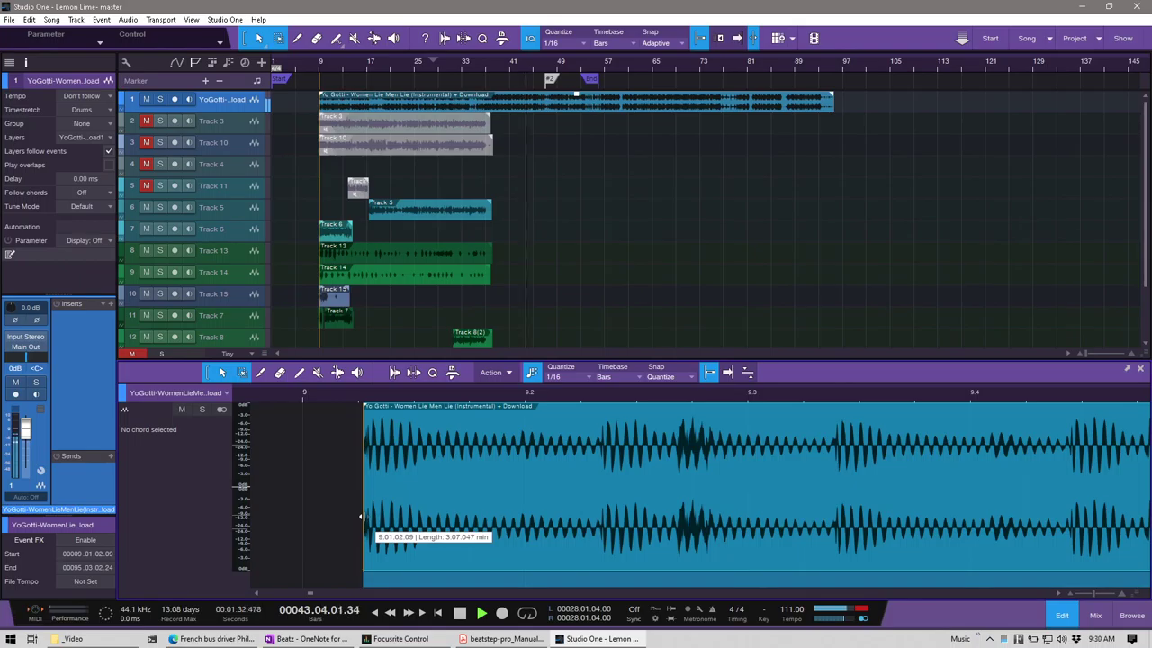
pyautogui.moveTo(361, 516); pyautogui.dragTo(361, 516)
# - Undo the instrumental's start trims and replay the song from the beginning
pyautogui.hotkey('ctrl', 'z')
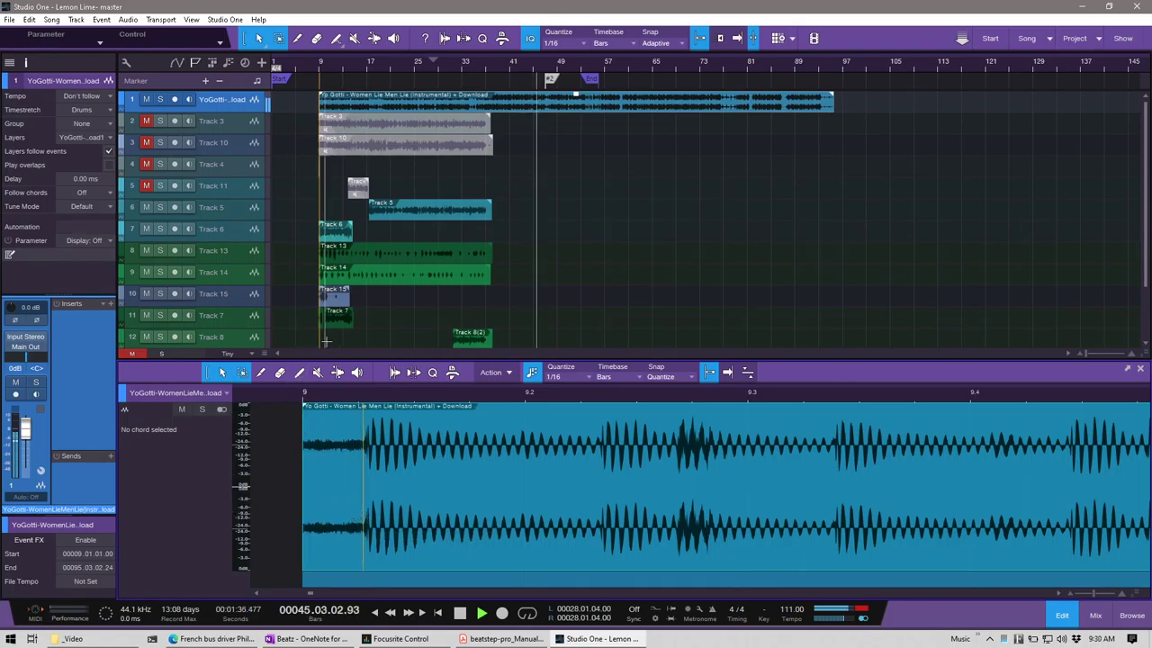
pyautogui.hotkey('ctrl', 'z')
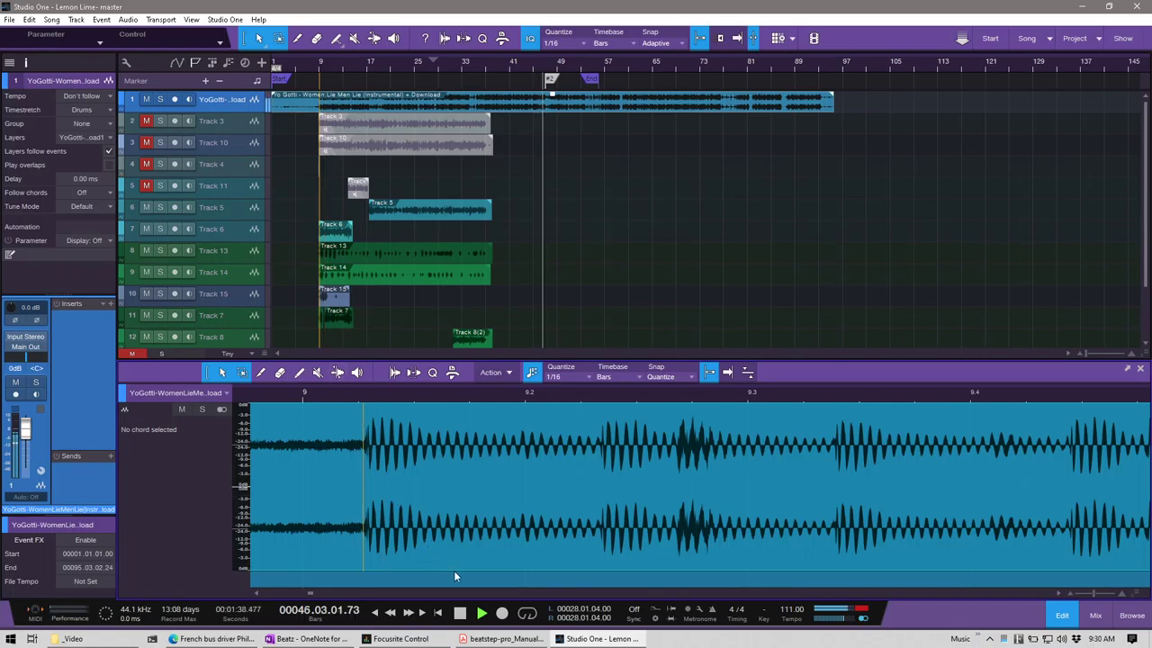
pyautogui.press('Home')
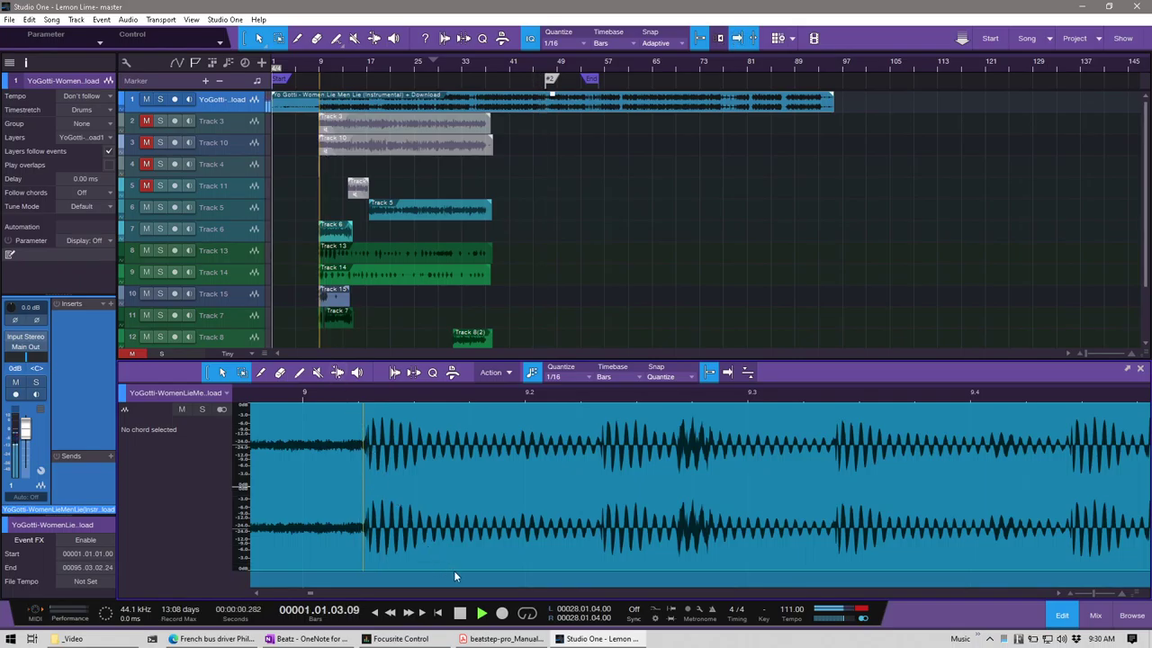
# - Trim the instrumental's start to the first intro note after its lead-in, at 3.02.04.03
pyautogui.click(731, 374)
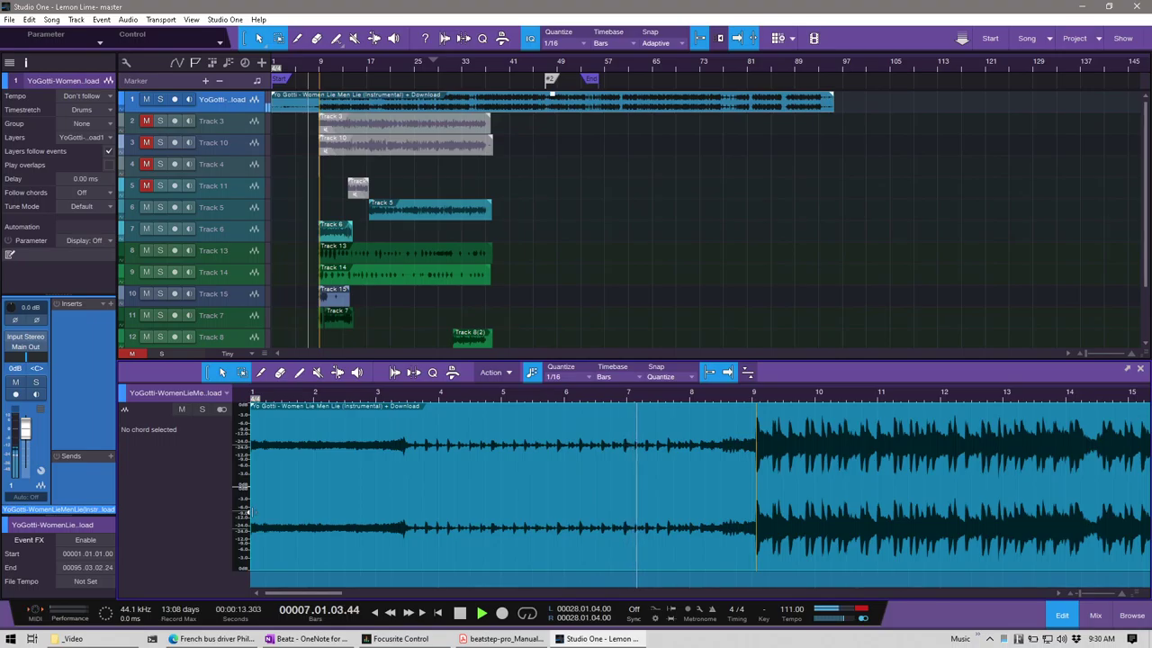
pyautogui.moveTo(251, 512); pyautogui.dragTo(396, 528)
pyautogui.scroll(3, 390, 394)
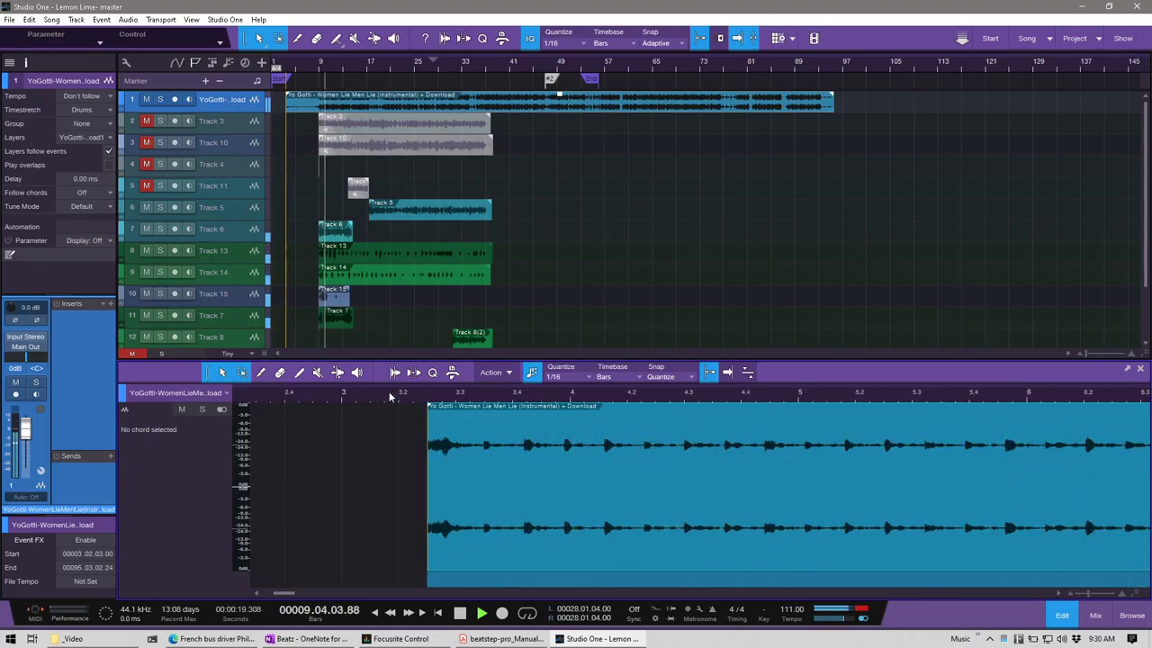
pyautogui.scroll(2, 390, 394)
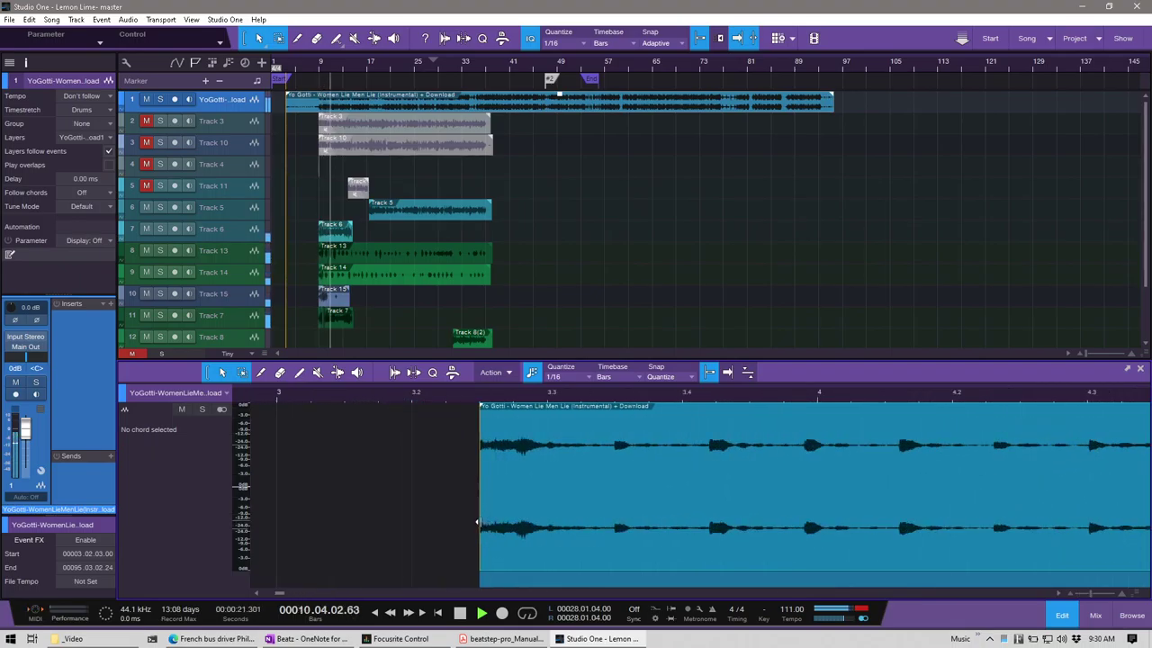
pyautogui.moveTo(478, 521); pyautogui.dragTo(516, 527)
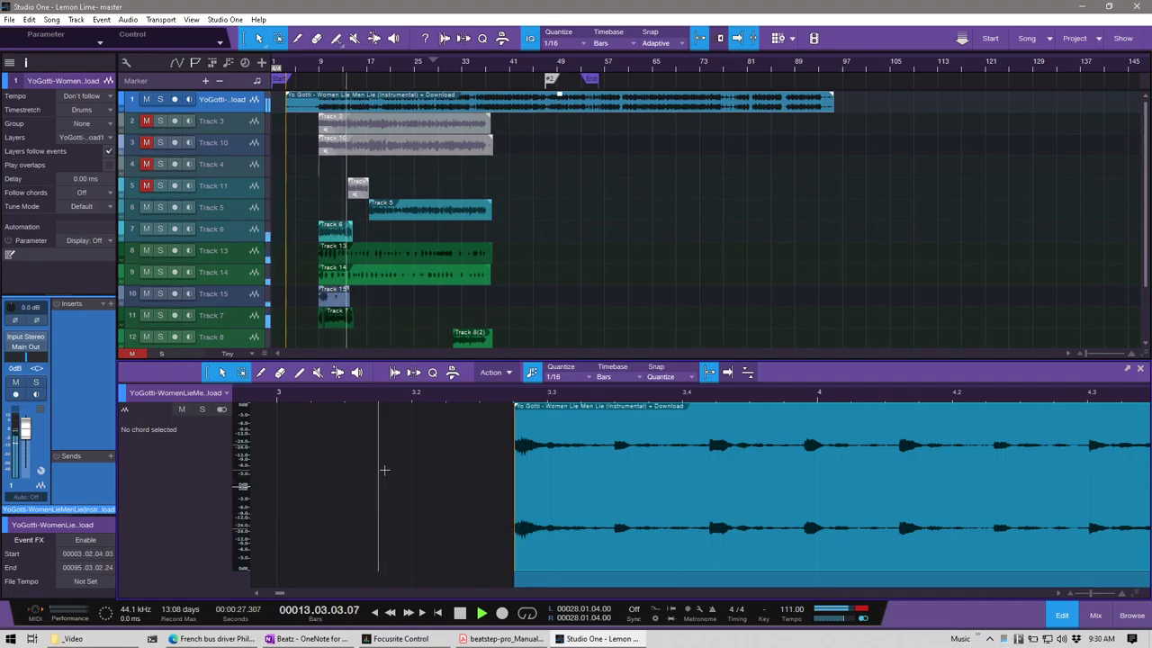
# - Undo the start trims on the instrumental and on the other tracks' events
pyautogui.hotkey('ctrl', 'z')
pyautogui.hotkey('ctrl', 'z')
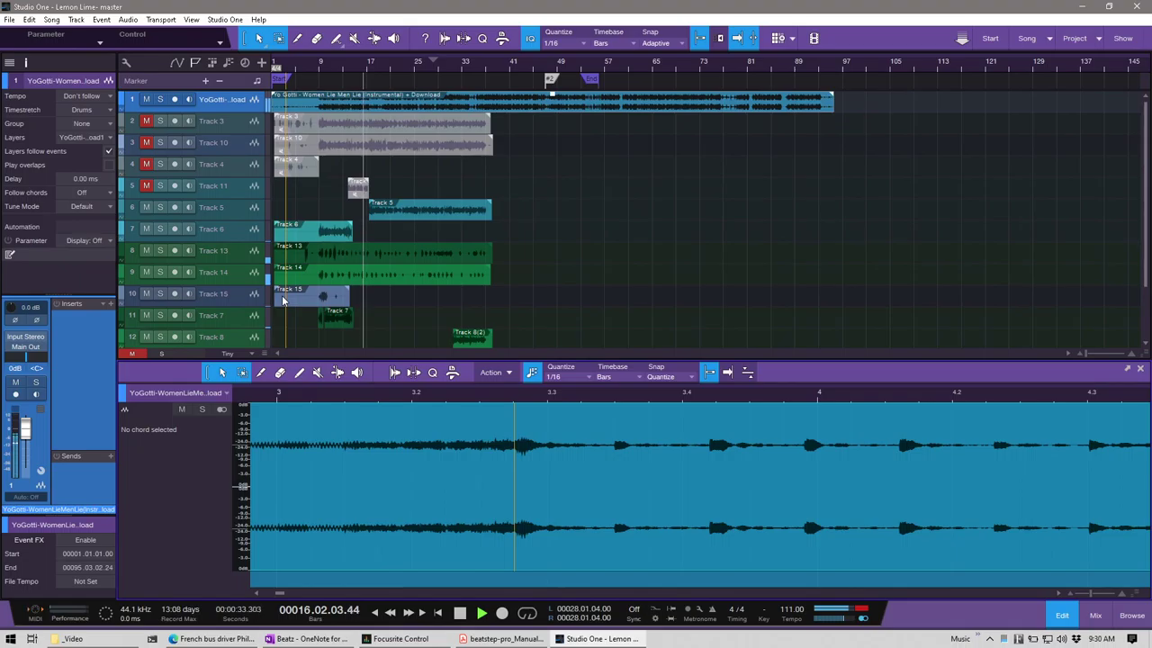
# - Trim the starts of the early events on Tracks 3, 10, 4, 6, 13, 14 and 15 together to just after bar 7
pyautogui.moveTo(290, 326); pyautogui.dragTo(296, 131)
pyautogui.moveTo(274, 297); pyautogui.dragTo(301, 302)
pyautogui.click(231, 103)
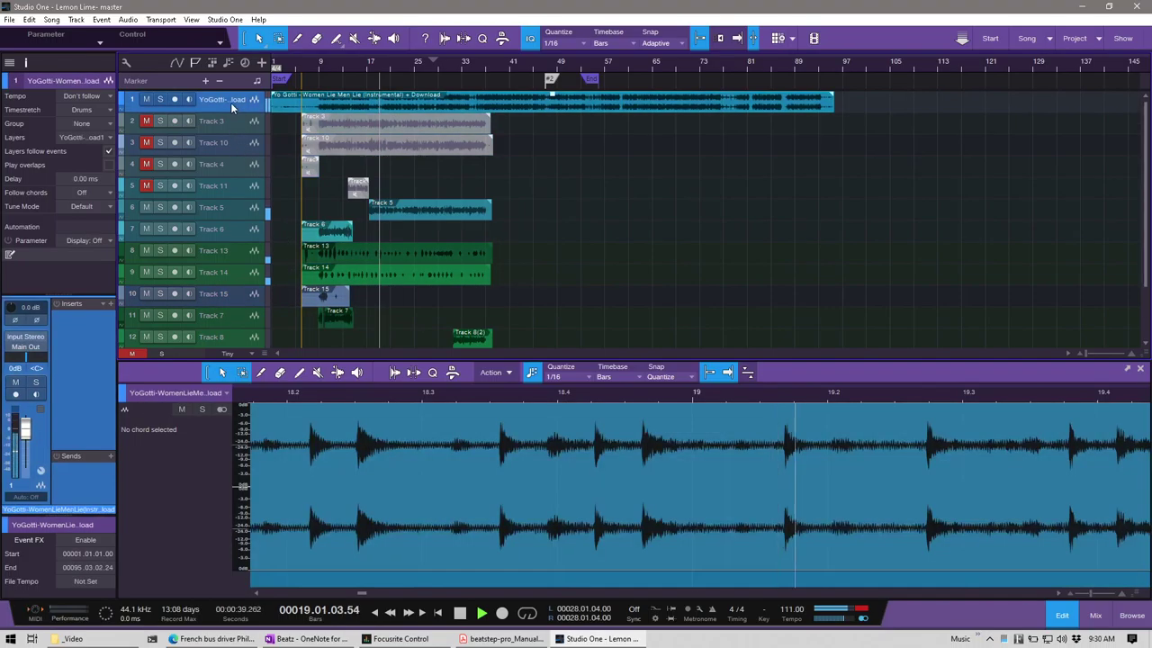
pyautogui.press('w')
pyautogui.press('w')
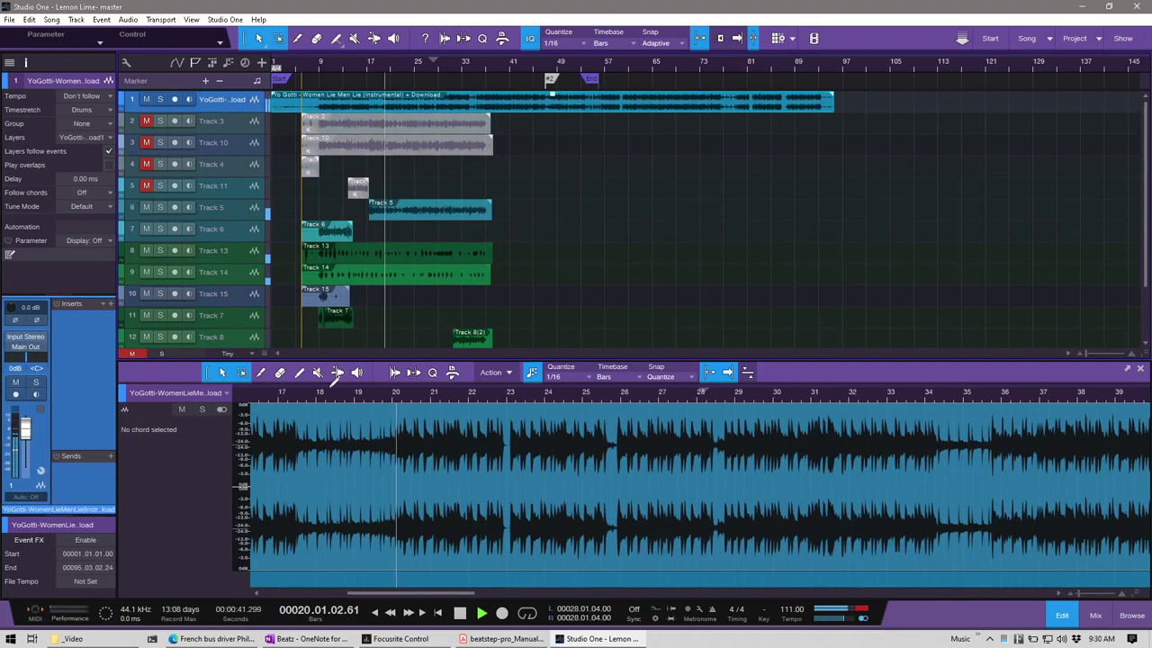
pyautogui.moveTo(442, 593); pyautogui.dragTo(320, 582)
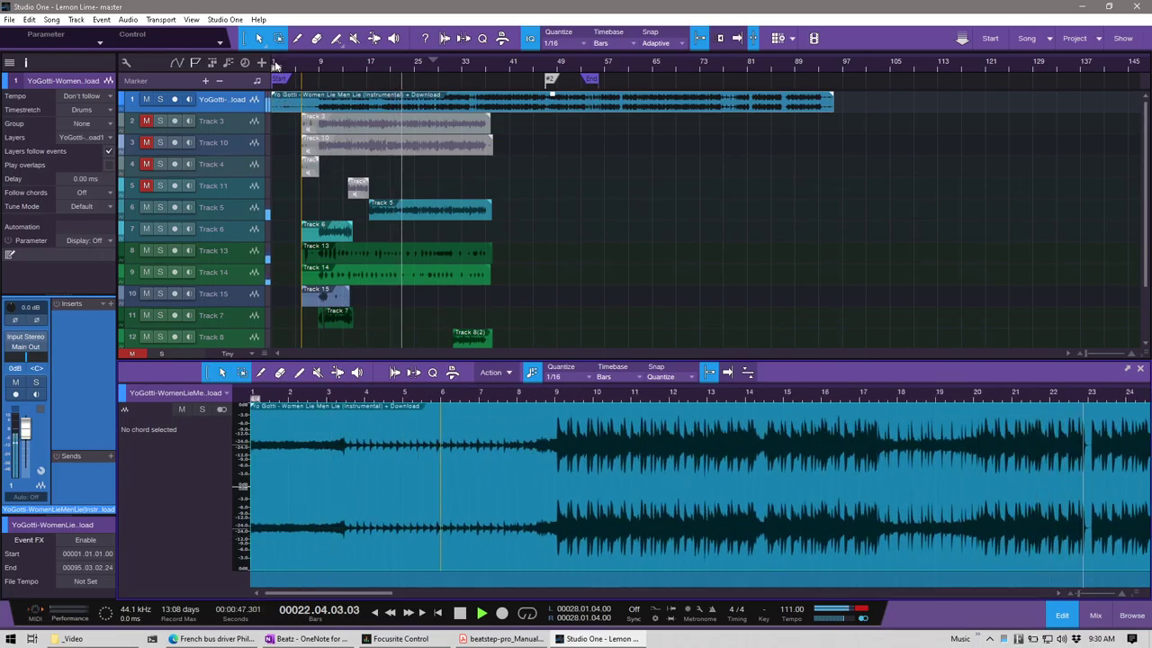
pyautogui.scroll(3, 277, 66)
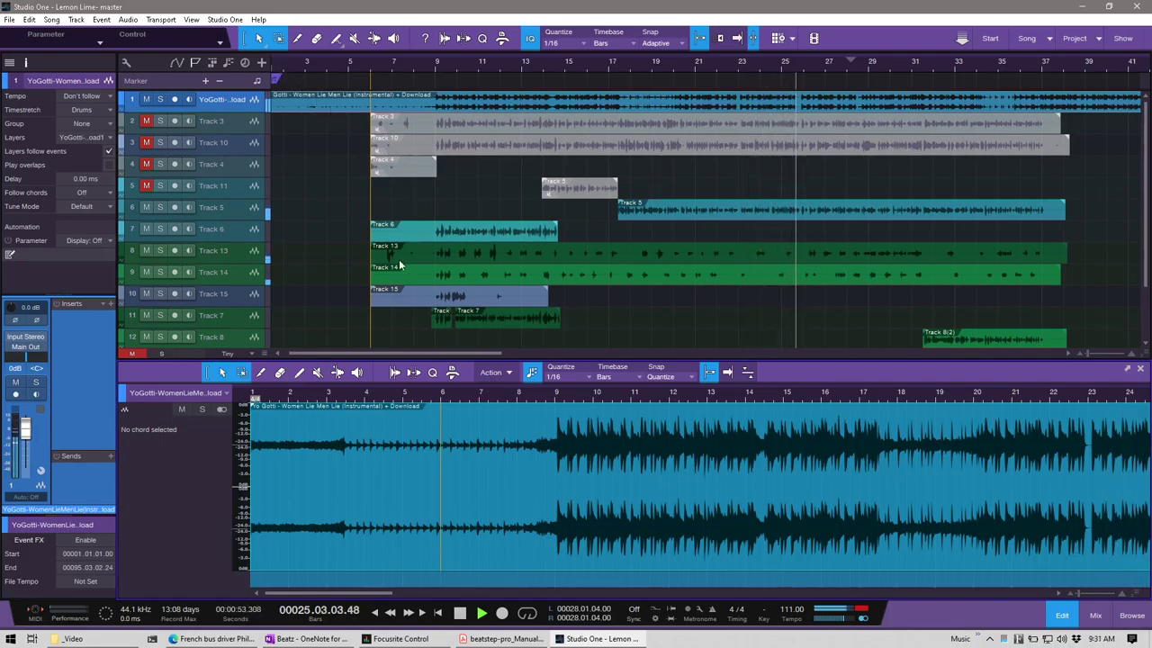
pyautogui.scroll(-2, 385, 296)
pyautogui.scroll(2, 392, 306)
pyautogui.moveTo(400, 323); pyautogui.dragTo(391, 125)
pyautogui.click(303, 101)
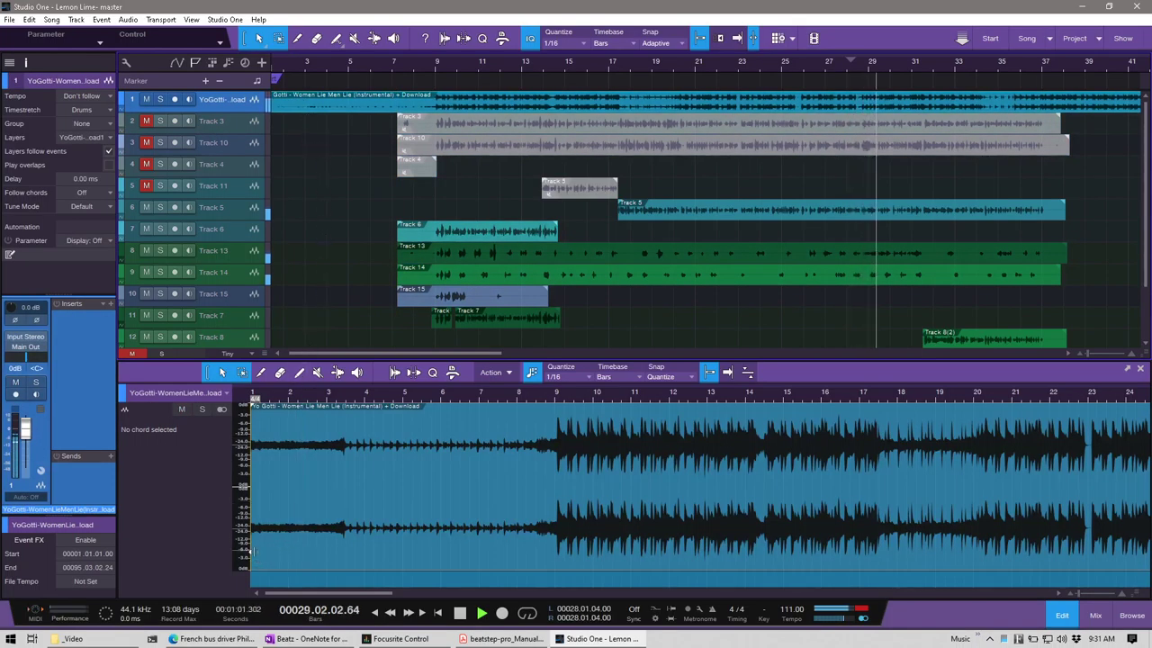
# - Listen to the instrumental's intro and trim the event's start roughly to 6.01.04.00
pyautogui.moveTo(253, 553); pyautogui.dragTo(316, 557)
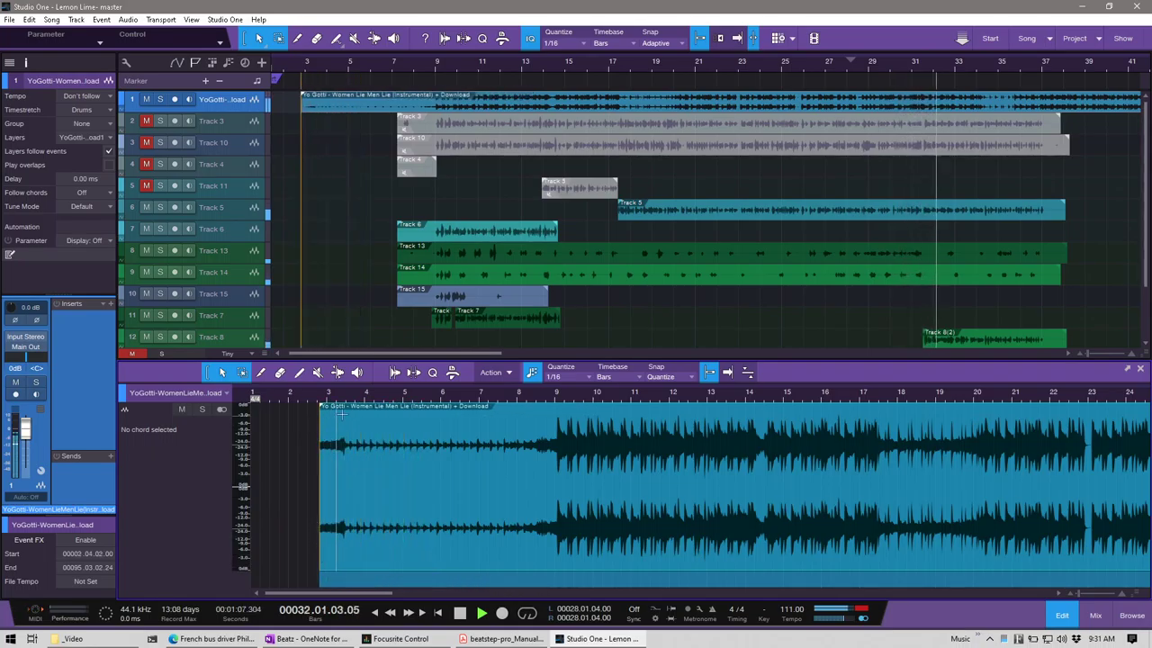
pyautogui.click(341, 394)
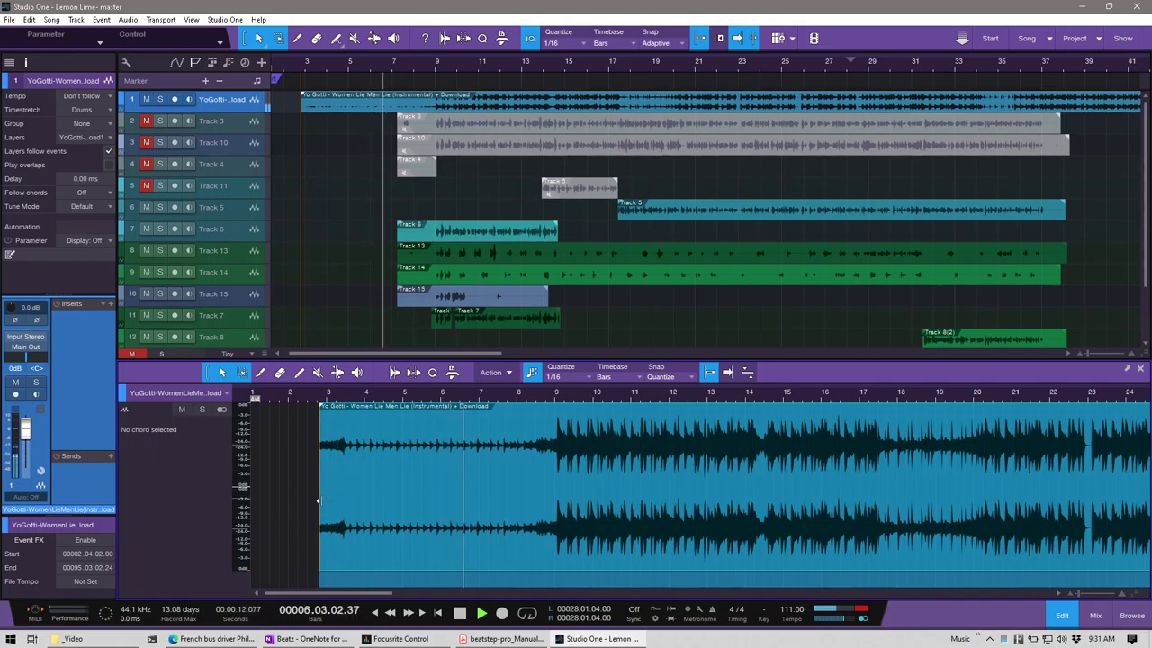
pyautogui.moveTo(321, 518); pyautogui.dragTo(443, 515)
# - Fine-trim the instrumental's start to the onset of the nearest intro note, at 6.02.01.15
pyautogui.scroll(3, 467, 402)
pyautogui.scroll(3, 464, 396)
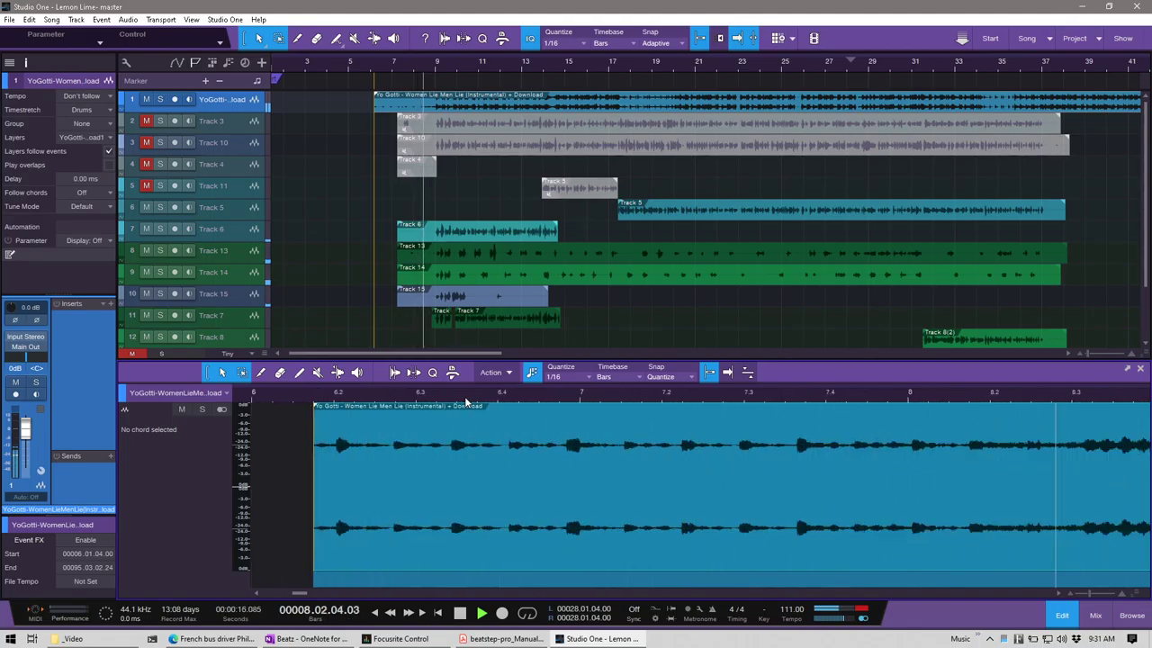
pyautogui.moveTo(312, 493)
pyautogui.mouseDown()
pyautogui.moveTo(330, 496)
pyautogui.moveTo(314, 495)
pyautogui.mouseUp()
pyautogui.scroll(3, 322, 399)
pyautogui.scroll(3, 322, 399)
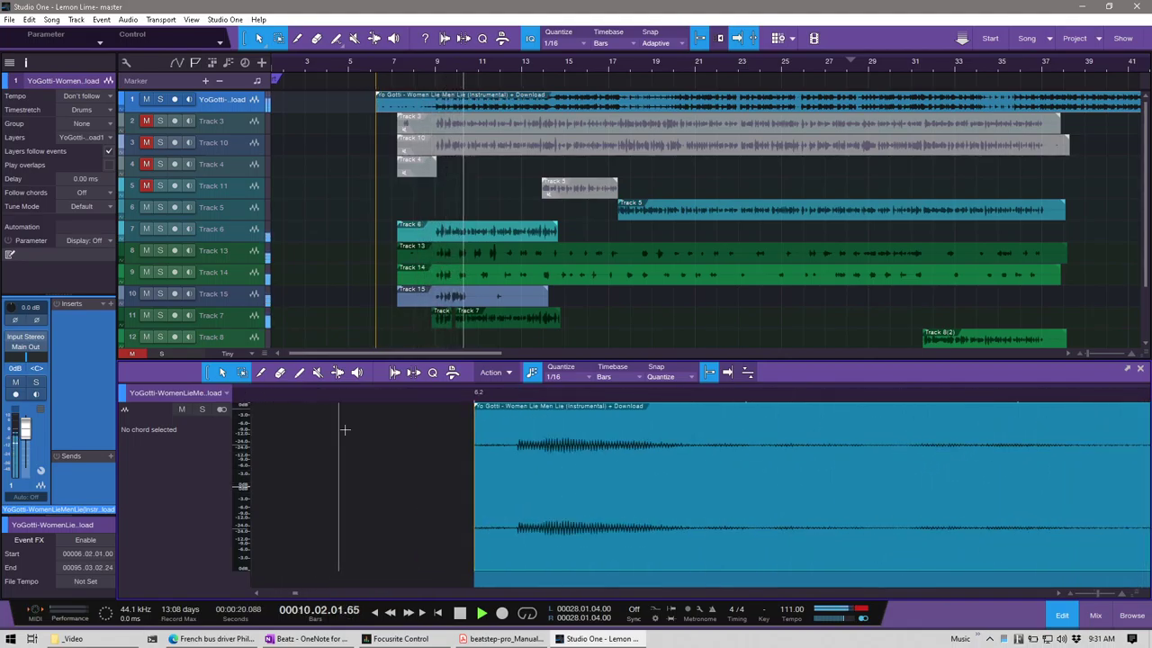
pyautogui.moveTo(469, 509); pyautogui.dragTo(515, 486)
pyautogui.scroll(-5, 505, 405)
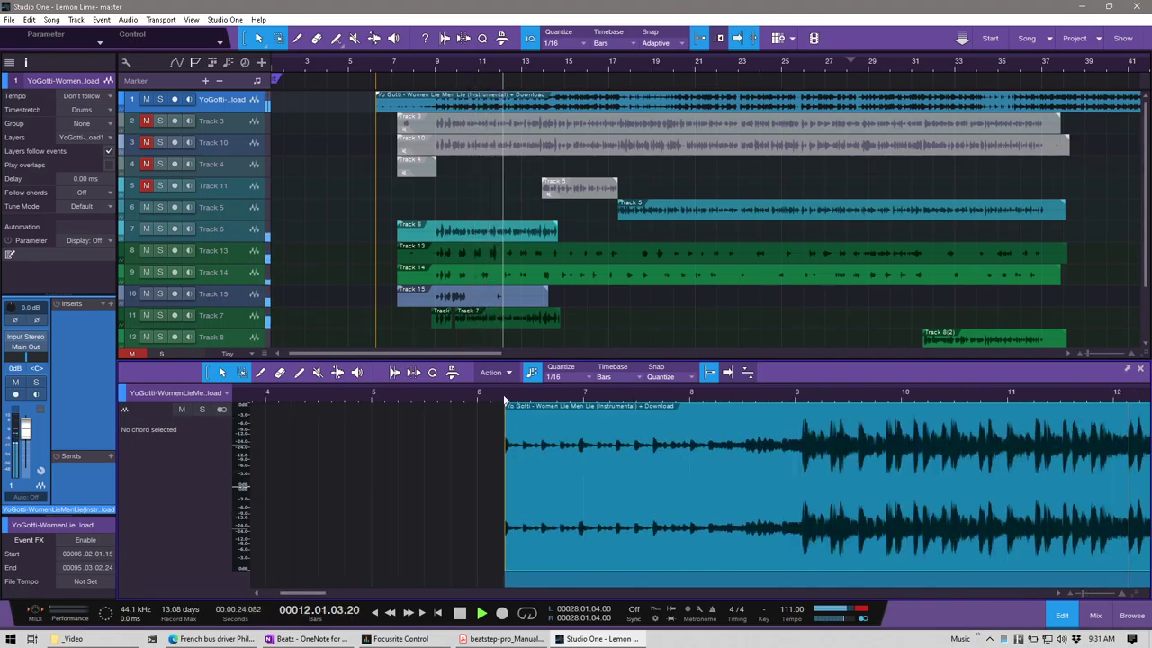
# - Move all events together so the instrumental starts at 1.01.01.00, and replay from the start
pyautogui.hotkey('ctrl', 'a')
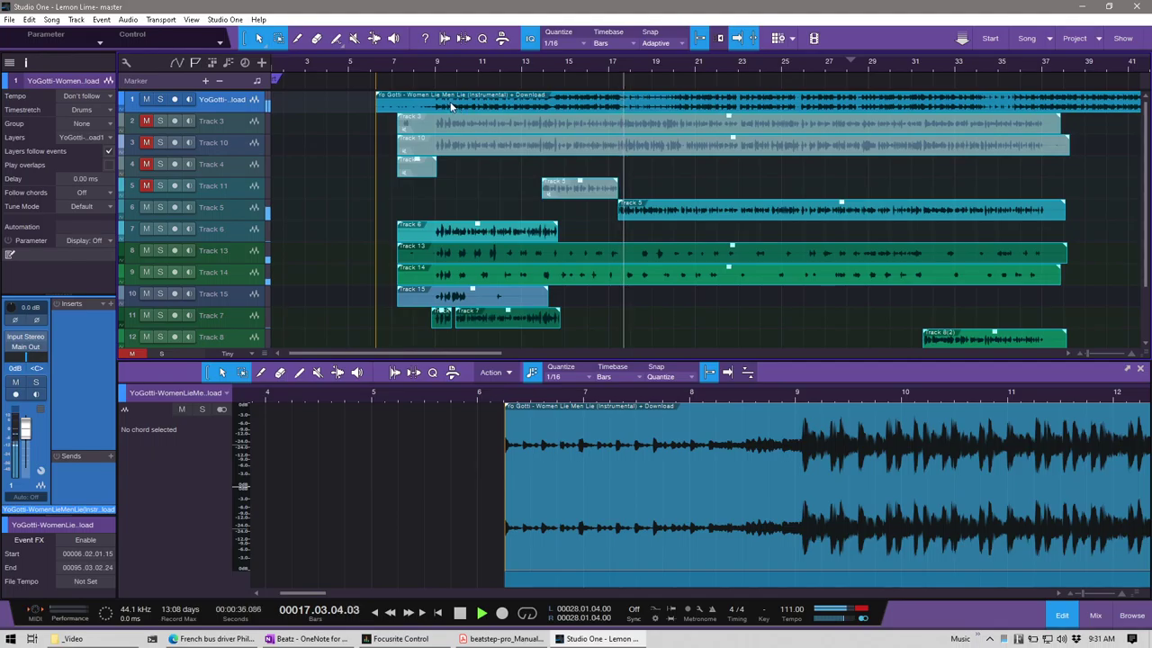
pyautogui.moveTo(450, 106); pyautogui.dragTo(302, 98)
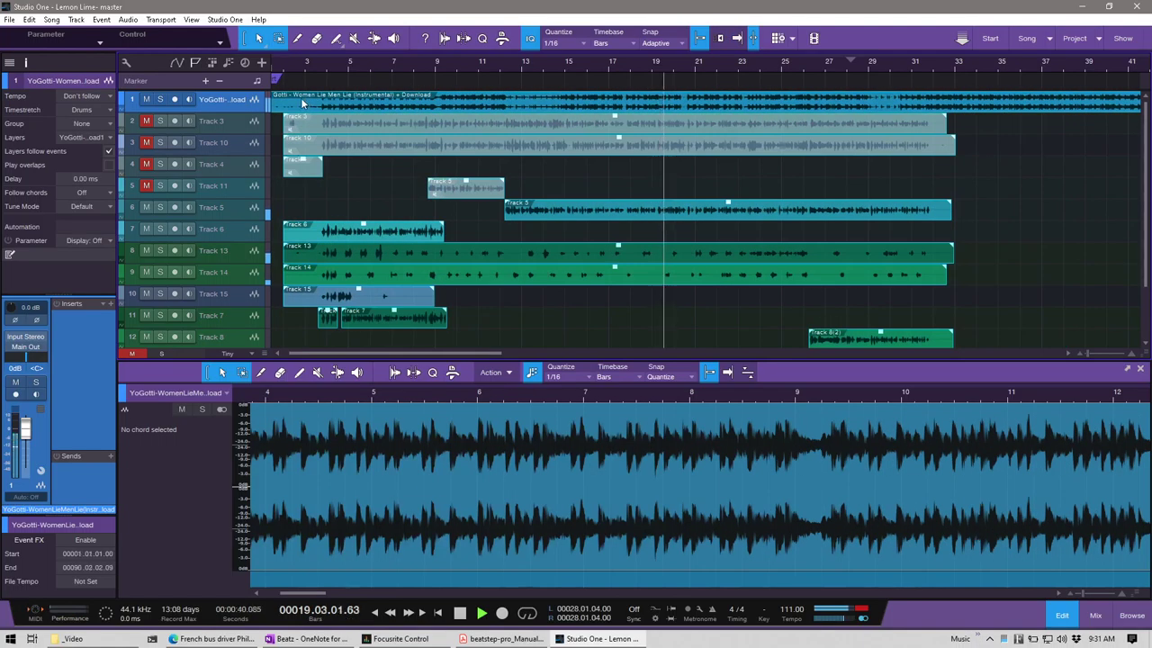
pyautogui.press('Home')
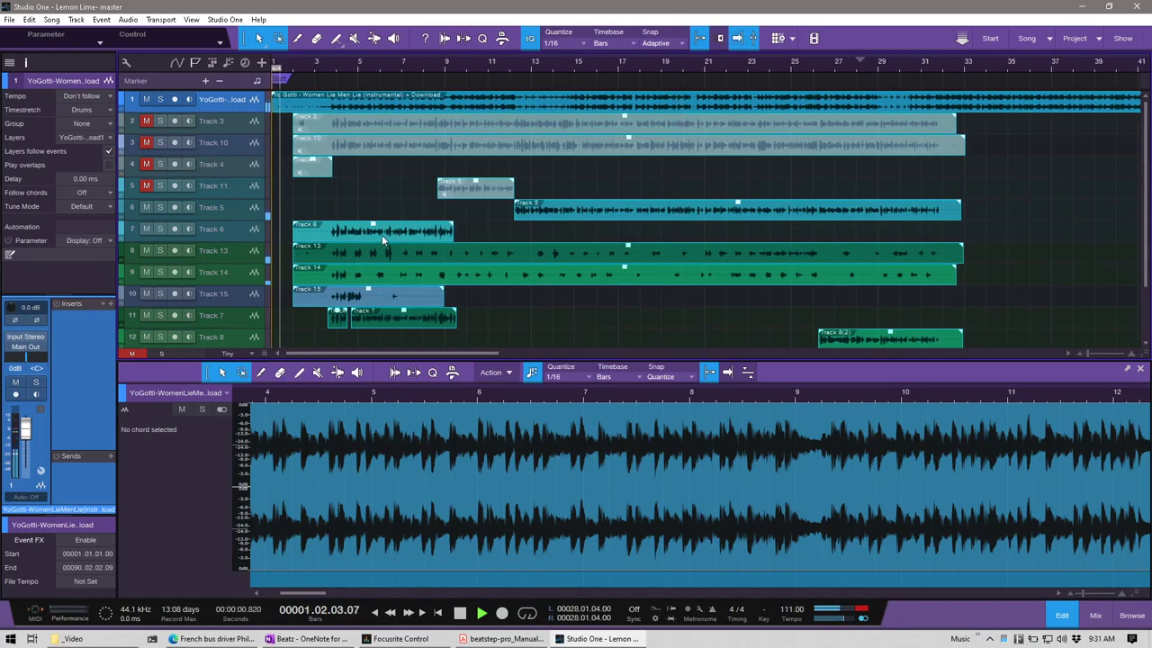
# - Set the song tempo to 158.00 while the instrumental plays and turn on the metronome to compare the beat
pyautogui.click(728, 372)
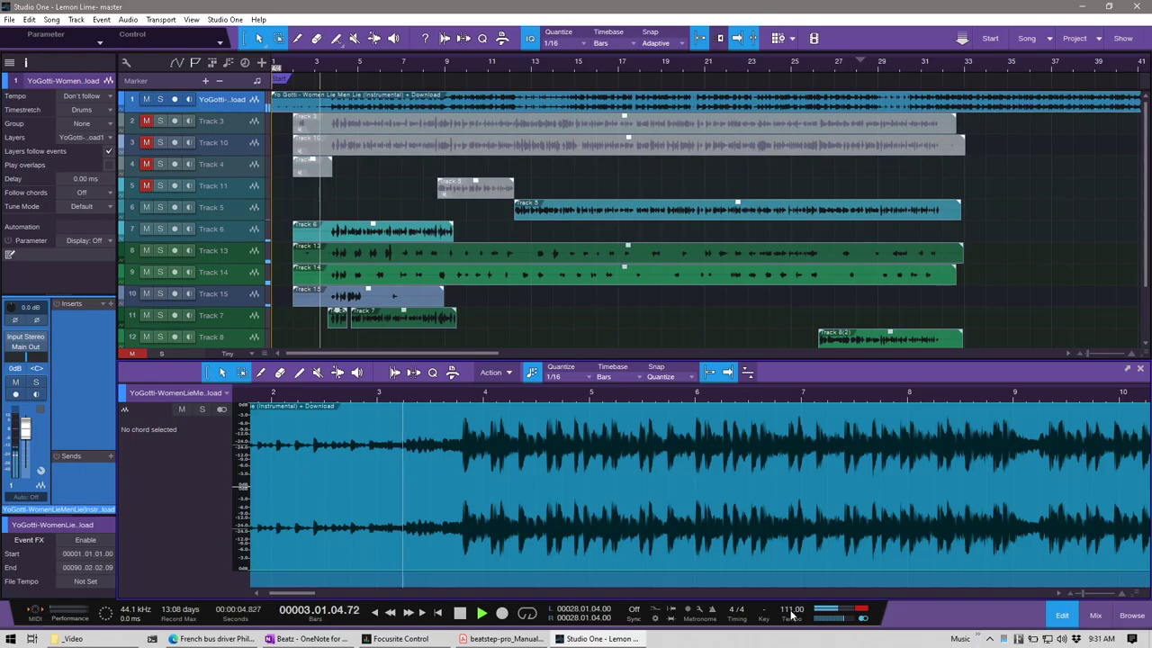
pyautogui.scroll(-1, 790, 611)
pyautogui.scroll(10, 790, 611)
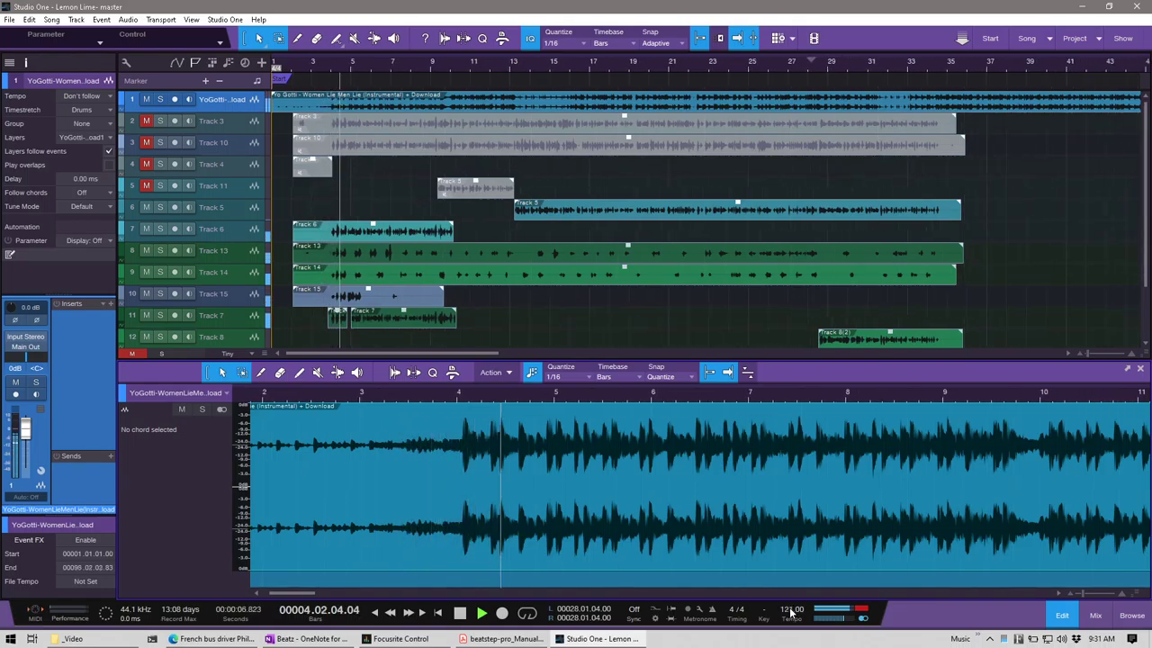
pyautogui.scroll(20, 790, 611)
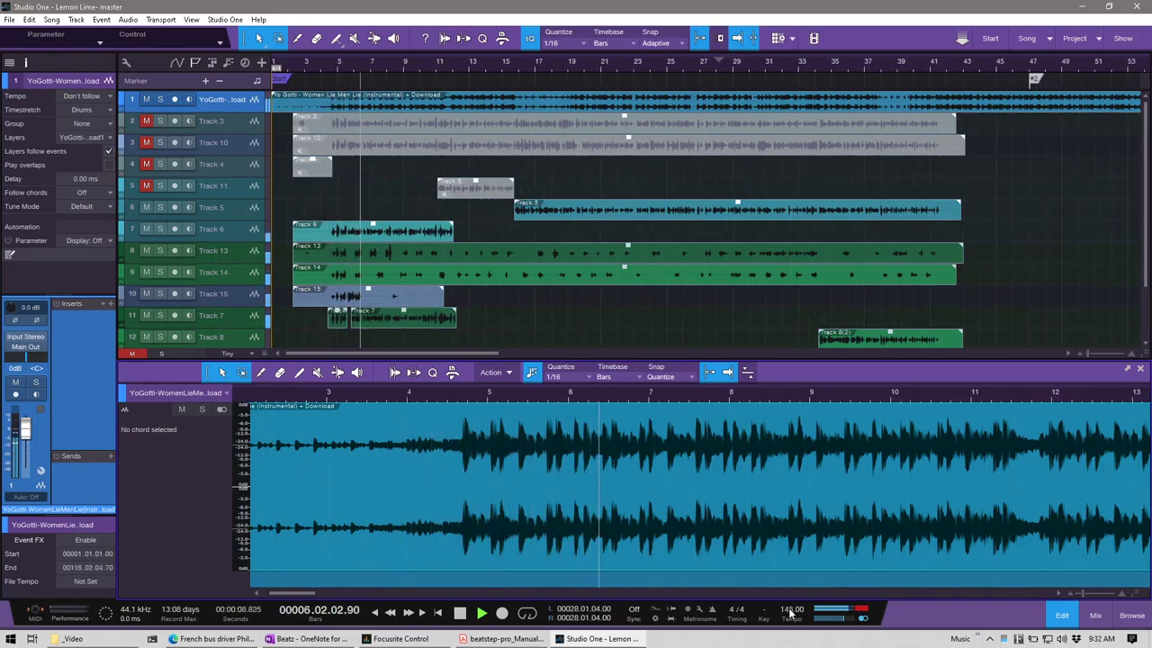
pyautogui.scroll(16, 790, 611)
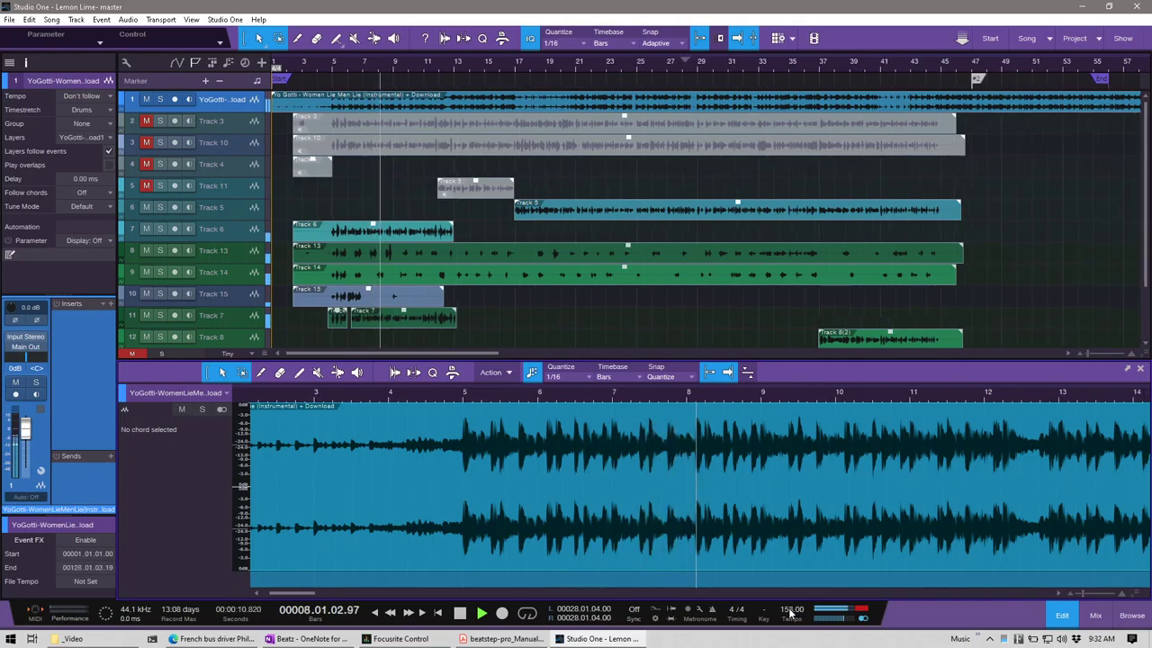
pyautogui.scroll(2, 788, 619)
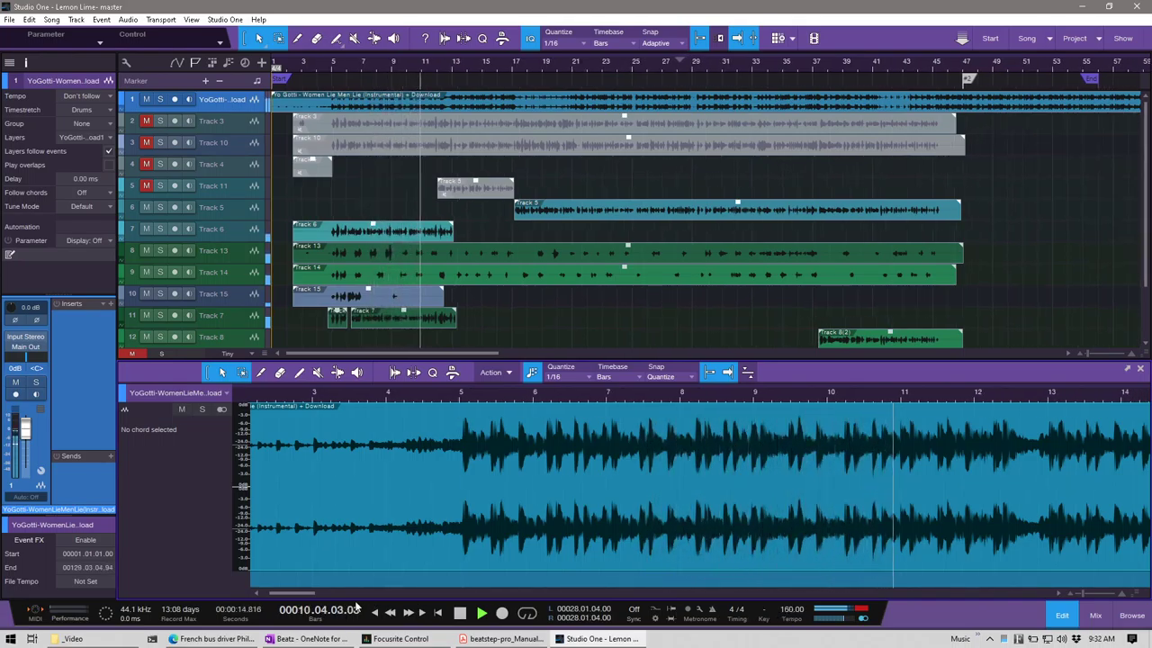
pyautogui.moveTo(308, 589); pyautogui.dragTo(295, 590)
pyautogui.scroll(-1, 799, 616)
pyautogui.scroll(-1, 799, 615)
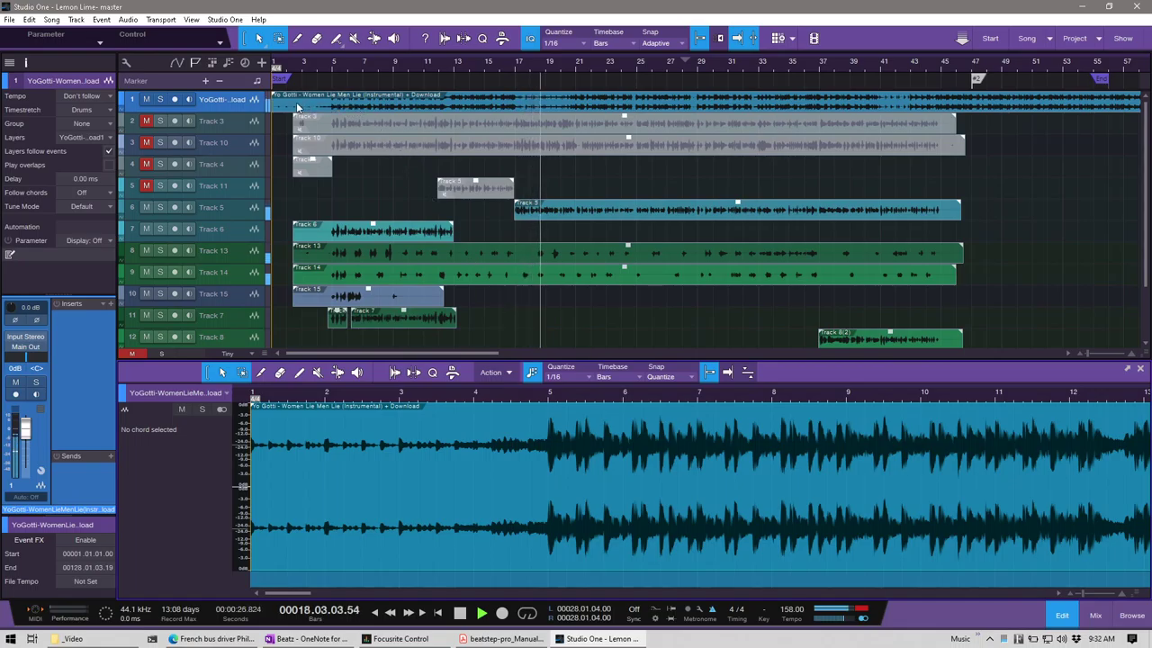
# - Move all events together four bars later so the instrumental starts at 5.01.01.00
pyautogui.moveTo(297, 107); pyautogui.dragTo(267, 108)
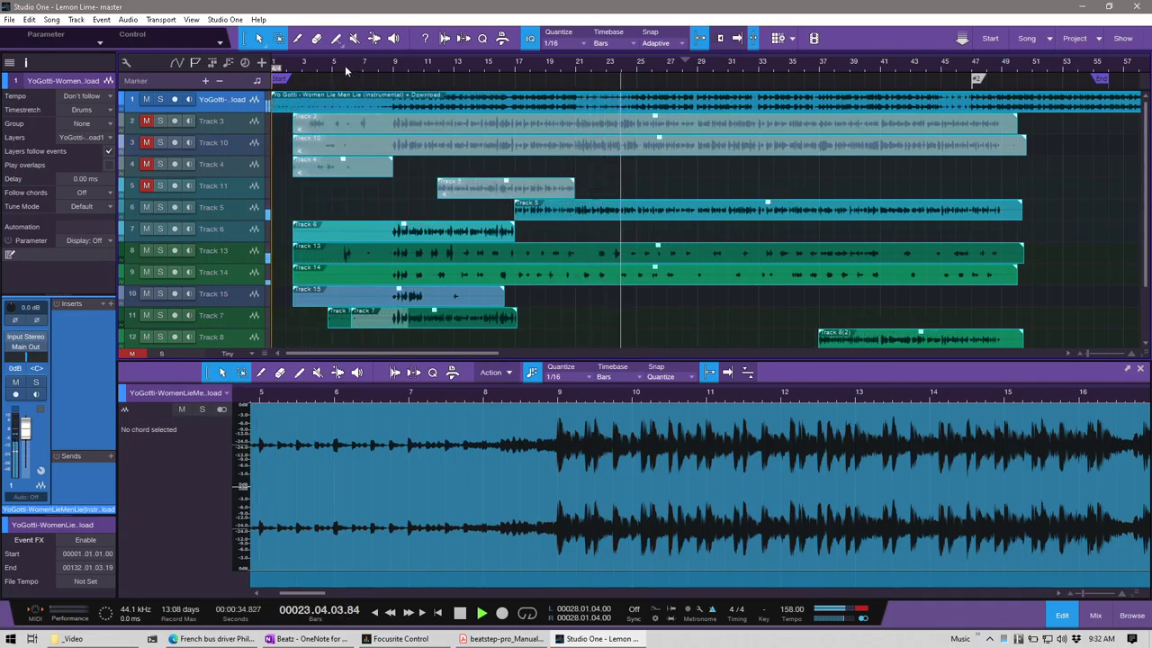
pyautogui.click(590, 333)
pyautogui.hotkey('ctrl', 'z')
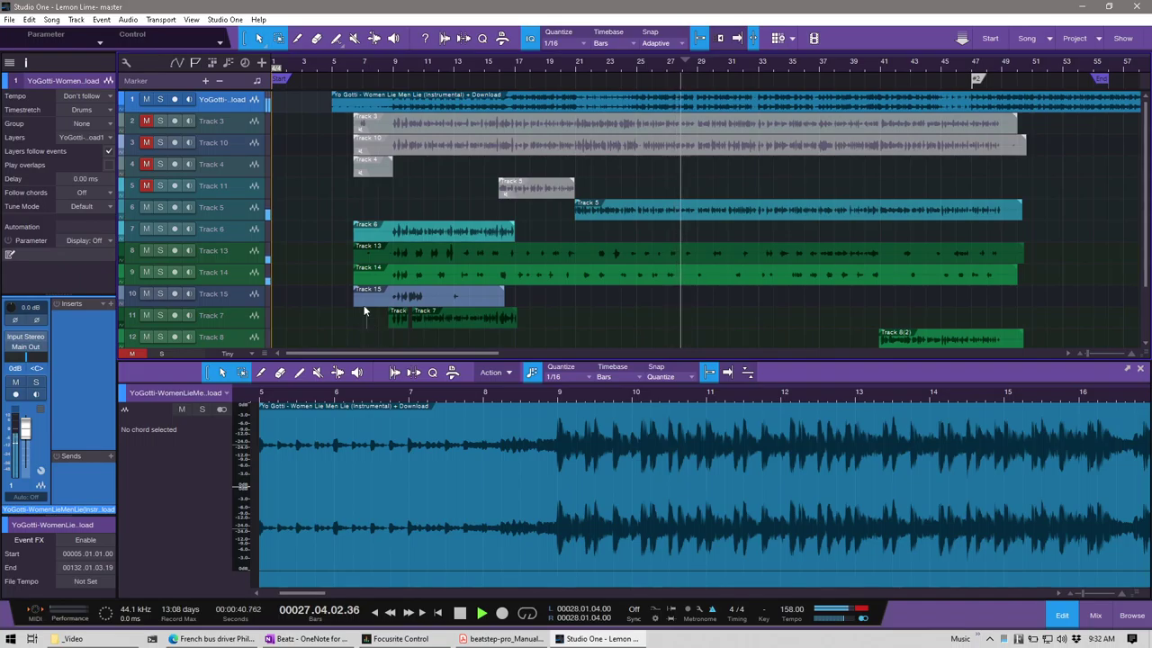
# - Extend the starts of the instrumental and the events on Tracks 3, 10, 4, 6, 13, 14 and 15 to 1.01.01.00, and replay from the start
pyautogui.hotkey('ctrl', 'y')
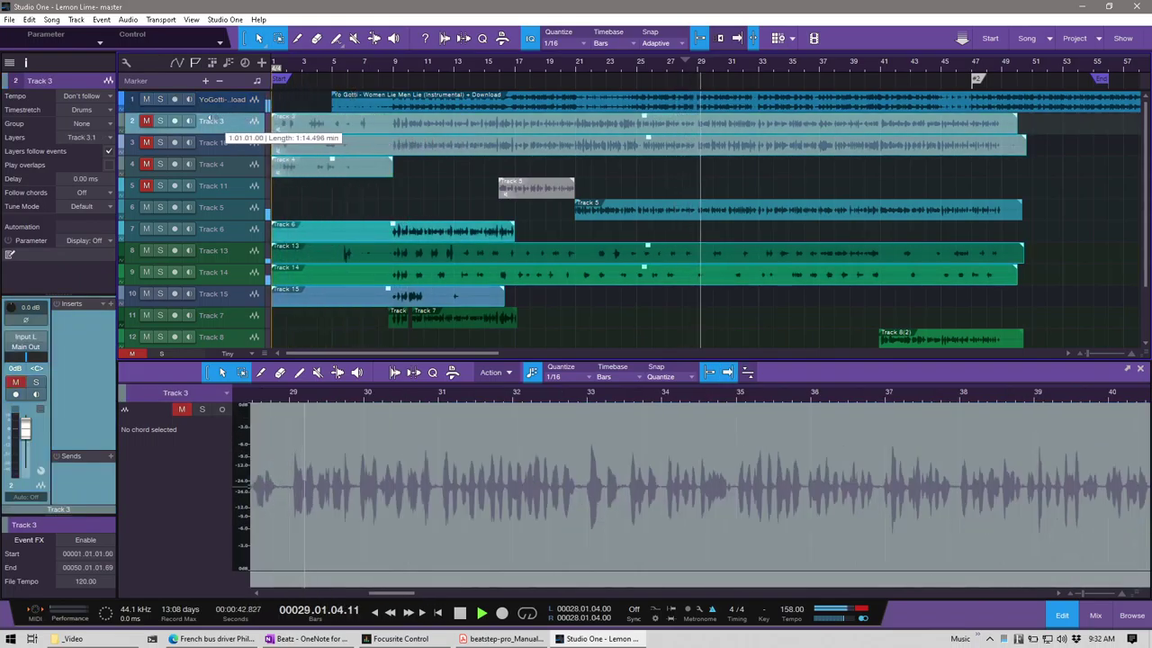
pyautogui.hotkey('ctrl', 'y')
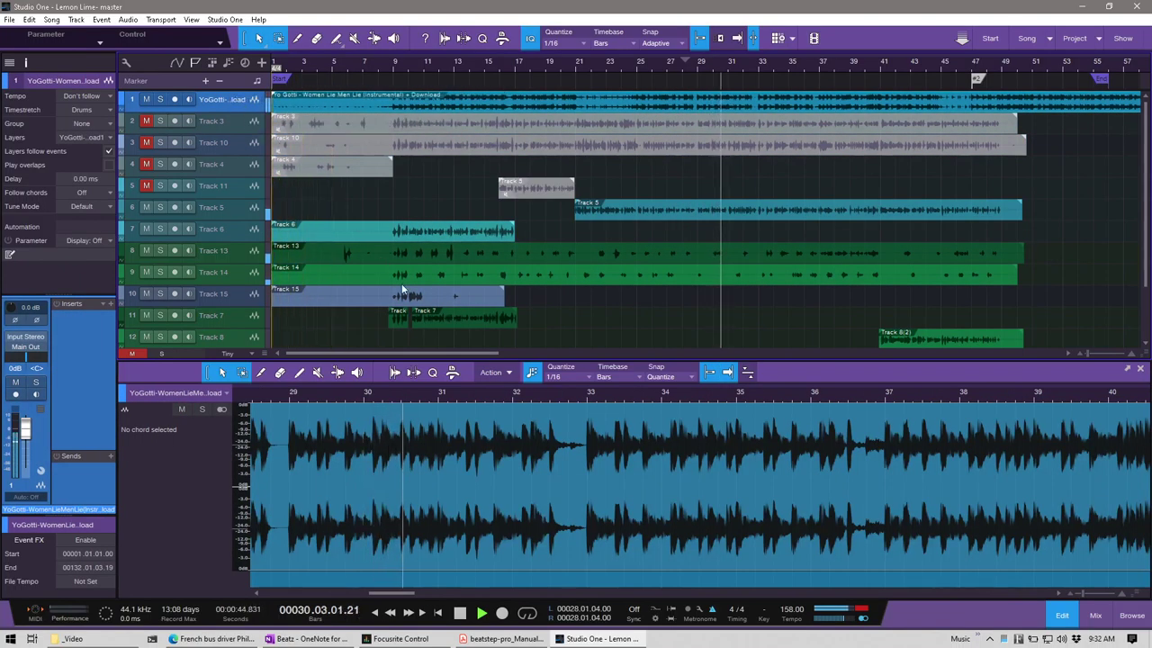
pyautogui.moveTo(389, 591); pyautogui.dragTo(241, 579)
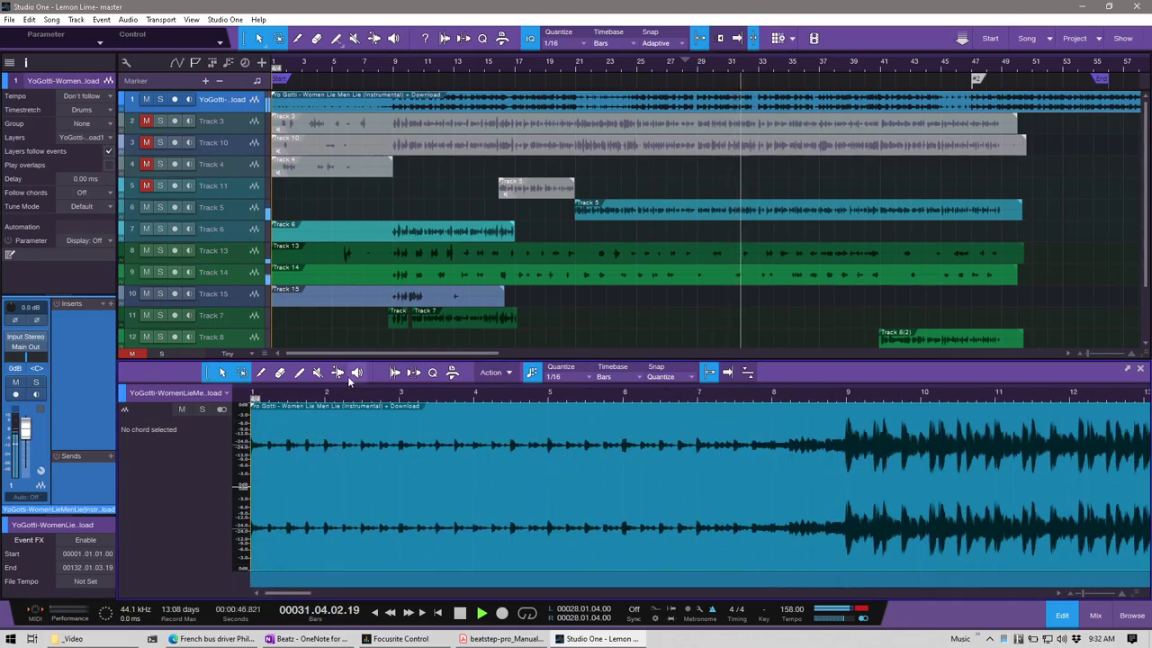
pyautogui.press('w')
pyautogui.press('Home')
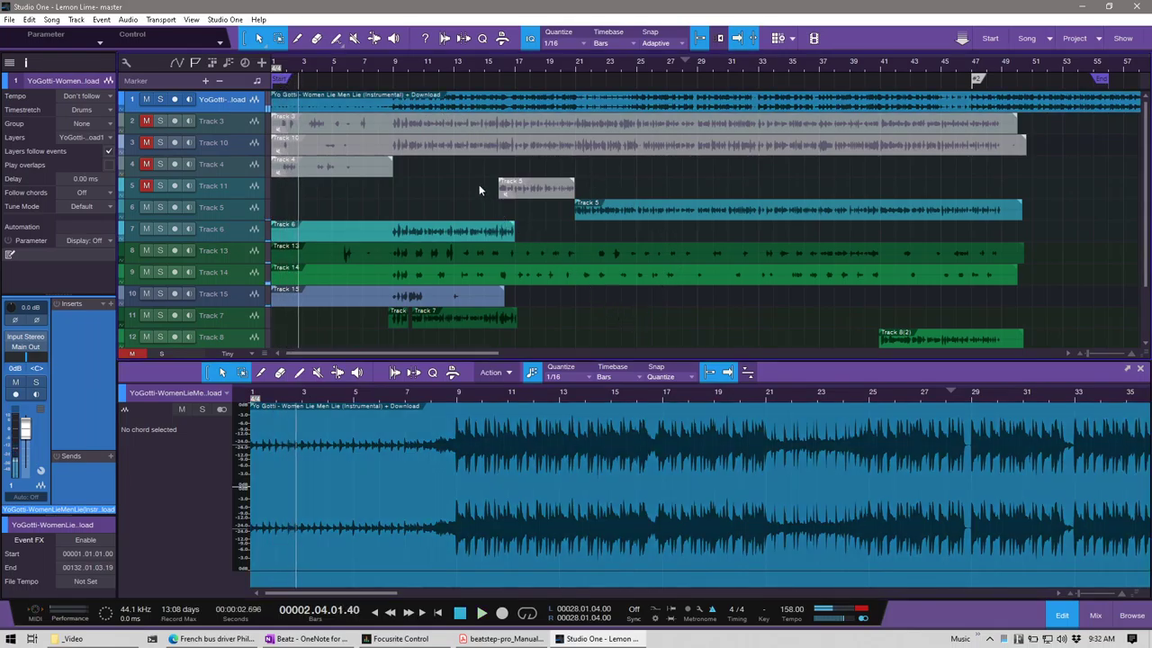
# - Move all events two bars later, extend the starts of the instrumental and Tracks 3, 10, 4, 6, 13, 14 and 15 to bar 1, and play
pyautogui.hotkey('ctrl', 'a')
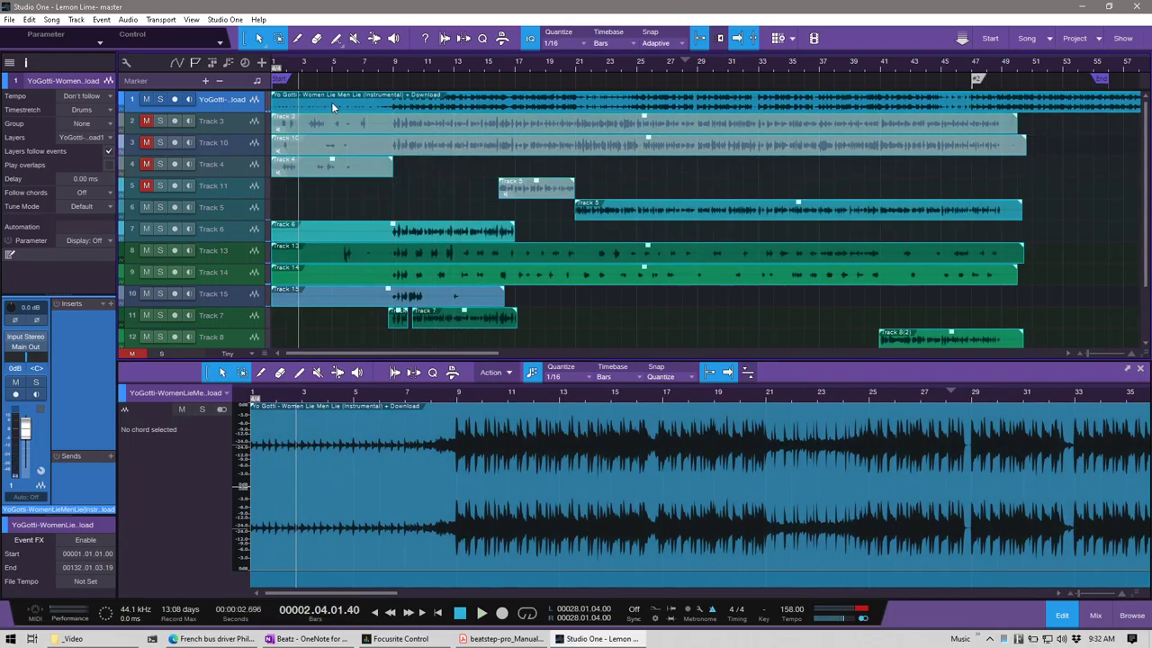
pyautogui.moveTo(331, 101); pyautogui.dragTo(362, 106)
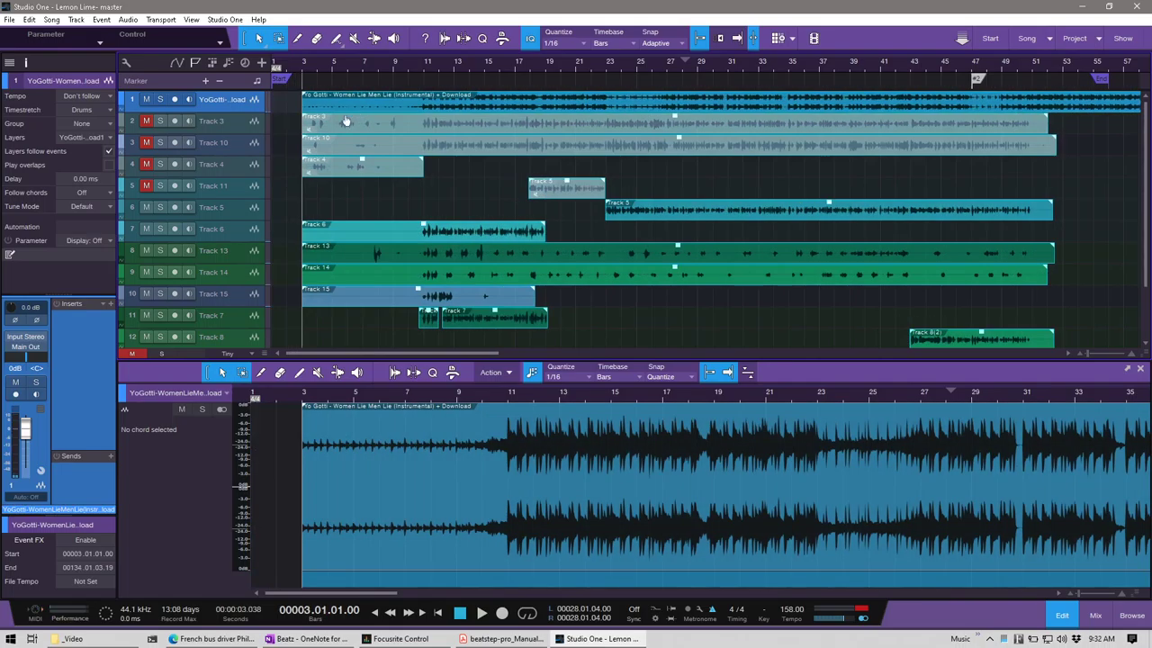
pyautogui.click(280, 179)
pyautogui.moveTo(336, 327); pyautogui.dragTo(272, 106)
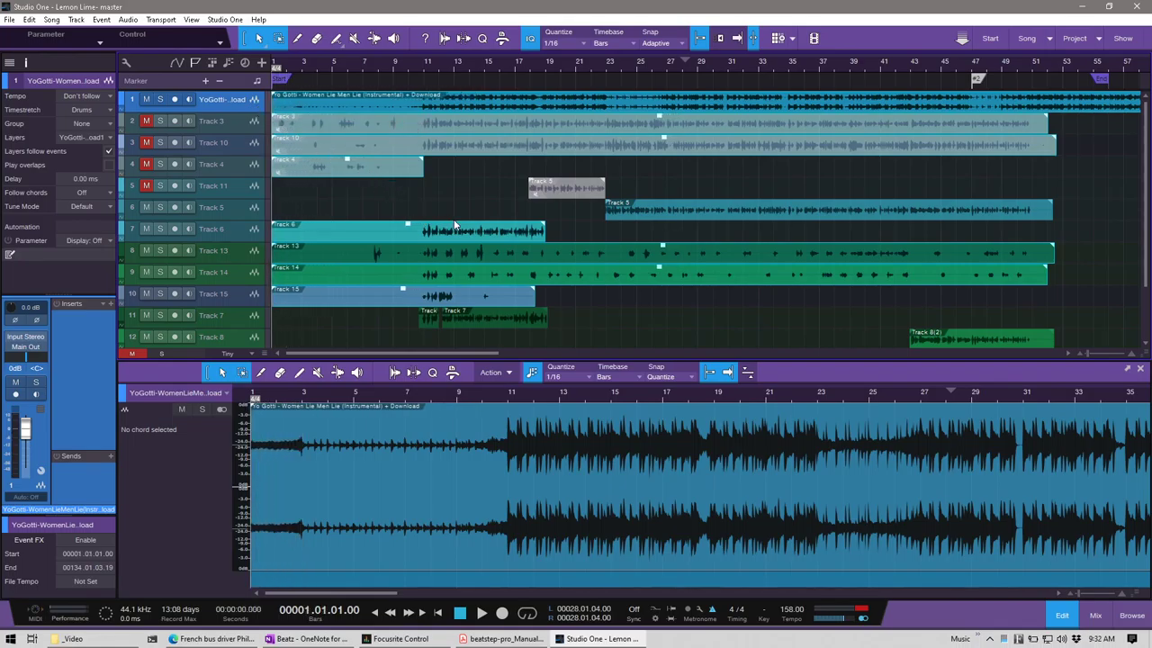
pyautogui.press('space')
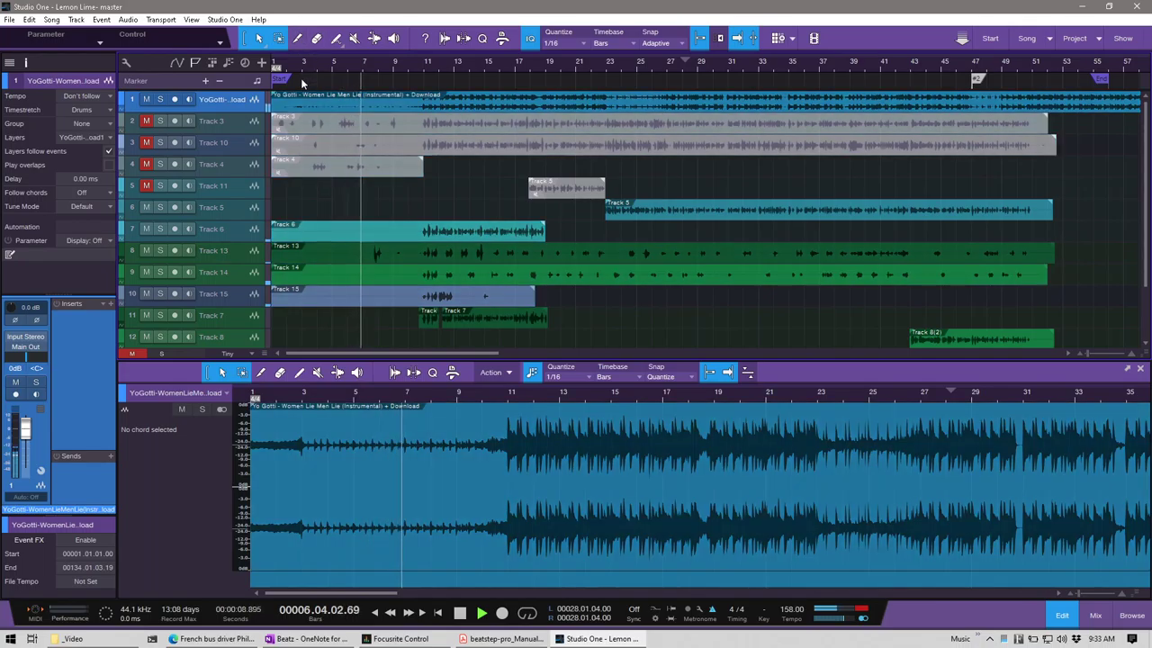
# - Add a marker at 3.01.01.00 and move the late marker near bar 47 to 11.01.01.00
pyautogui.click(206, 80)
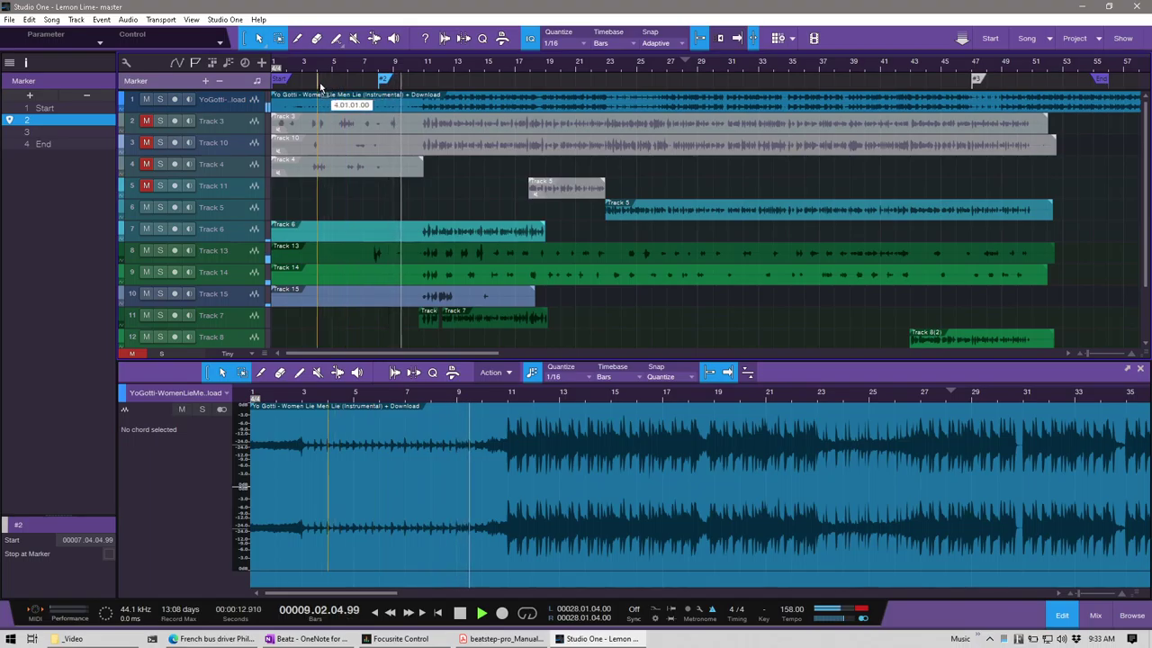
pyautogui.moveTo(307, 85); pyautogui.dragTo(307, 85)
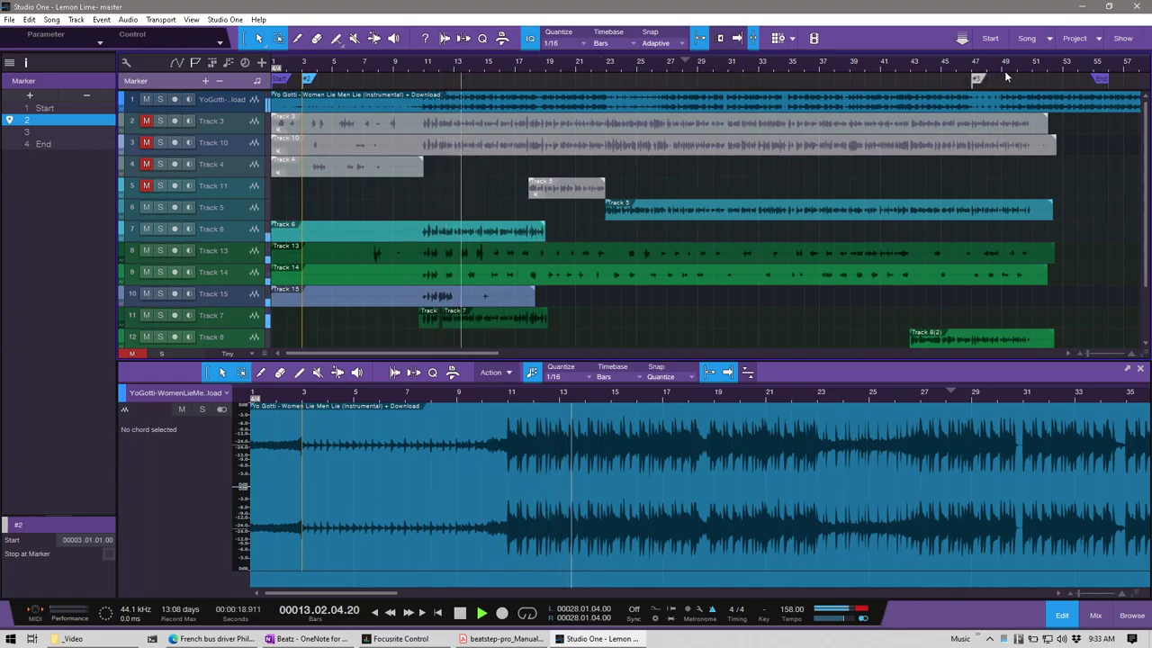
pyautogui.moveTo(976, 79); pyautogui.dragTo(429, 80)
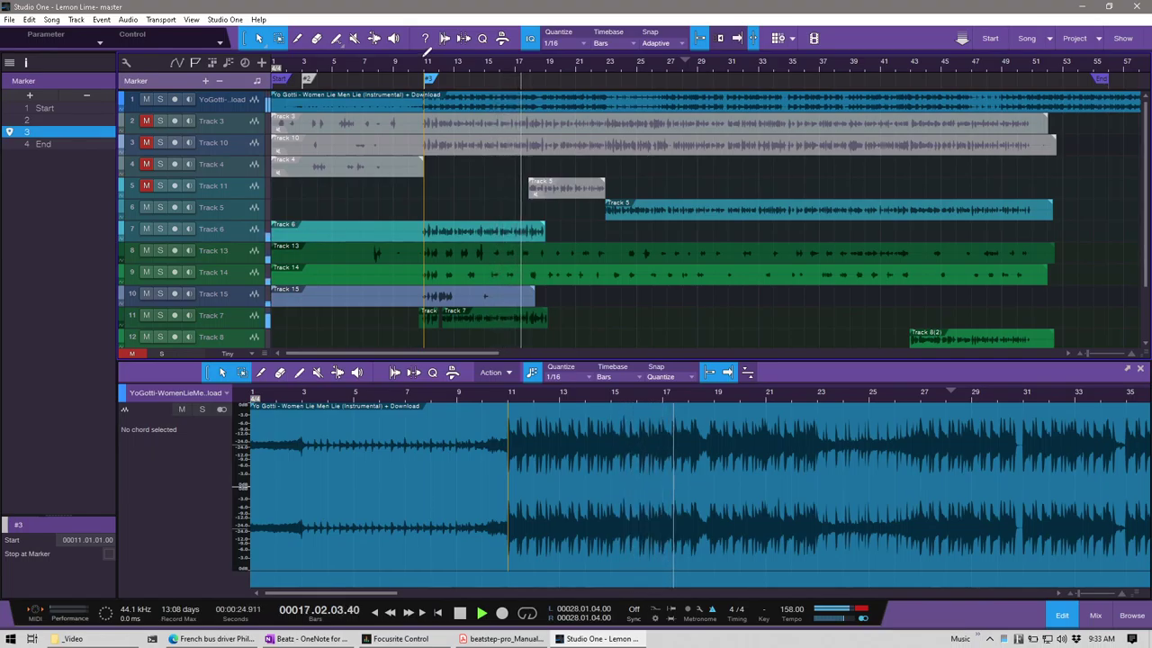
# - Set the loop range from bar 11 to bar 51 and enable looping
pyautogui.press('w')
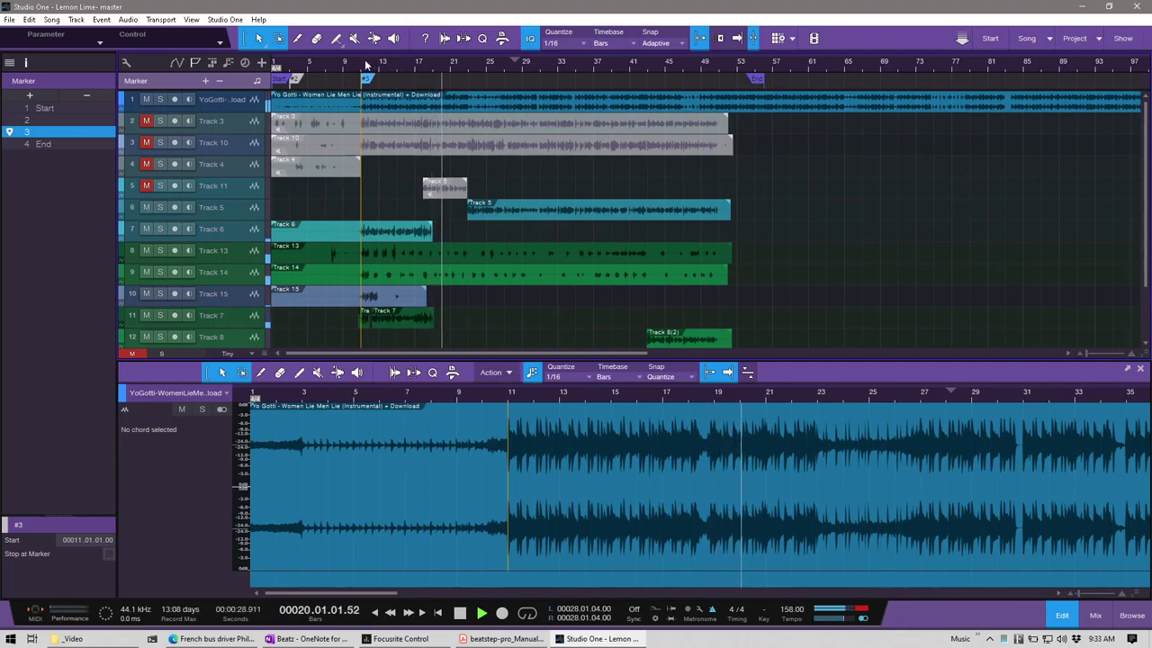
pyautogui.moveTo(366, 52); pyautogui.dragTo(716, 82)
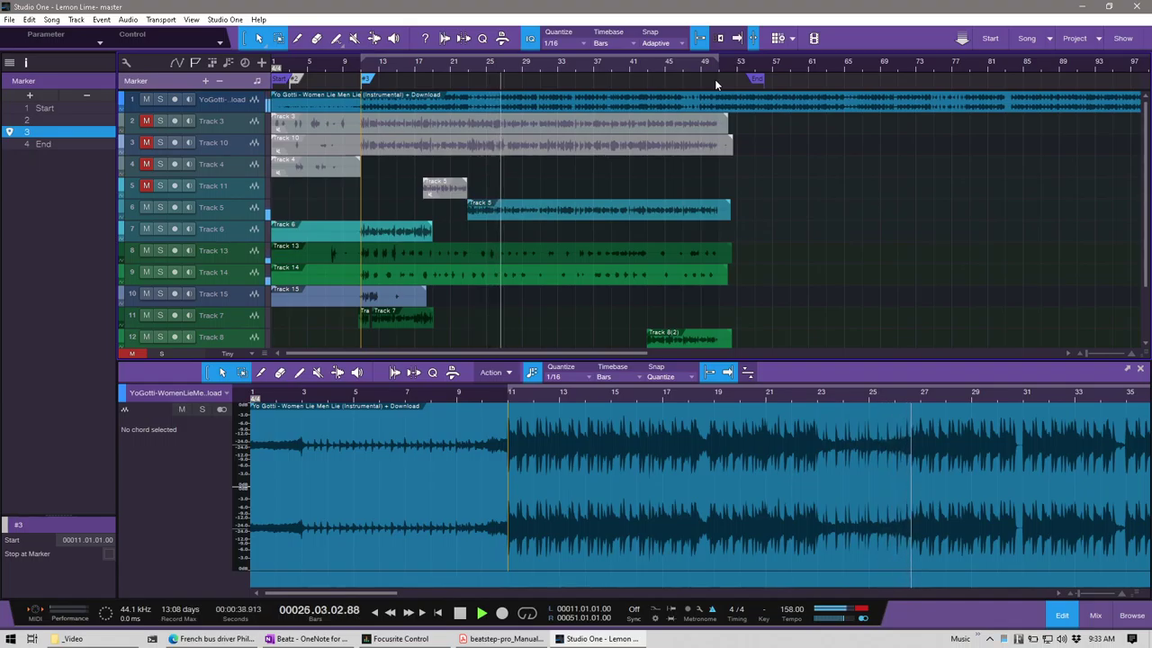
pyautogui.press('KP_Divide')
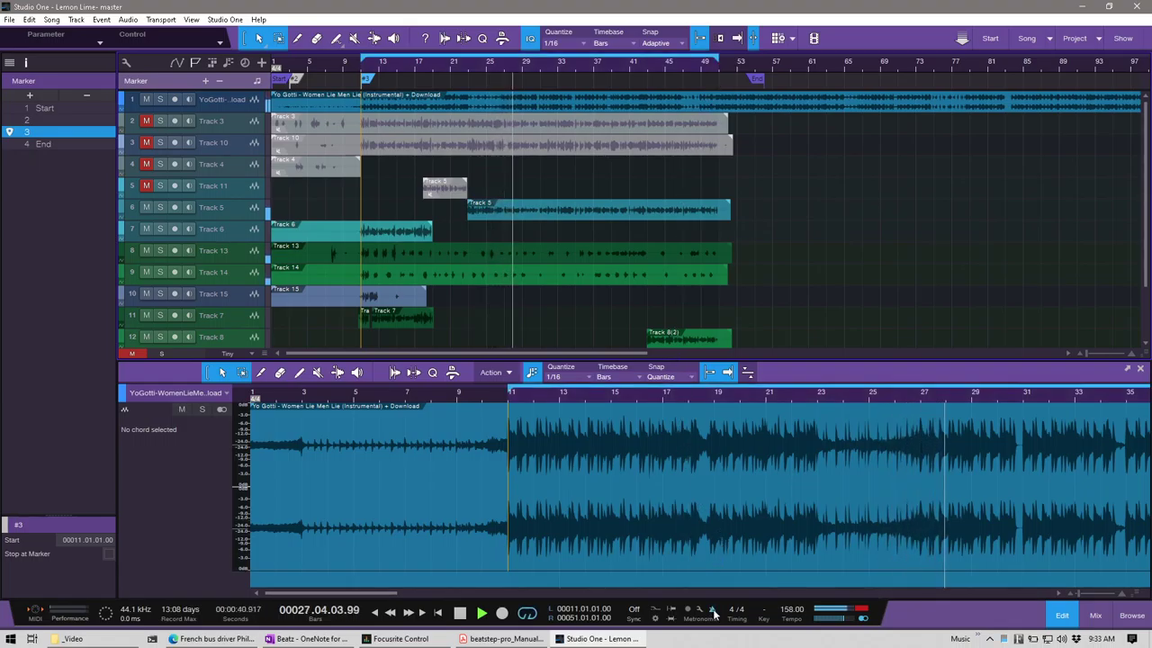
# - Turn off the metronome and close the audio editor and console to give the arrangement the full height
pyautogui.press('F3')
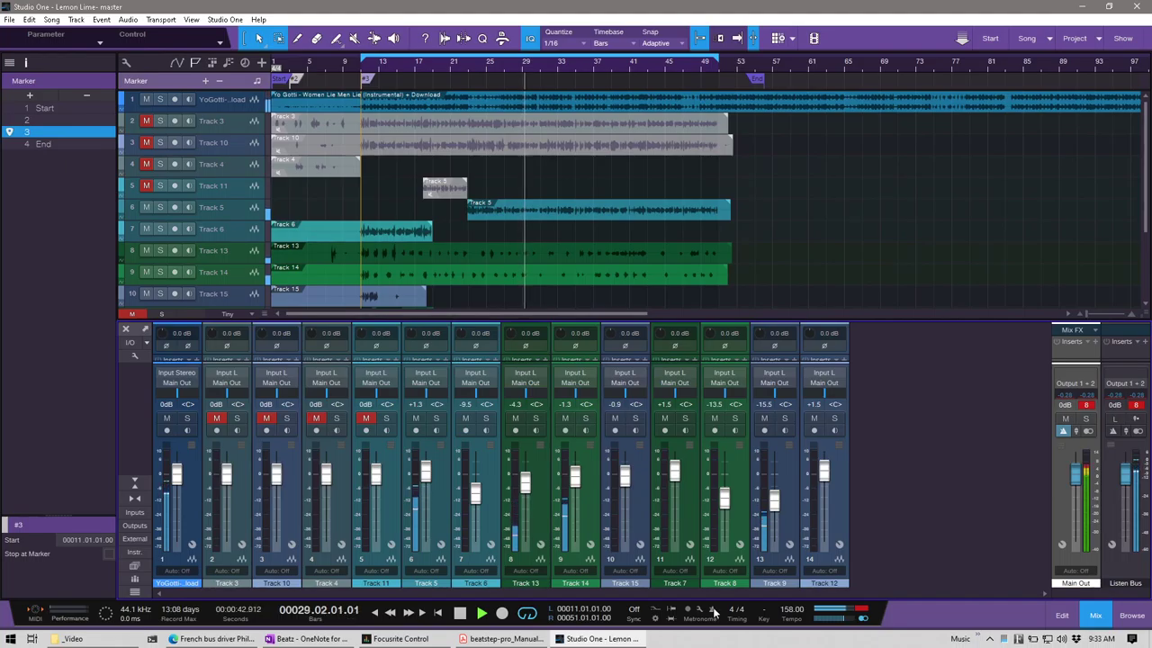
pyautogui.moveTo(601, 317); pyautogui.dragTo(617, 179)
pyautogui.press('F3')
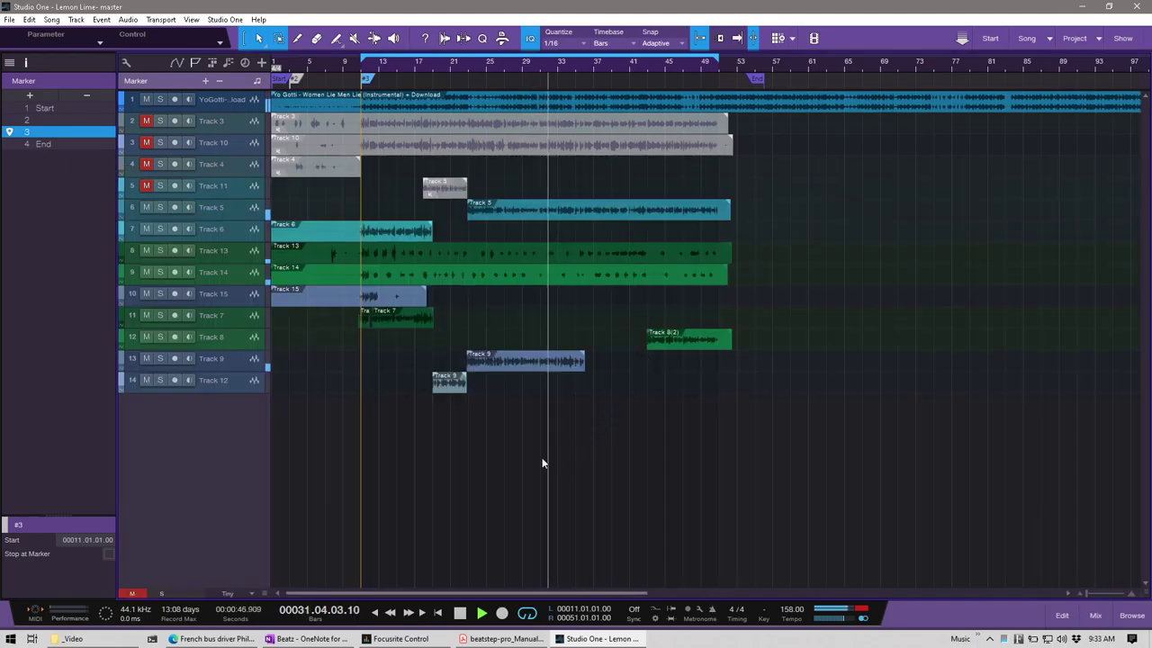
# - Pack Tracks 3, 10, 4 and 11 into a folder named "TAkes" and unmute the folder
pyautogui.click(233, 184)
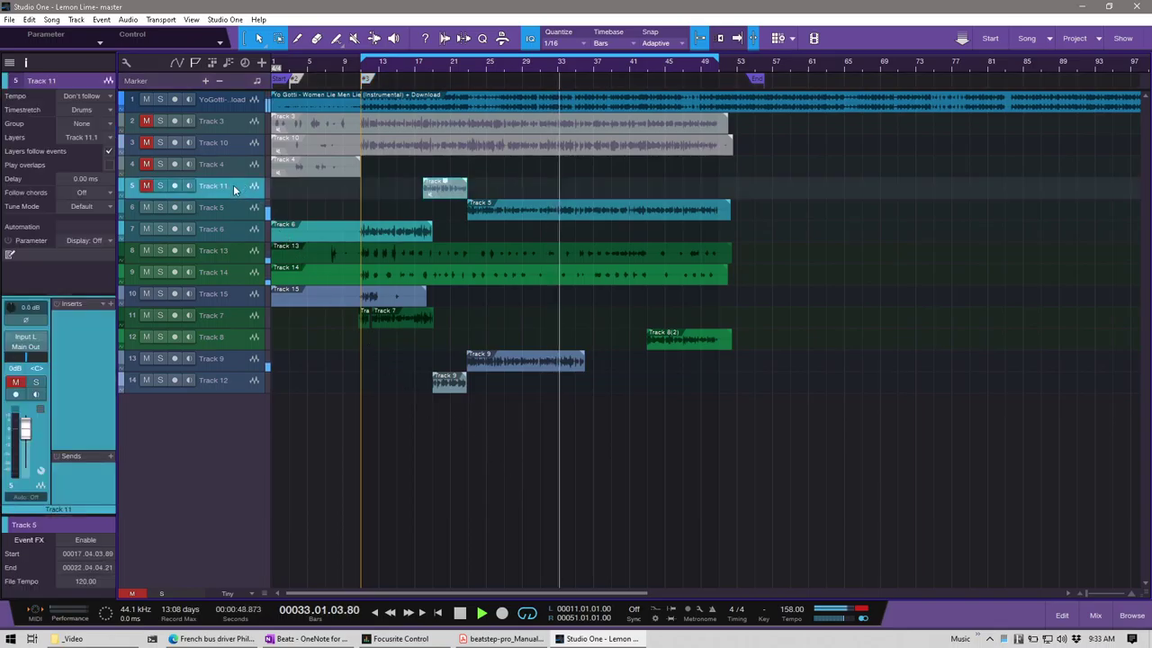
pyautogui.keyDown('shift'); pyautogui.click(224, 122); pyautogui.keyUp('shift')
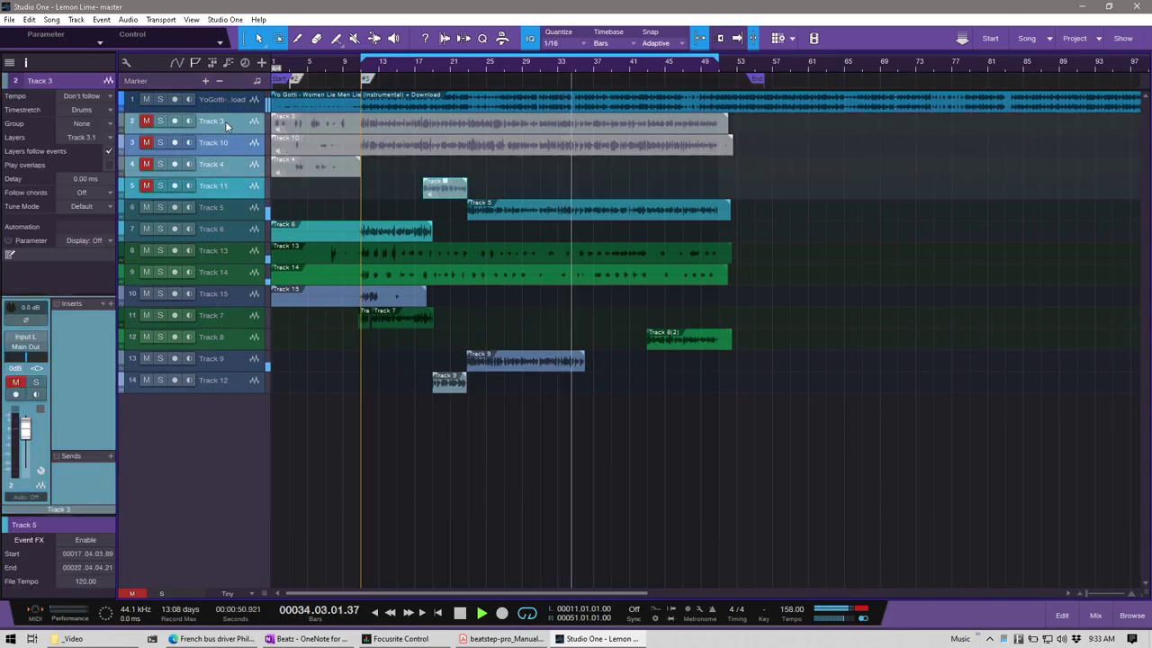
pyautogui.rightClick(225, 121)
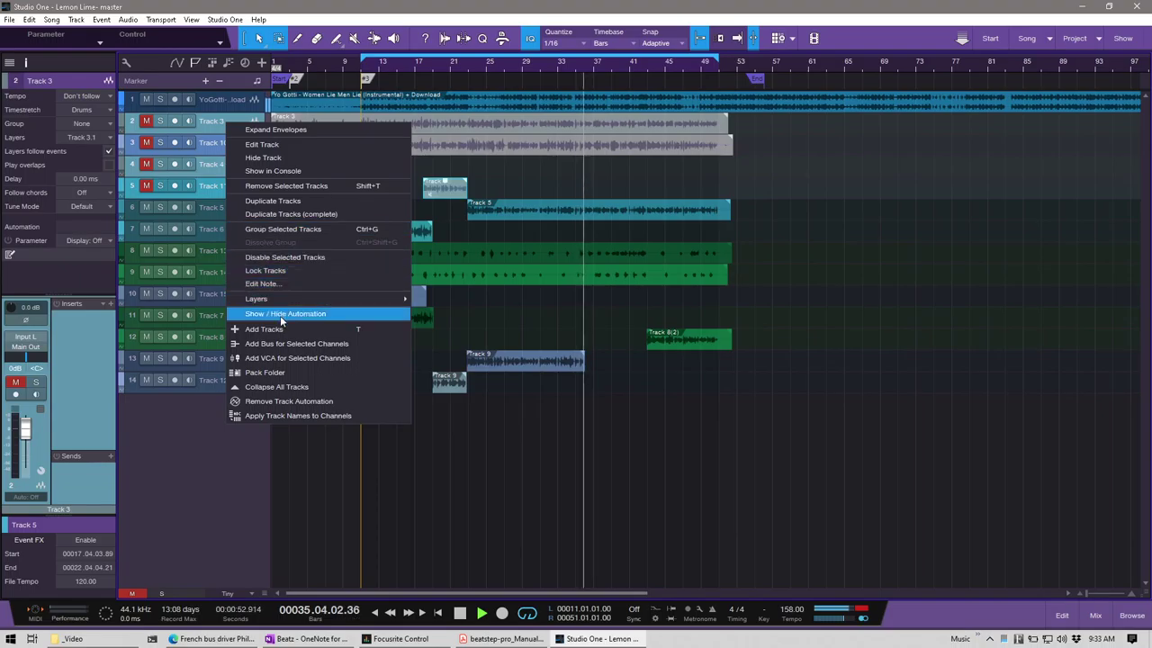
pyautogui.click(292, 372)
pyautogui.doubleClick(217, 123)
pyautogui.write('TAkes')
pyautogui.press('Return')
pyautogui.click(146, 120)
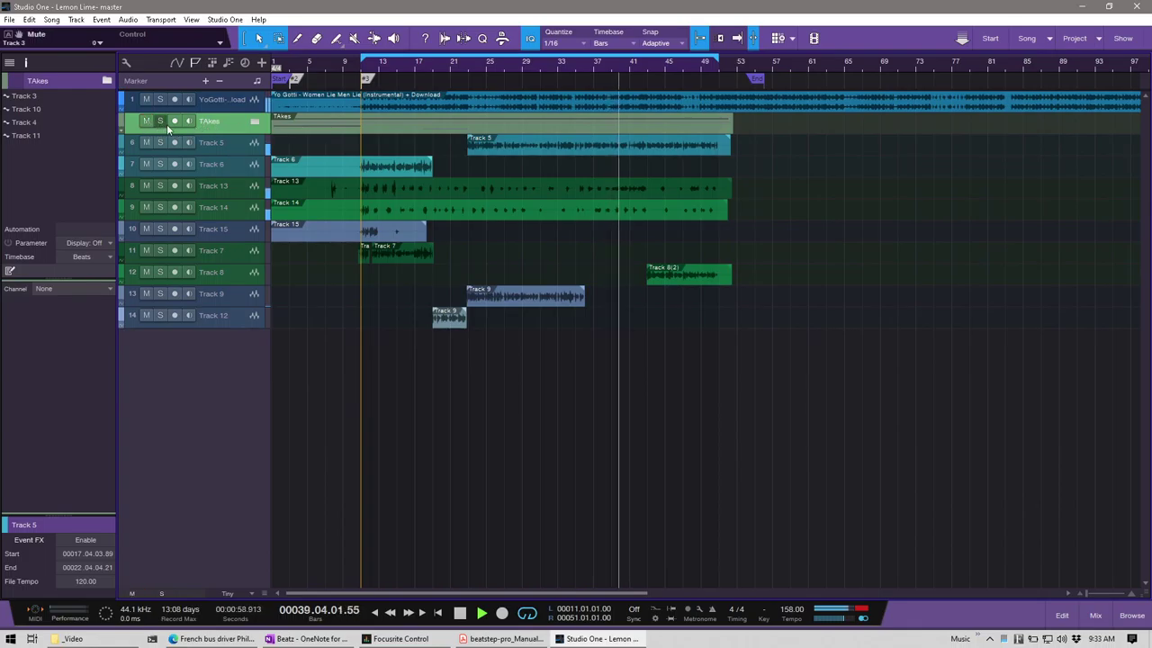
# - Import all the tracks and buses from the v4 template "Vocal Sauce - MUGABI.songtemplate" into the song, keeping the default import options
pyautogui.scroll(-4, 363, 72)
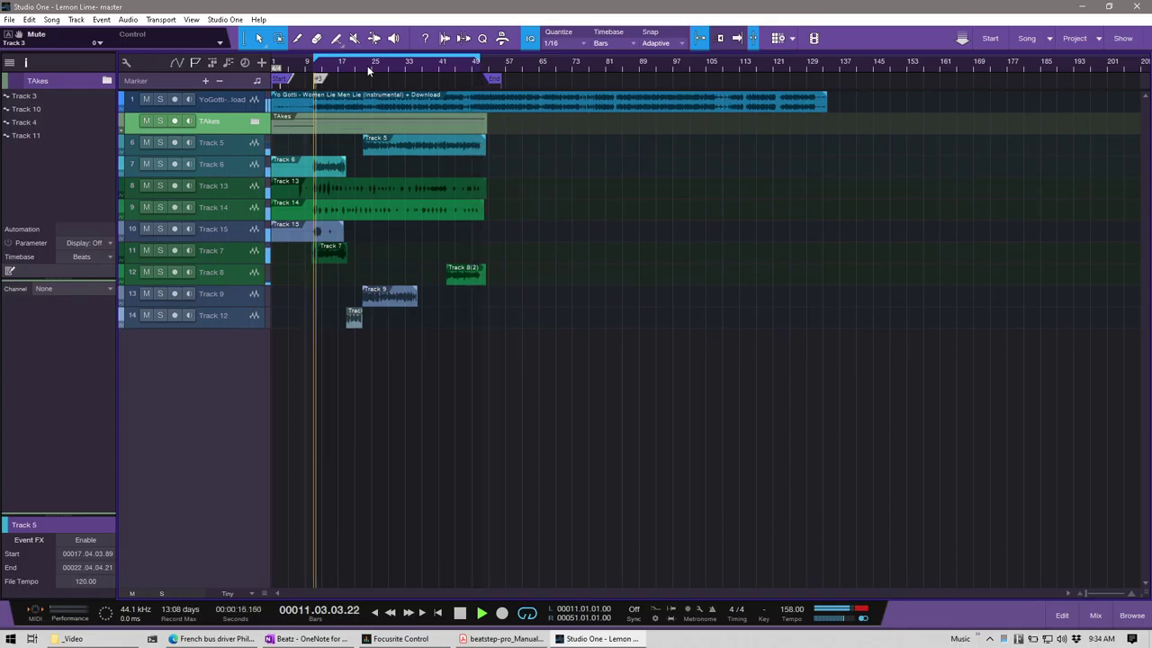
pyautogui.click(51, 19)
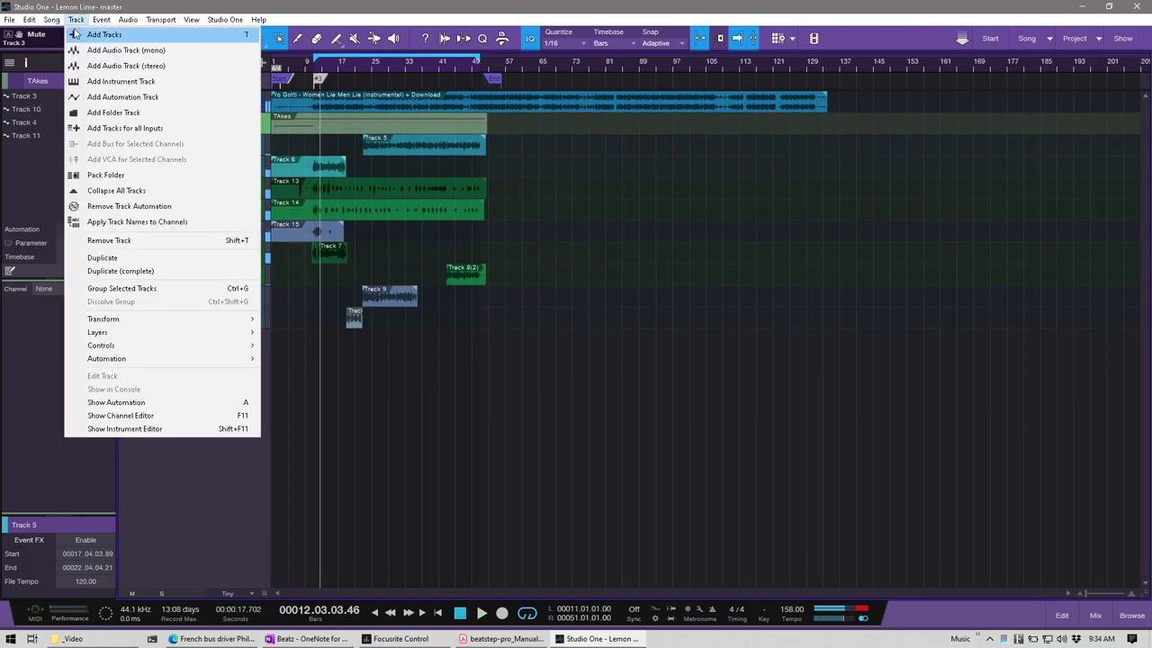
pyautogui.click(64, 50)
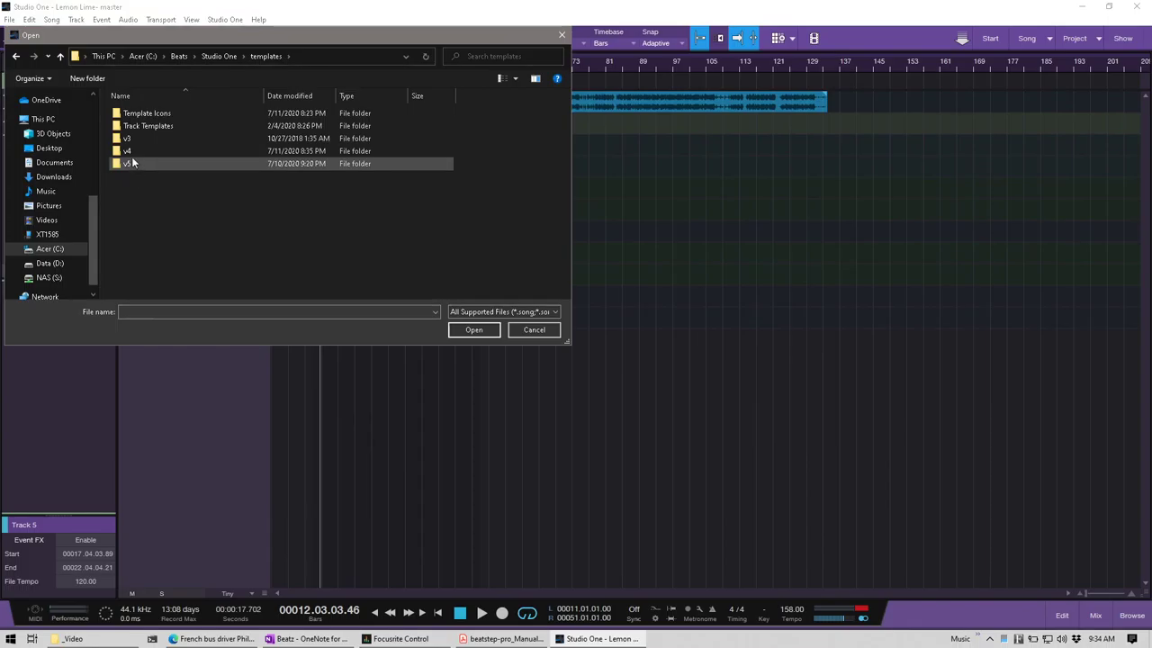
pyautogui.doubleClick(144, 151)
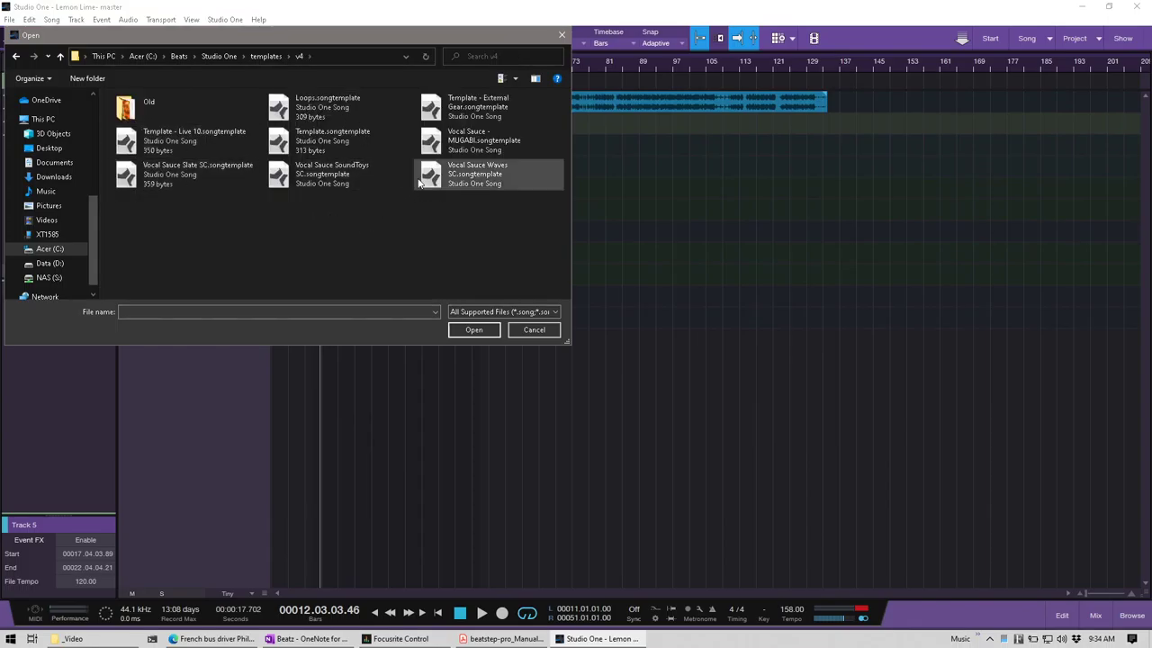
pyautogui.click(438, 148)
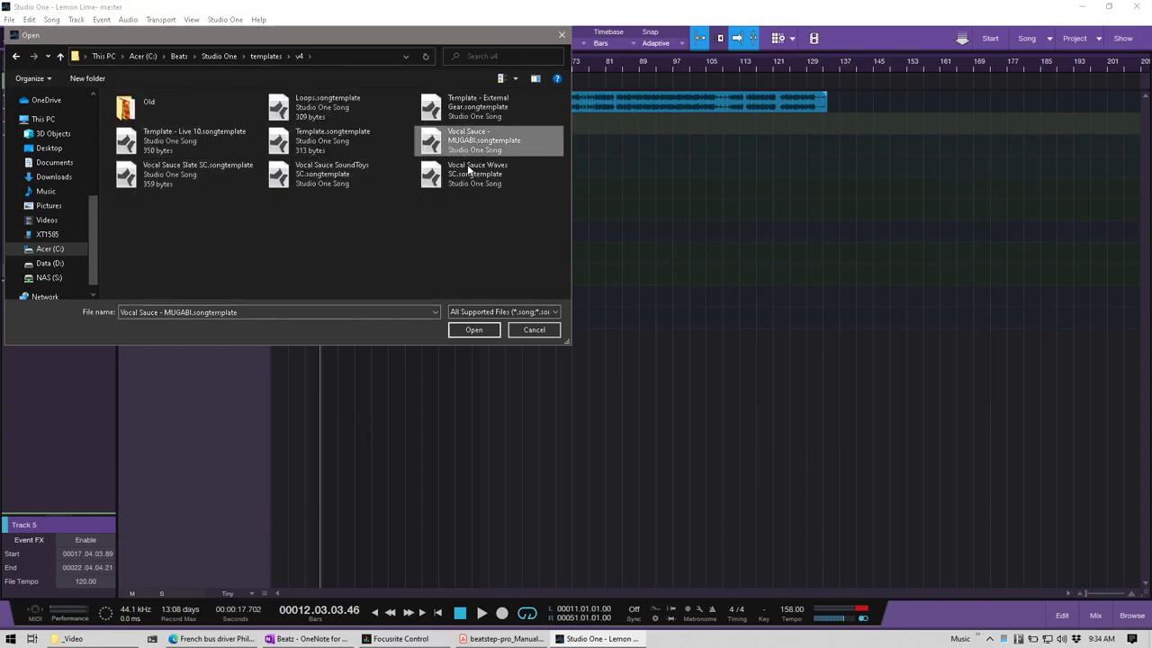
pyautogui.click(474, 330)
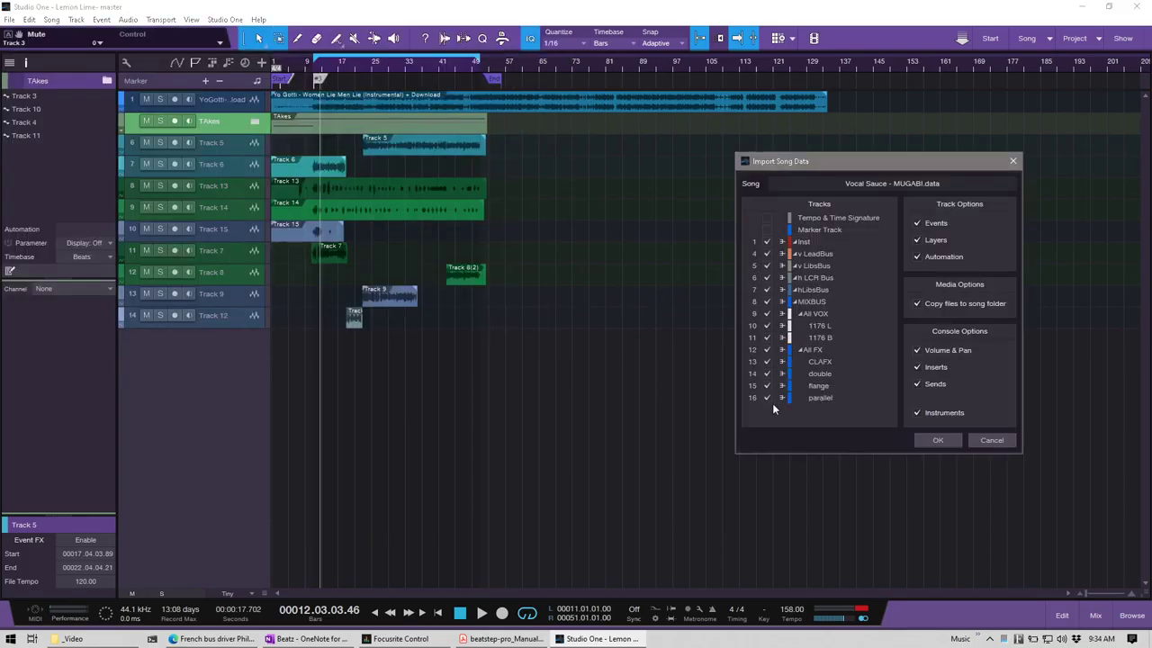
pyautogui.click(935, 441)
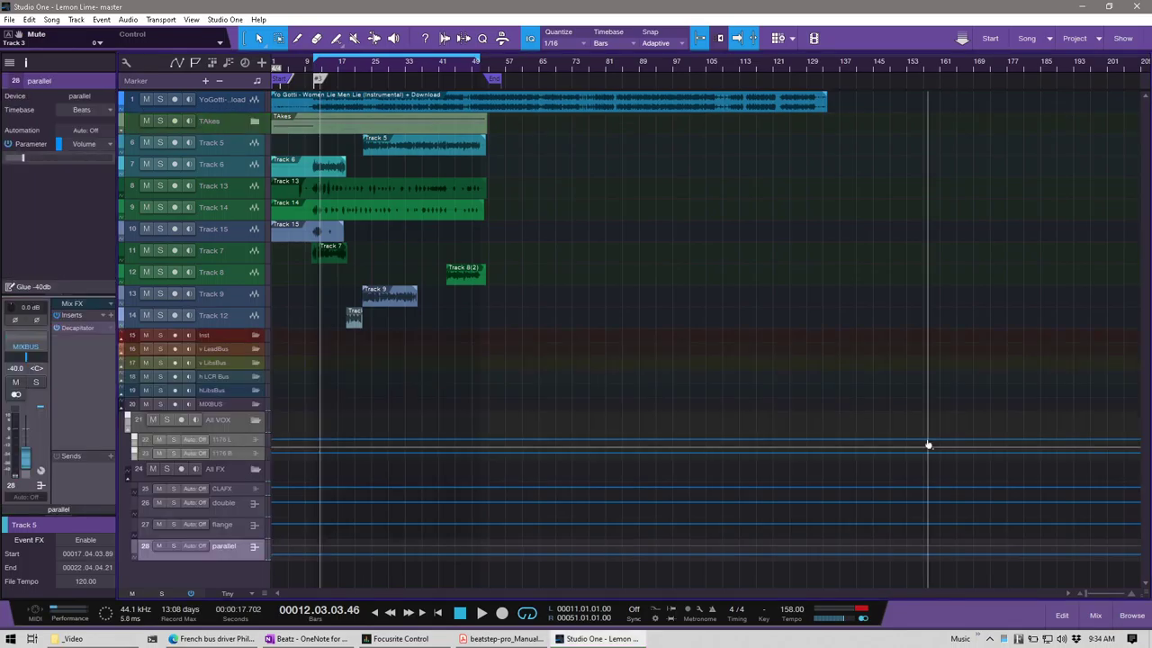
# - Move the instrumental track into the Inst bus folder and Tracks 13 and 14 into the v LibsBus folder
pyautogui.moveTo(225, 101); pyautogui.dragTo(221, 334)
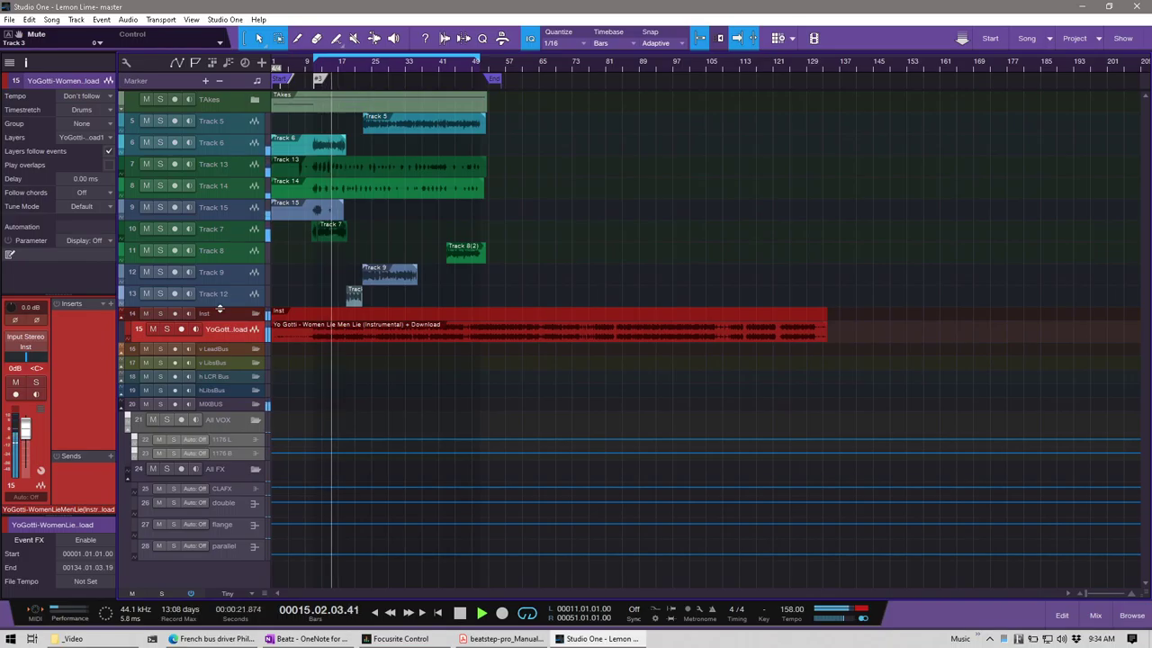
pyautogui.click(223, 162)
pyautogui.keyDown('ctrl'); pyautogui.click(229, 191); pyautogui.keyUp('ctrl')
pyautogui.moveTo(229, 190); pyautogui.dragTo(224, 361)
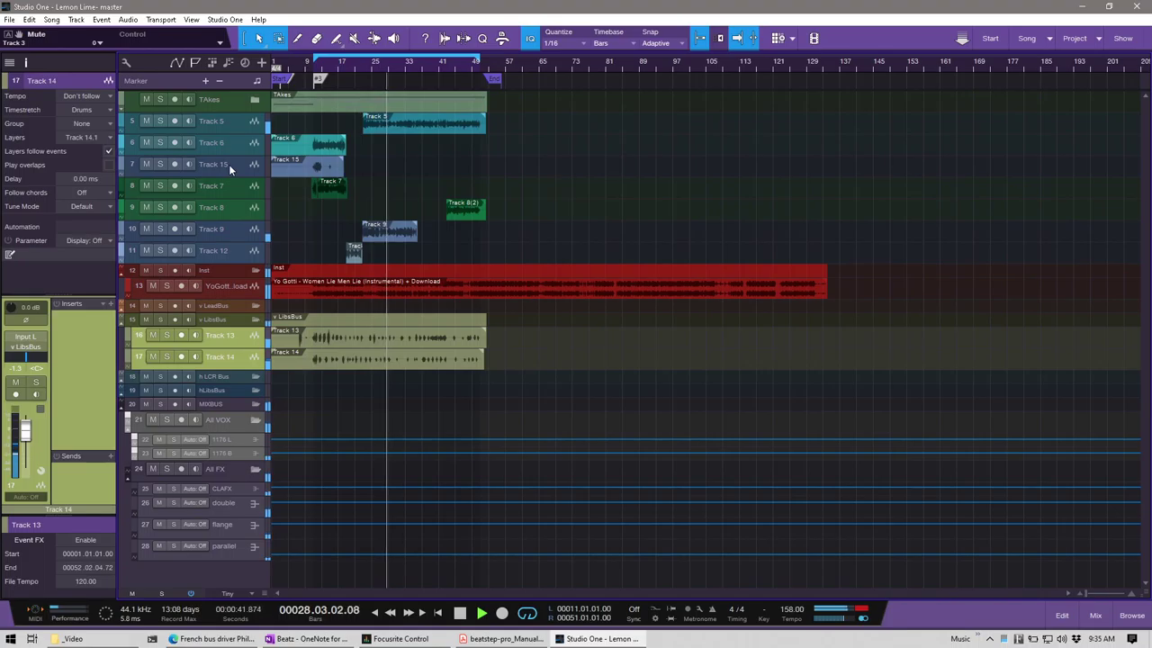
# - Mute the v LibsBus channel in the console and close the console to return to the full arrangement
pyautogui.click(228, 321)
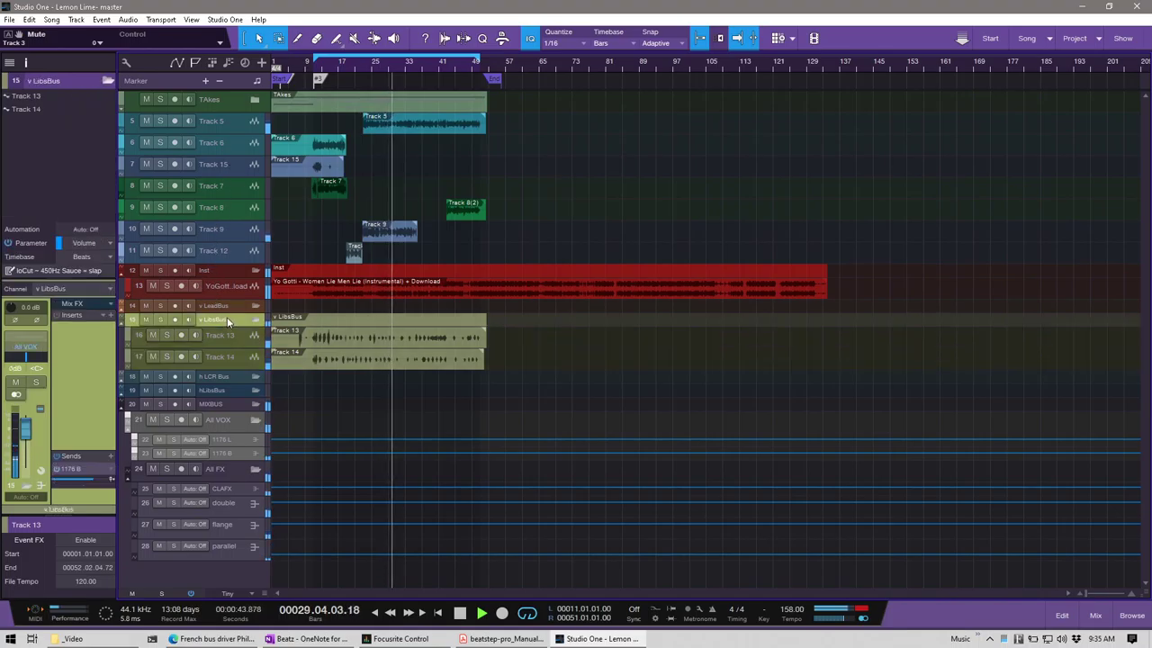
pyautogui.press('F3')
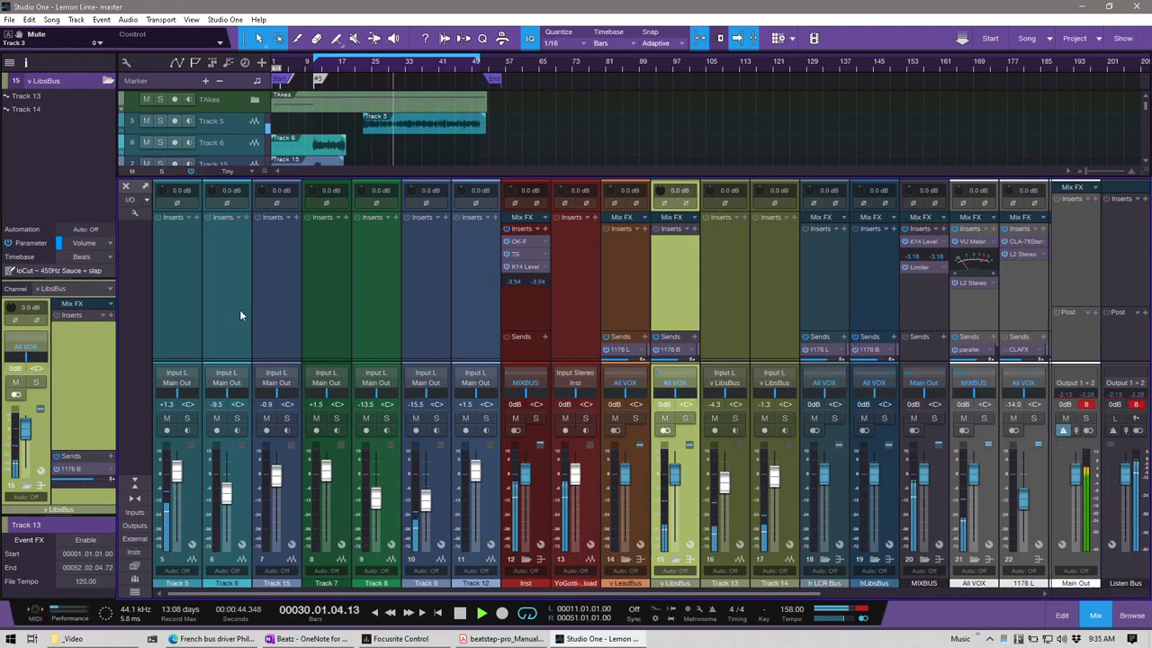
pyautogui.click(665, 419)
pyautogui.press('F3')
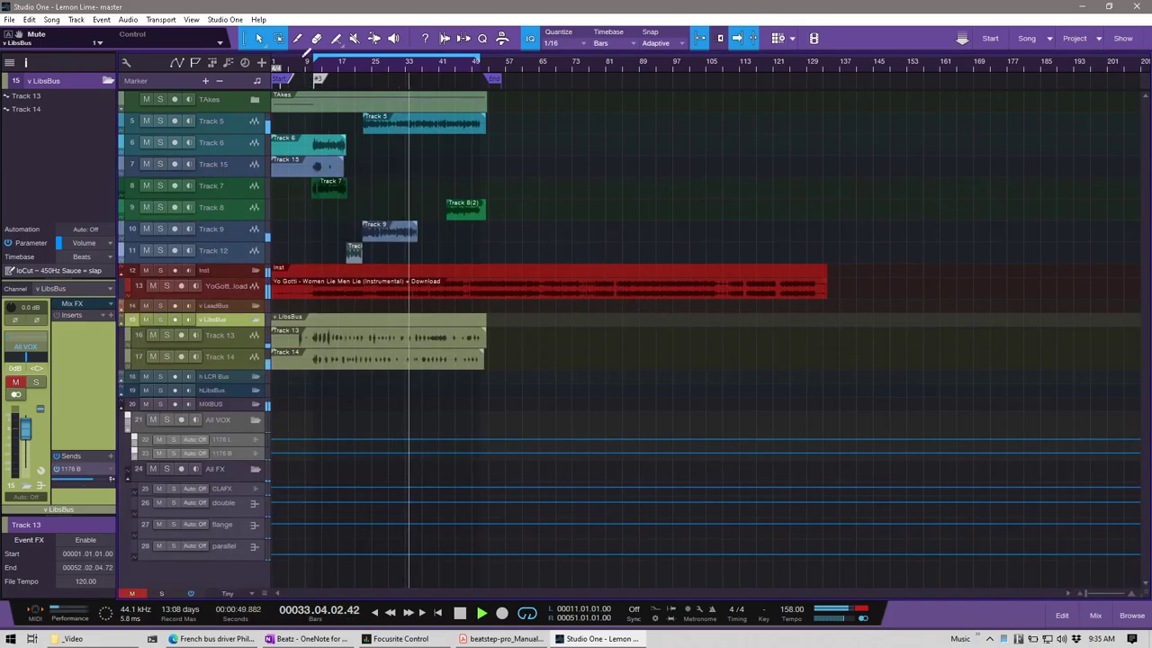
# - Enlarge the track height and move Tracks 5, 7 and 12 into the v LeadBus folder
pyautogui.scroll(2, 307, 90)
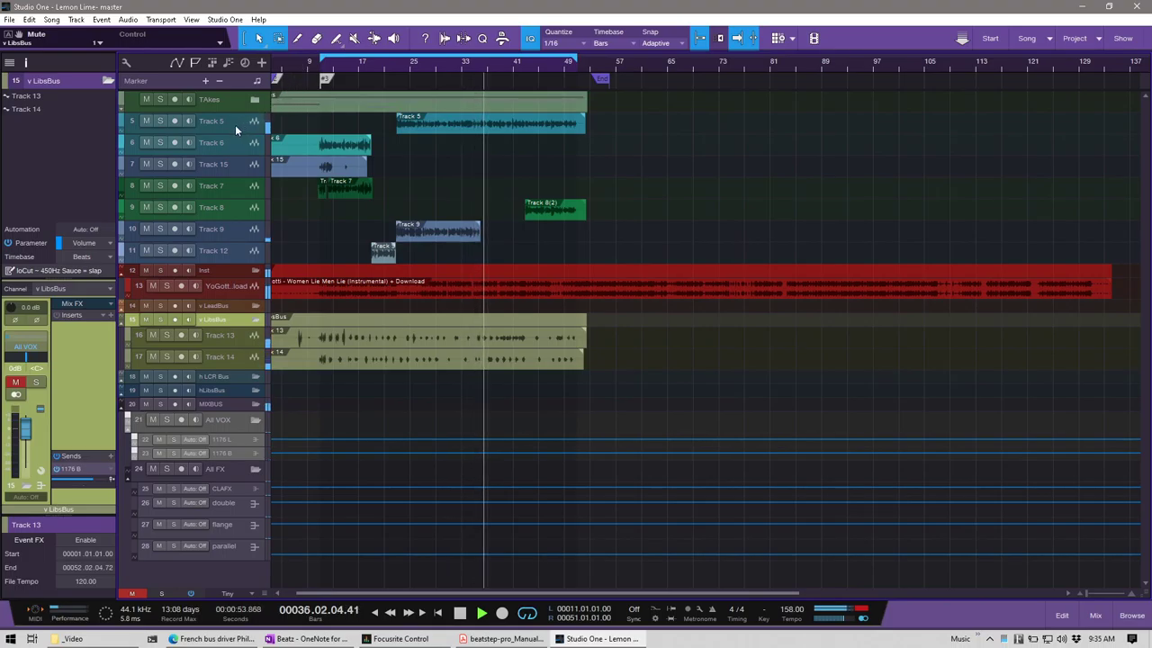
pyautogui.scroll(2, 235, 124)
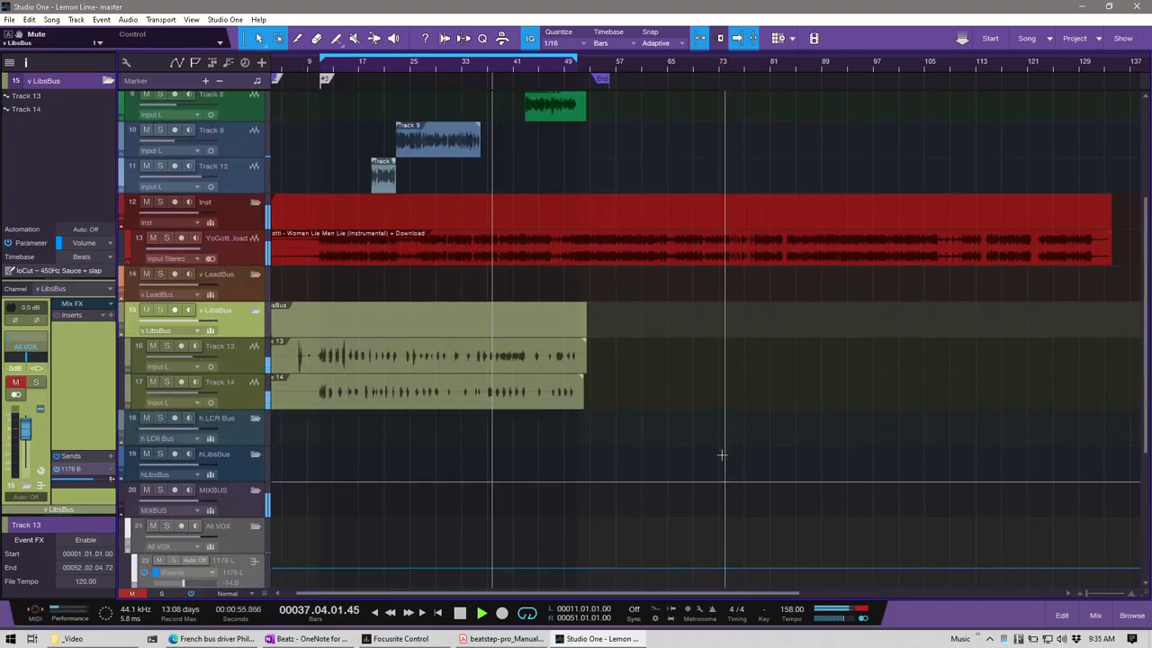
pyautogui.scroll(4, 721, 454)
pyautogui.scroll(1, 722, 455)
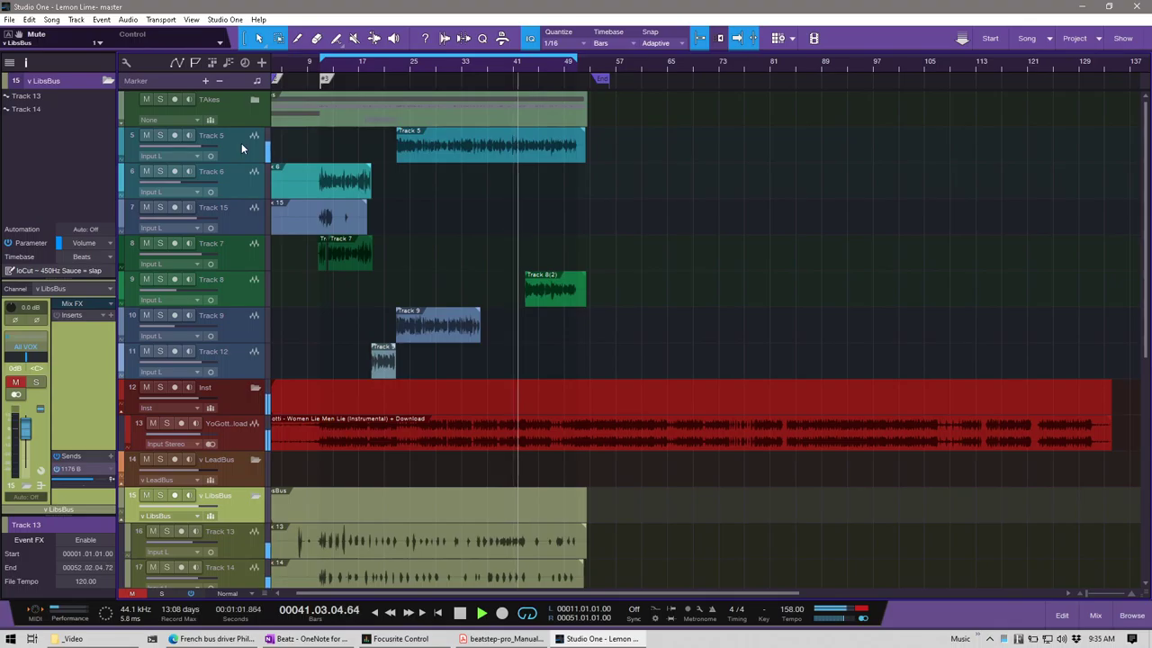
pyautogui.moveTo(241, 143); pyautogui.dragTo(227, 485)
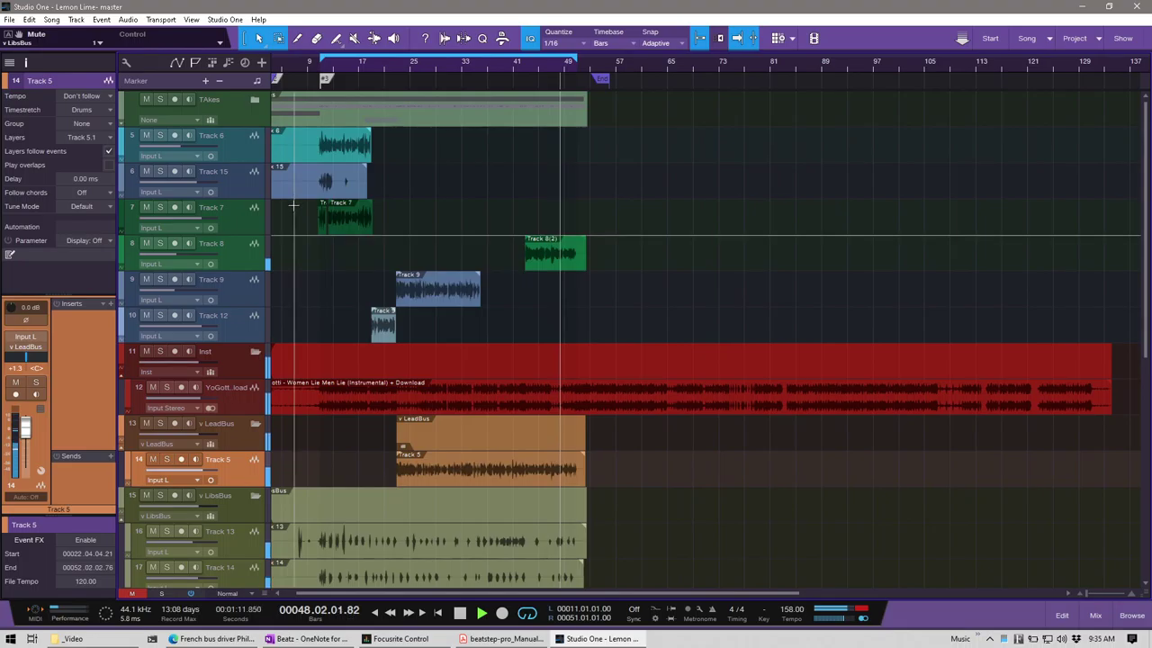
pyautogui.click(248, 225)
pyautogui.moveTo(248, 225); pyautogui.dragTo(242, 441)
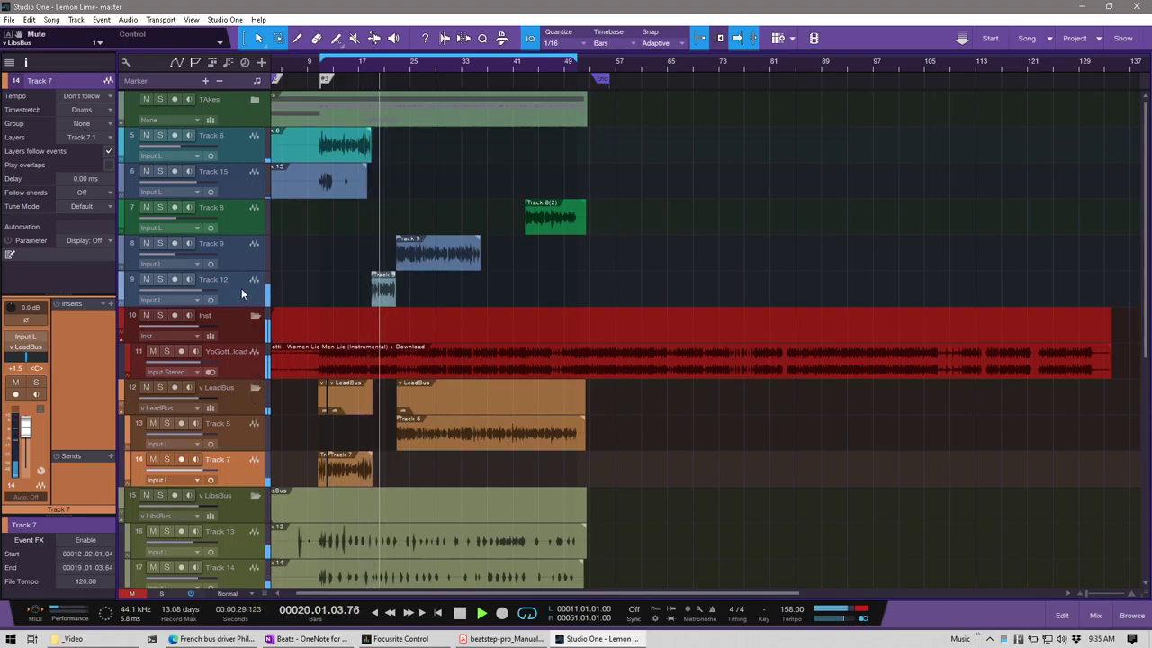
pyautogui.moveTo(244, 279); pyautogui.dragTo(243, 401)
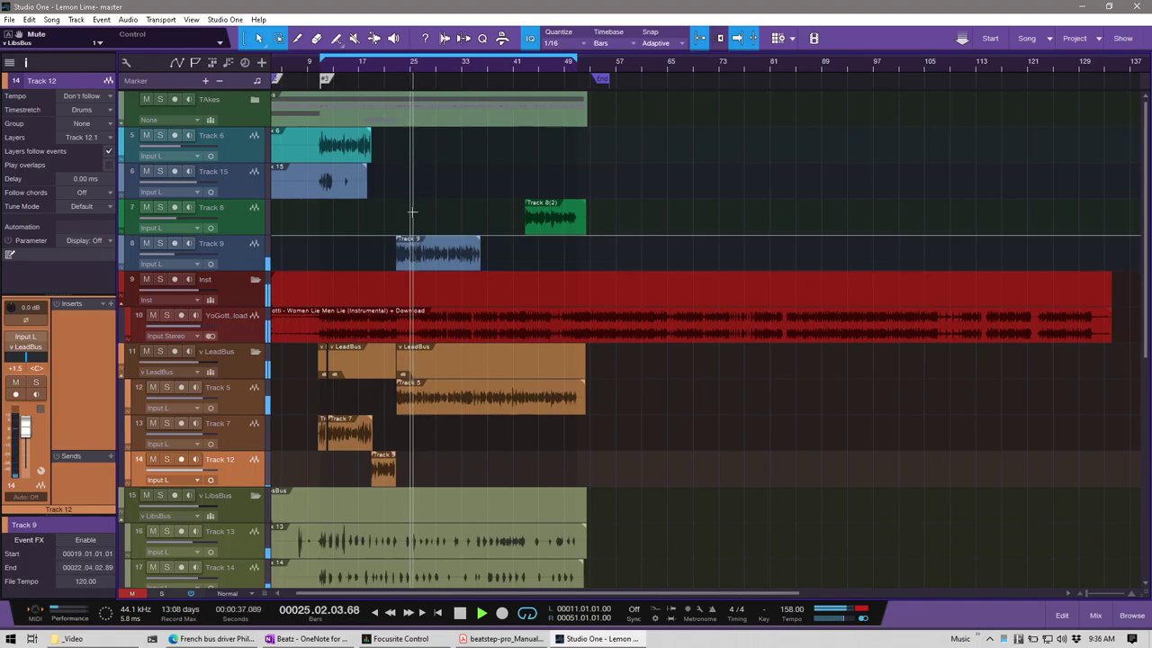
# - Move the Track 9 event and the Track 8(2) event onto Track 6, keeping their timing
pyautogui.moveTo(423, 256); pyautogui.dragTo(425, 142)
pyautogui.moveTo(556, 222); pyautogui.dragTo(548, 156)
# - Move Tracks 6 and 15 into the v LeadBus folder and mute both tracks
pyautogui.moveTo(223, 139); pyautogui.dragTo(236, 357)
pyautogui.click(153, 459)
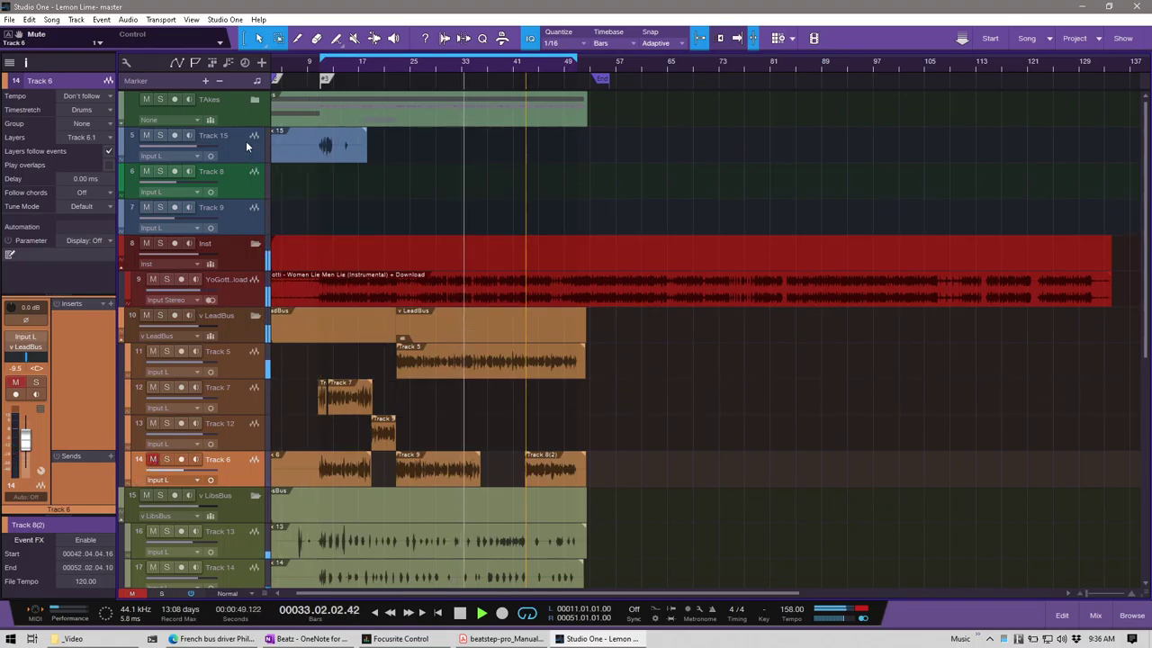
pyautogui.moveTo(248, 146); pyautogui.dragTo(232, 319)
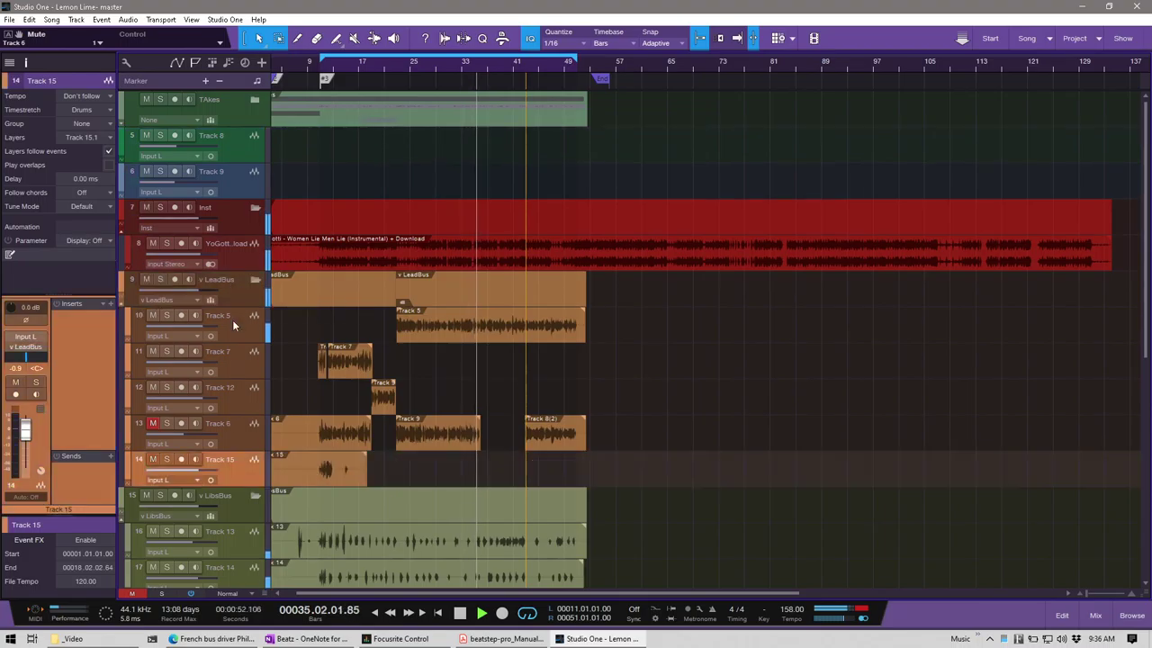
pyautogui.click(153, 459)
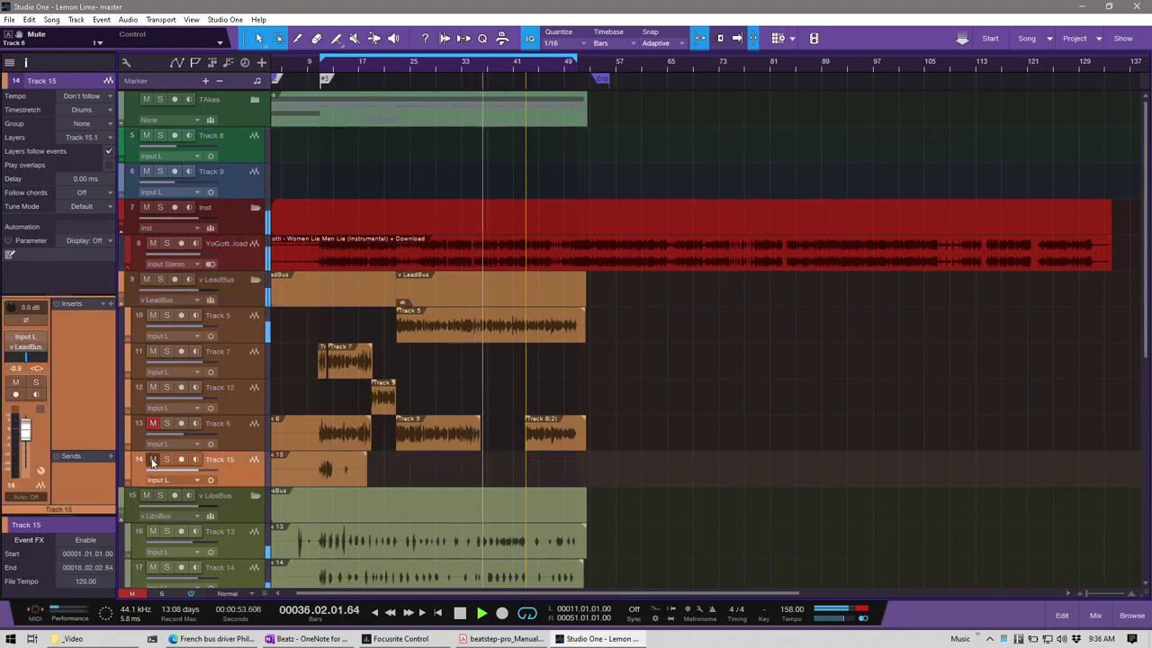
# - Remove the empty Tracks 8 and 9 and hide the TAkes folder from the arrangement
pyautogui.click(249, 146)
pyautogui.keyDown('shift'); pyautogui.click(250, 180); pyautogui.keyUp('shift')
pyautogui.hotkey('shift', 't')
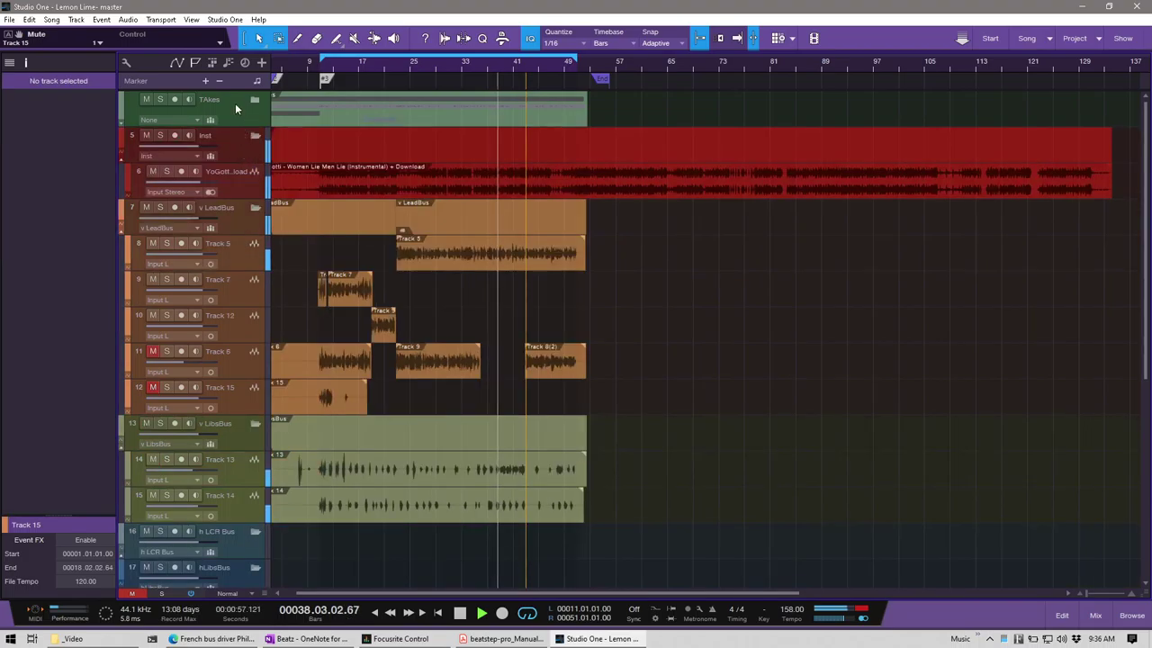
pyautogui.click(235, 102)
pyautogui.rightClick(235, 103)
pyautogui.click(273, 140)
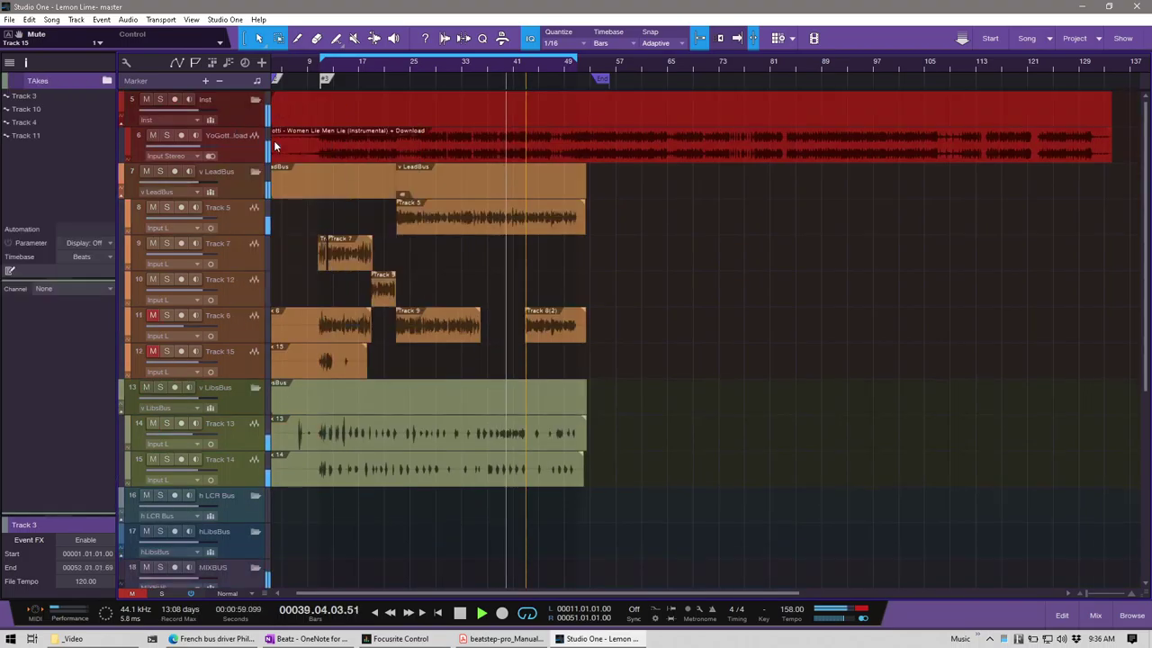
# - Move both Track 7 events up onto Track 5 at the same positions and delete the emptied Track 7
pyautogui.scroll(3, 323, 70)
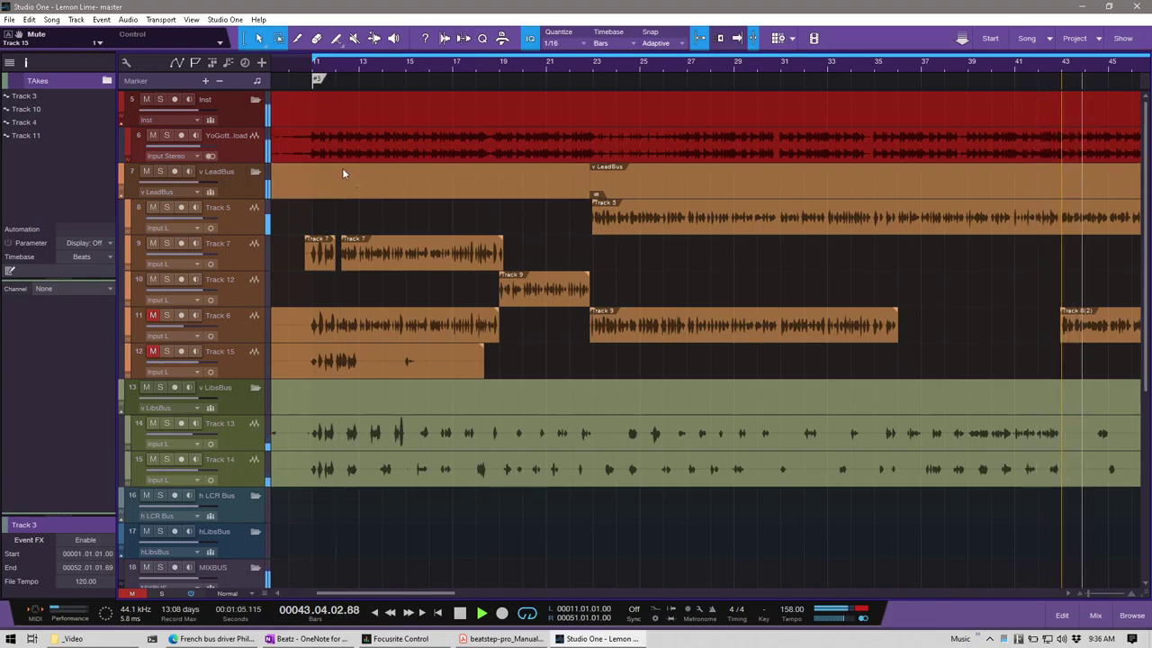
pyautogui.moveTo(407, 293); pyautogui.dragTo(325, 257)
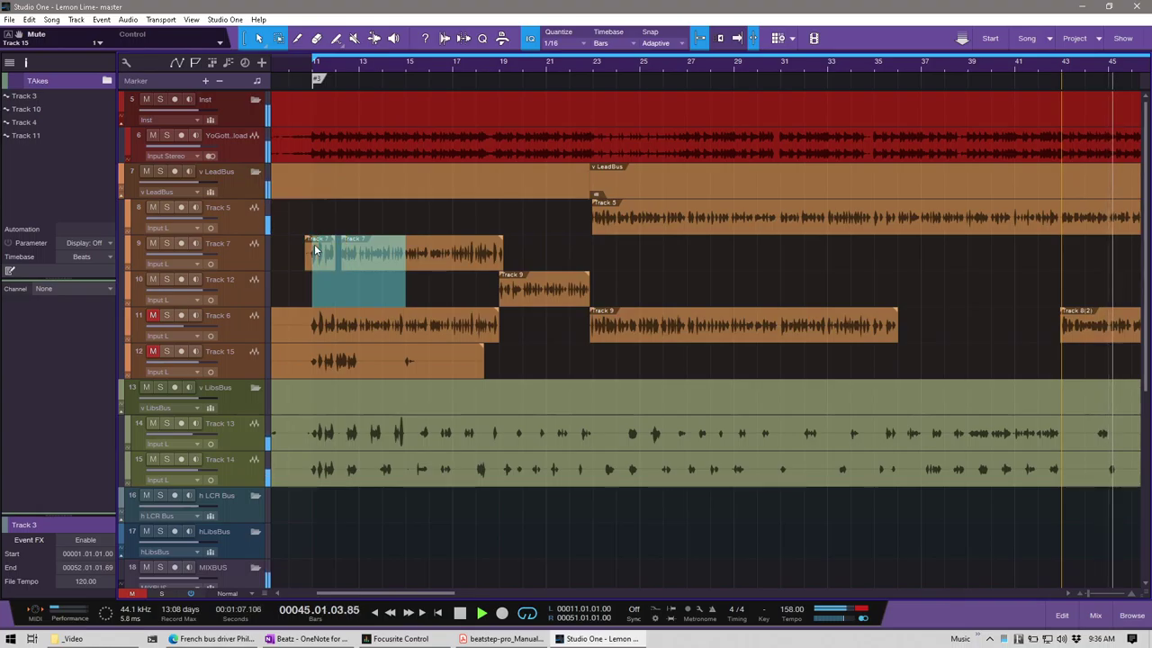
pyautogui.click(317, 247)
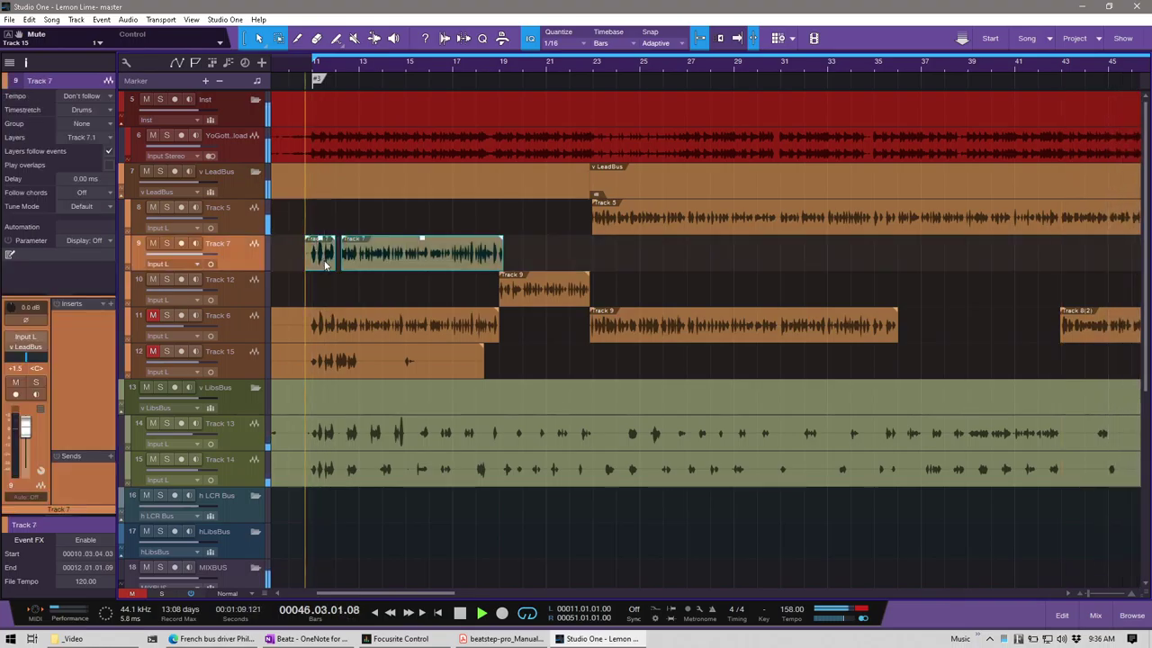
pyautogui.moveTo(393, 260); pyautogui.dragTo(395, 227)
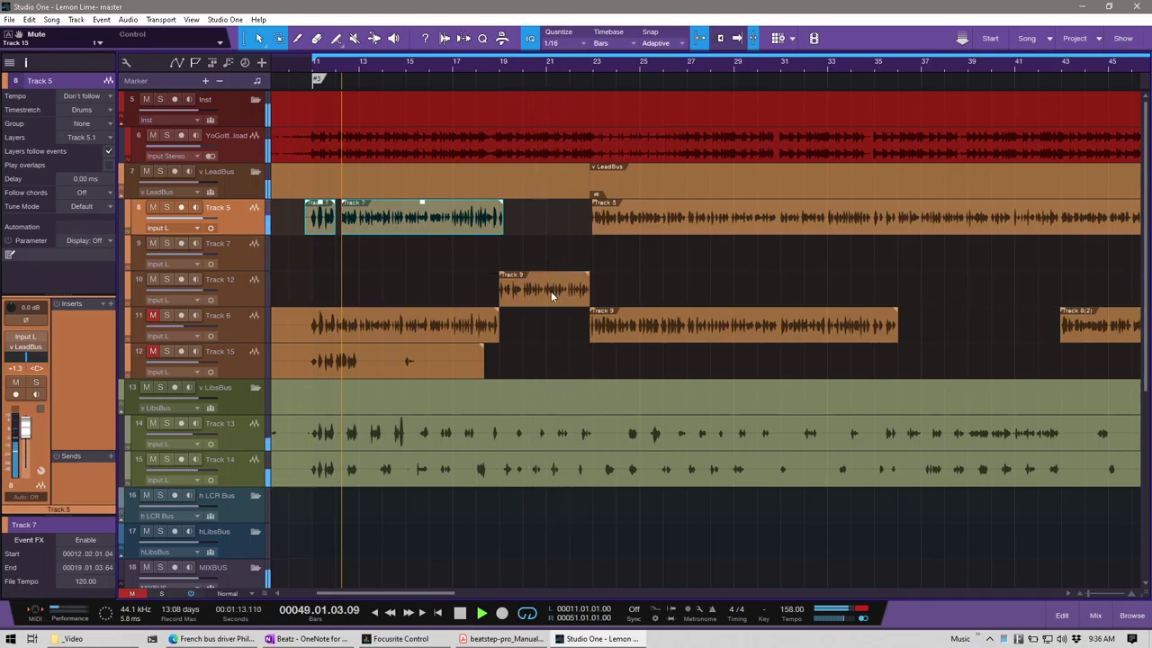
pyautogui.click(261, 262)
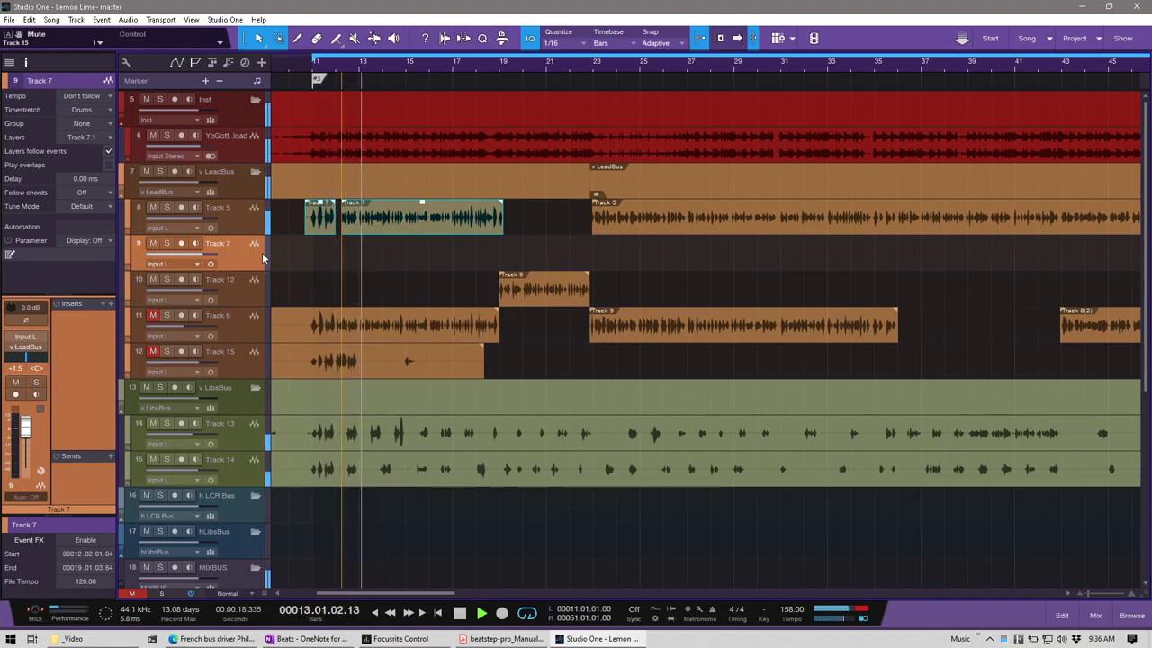
pyautogui.press('Delete')
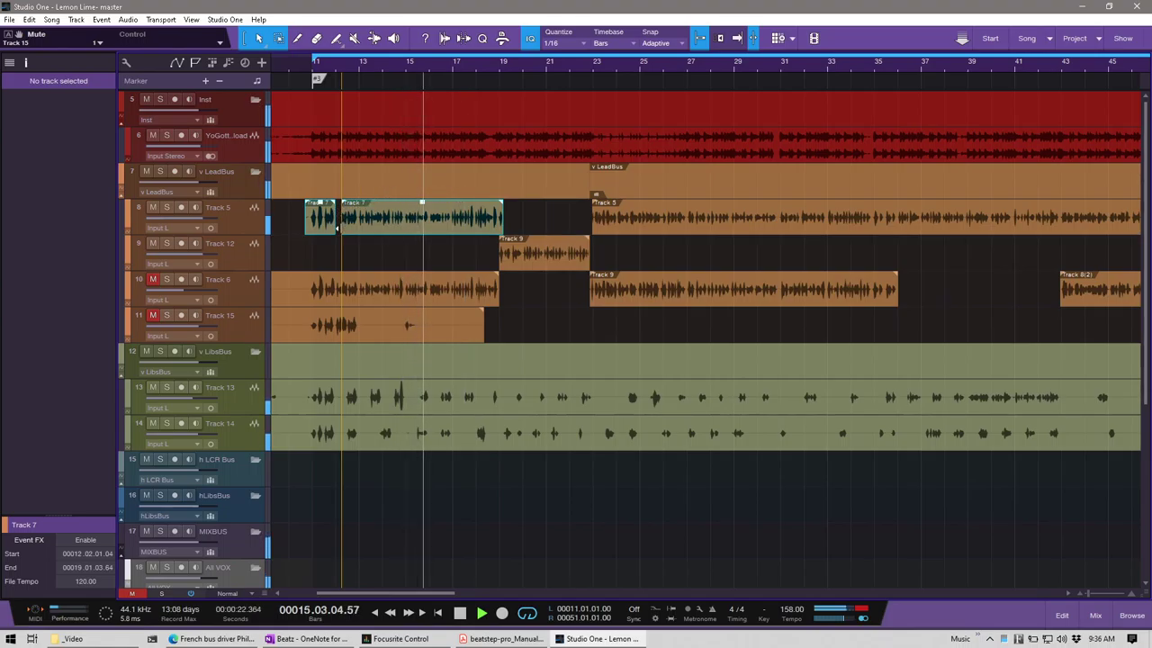
# - Move the Track 9 event from Track 12 onto Track 5 and add a short fade-in at its start at bar 19
pyautogui.scroll(3, 564, 126)
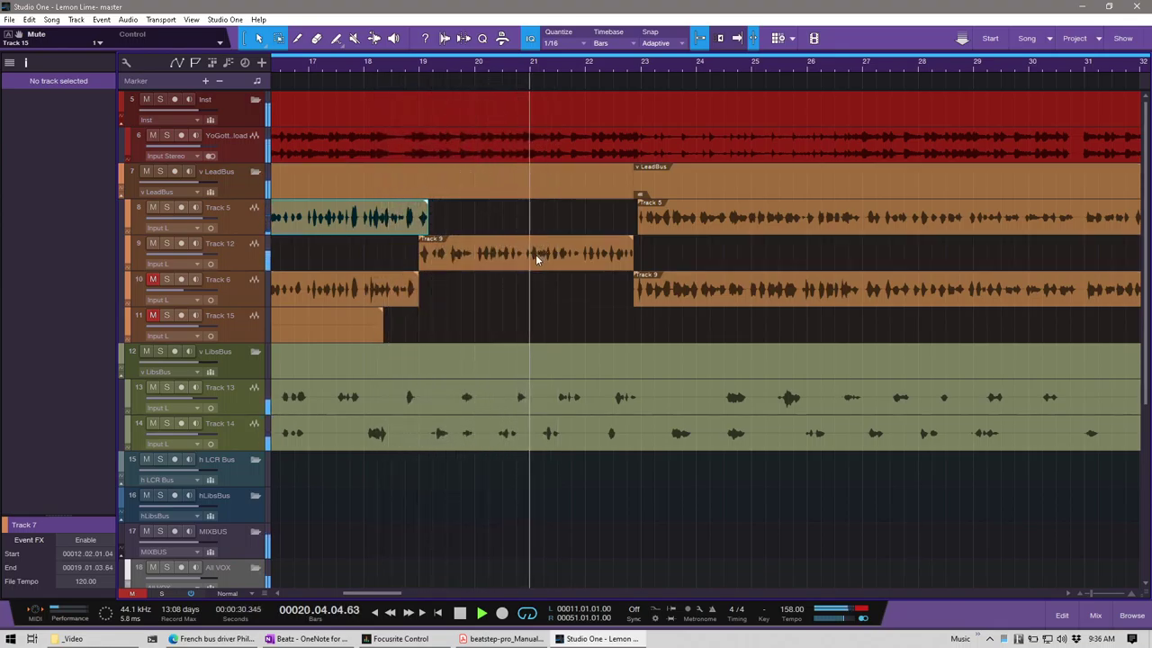
pyautogui.moveTo(508, 258); pyautogui.dragTo(510, 232)
pyautogui.moveTo(420, 202); pyautogui.dragTo(426, 205)
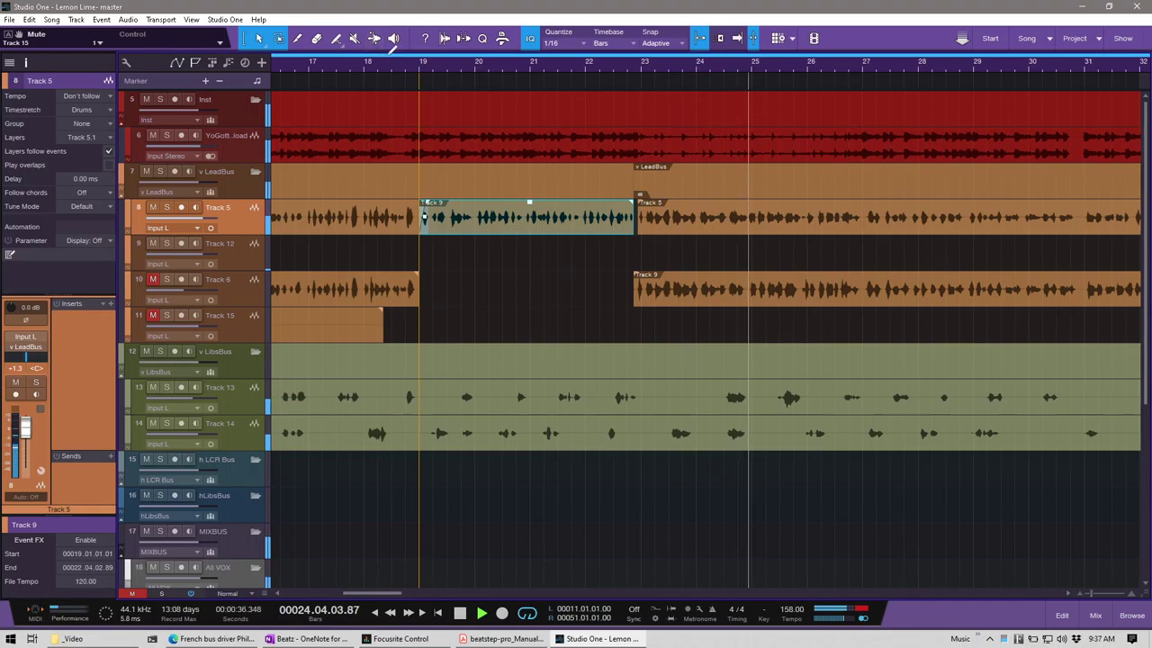
pyautogui.scroll(2, 410, 74)
pyautogui.scroll(3, 429, 69)
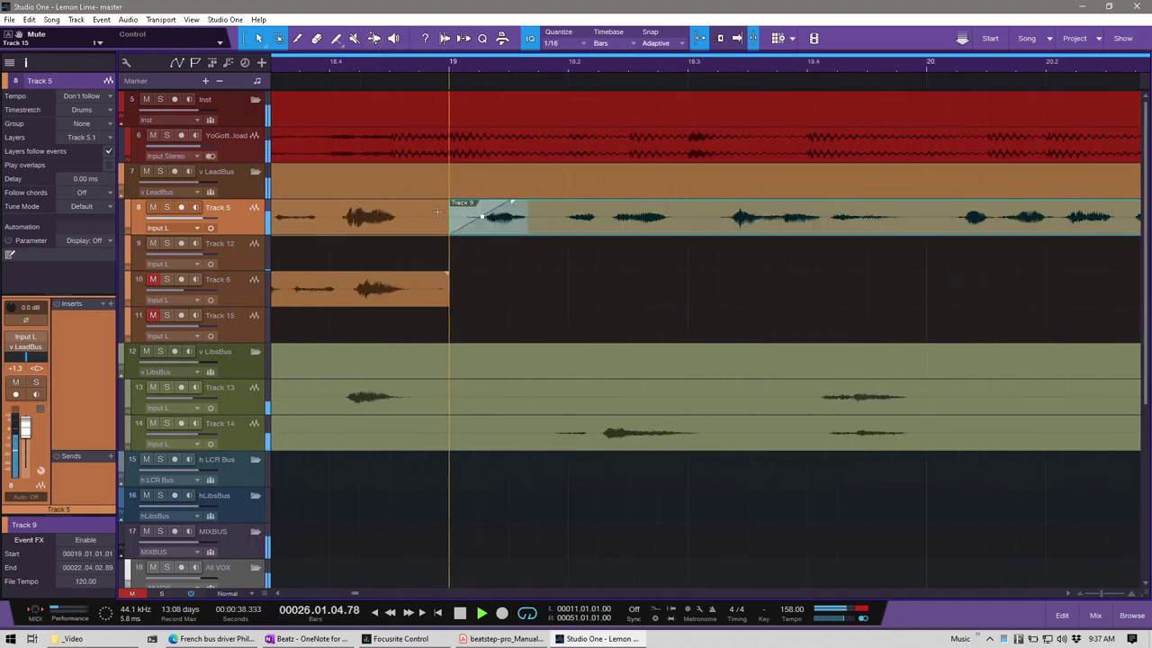
pyautogui.click(425, 216)
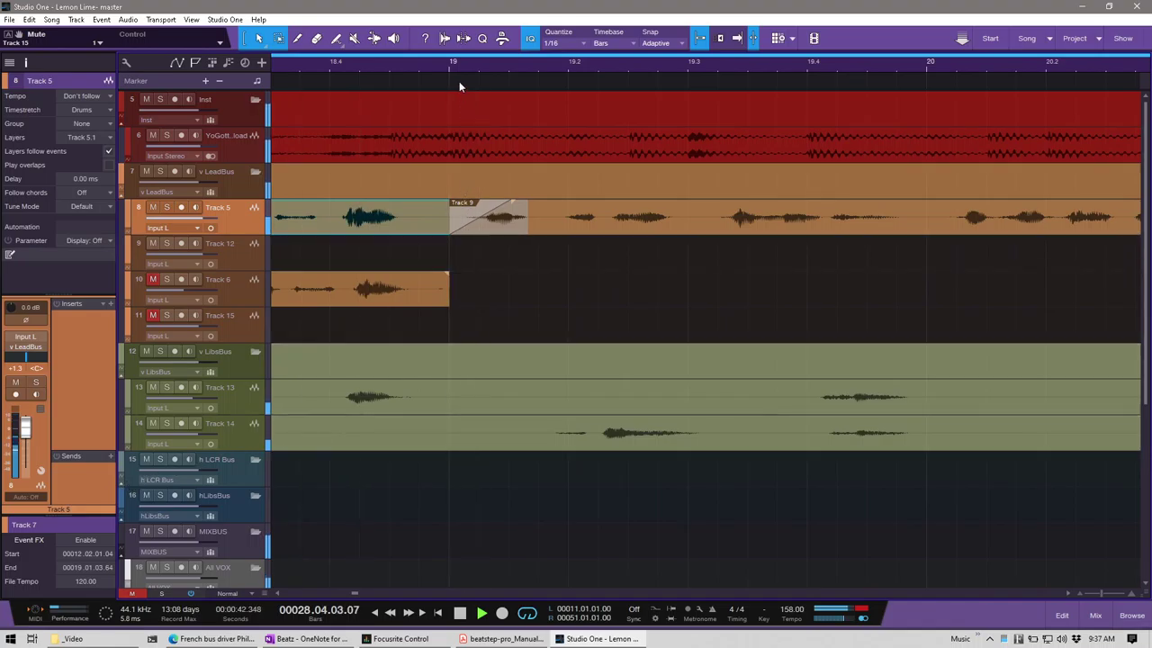
pyautogui.scroll(-5, 459, 53)
pyautogui.scroll(-3, 458, 53)
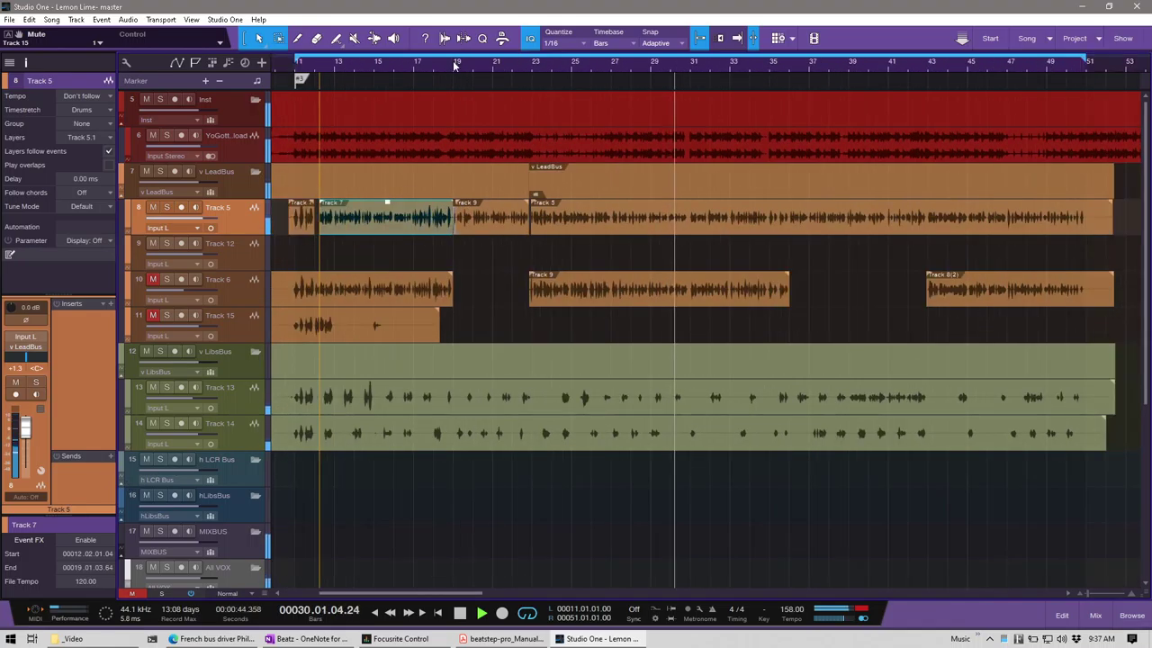
pyautogui.scroll(-3, 454, 65)
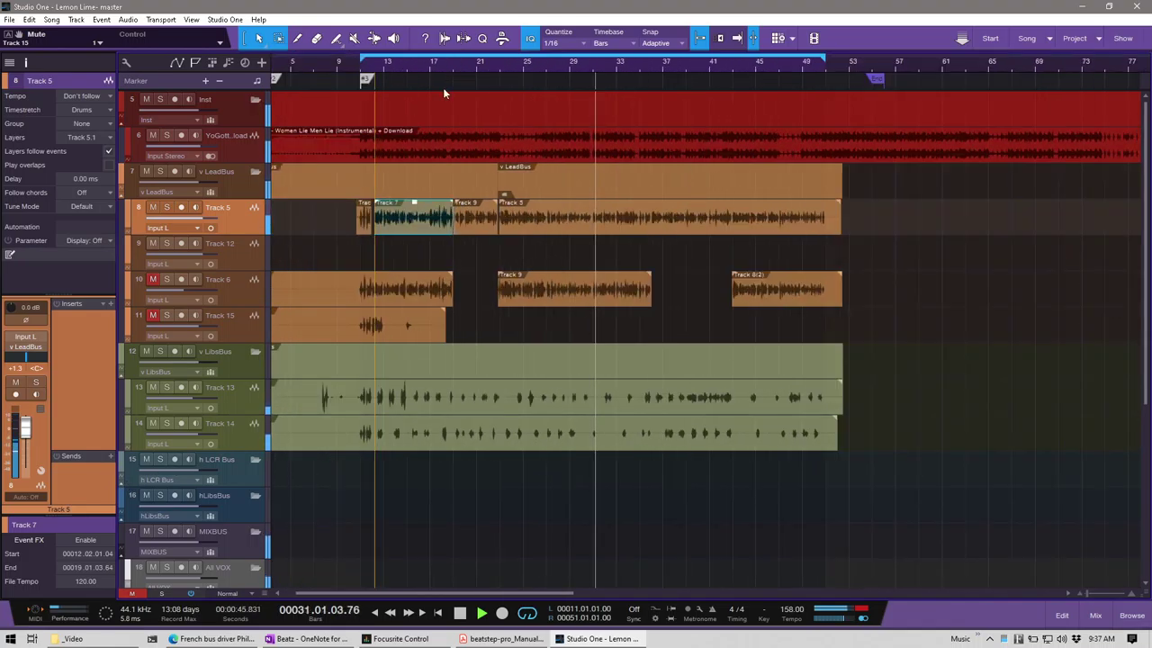
# - Remove the emptied Track 12 and the unused h LCR Bus and hLibsBus folder tracks from the arrangement
pyautogui.click(239, 261)
pyautogui.press('Delete')
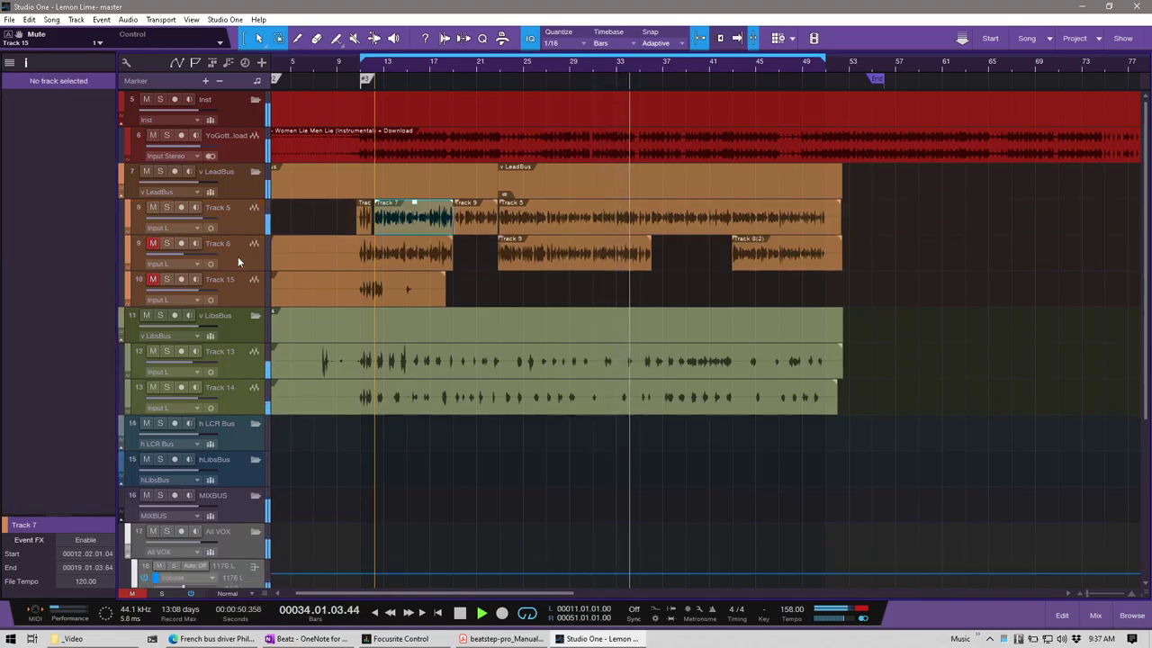
pyautogui.click(241, 433)
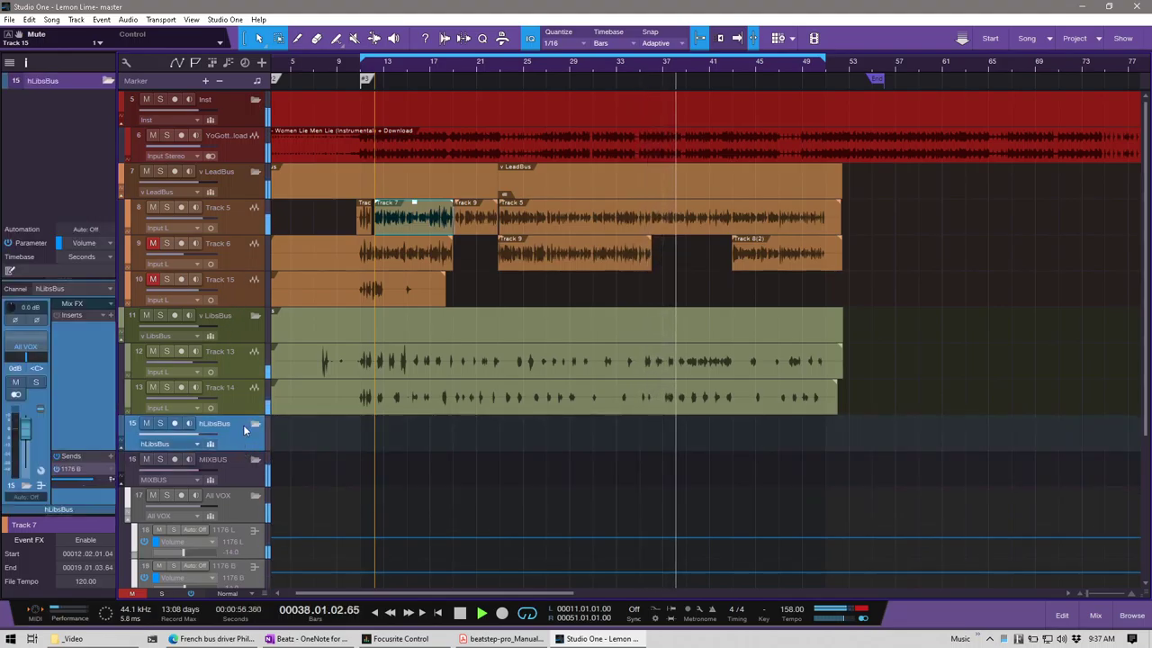
pyautogui.hotkey('shift', 't')
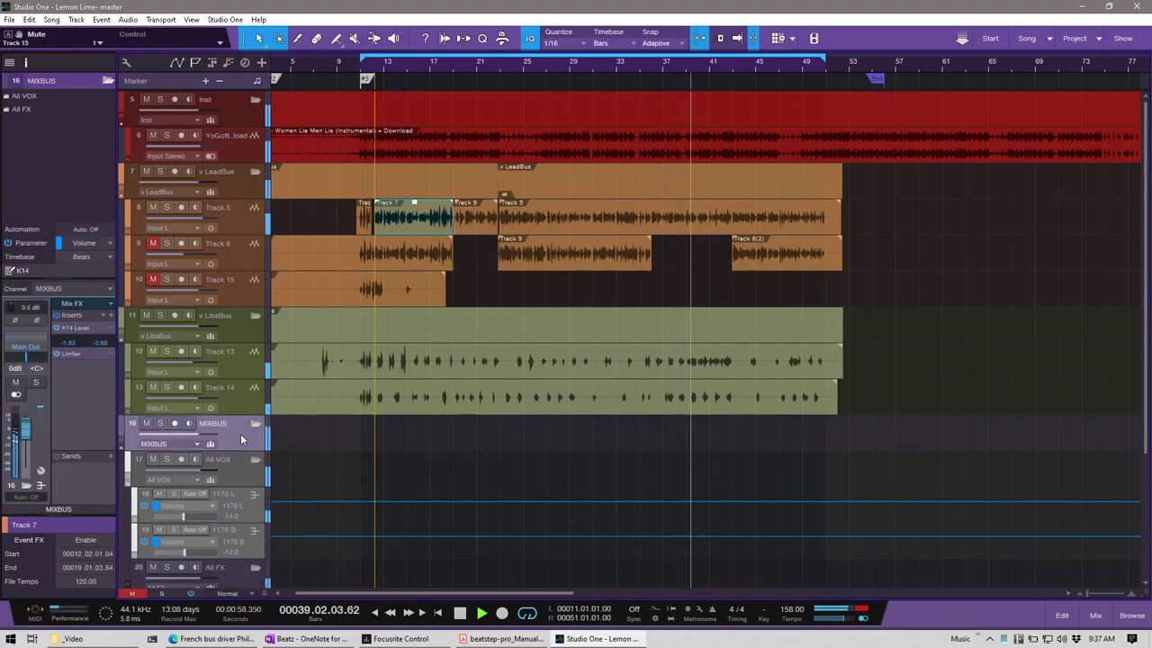
# - Remove the unused h LCR Bus and hLibsBus channels from the console
pyautogui.press('F3')
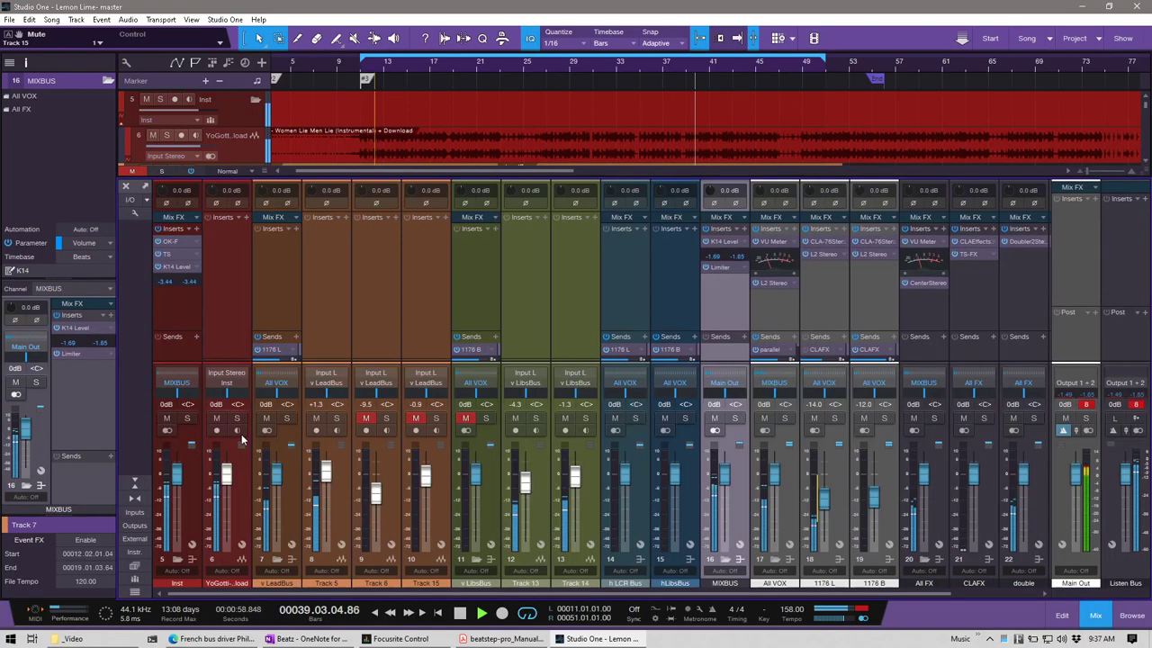
pyautogui.click(615, 310)
pyautogui.keyDown('shift'); pyautogui.click(672, 288); pyautogui.keyUp('shift')
pyautogui.rightClick(628, 281)
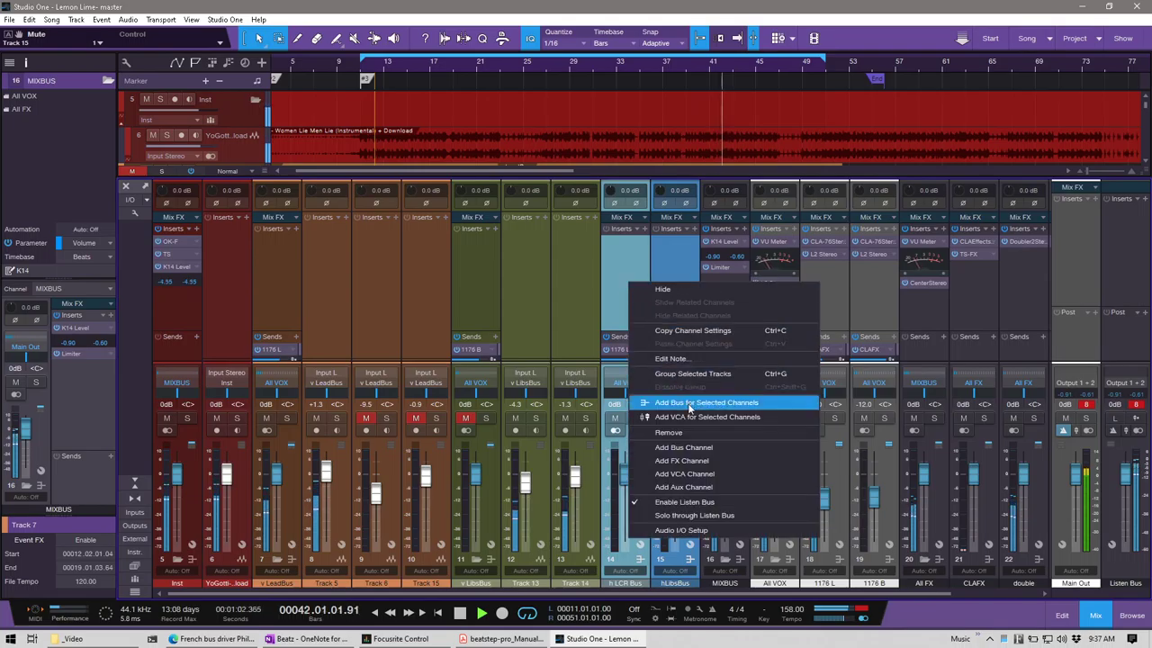
pyautogui.click(670, 433)
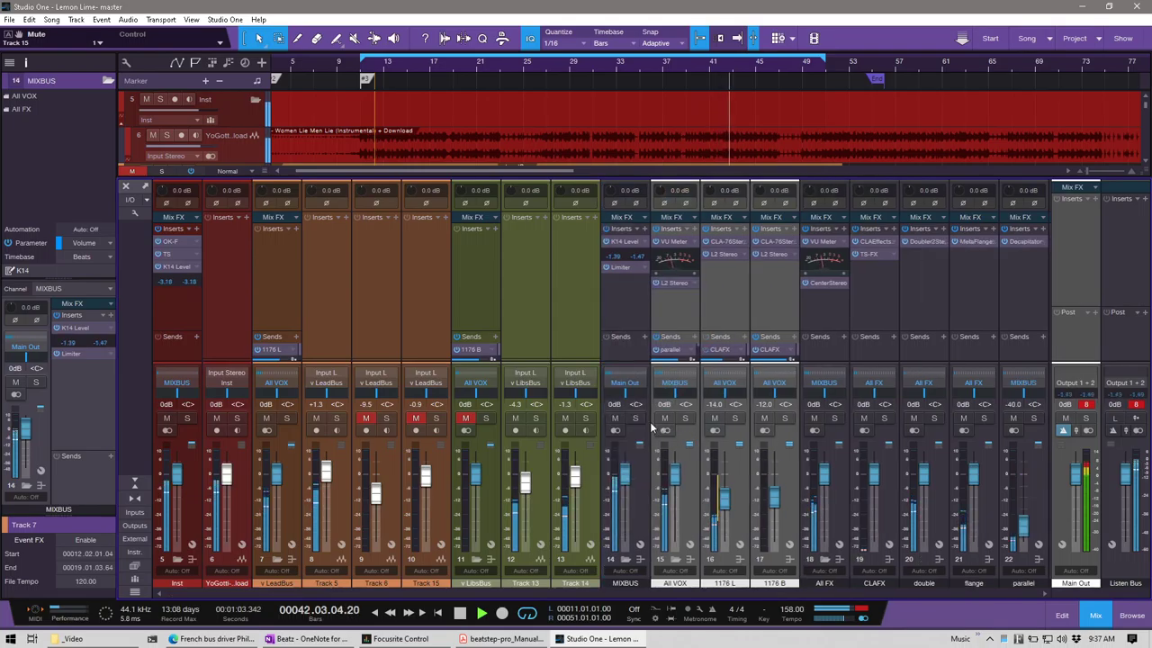
# - Set the instrumental channel's input gain to -9 dB and insert the Ozone 9 Vintage Limiter on it
pyautogui.click(247, 219)
pyautogui.write('9')
pyautogui.press('Down')
pyautogui.press('Down')
pyautogui.press('Return')
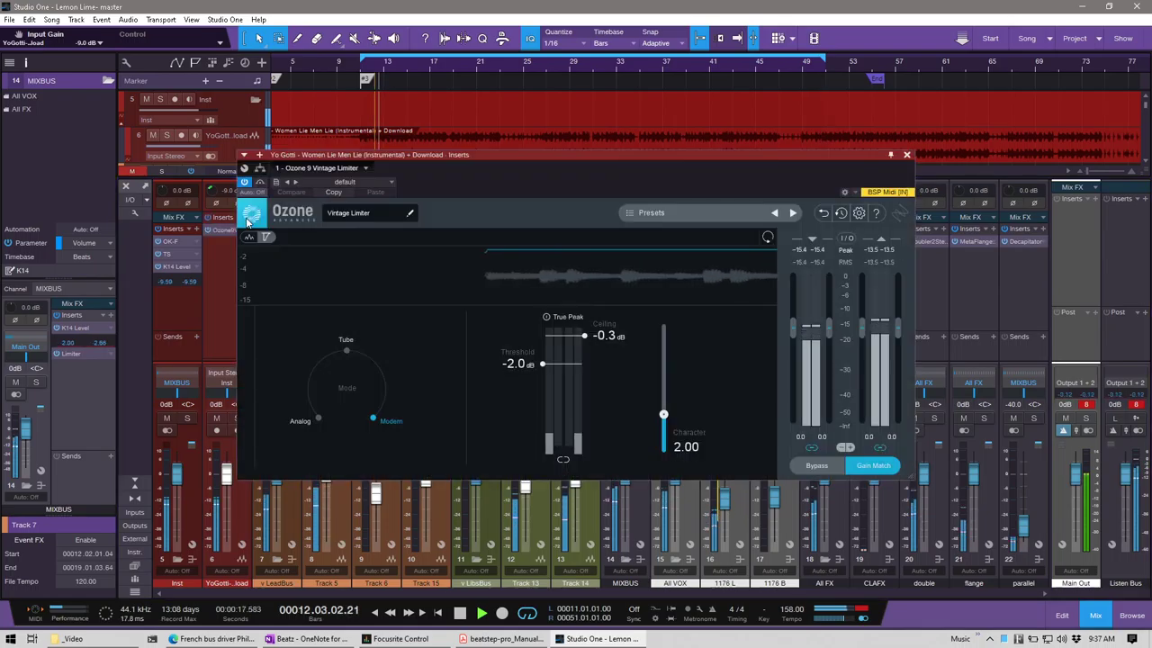
# - Lower the faders of Tracks 5, 6 and 15 together until Track 5 is at 0 dB
pyautogui.click(906, 154)
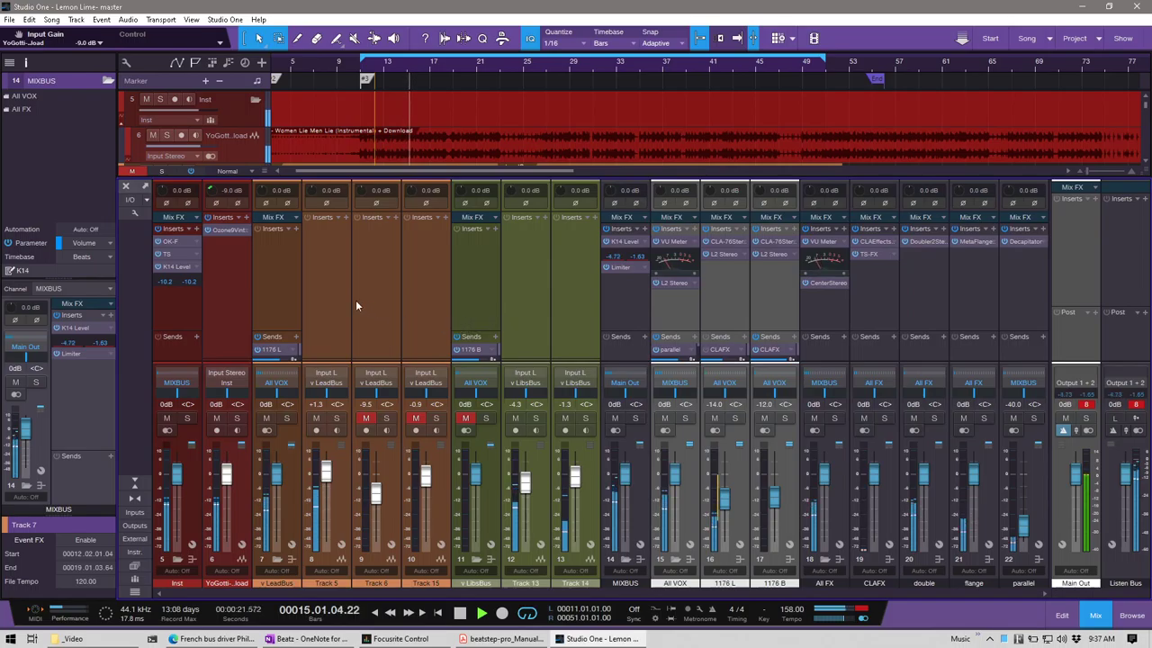
pyautogui.moveTo(345, 300); pyautogui.dragTo(425, 301)
pyautogui.scroll(-3, 402, 304)
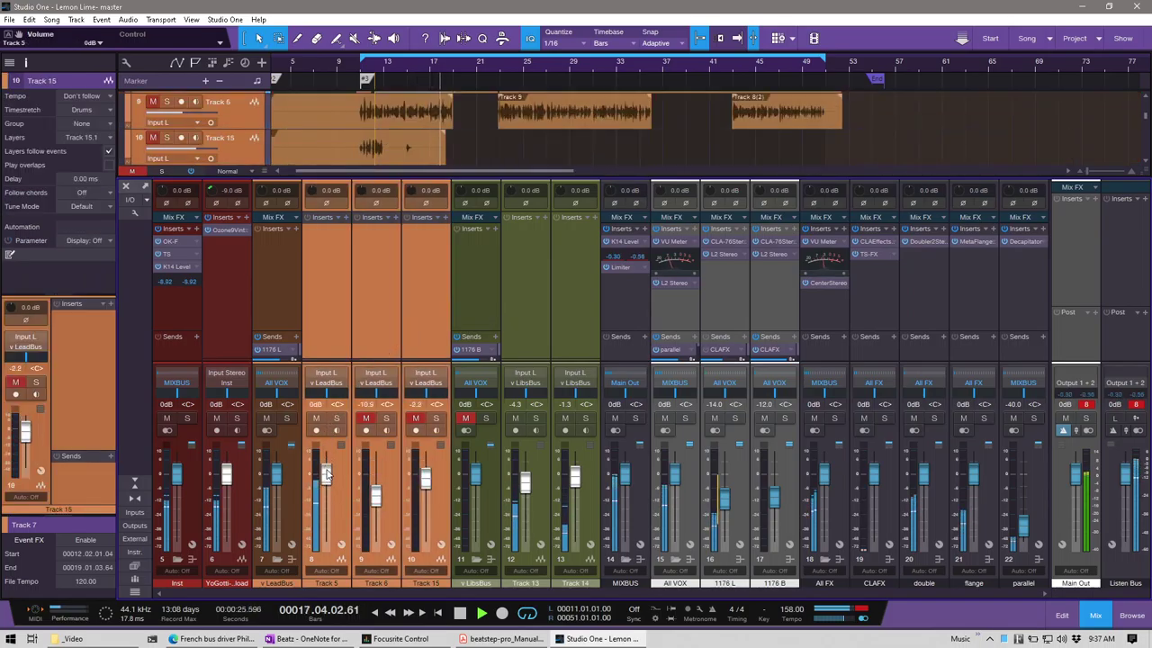
pyautogui.click(391, 298)
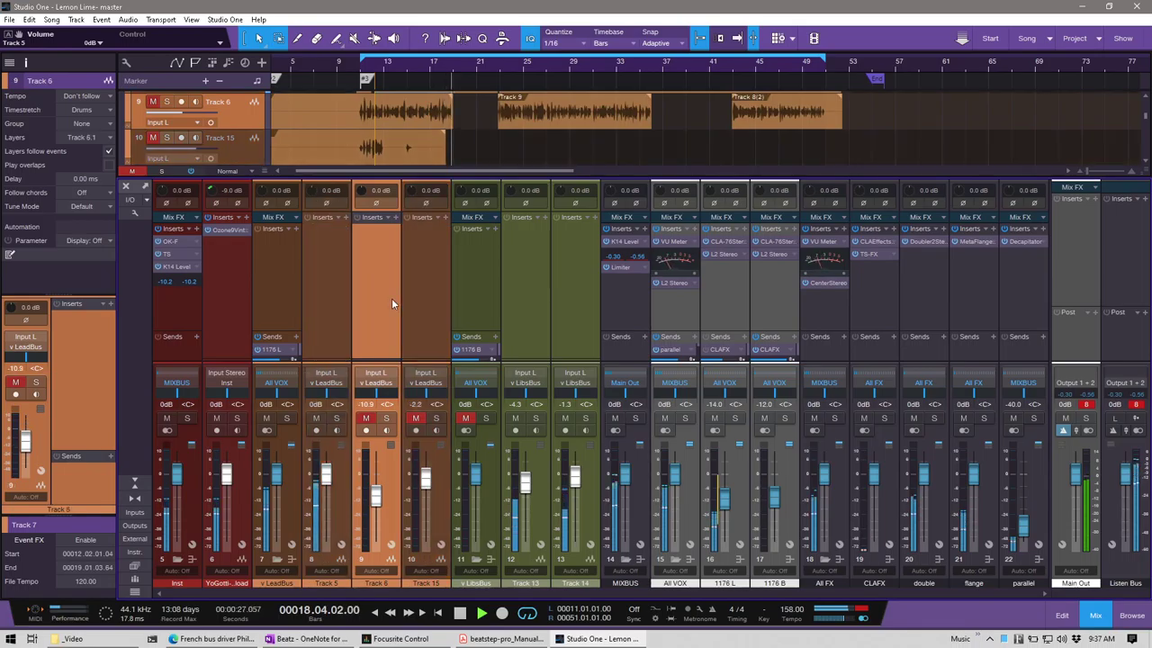
# - Raise the faders of Tracks 13 and 14 together until Track 14 is at 0 dB, and place Track 14 ahead of Track 13
pyautogui.click(544, 306)
pyautogui.moveTo(544, 306); pyautogui.dragTo(568, 319)
pyautogui.scroll(3, 574, 473)
pyautogui.click(579, 319)
pyautogui.moveTo(580, 322); pyautogui.dragTo(524, 332)
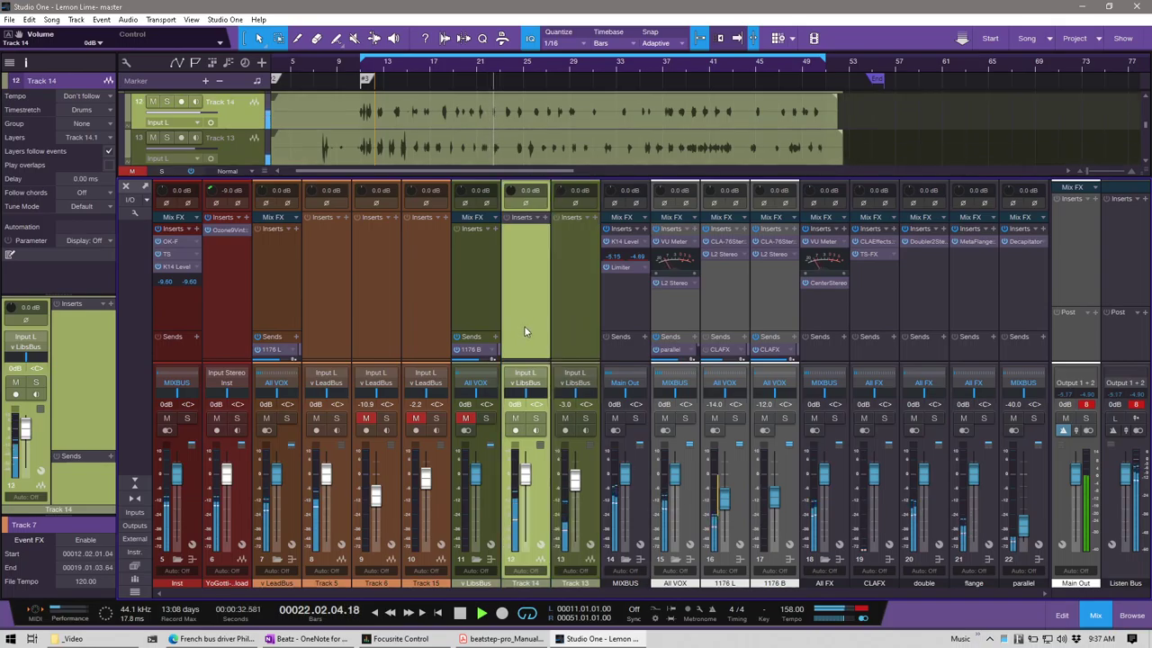
# - Set Track 13's fader to 0 dB and collapse the v LibsBus folder in the console
pyautogui.click(574, 322)
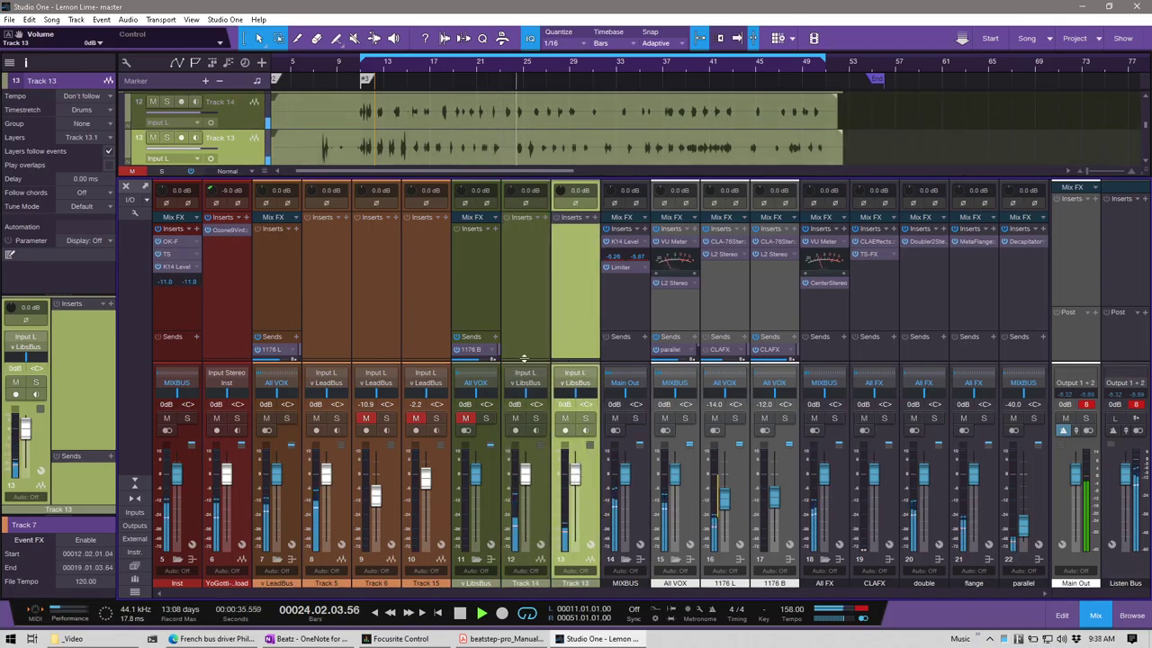
pyautogui.click(484, 560)
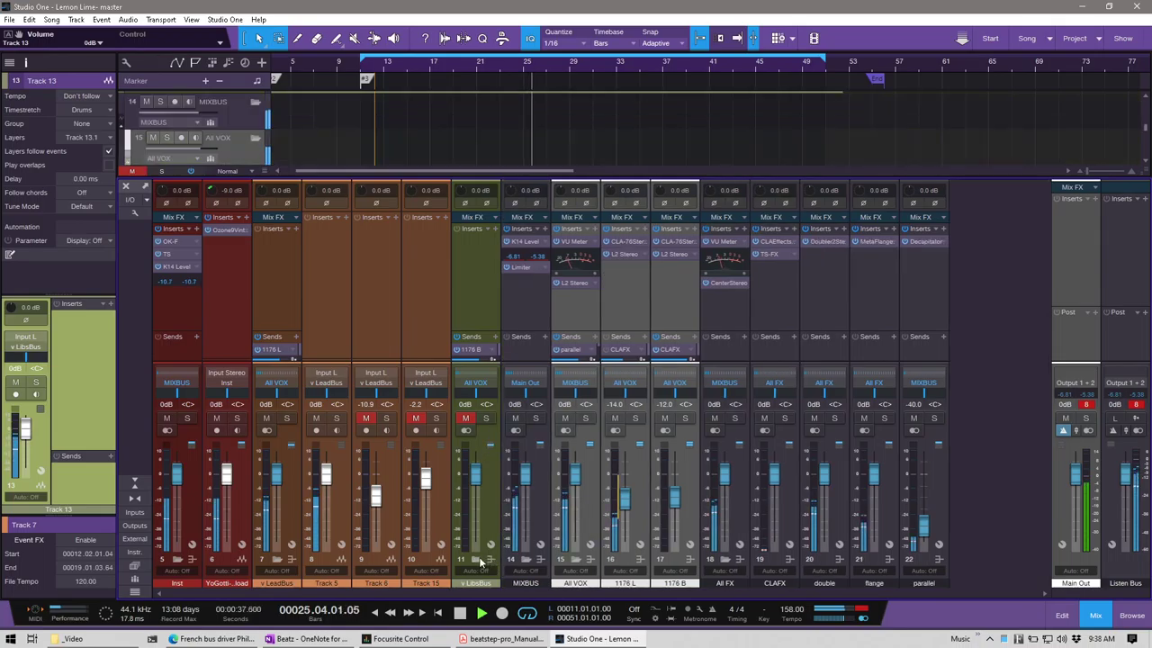
# - Load the Verse Lead Bus FX chain from the _Luga Sauce presets onto the v LeadBus channel
pyautogui.click(289, 230)
pyautogui.click(324, 243)
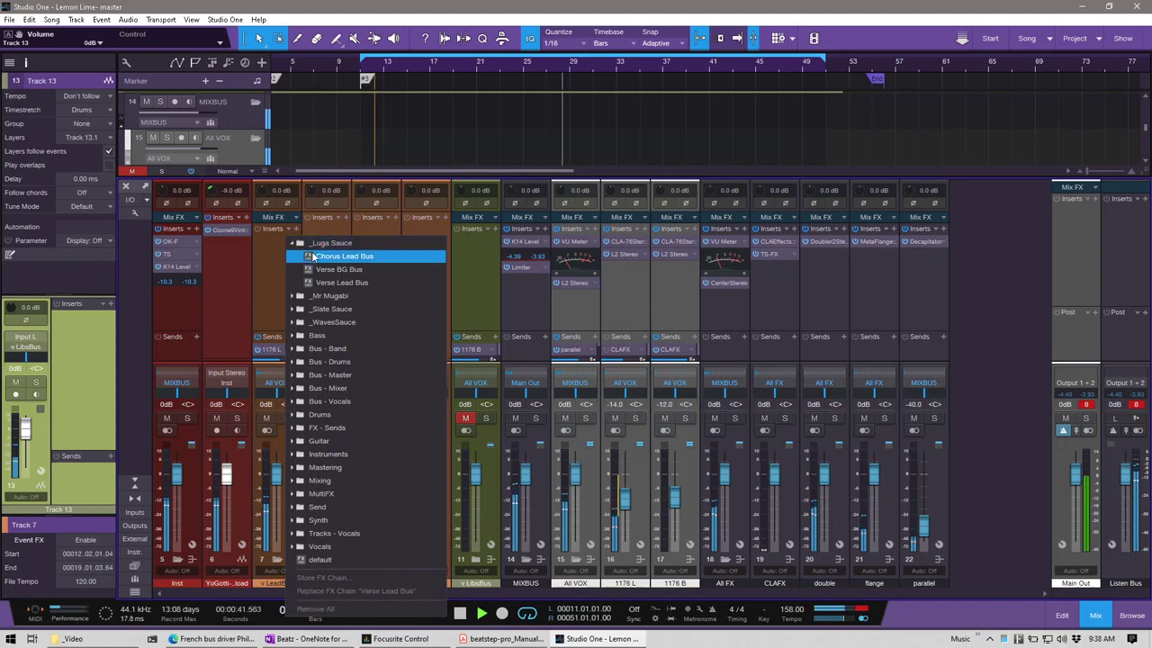
pyautogui.click(335, 283)
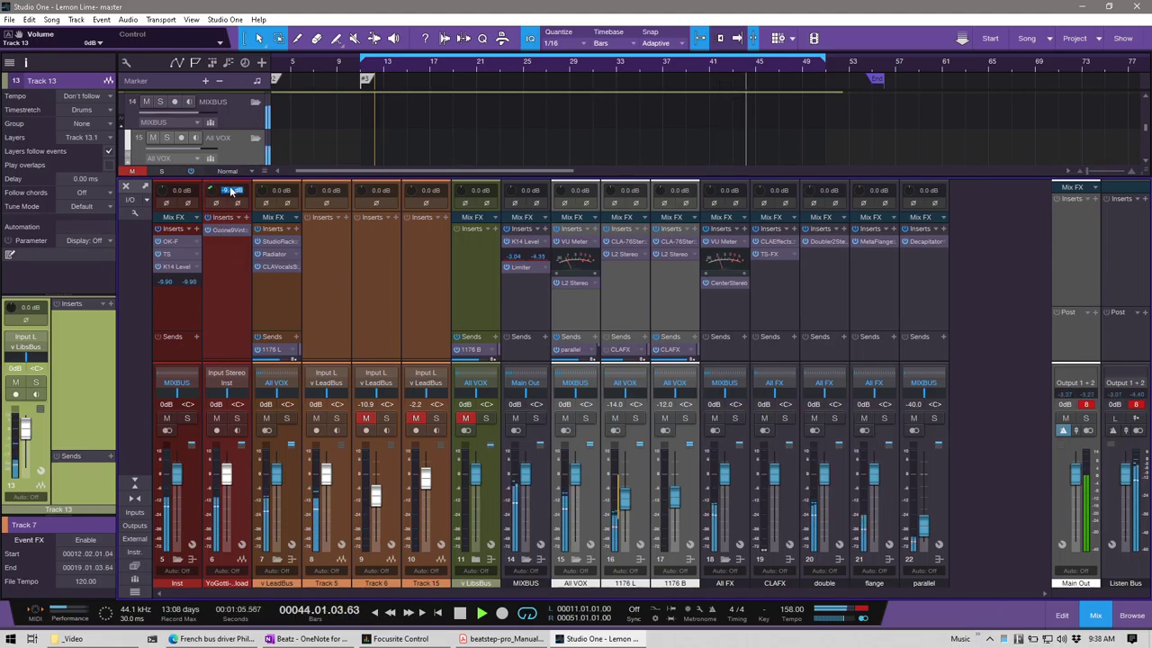
# - Set the instrumental channel's input gain to 0 dB
pyautogui.moveTo(232, 191); pyautogui.dragTo(231, 184)
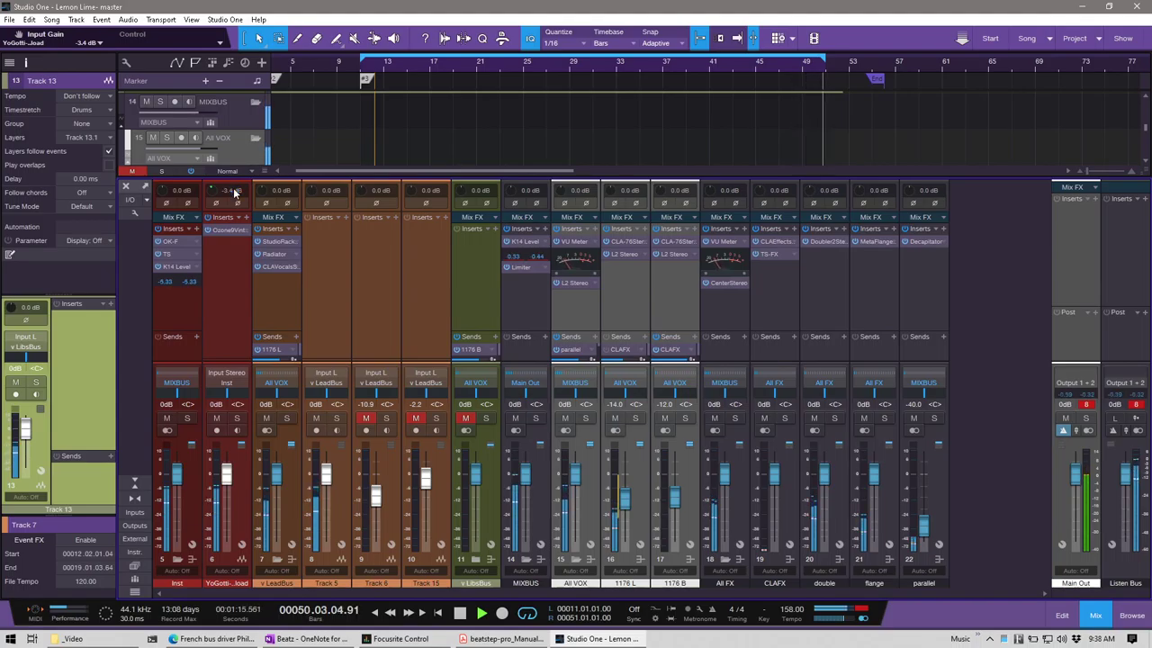
pyautogui.doubleClick(232, 190)
pyautogui.write('0')
pyautogui.press('Return')
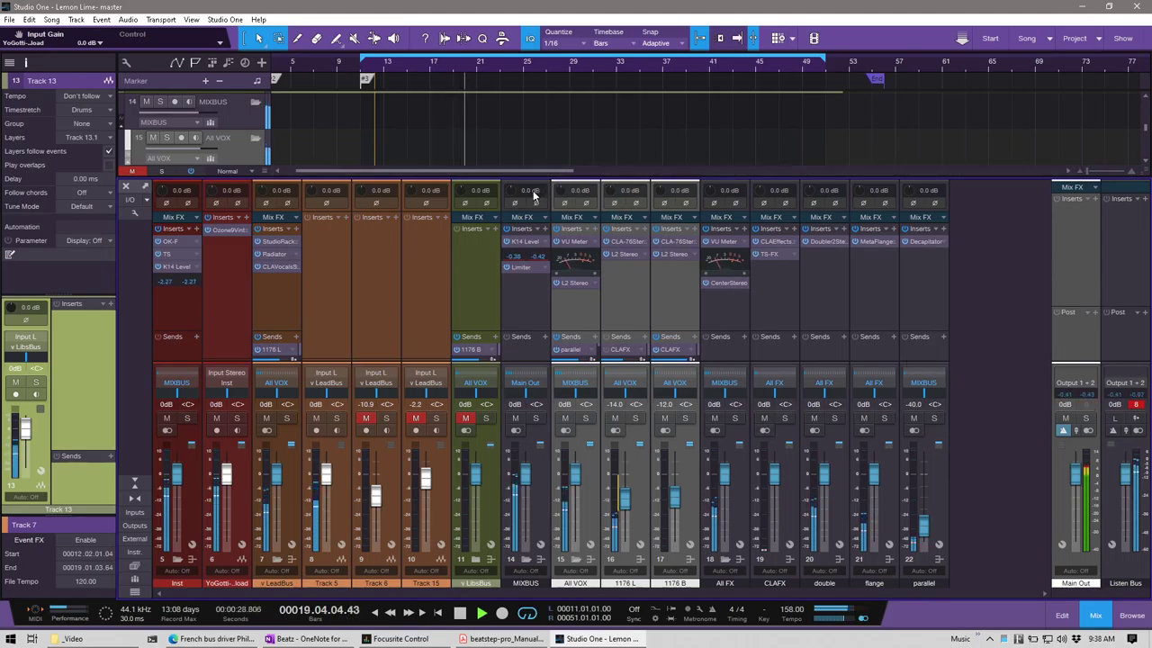
# - Lower the MIXBUS input gain to about -4.3 dB while monitoring its K14 level meter, and reset the meter's overload indicator
pyautogui.click(520, 242)
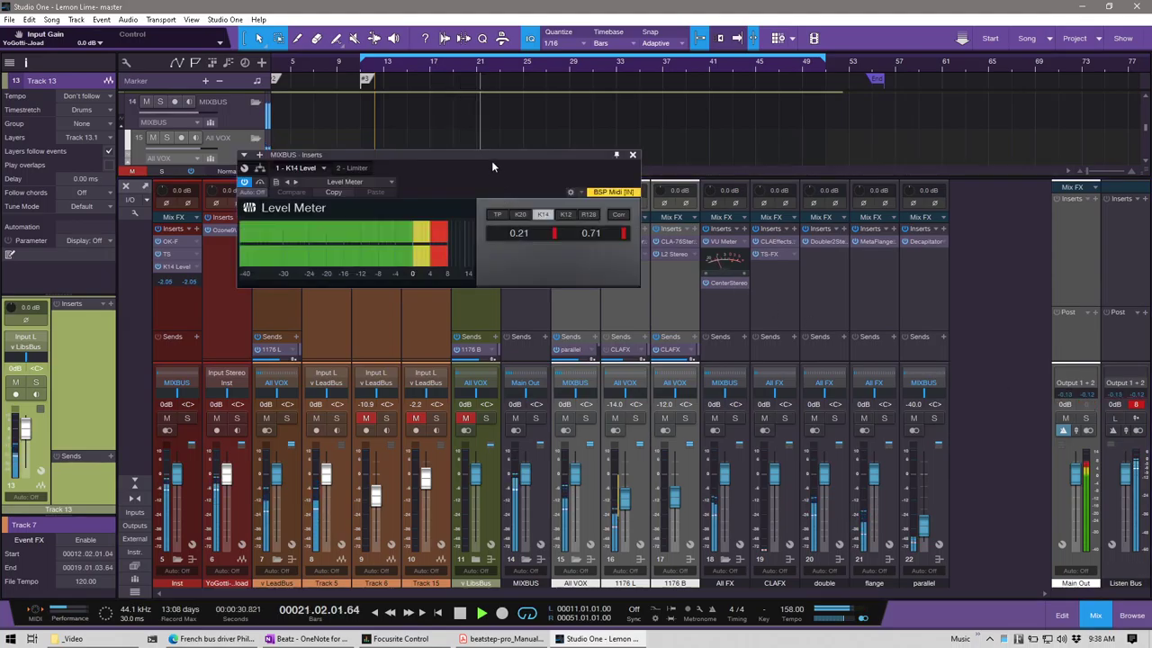
pyautogui.moveTo(495, 153); pyautogui.dragTo(806, 260)
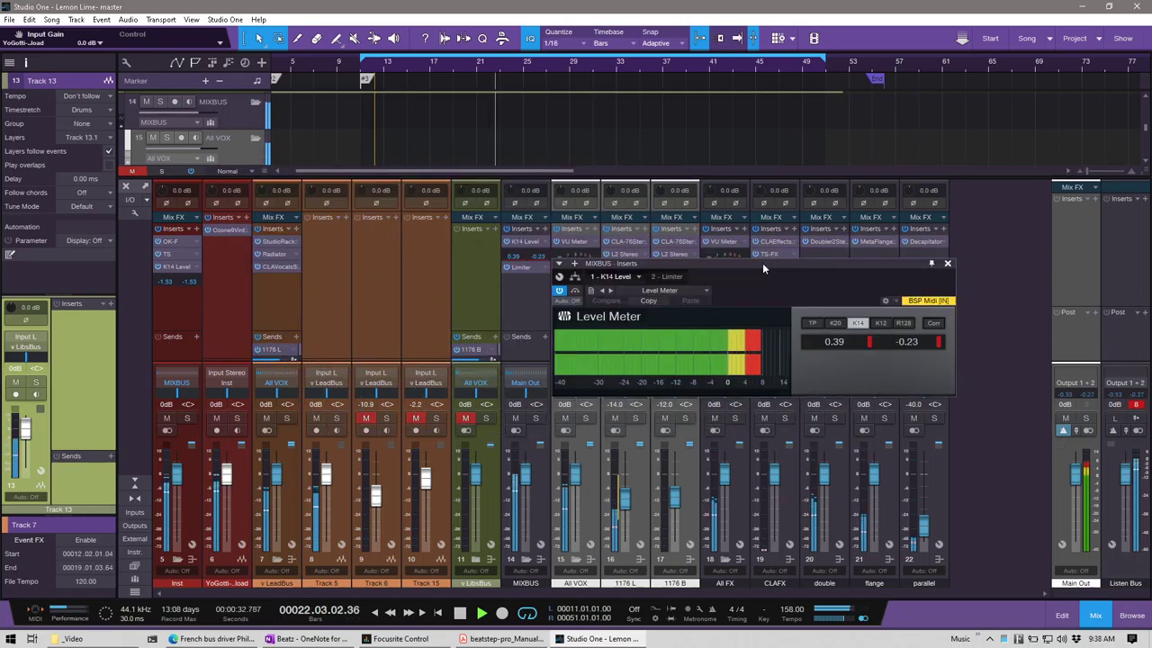
pyautogui.moveTo(511, 191); pyautogui.dragTo(512, 200)
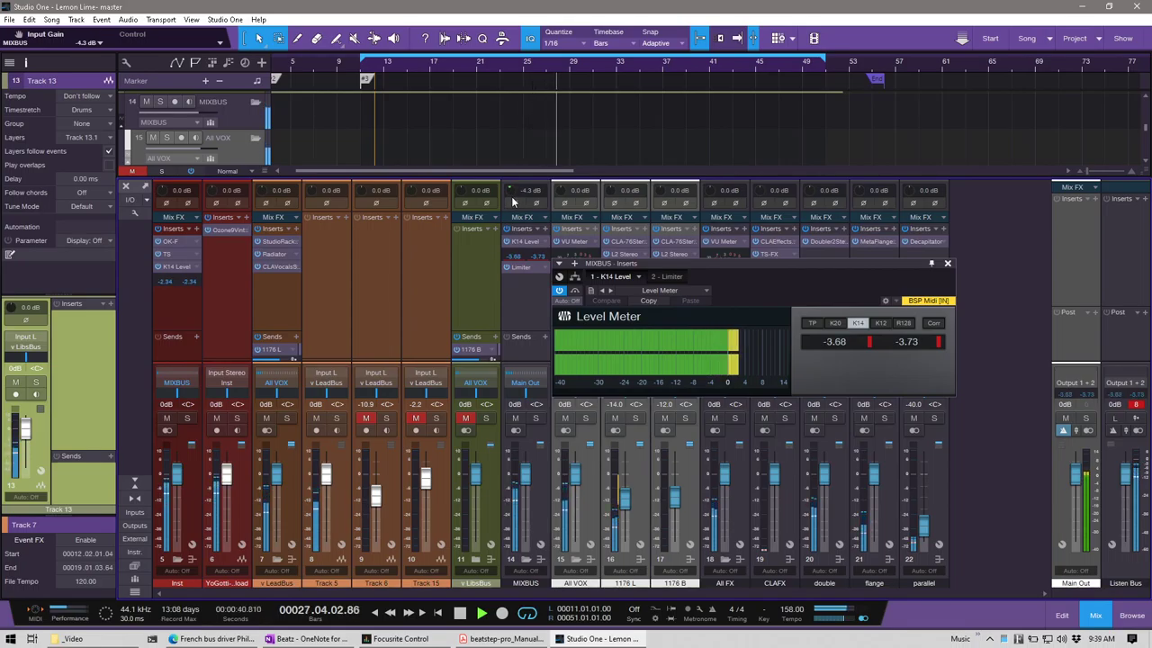
pyautogui.click(870, 340)
pyautogui.click(947, 262)
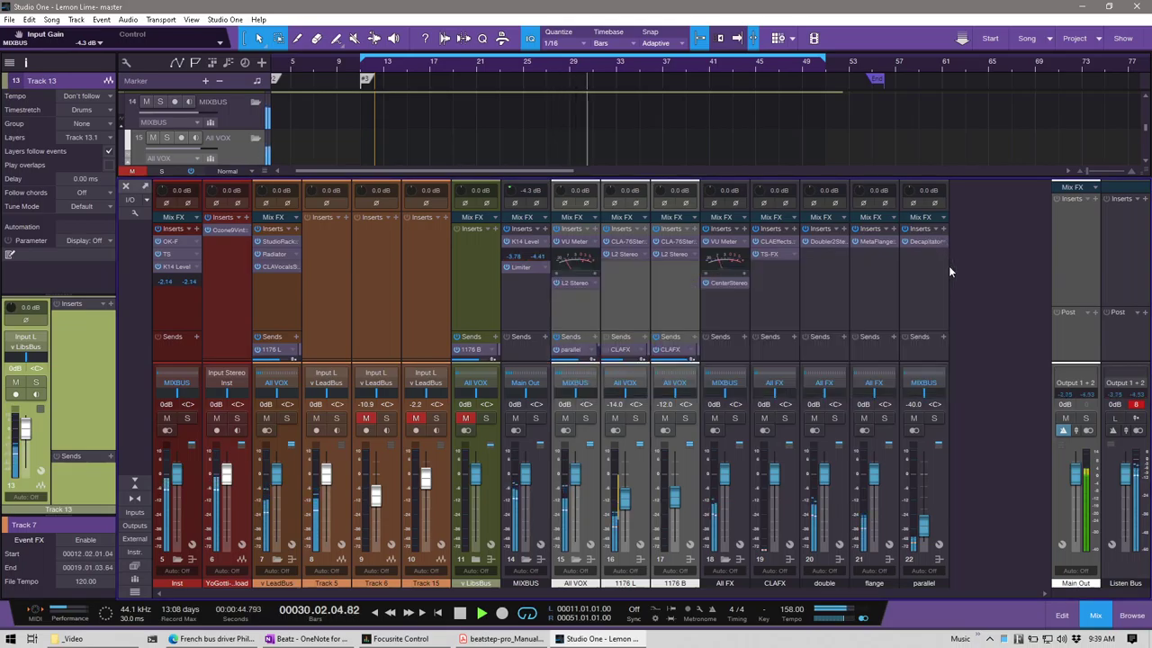
# - Set the StudioRack input on v LeadBus to about -3.8 dB while watching its Vocal Rider
pyautogui.click(277, 242)
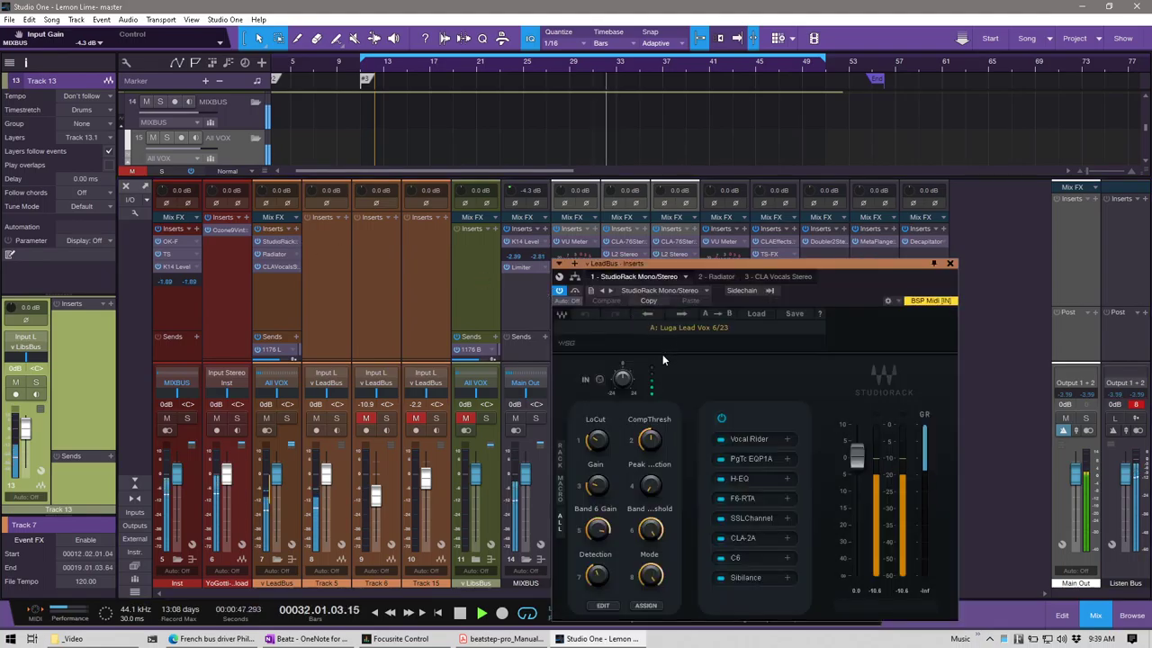
pyautogui.click(752, 437)
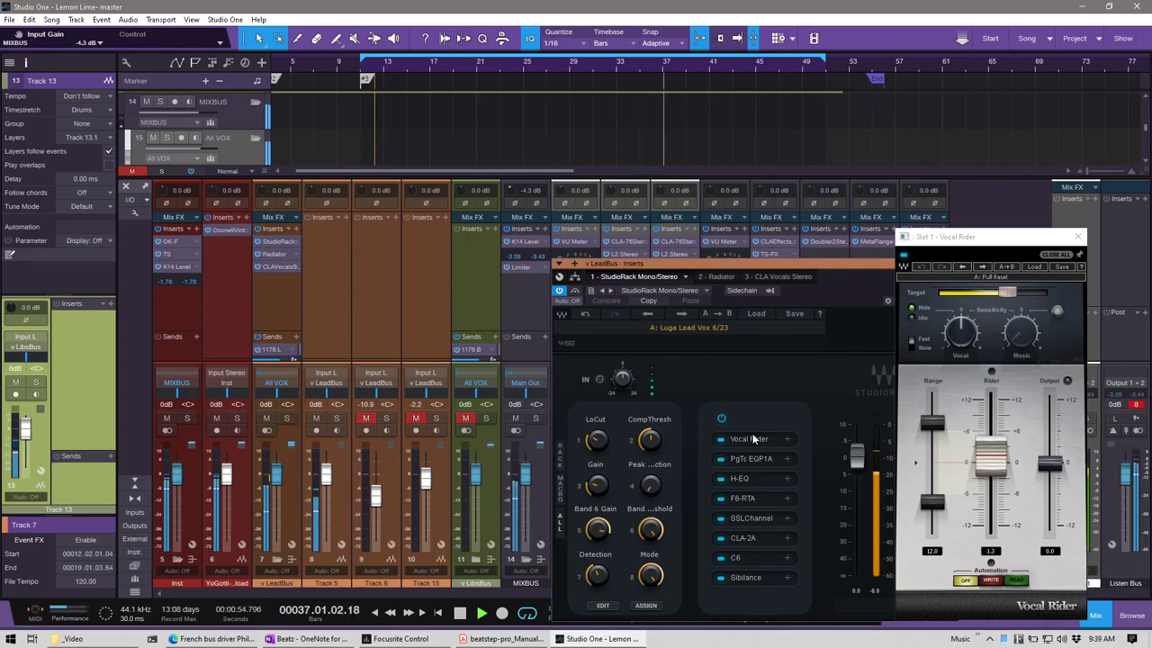
pyautogui.moveTo(622, 381); pyautogui.dragTo(622, 368)
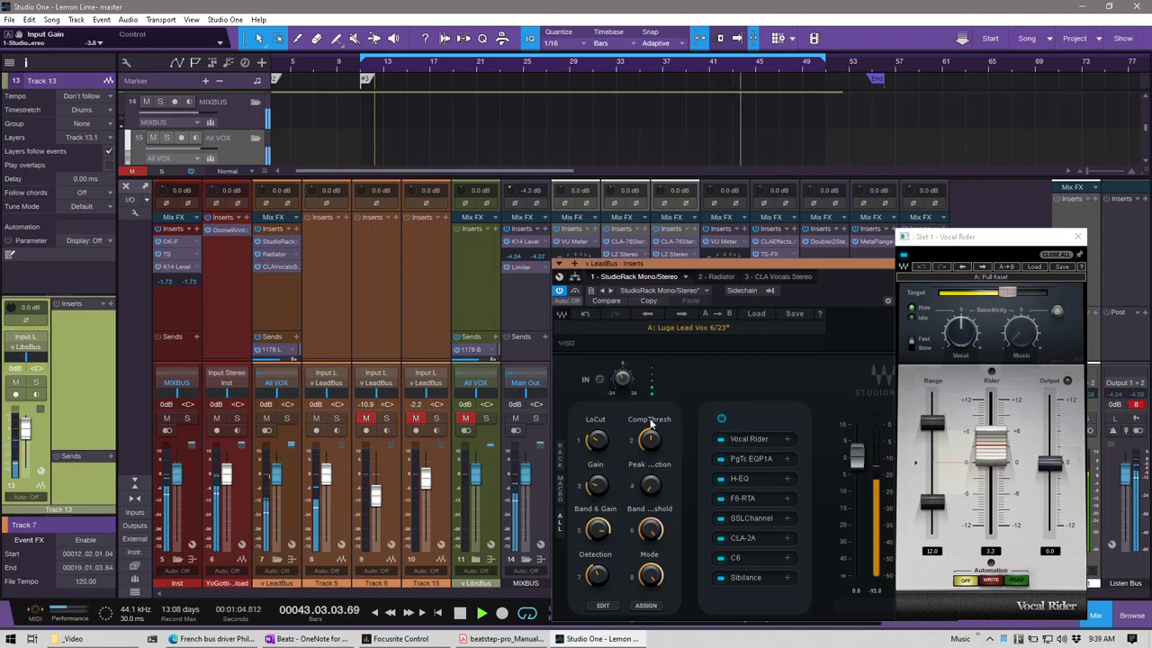
# - Insert FabFilter Pro-Q 3 on Track 5
pyautogui.click(332, 243)
pyautogui.click(345, 218)
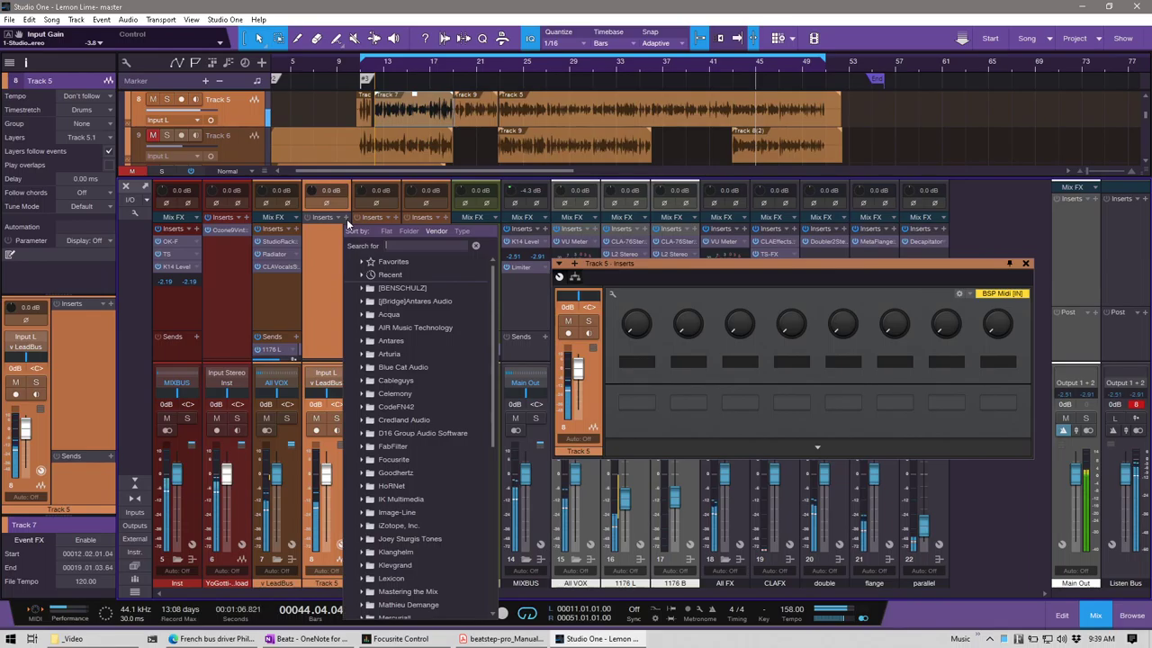
pyautogui.write('q 3')
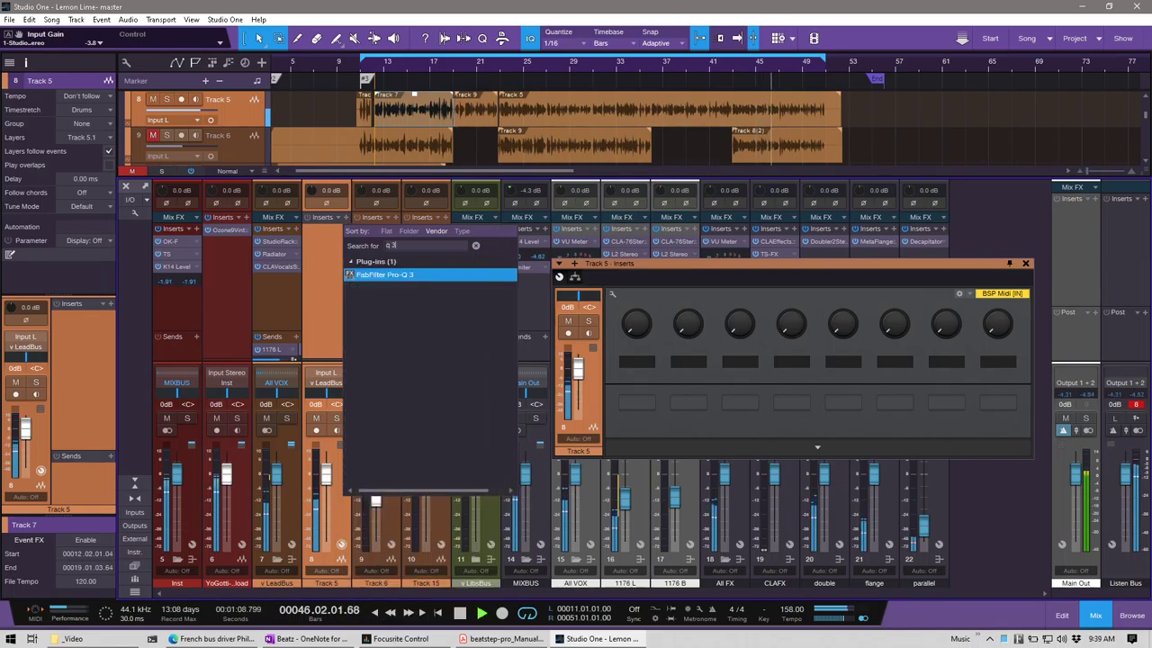
pyautogui.doubleClick(382, 275)
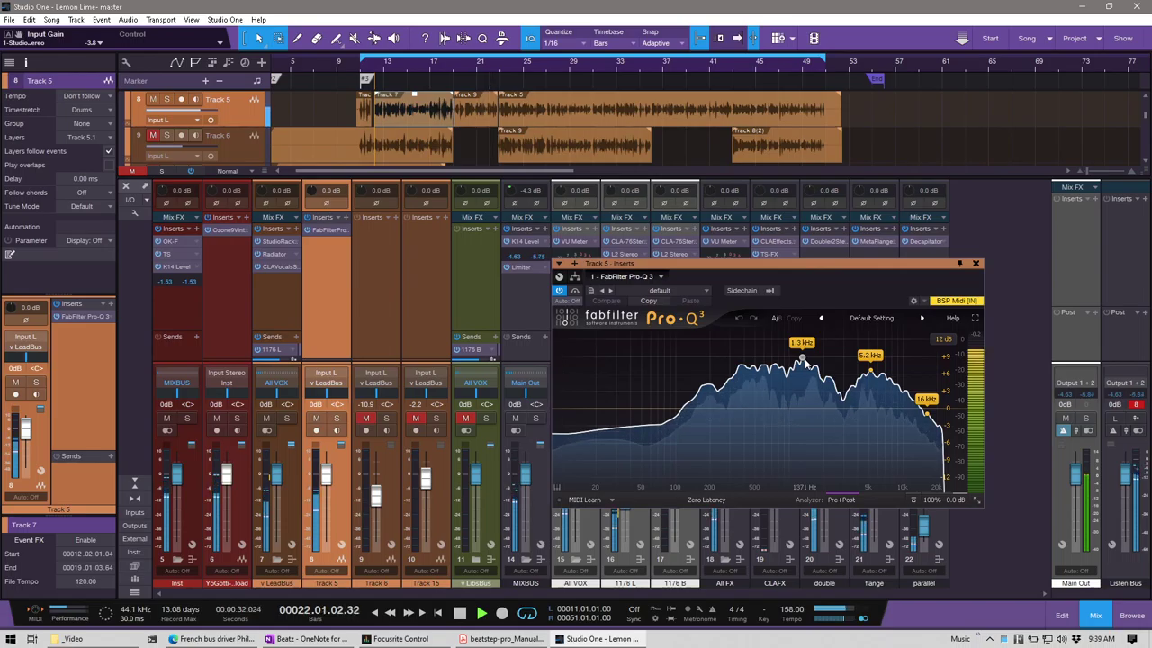
# - Cut Track 5 in Pro-Q 3 by about 2.7 dB near 1.3 kHz and about 2.4 dB near 6.5 kHz
pyautogui.moveTo(803, 360); pyautogui.dragTo(804, 378)
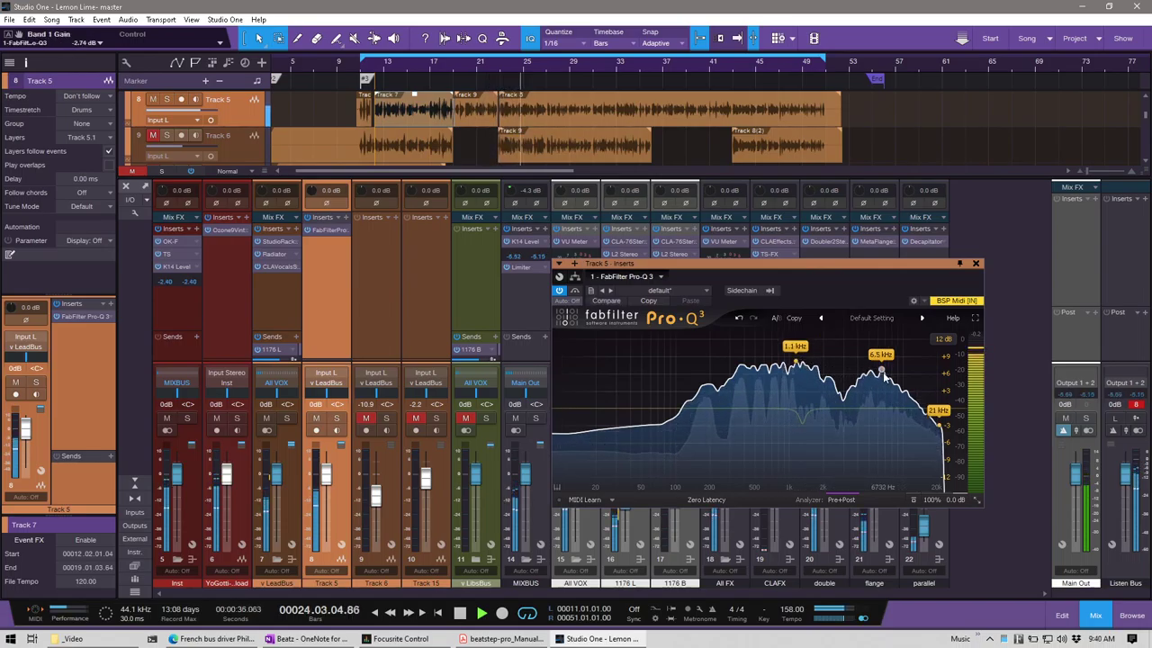
pyautogui.moveTo(882, 373); pyautogui.dragTo(886, 379)
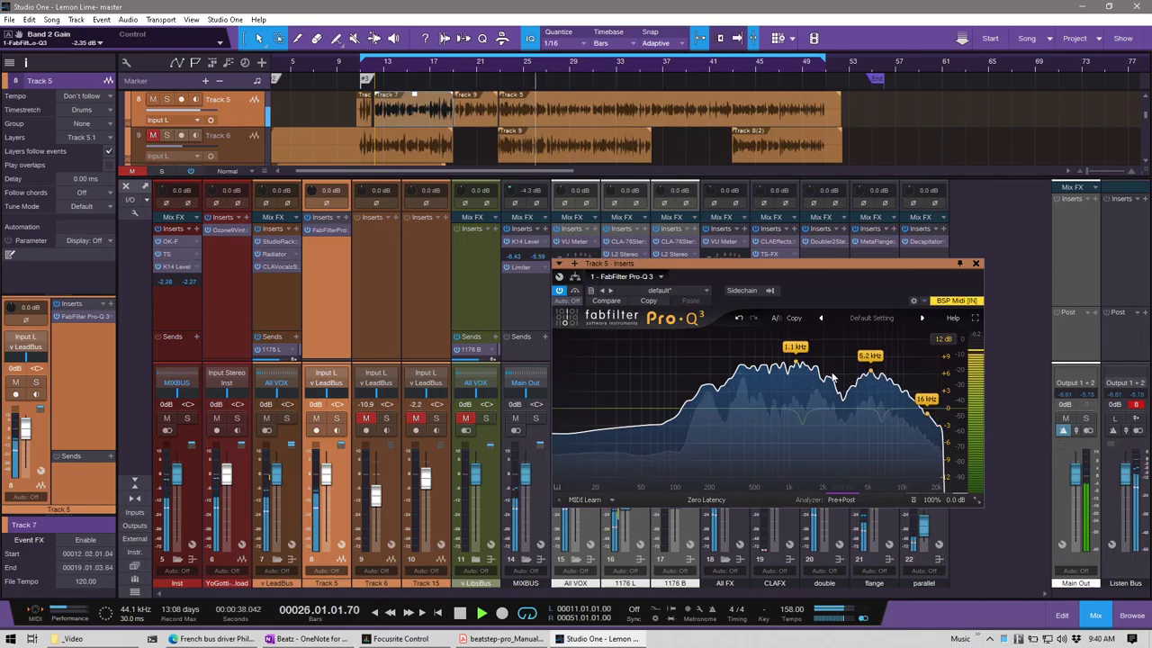
pyautogui.click(976, 264)
# - Raise the StudioRack input on v LeadBus to about -3.1 dB
pyautogui.click(276, 243)
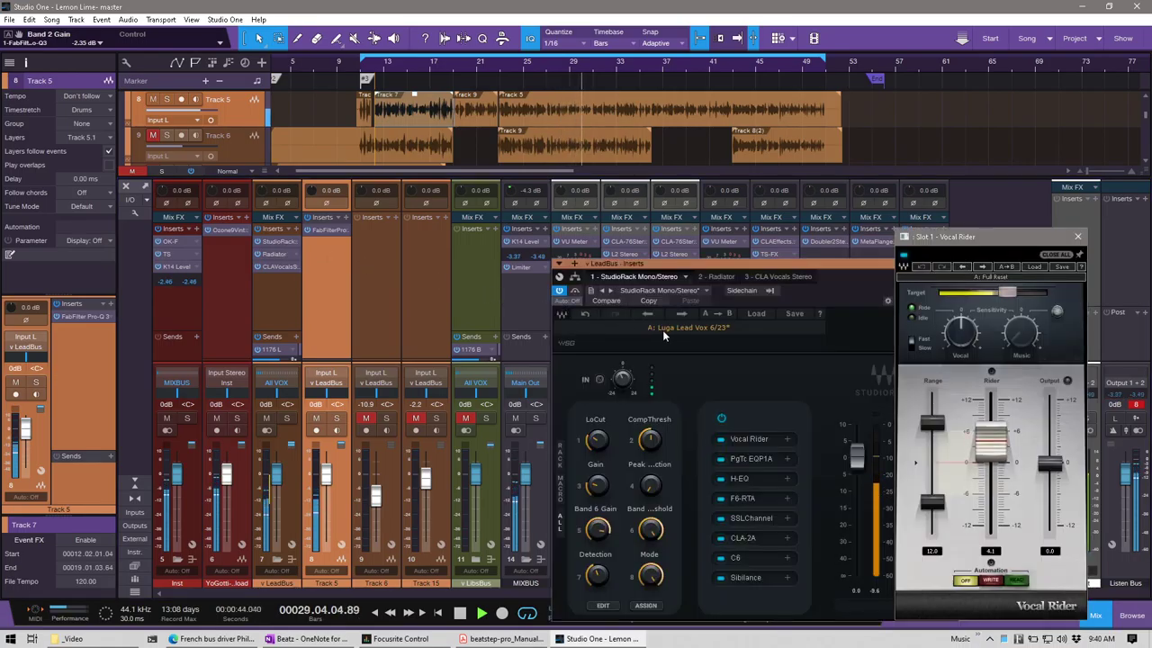
pyautogui.moveTo(628, 386)
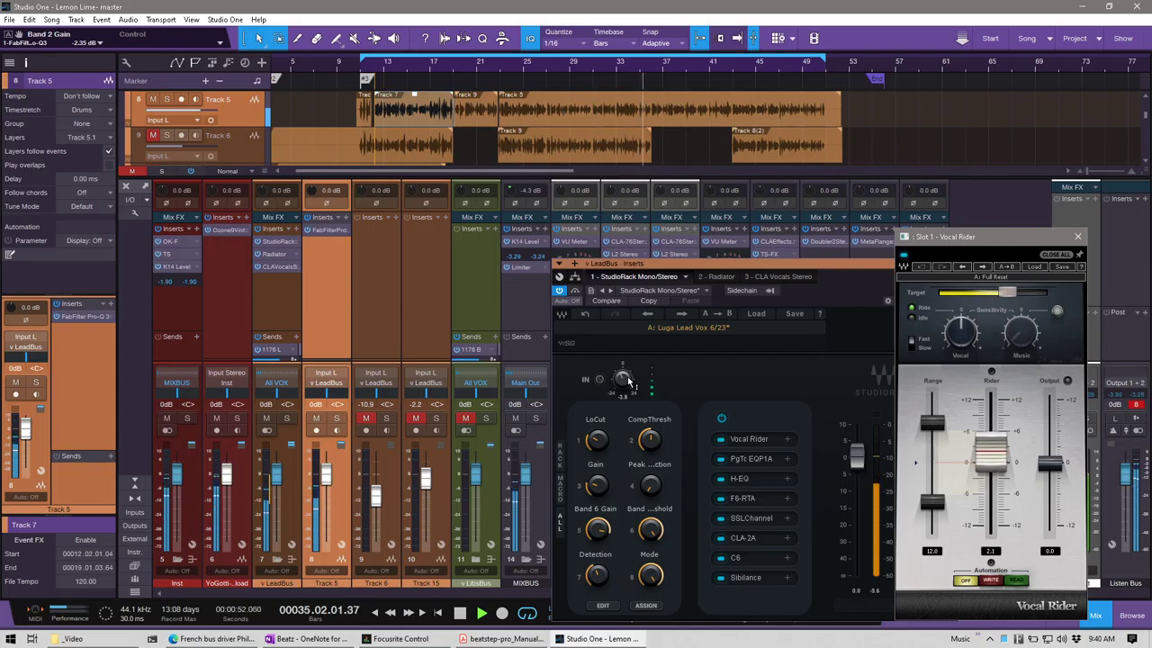
pyautogui.click(621, 380)
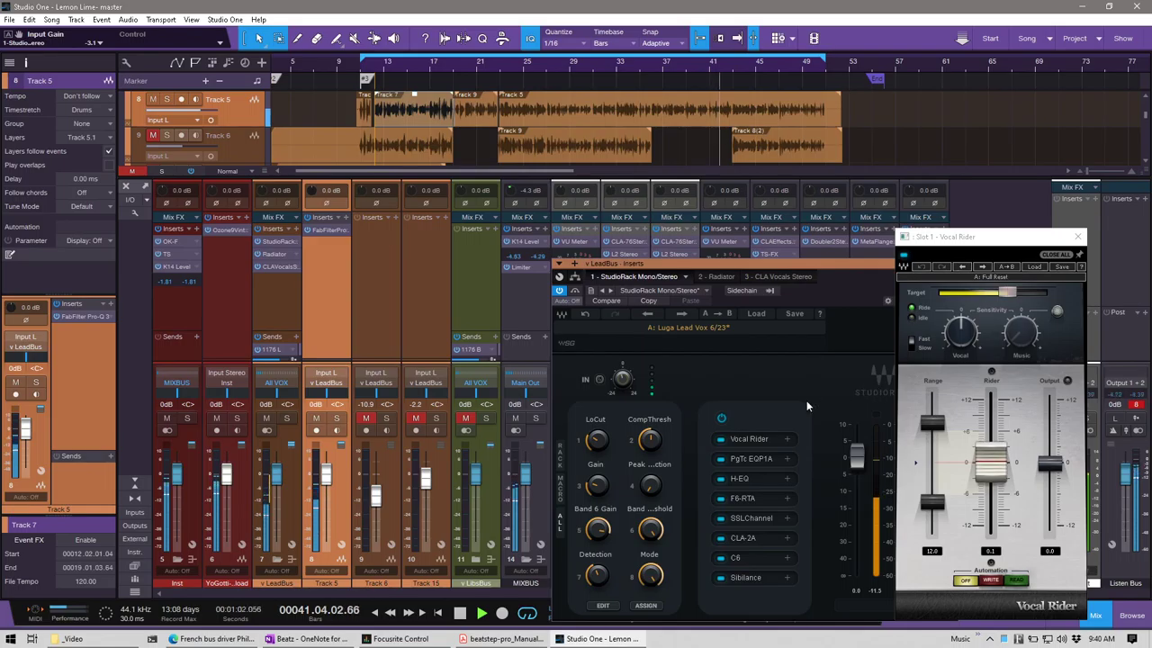
# - Retune the lead bus H-EQ cuts to 185 Hz (LF), 1397 Hz (MF), 5274 Hz (HMF) and 7040 Hz (HF)
pyautogui.click(748, 480)
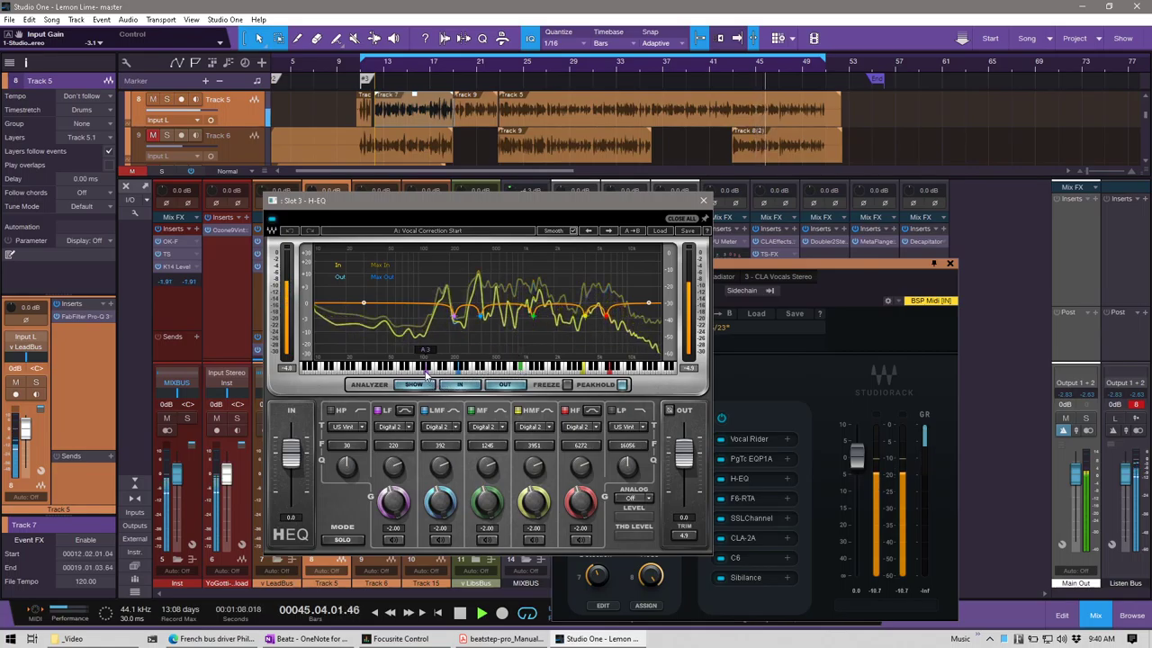
pyautogui.moveTo(426, 373); pyautogui.dragTo(420, 372)
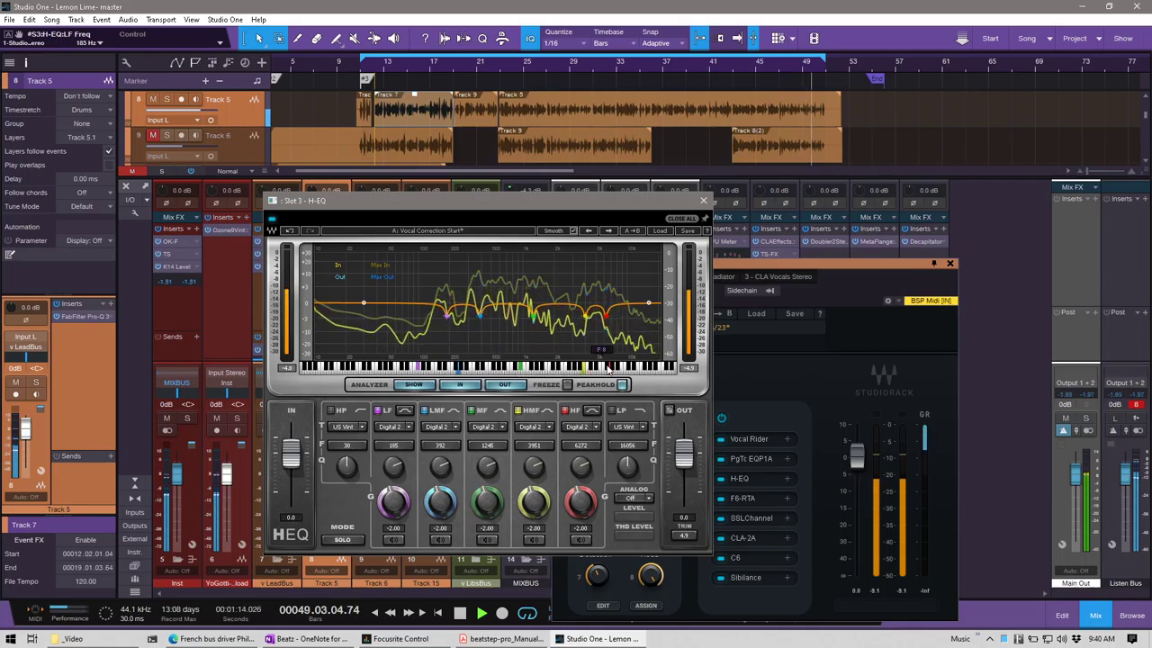
pyautogui.moveTo(609, 372)
pyautogui.mouseDown()
pyautogui.moveTo(589, 378)
pyautogui.moveTo(602, 376)
pyautogui.mouseUp()
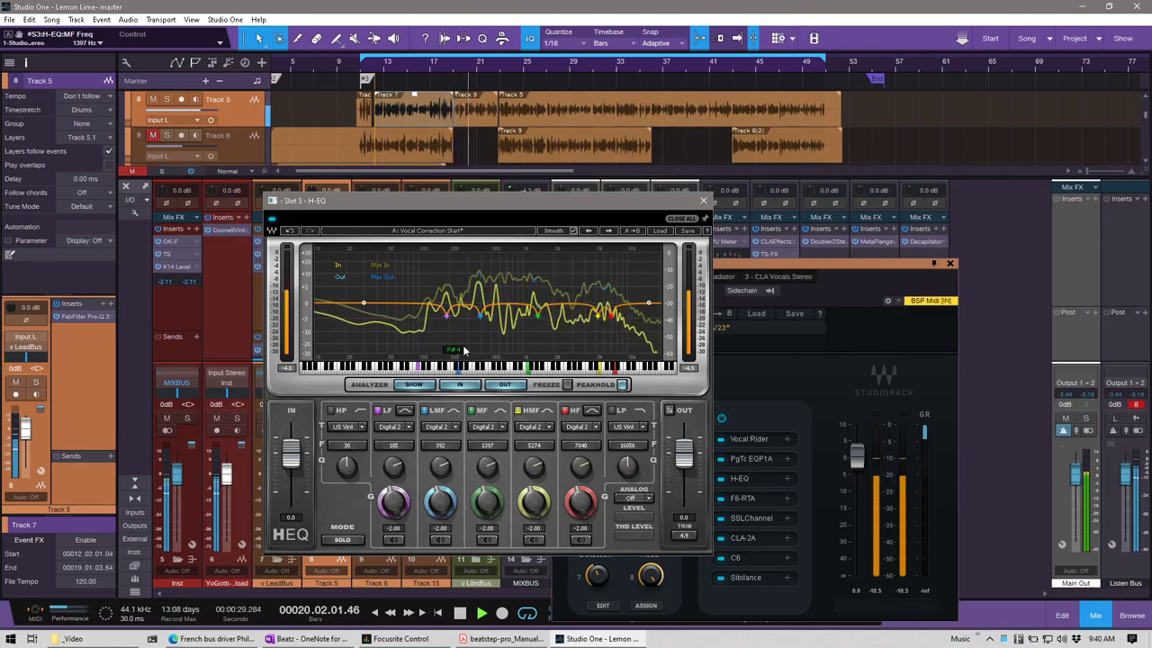
pyautogui.click(703, 200)
# - Check the lead bus F6-RTA curve and adjust the SSLChannel compressor threshold
pyautogui.click(741, 498)
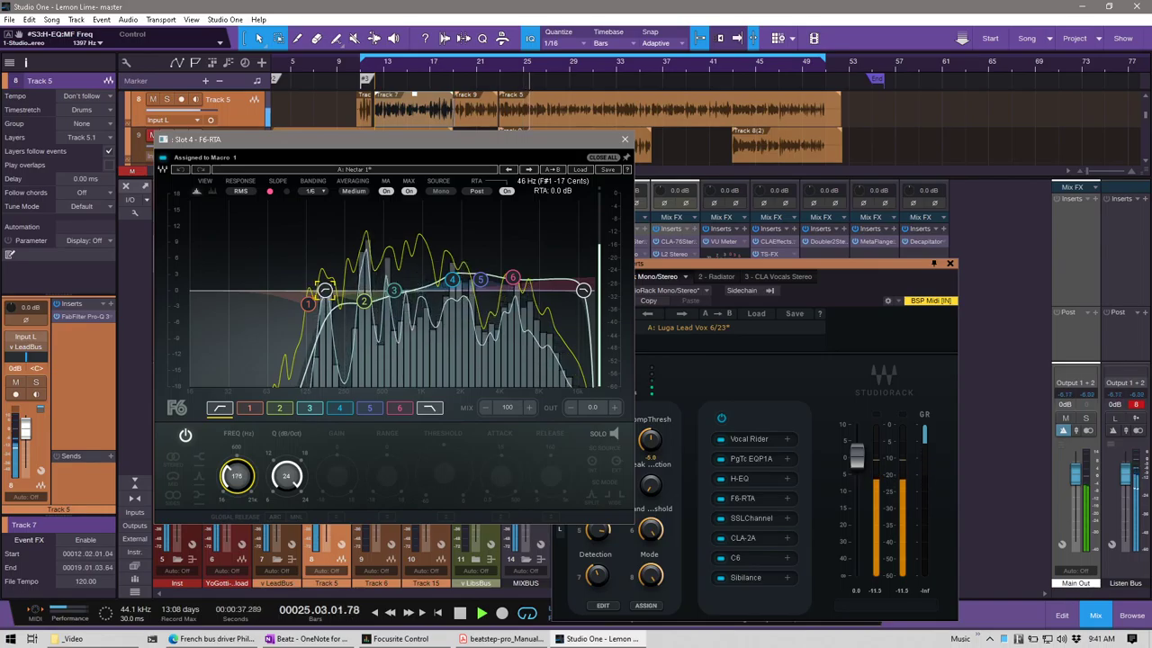
pyautogui.click(752, 517)
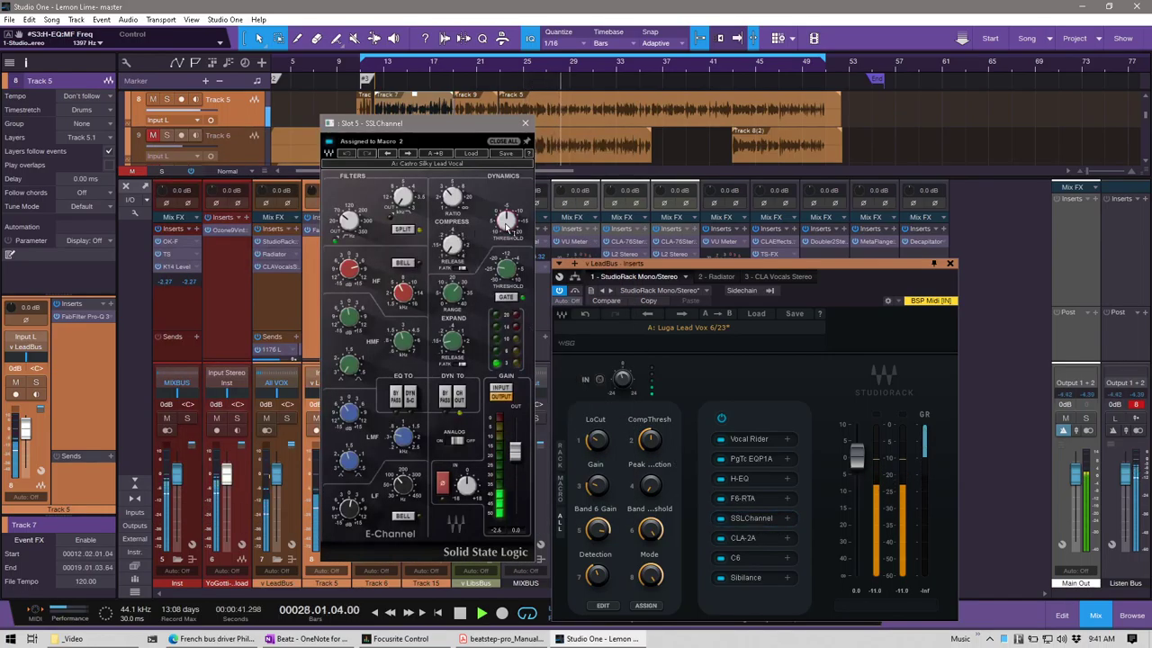
pyautogui.click(508, 221)
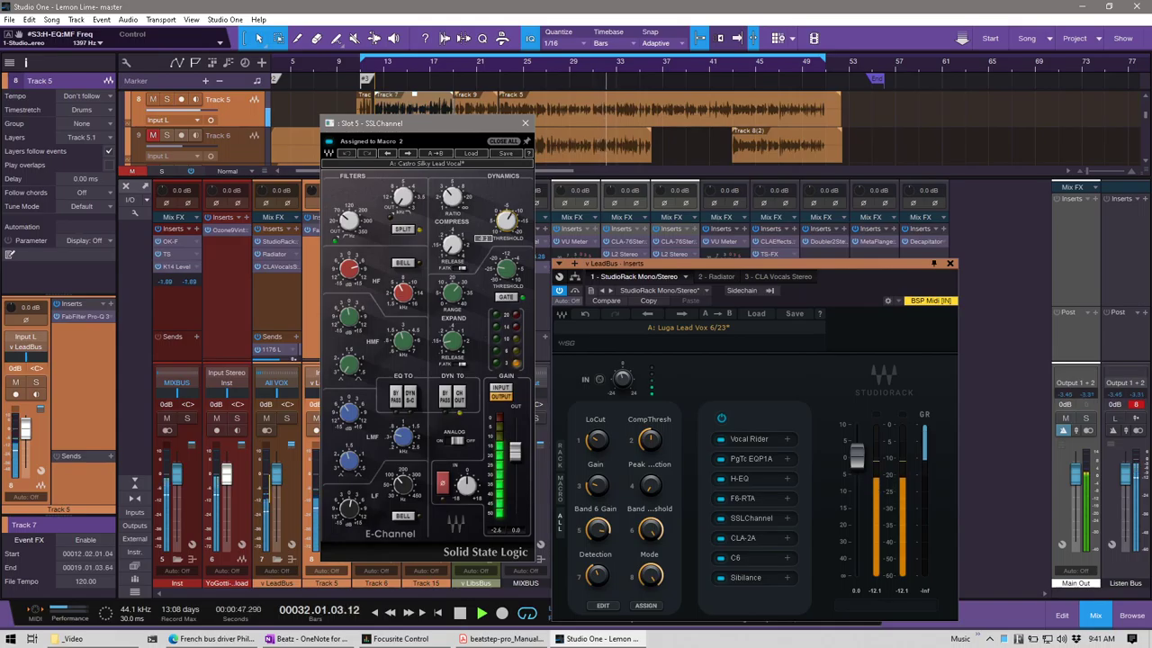
pyautogui.scroll(-3, 507, 221)
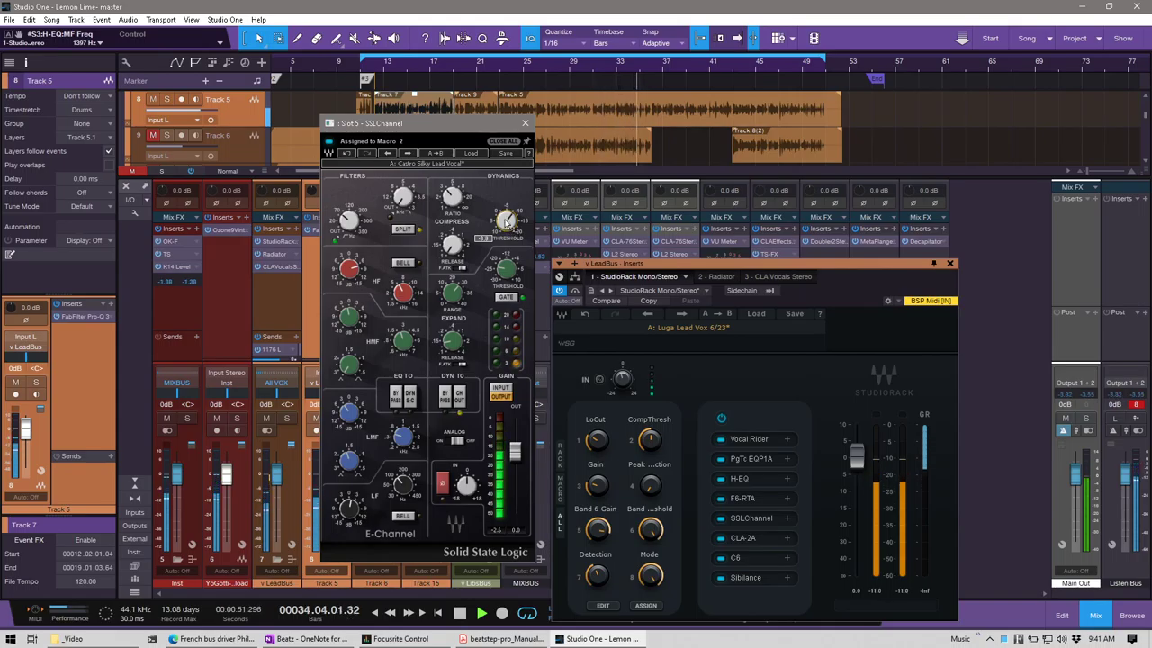
# - Set the CLA-2A peak reduction in the lead bus StudioRack to about 49
pyautogui.click(743, 538)
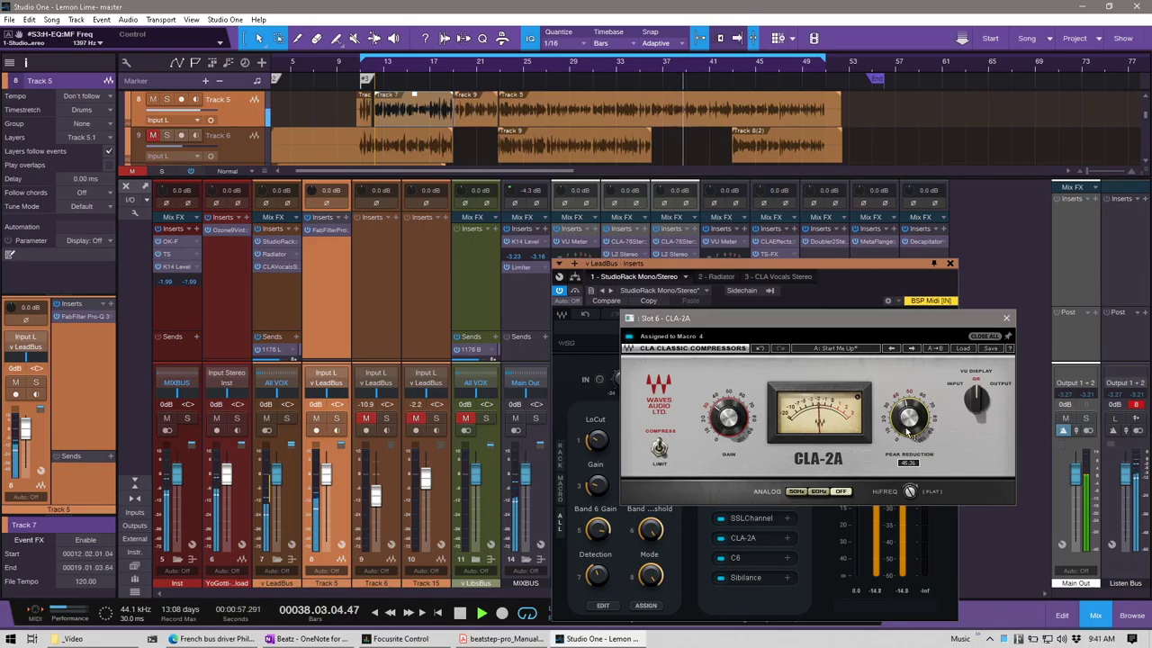
pyautogui.moveTo(907, 421); pyautogui.dragTo(907, 419)
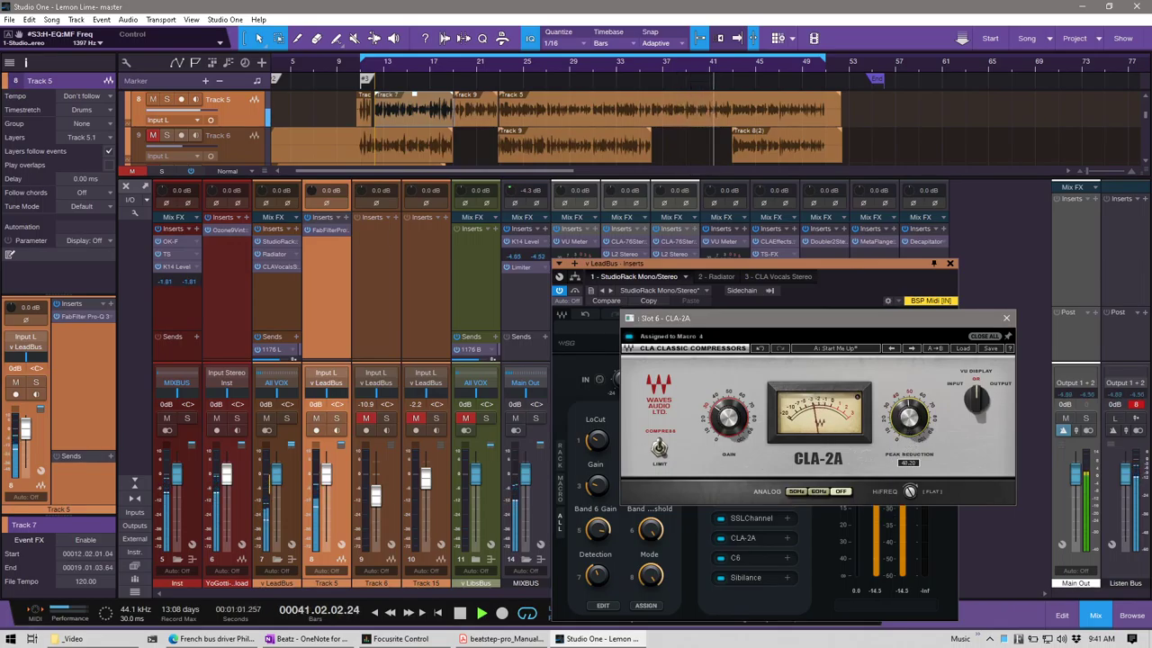
pyautogui.moveTo(904, 421); pyautogui.dragTo(905, 419)
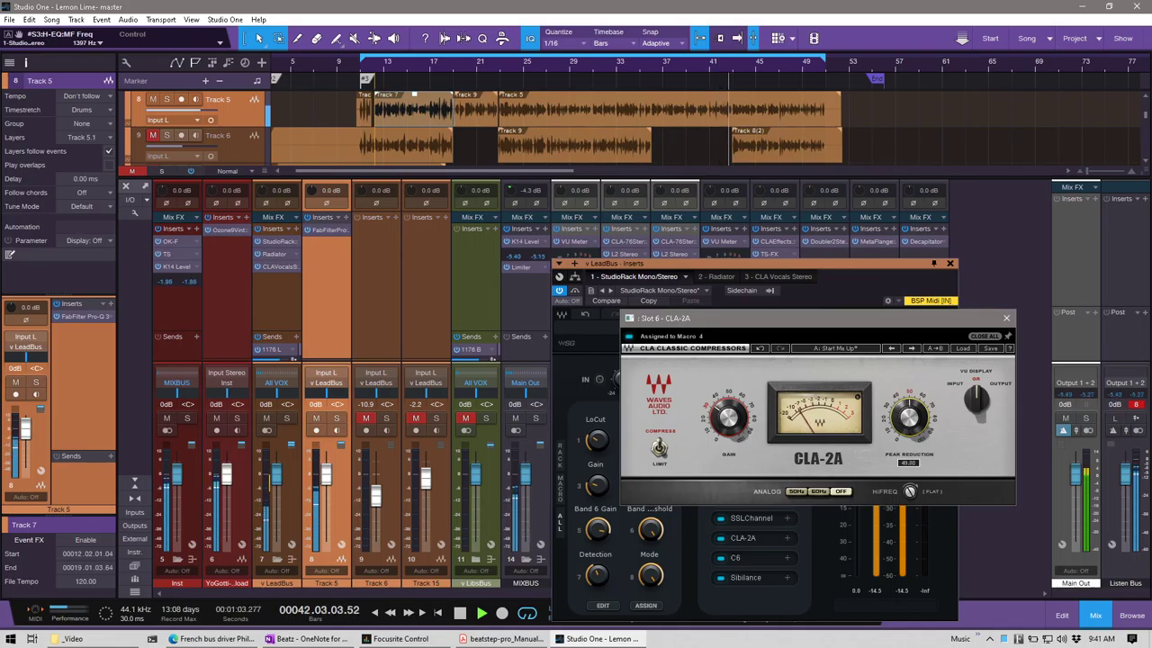
# - Fine-tune the CLA-2A gain in the lead bus StudioRack and close the compressor
pyautogui.moveTo(729, 416); pyautogui.dragTo(729, 415)
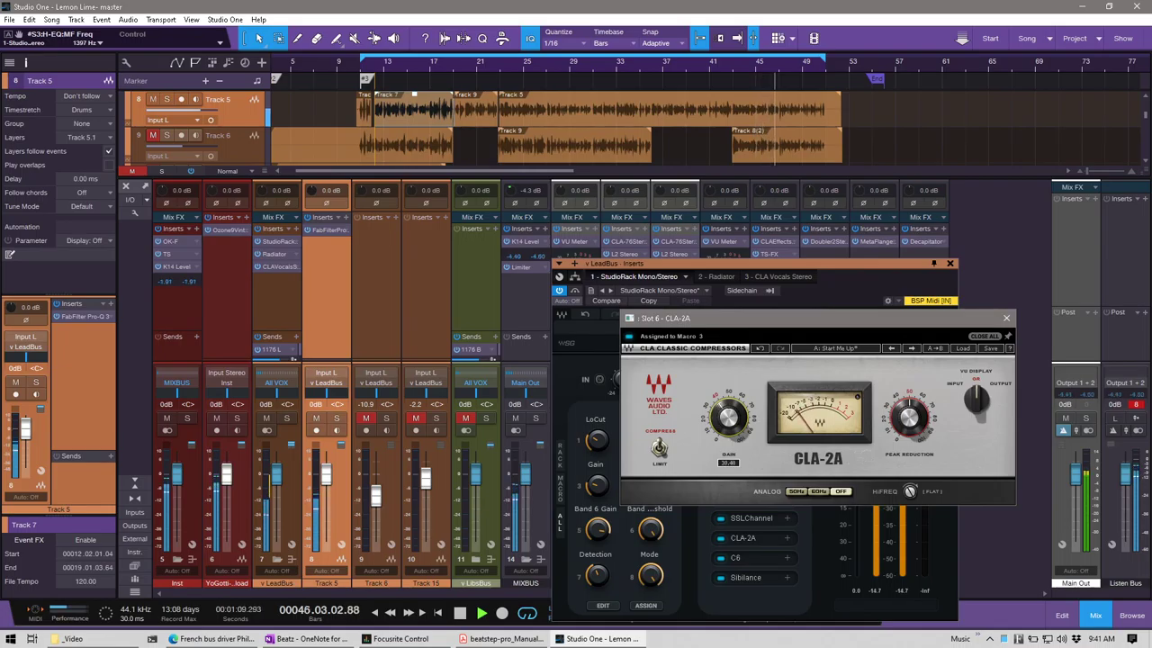
pyautogui.moveTo(718, 427); pyautogui.dragTo(723, 423)
pyautogui.click(1006, 318)
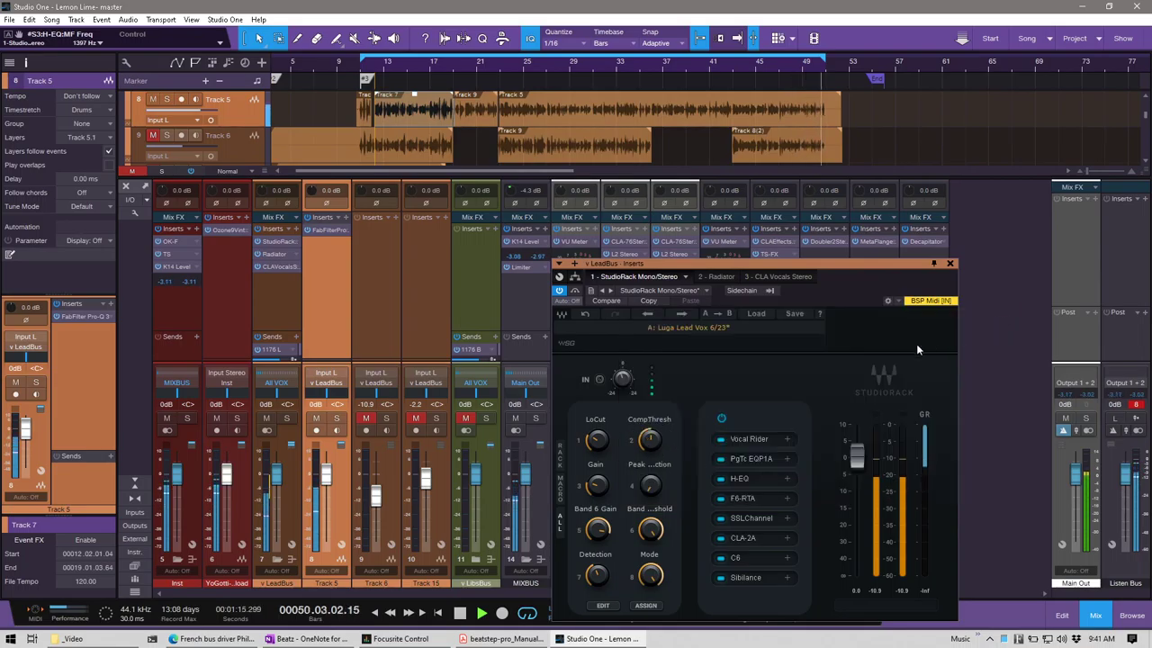
# - Load the Vox Lead C user preset into the lead bus C6
pyautogui.click(752, 558)
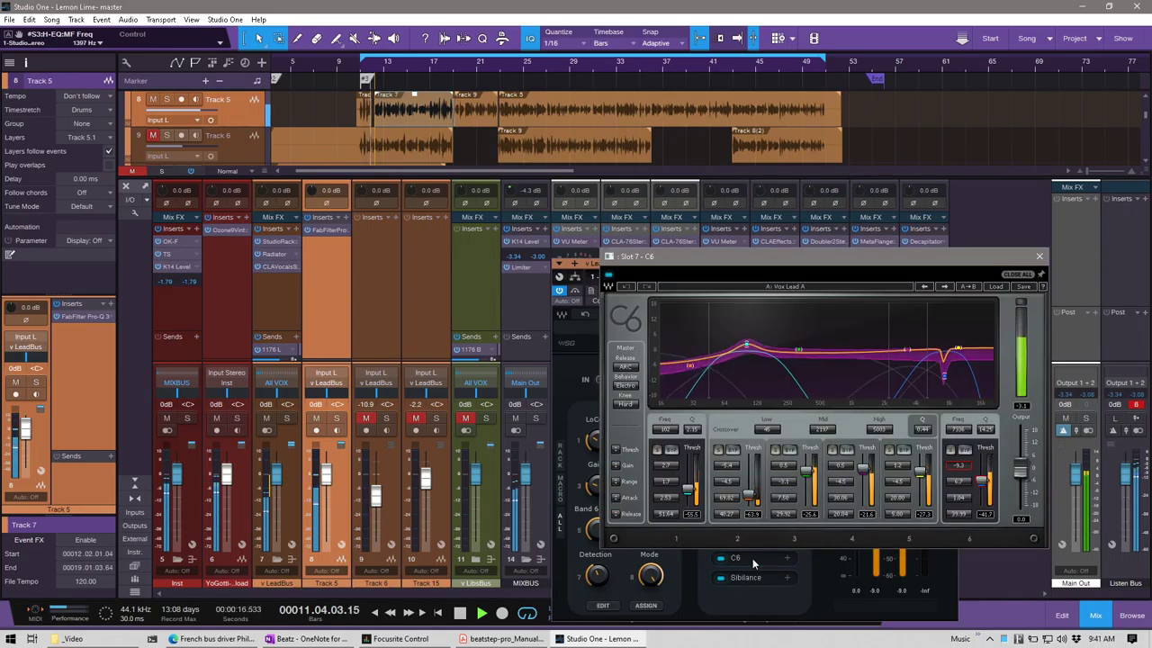
pyautogui.click(997, 286)
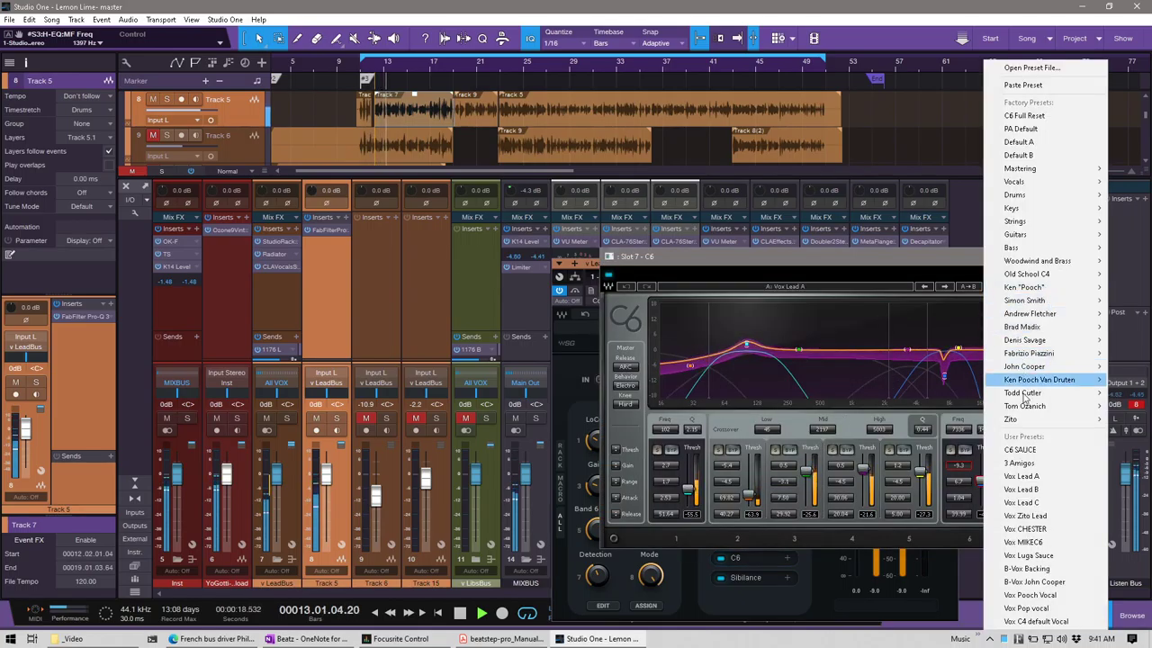
pyautogui.click(1033, 504)
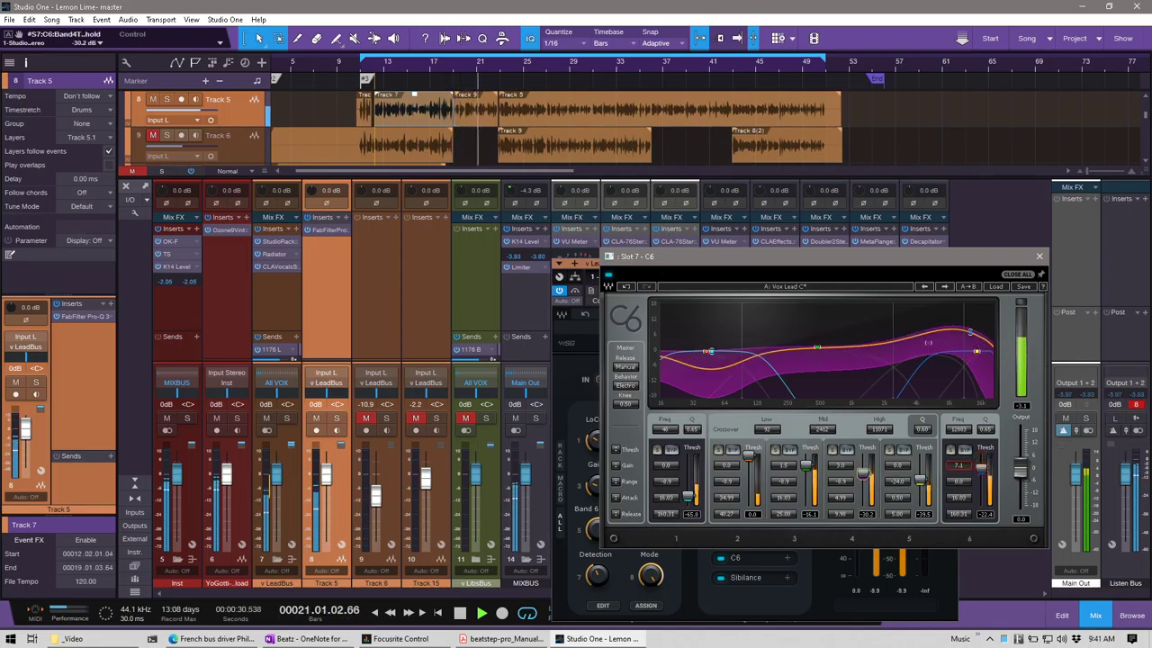
# - Set the C6 thresholds to about -44.6 dB (band 1), -61.8 dB (band 2), -22.3 dB (band 3) and -29.4 dB (band 4)
pyautogui.moveTo(804, 463); pyautogui.dragTo(697, 481)
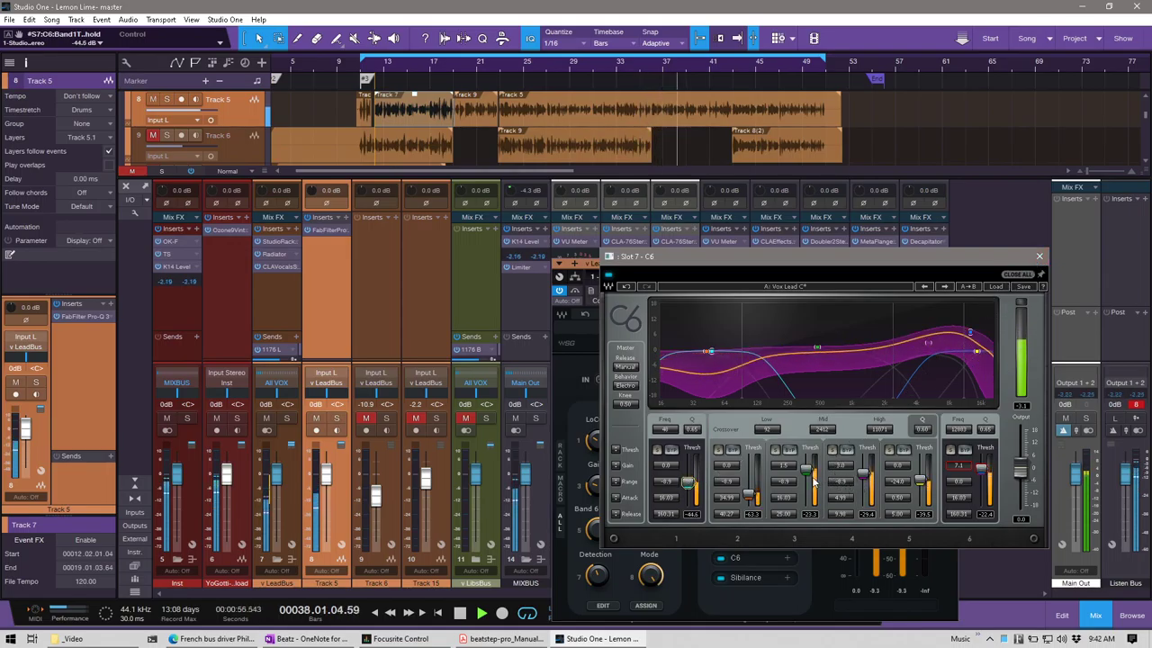
pyautogui.moveTo(748, 494); pyautogui.dragTo(748, 490)
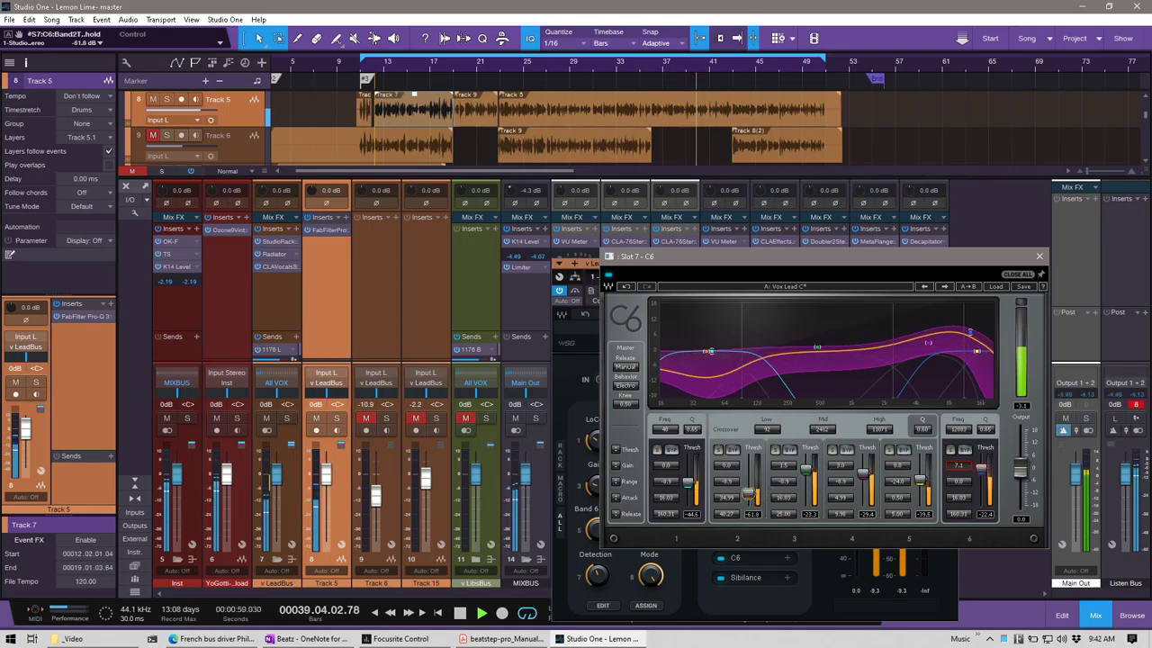
pyautogui.click(1039, 258)
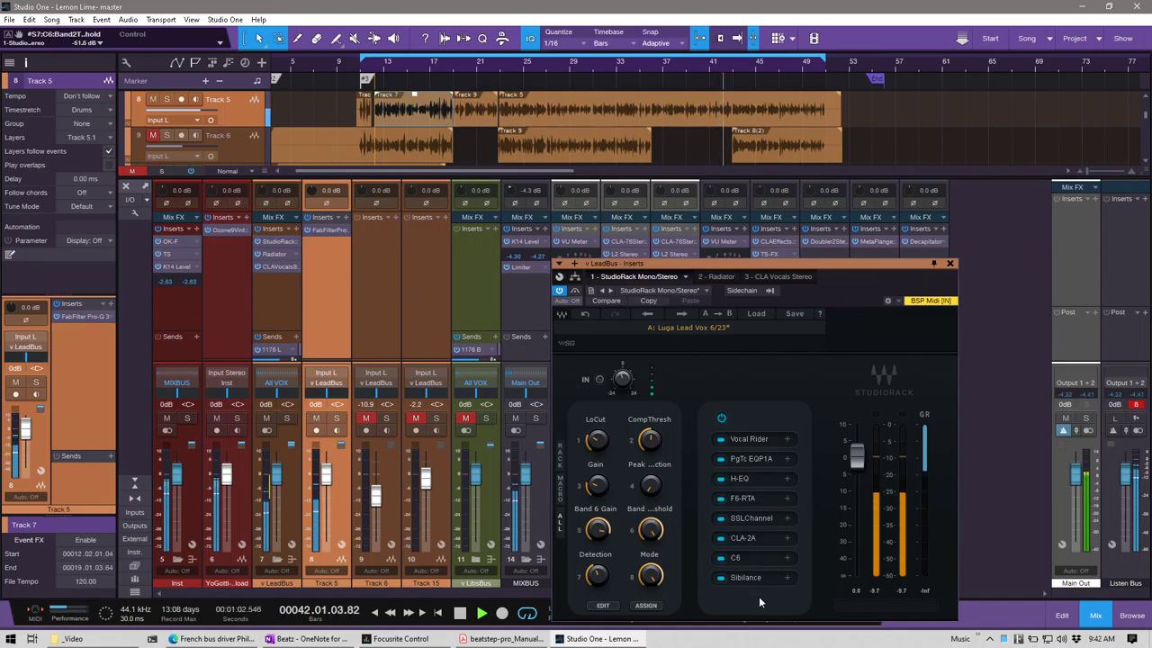
# - Load the ButterVox preset into the lead bus Sibilance de-esser and close the StudioRack
pyautogui.click(745, 577)
pyautogui.click(871, 220)
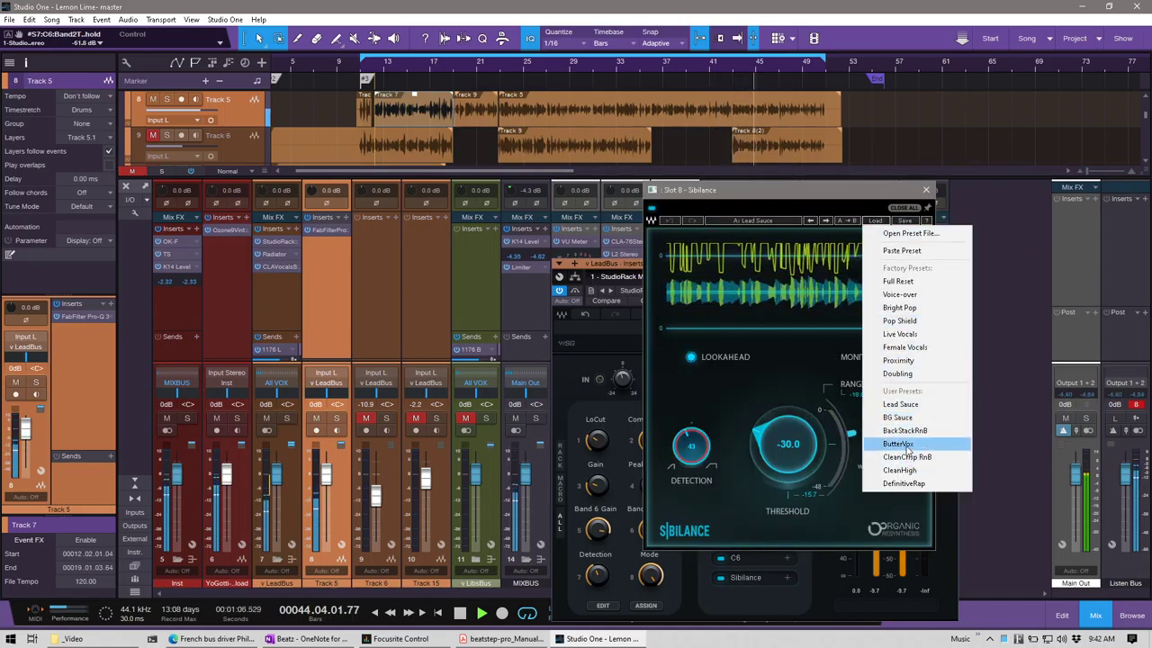
pyautogui.click(897, 444)
pyautogui.click(925, 189)
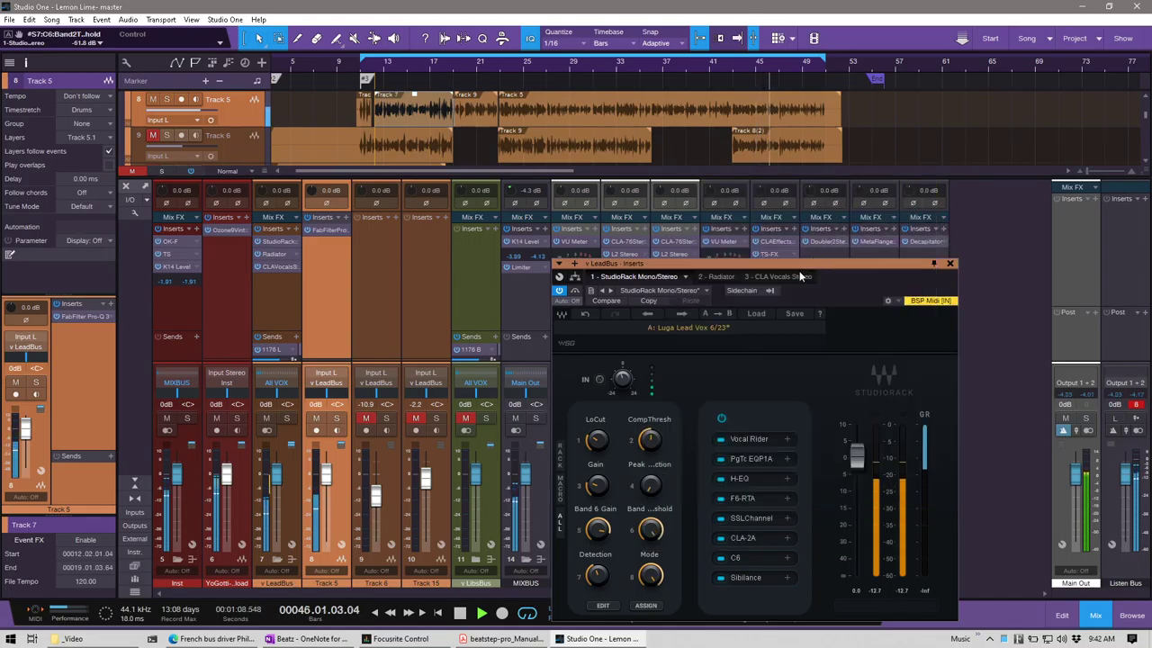
pyautogui.moveTo(801, 272); pyautogui.dragTo(860, 236)
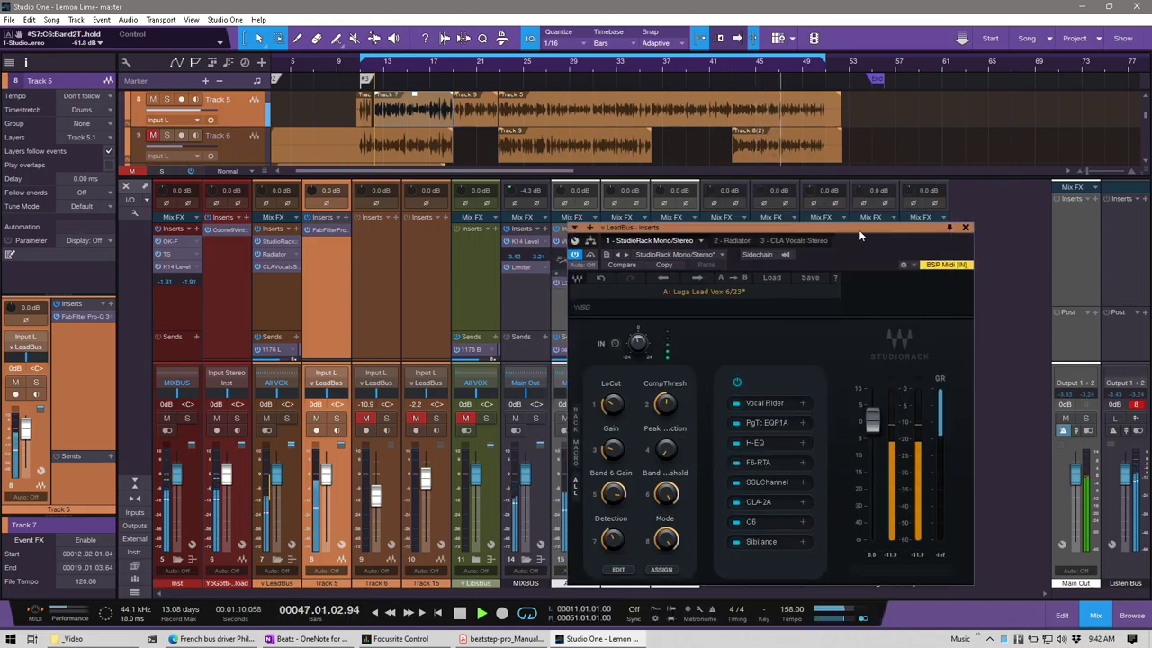
pyautogui.click(965, 230)
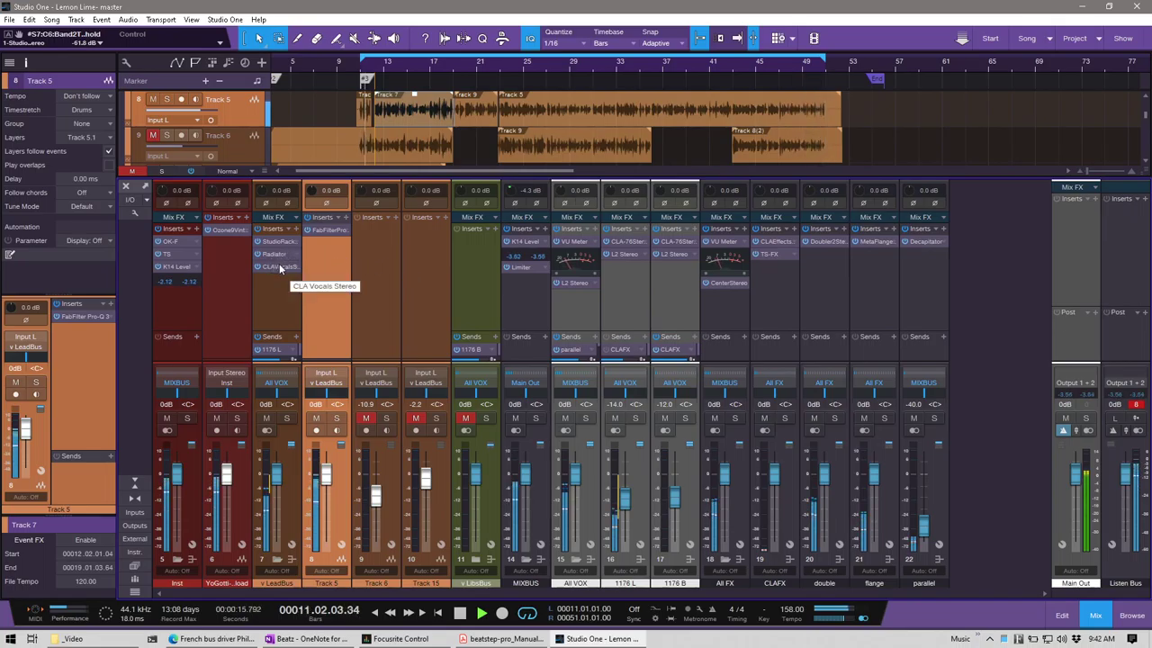
# - Enlarge the sends area of the mixer channels and collapse the Inst folder
pyautogui.moveTo(288, 331); pyautogui.dragTo(290, 311)
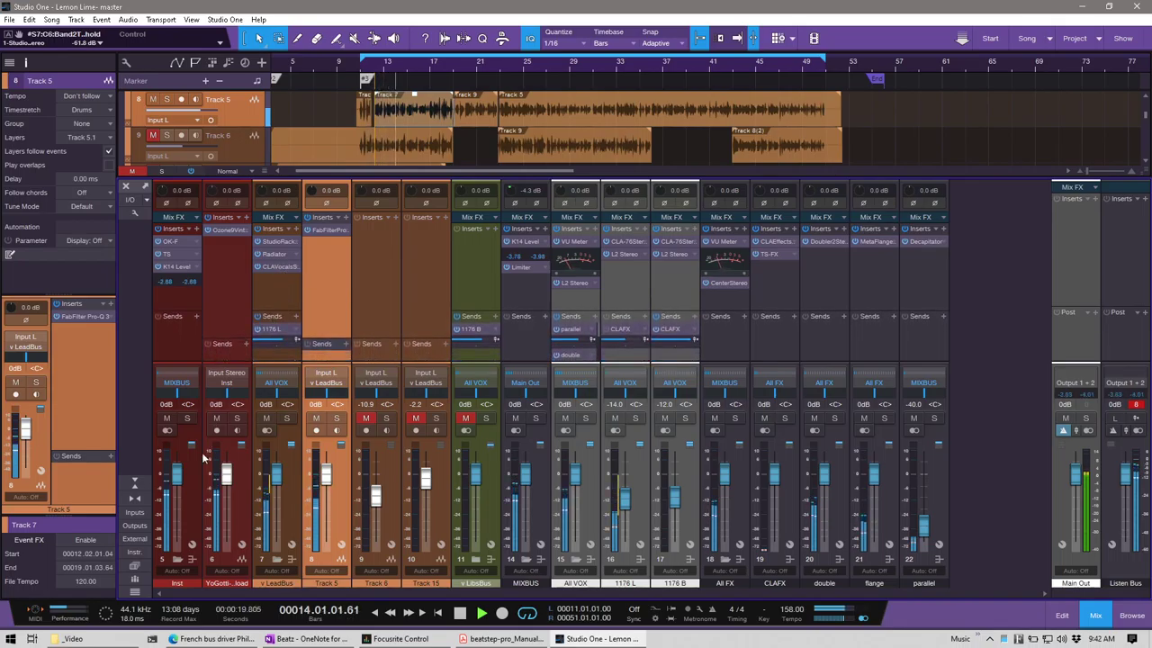
pyautogui.click(181, 561)
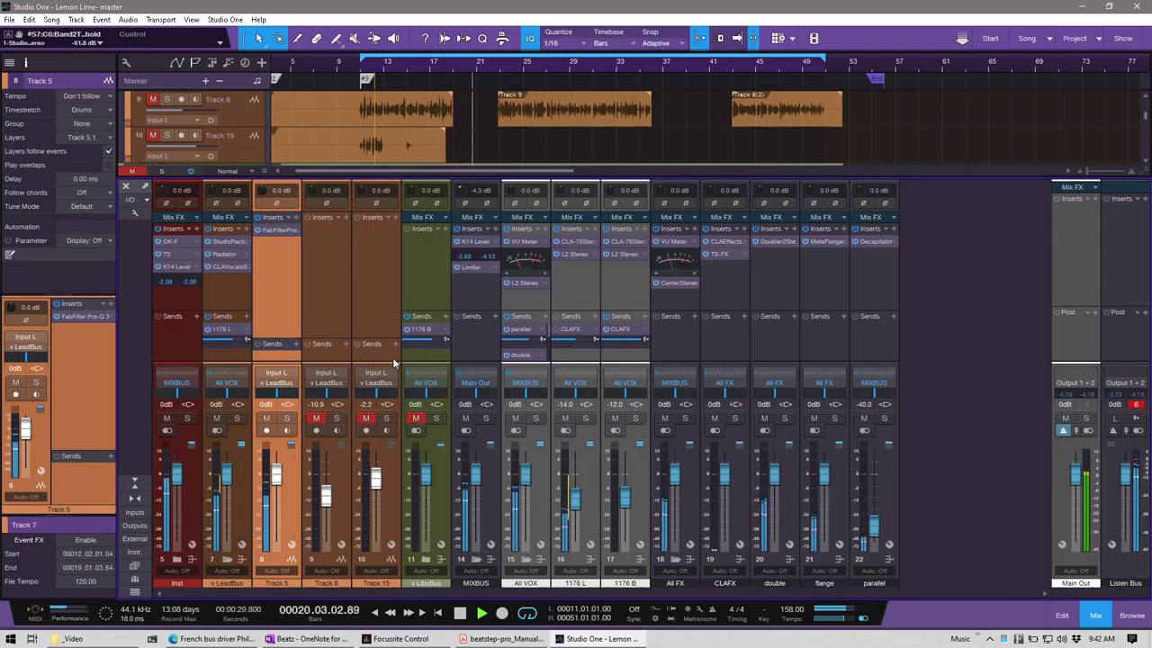
# - Extend the start of the second Track 7 event on Track 5 back to 12.01.01.00 and audition it from bar 11
pyautogui.press('F3')
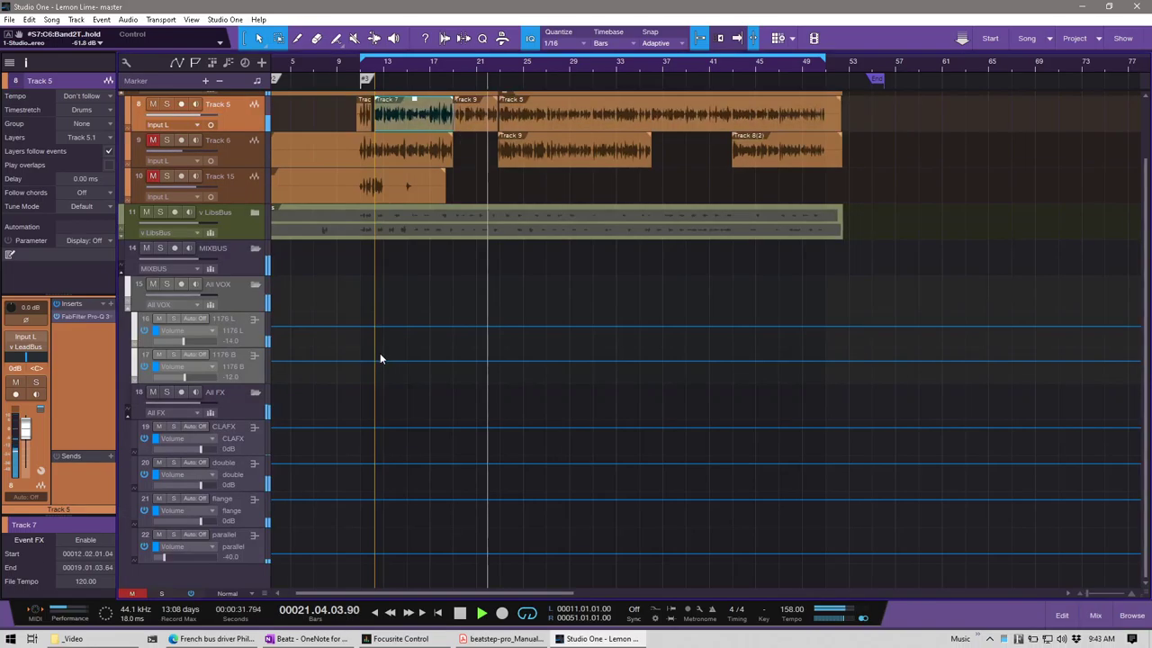
pyautogui.scroll(6, 338, 63)
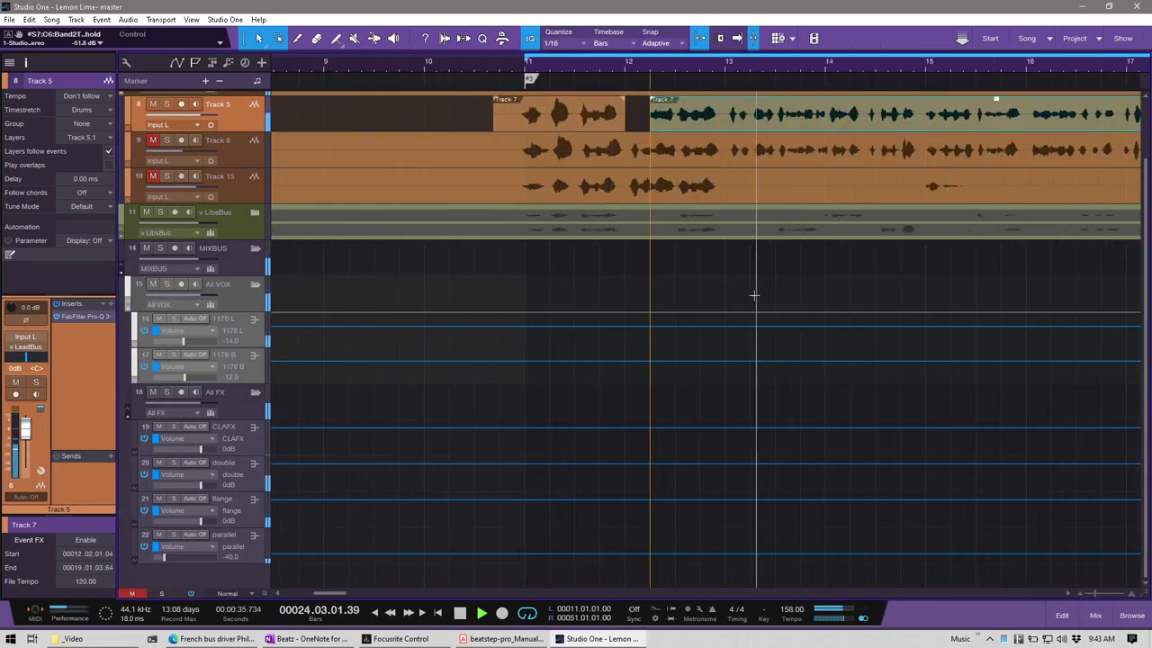
pyautogui.scroll(2, 746, 313)
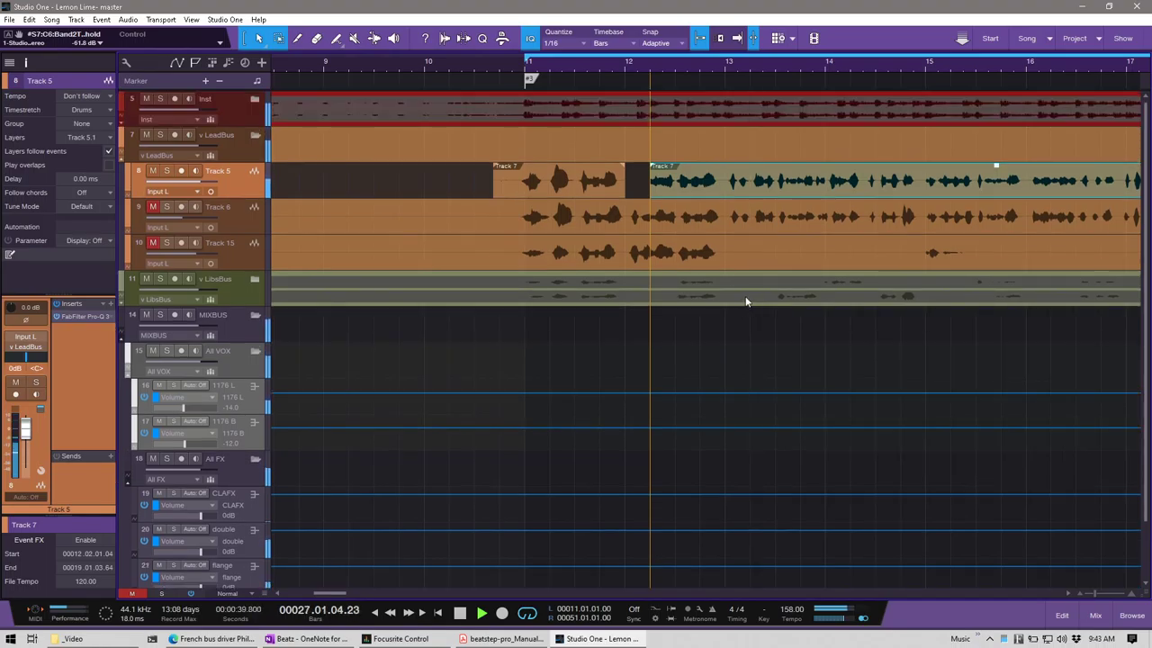
pyautogui.click(529, 76)
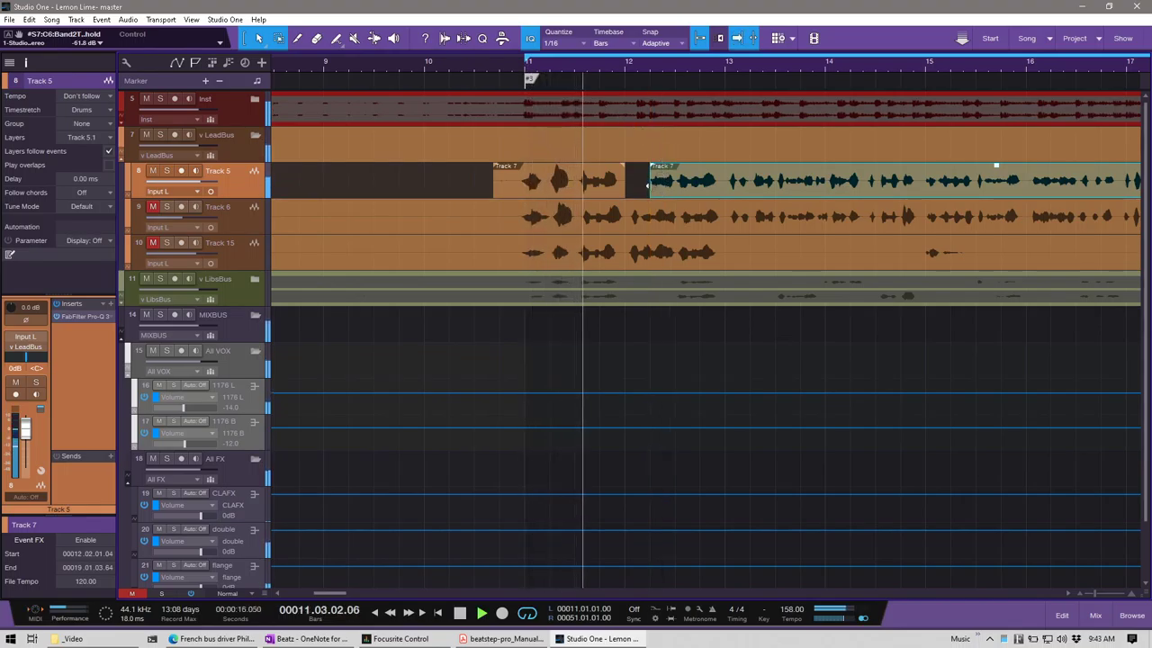
pyautogui.press('space')
pyautogui.moveTo(645, 187); pyautogui.dragTo(622, 190)
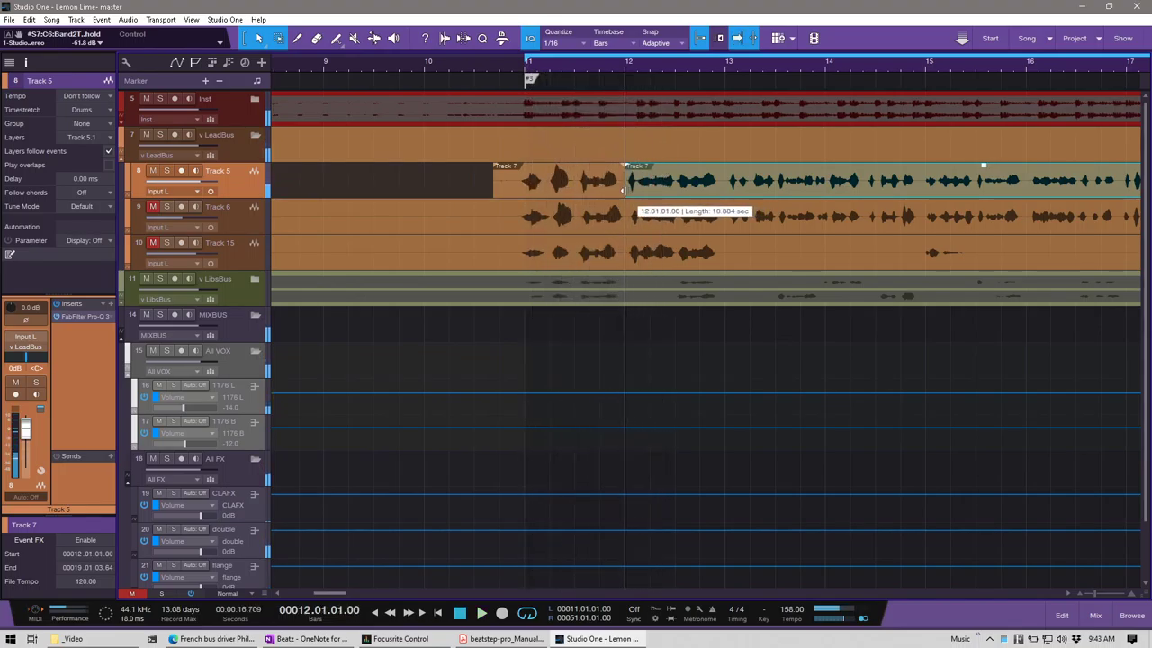
pyautogui.press('space')
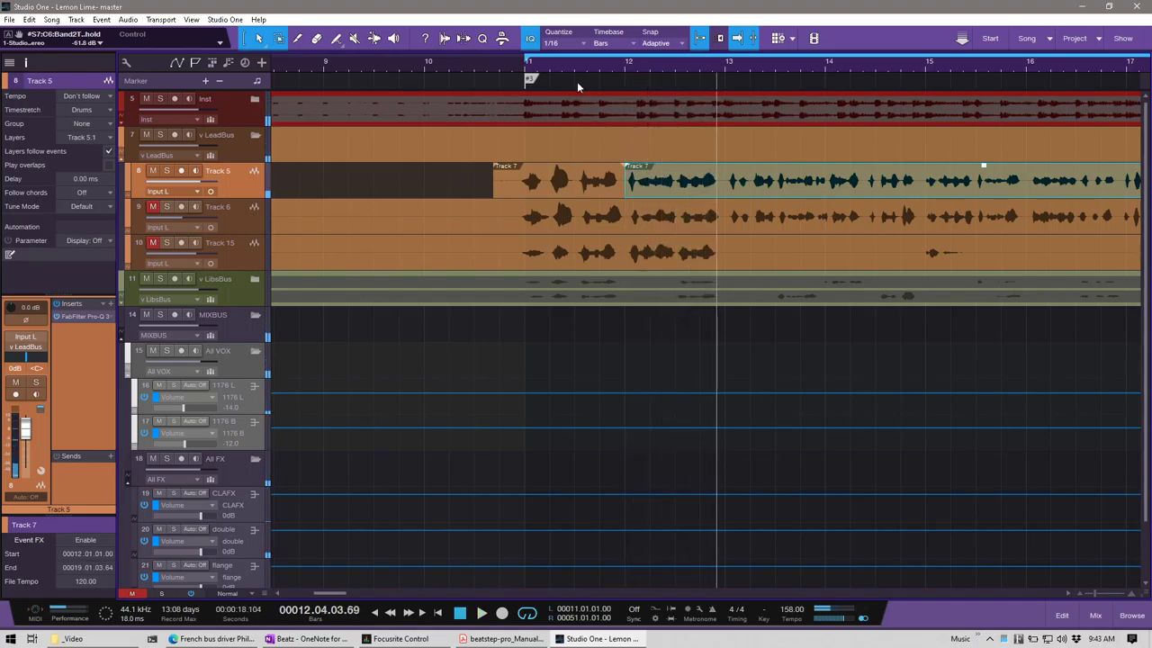
# - Trim the empty starts of the vocal events, with Track 6 and Track 15 starting near bar 11 and Track 13 at 7.03.01.00
pyautogui.scroll(-3, 582, 70)
pyautogui.scroll(-2, 582, 69)
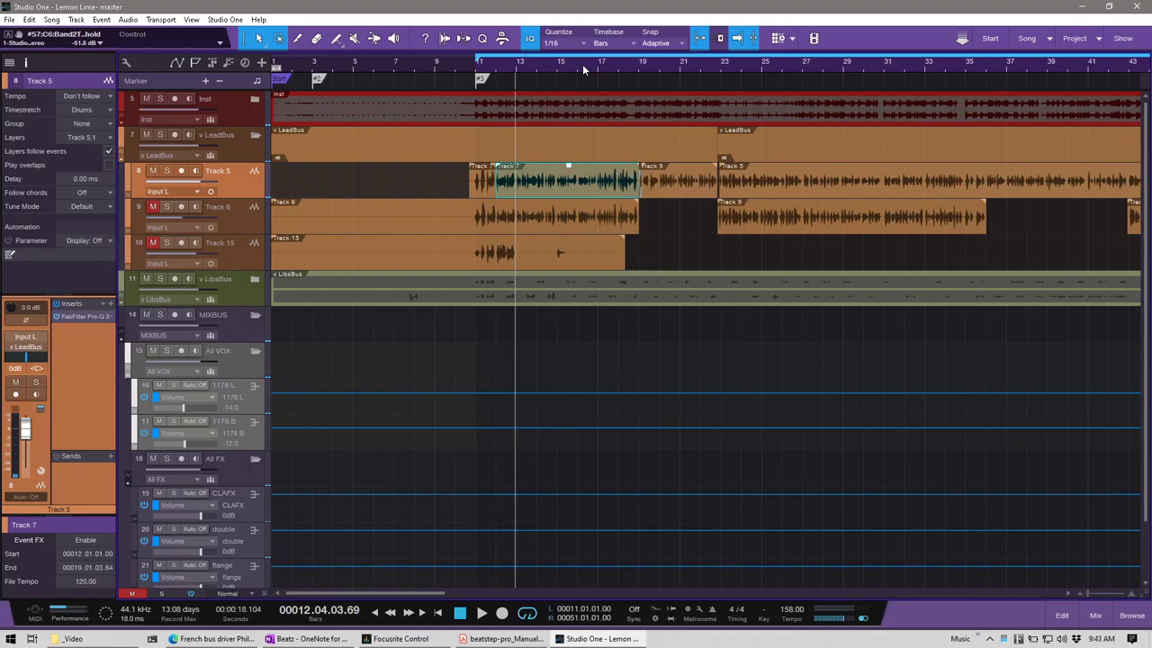
pyautogui.scroll(-2, 582, 66)
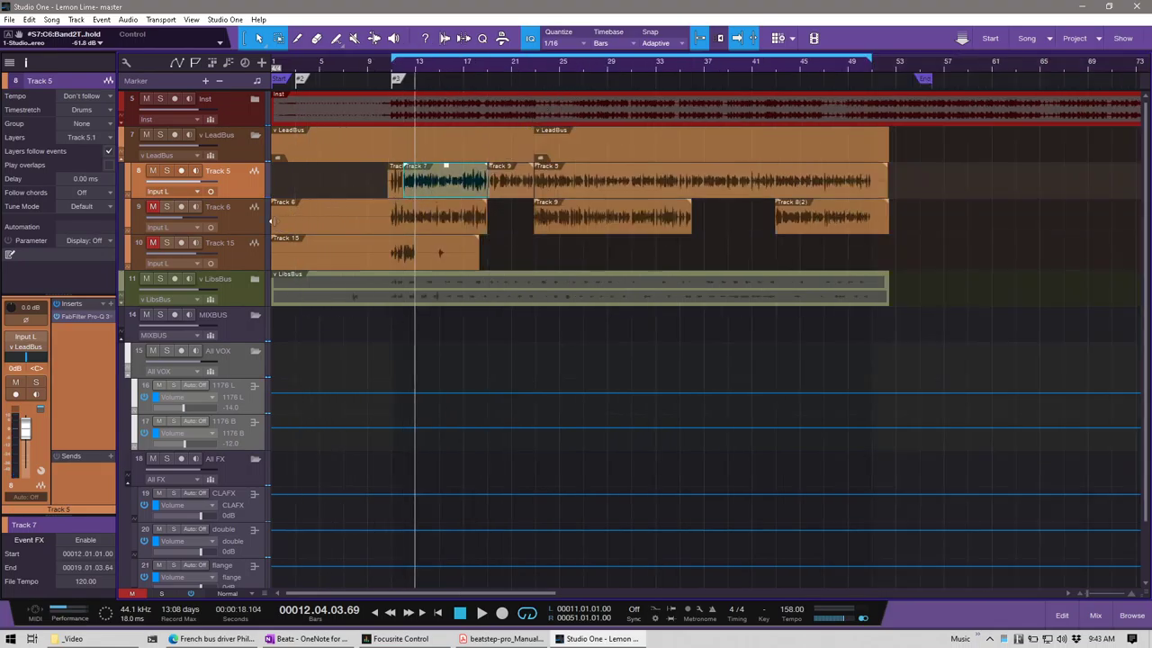
pyautogui.moveTo(274, 221); pyautogui.dragTo(369, 216)
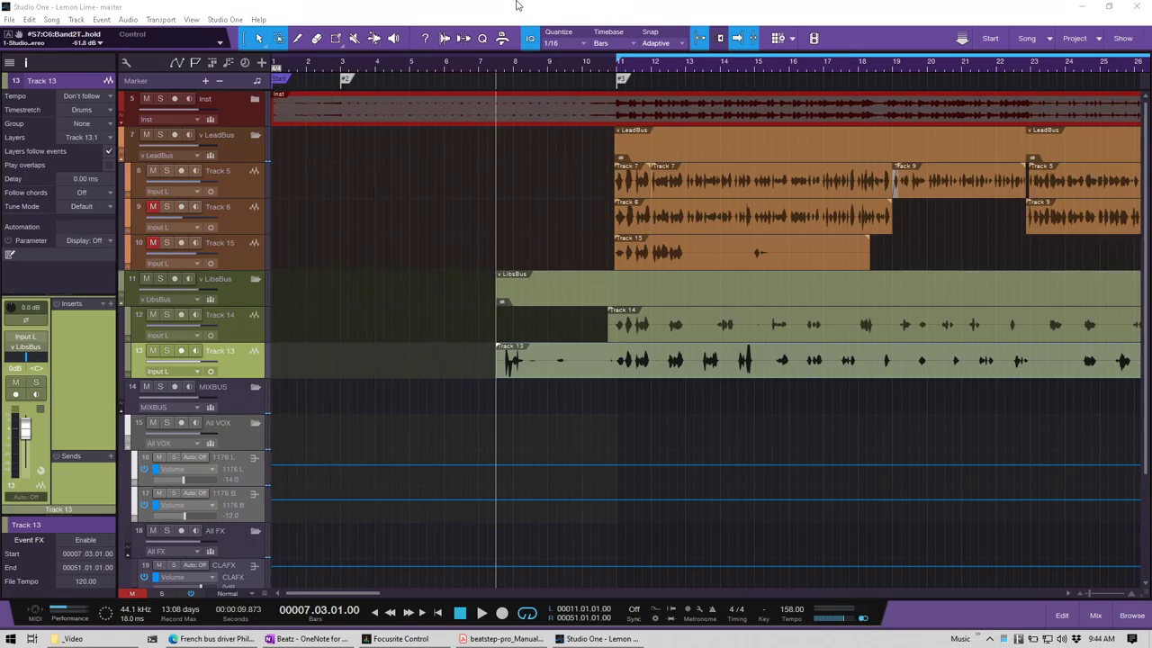
# - Unmute v LibsBus and play the ad-libs with the mix from about bar 7
pyautogui.press('space')
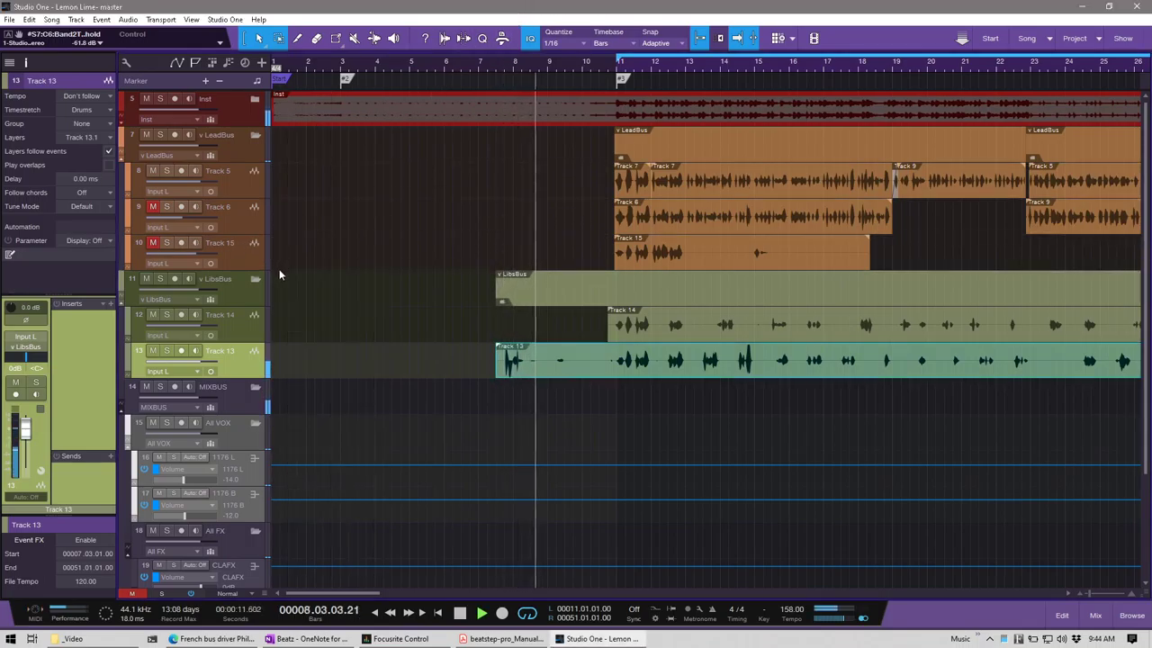
pyautogui.press('F3')
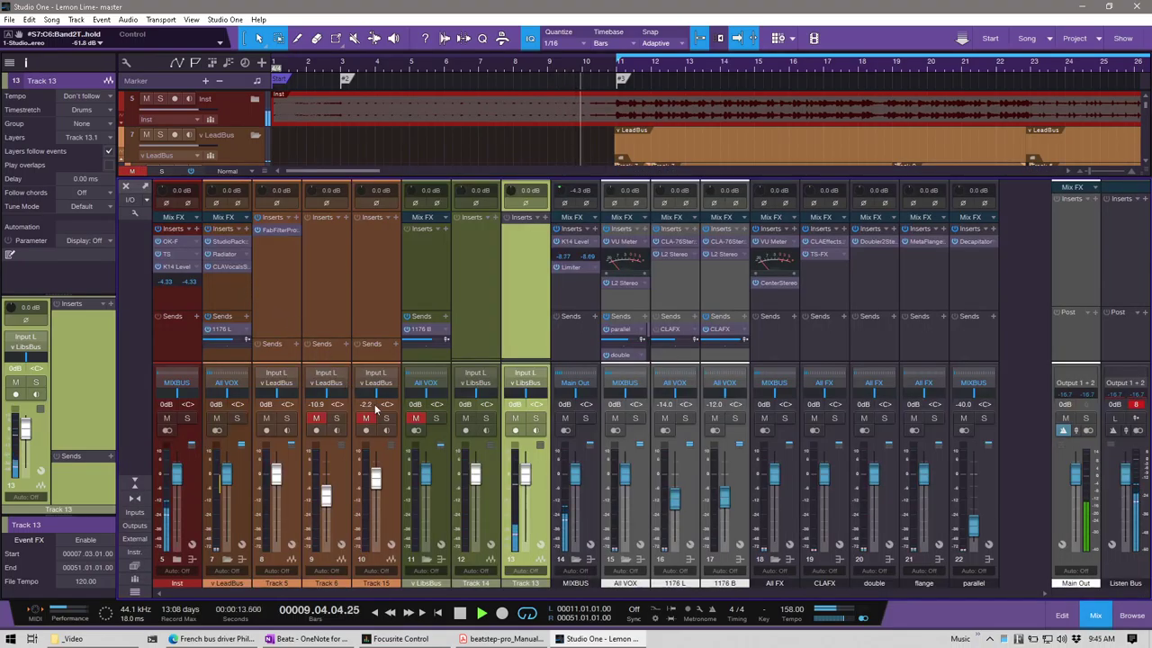
pyautogui.click(415, 419)
pyautogui.press('F3')
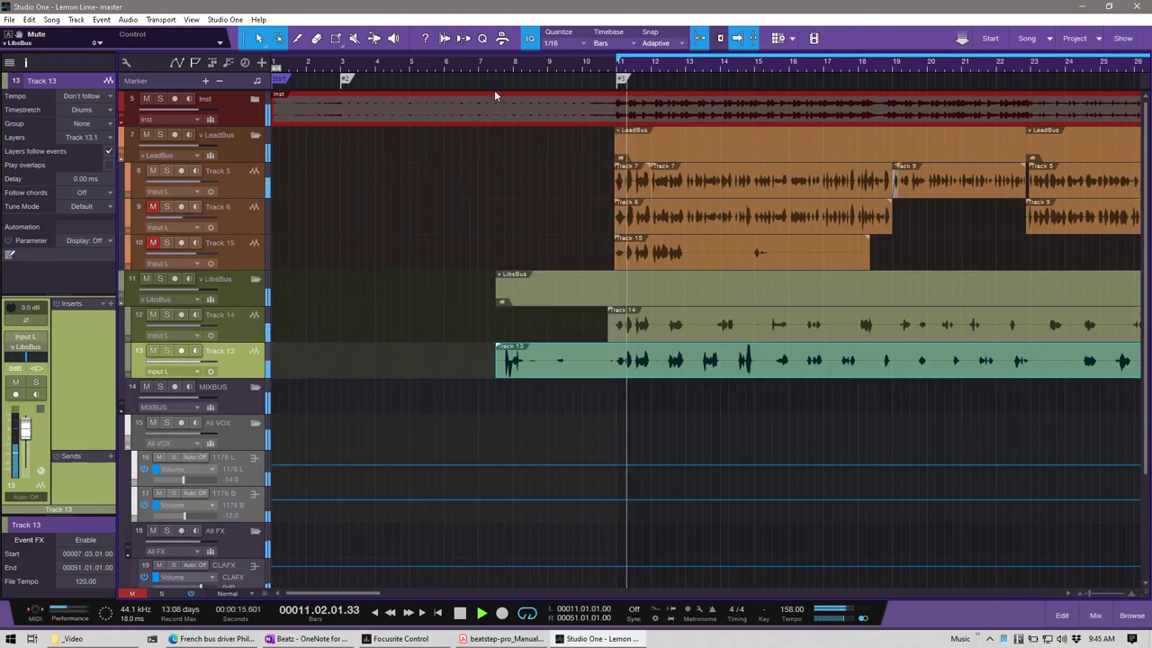
pyautogui.click(486, 65)
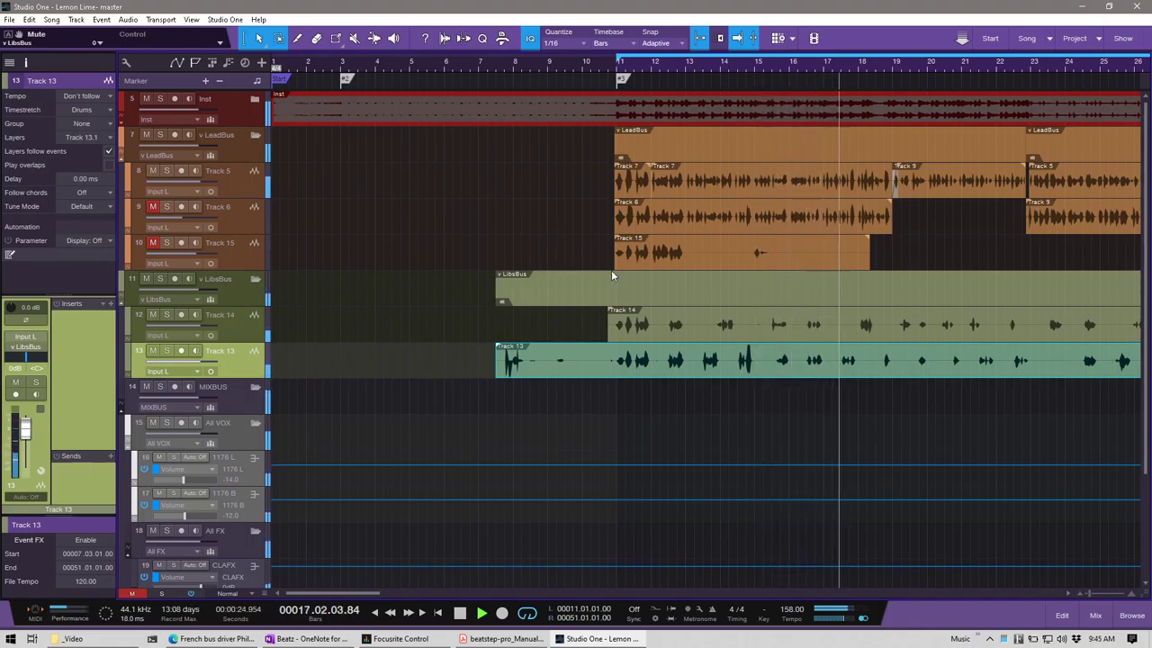
# - Load the Verse BG Bus FX chain from _Luga Sauce onto v LibsBus
pyautogui.press('F3')
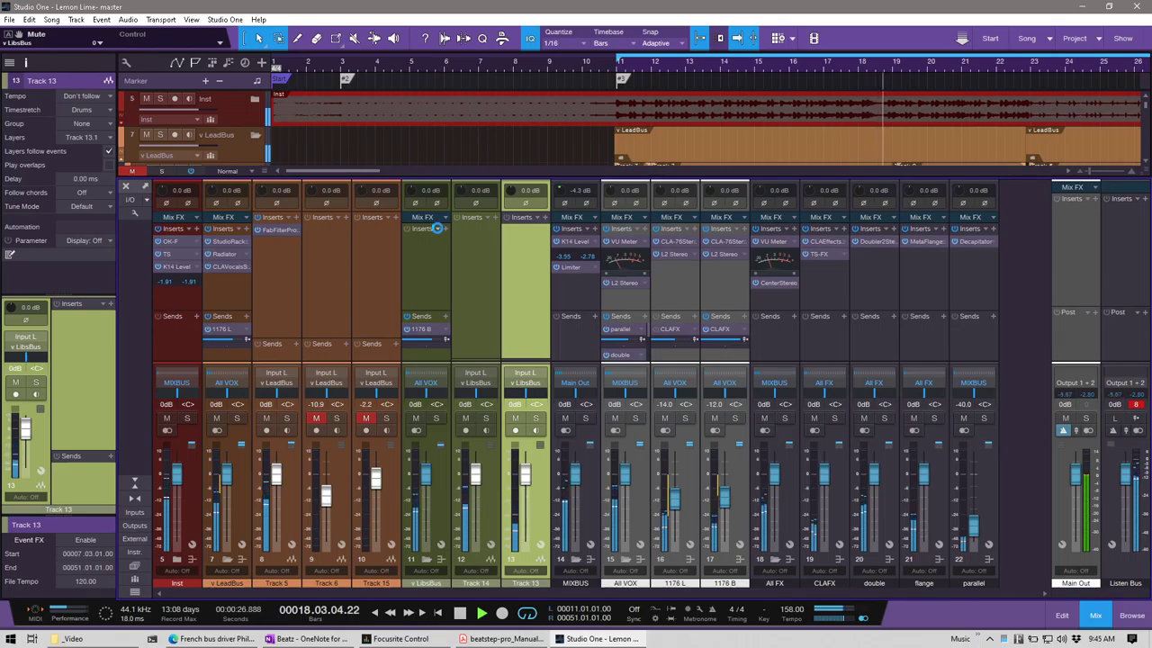
pyautogui.click(437, 230)
pyautogui.moveTo(465, 250)
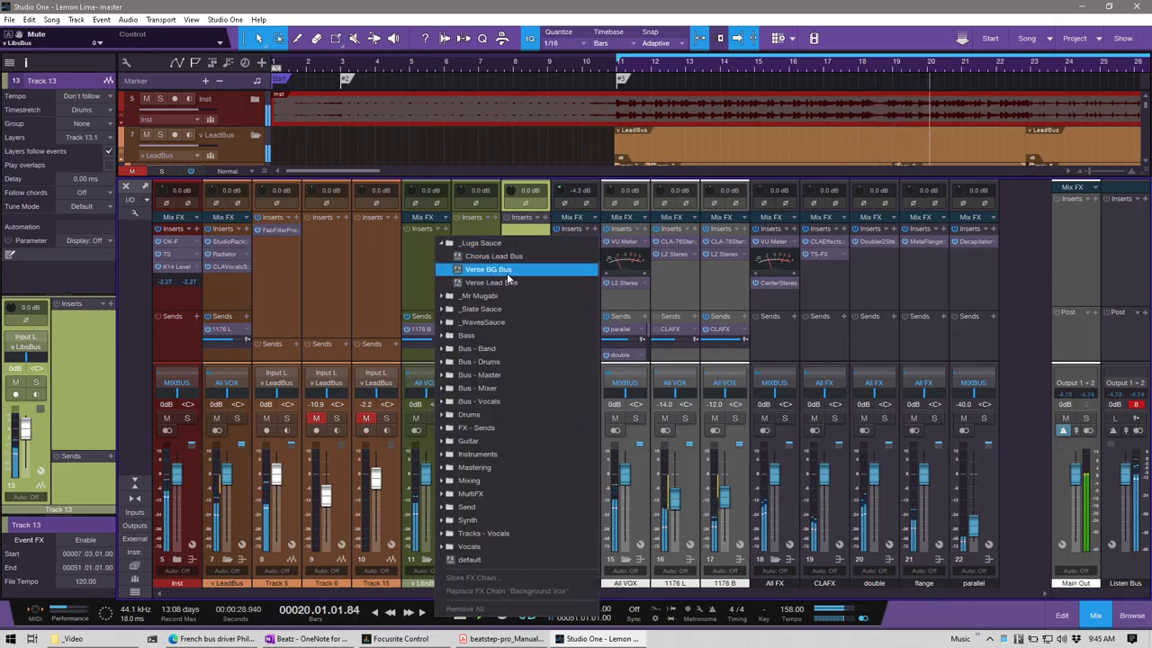
pyautogui.click(506, 274)
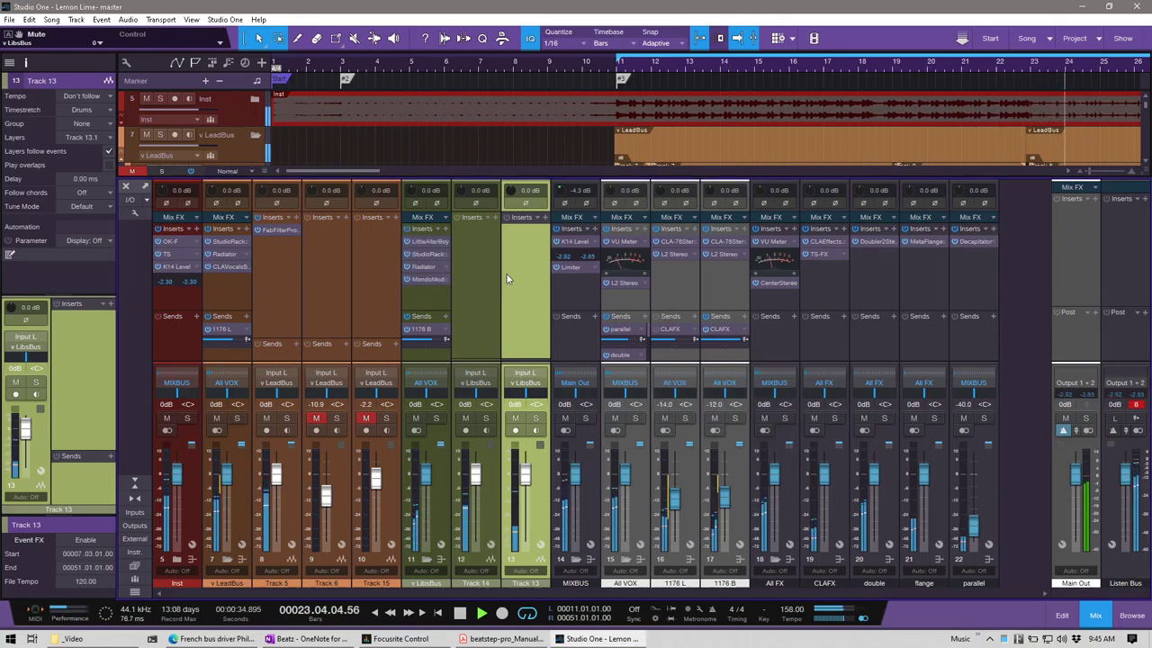
# - Set the MondoMod rotation range on v LibsBus to 23 degrees and close the plug-in
pyautogui.click(435, 280)
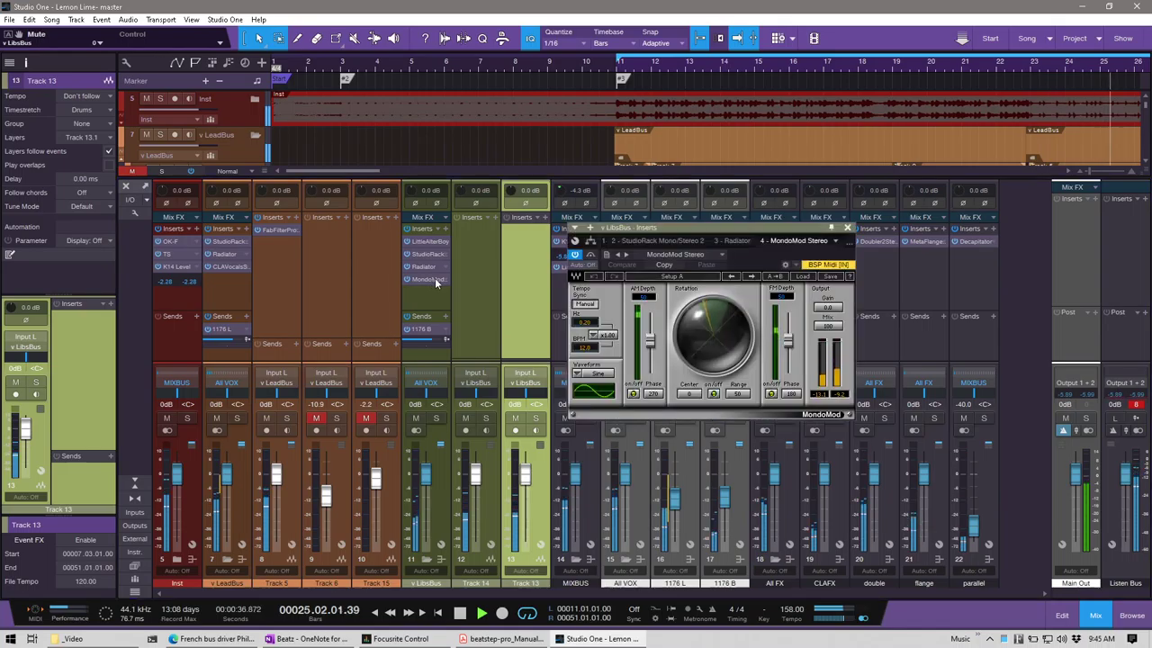
pyautogui.moveTo(738, 398); pyautogui.dragTo(738, 393)
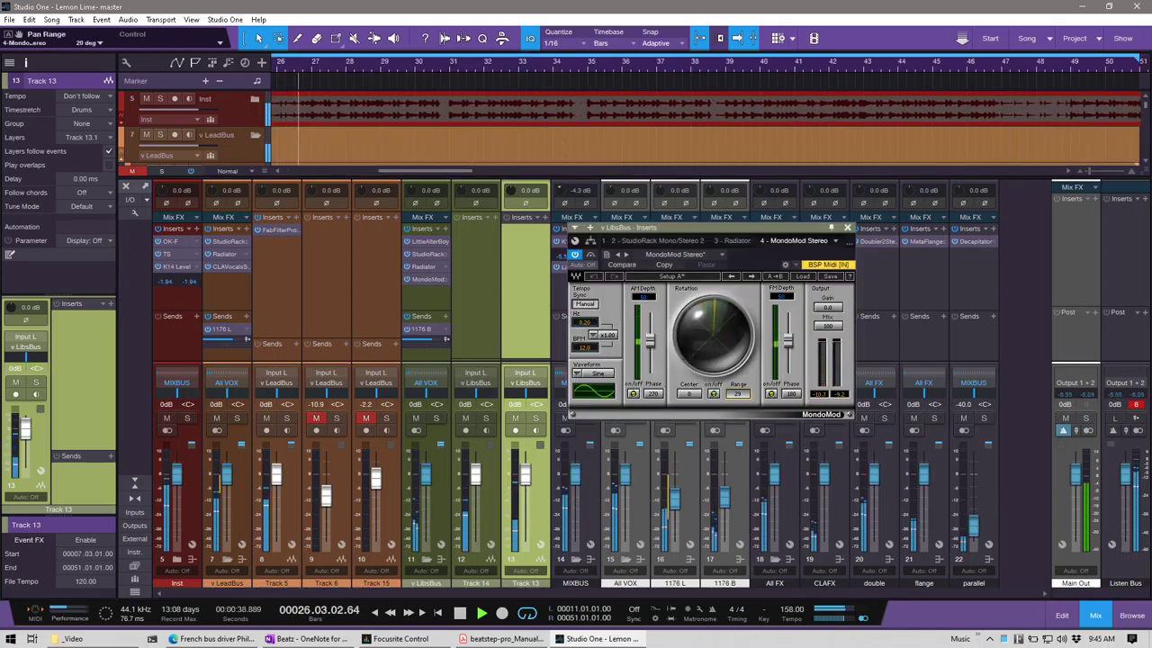
pyautogui.click(847, 228)
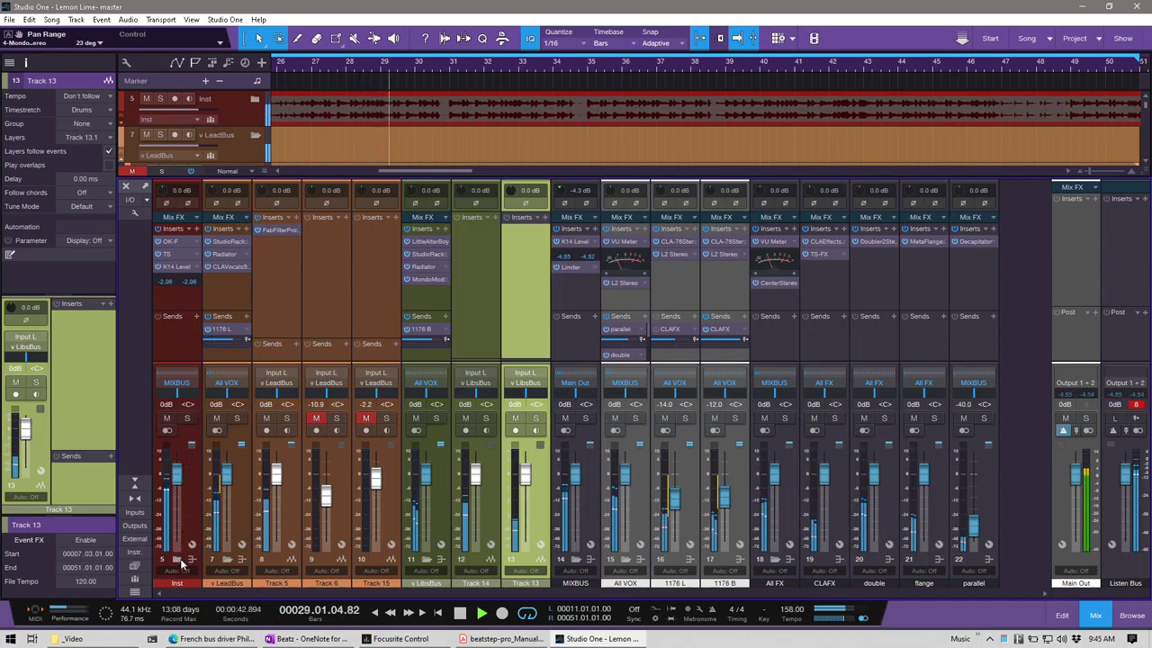
# - Expand the Inst folder and insert Auto-Key on the Yo Gotti instrumental track to detect the song's key
pyautogui.hotkey('ctrl', 'z')
pyautogui.click(249, 223)
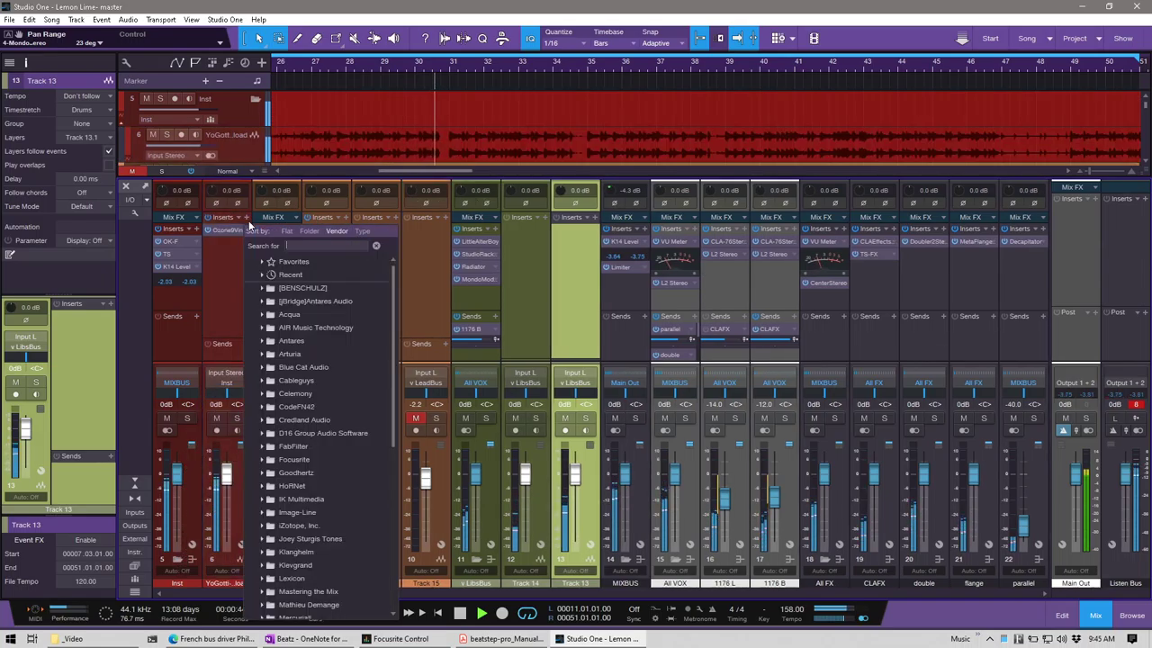
pyautogui.write('key')
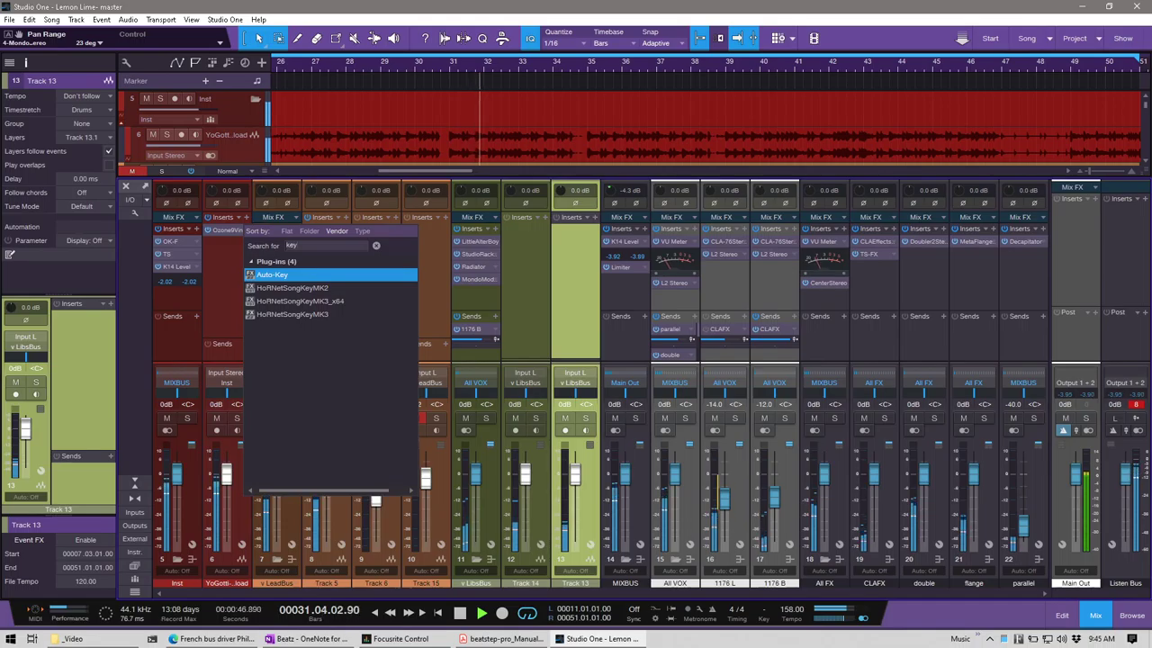
pyautogui.press('Return')
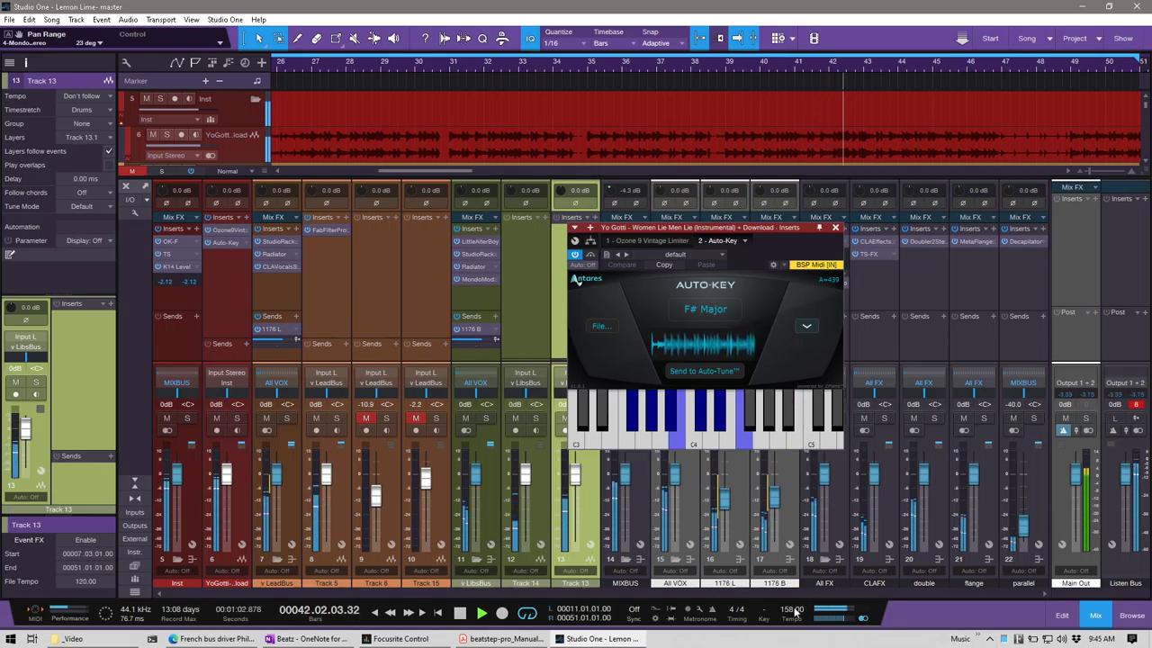
# - Set the song key to F# and remove Auto-Key from the instrumental track
pyautogui.click(766, 614)
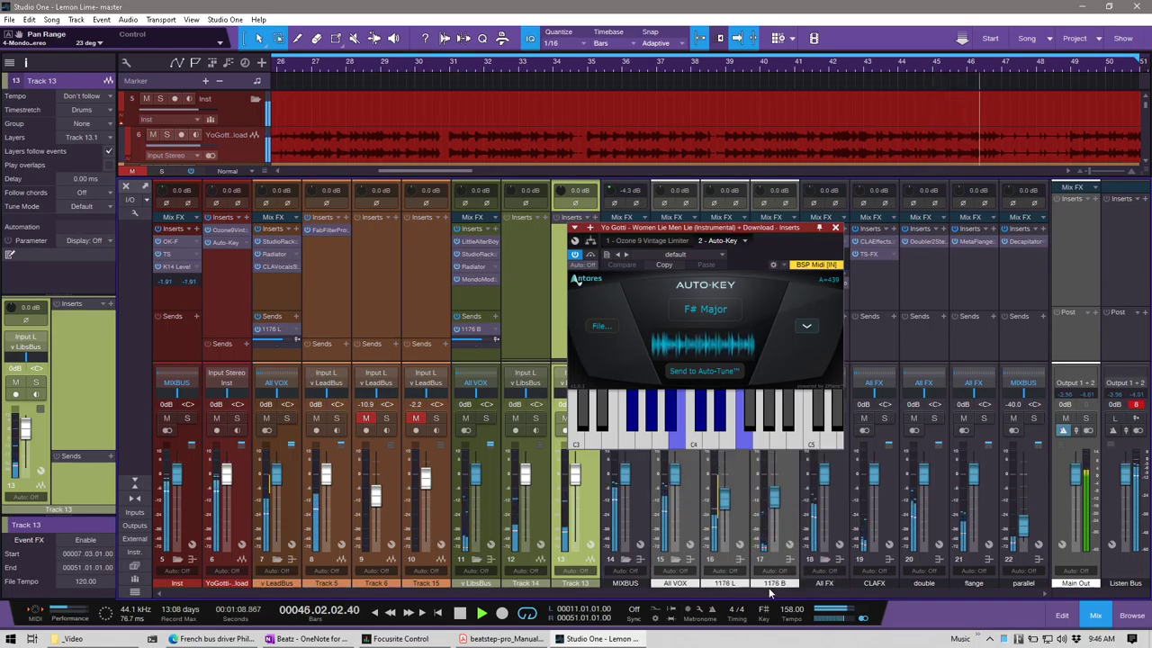
pyautogui.click(767, 589)
pyautogui.click(835, 228)
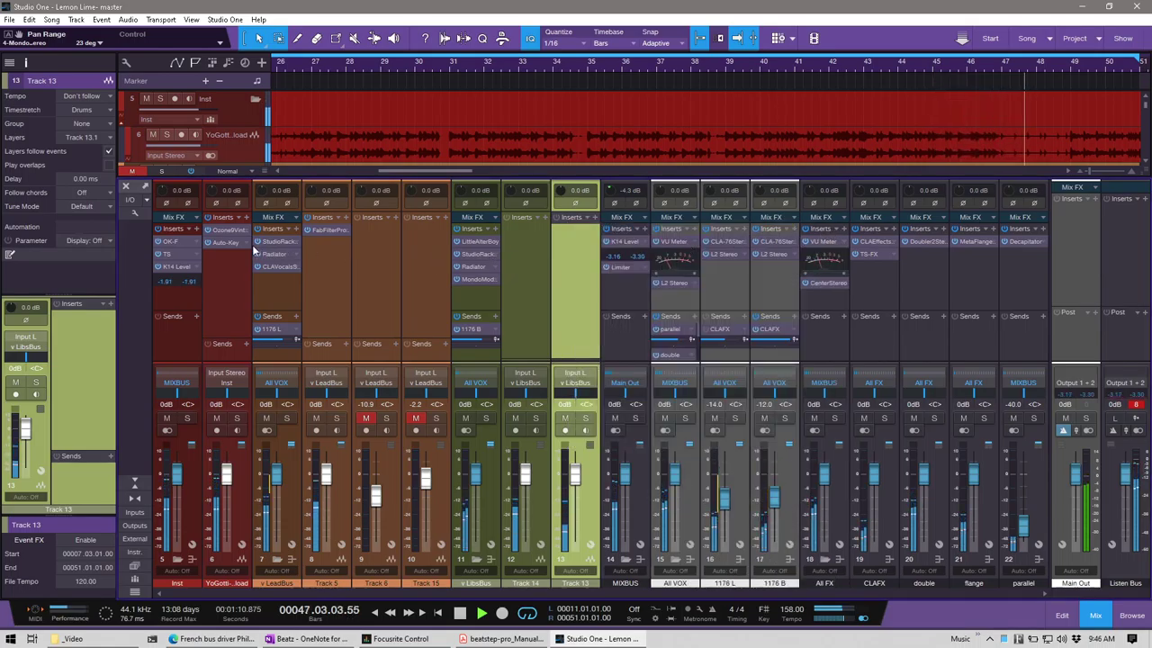
pyautogui.rightClick(254, 252)
pyautogui.click(295, 369)
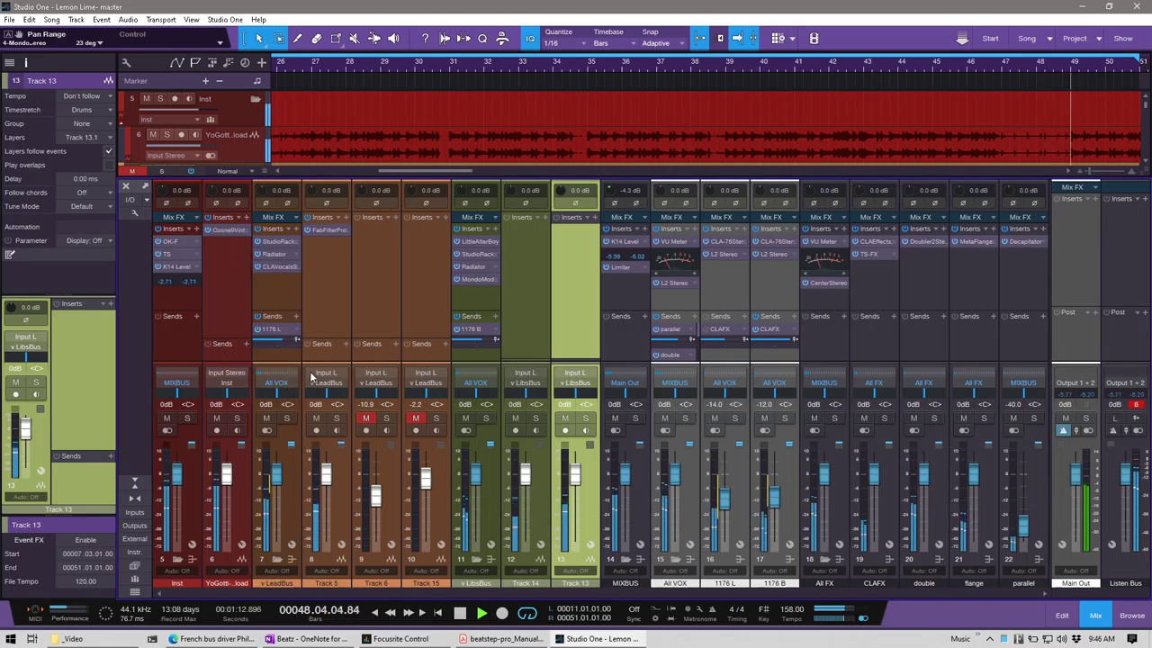
# - Insert Waves Tune Real-Time Mono after the FabFilter EQ on Track 5
pyautogui.click(343, 218)
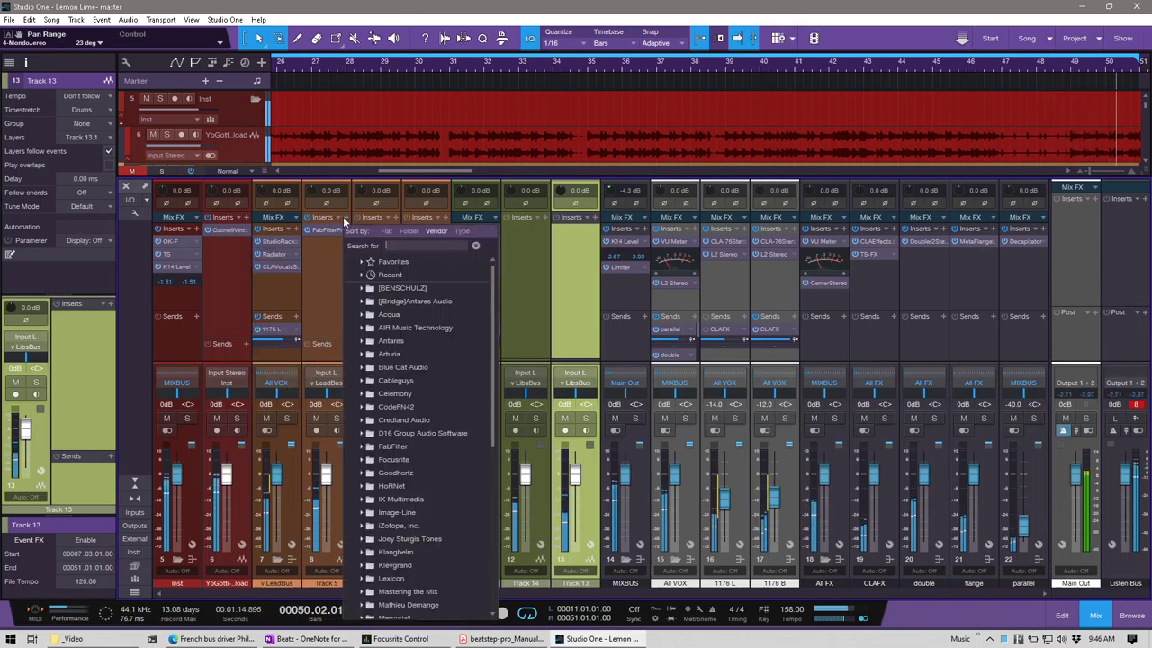
pyautogui.write('tune')
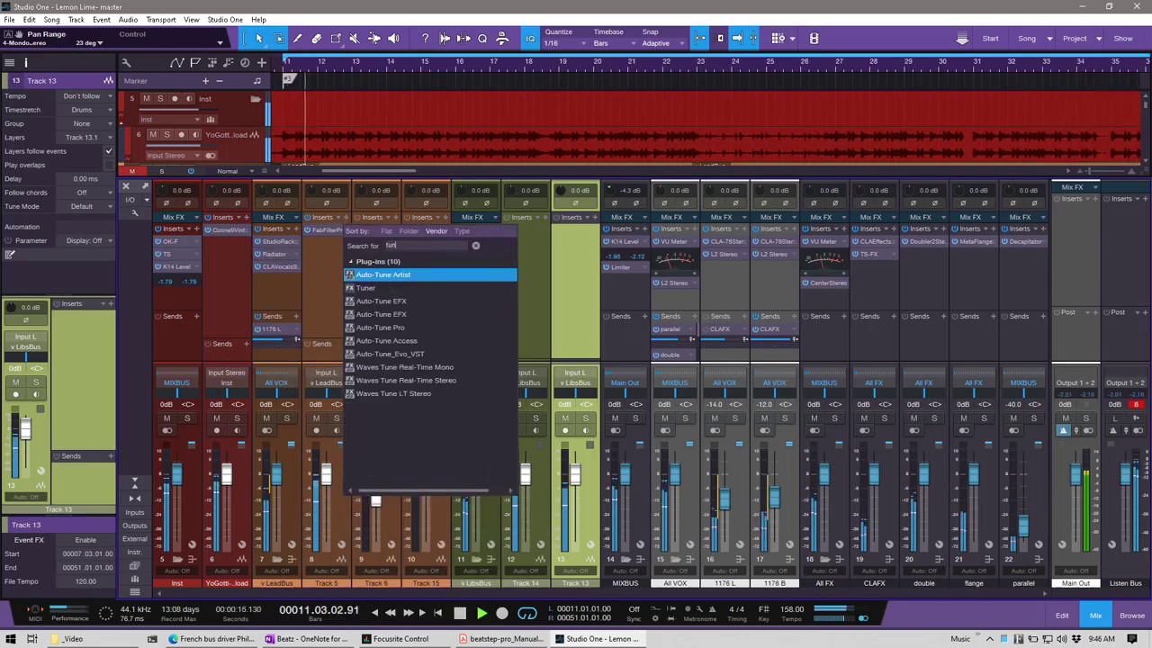
pyautogui.doubleClick(423, 354)
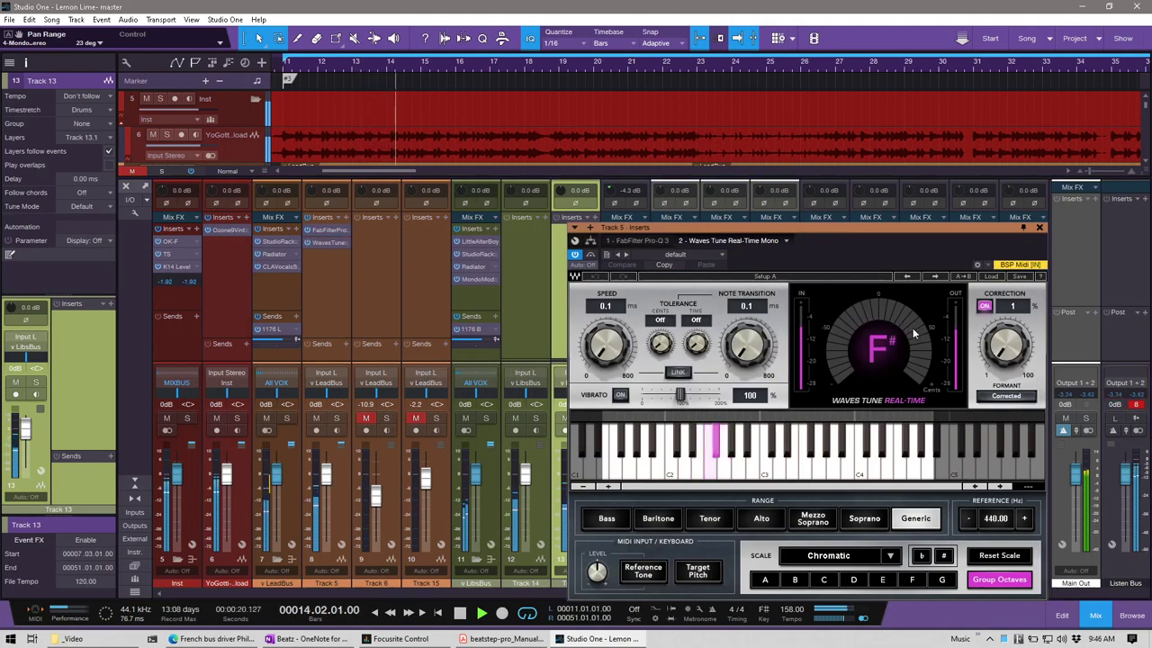
# - Set Waves Tune on Track 5 to F# Major with 34% correction, and copy the plug-in to Track 14
pyautogui.click(911, 579)
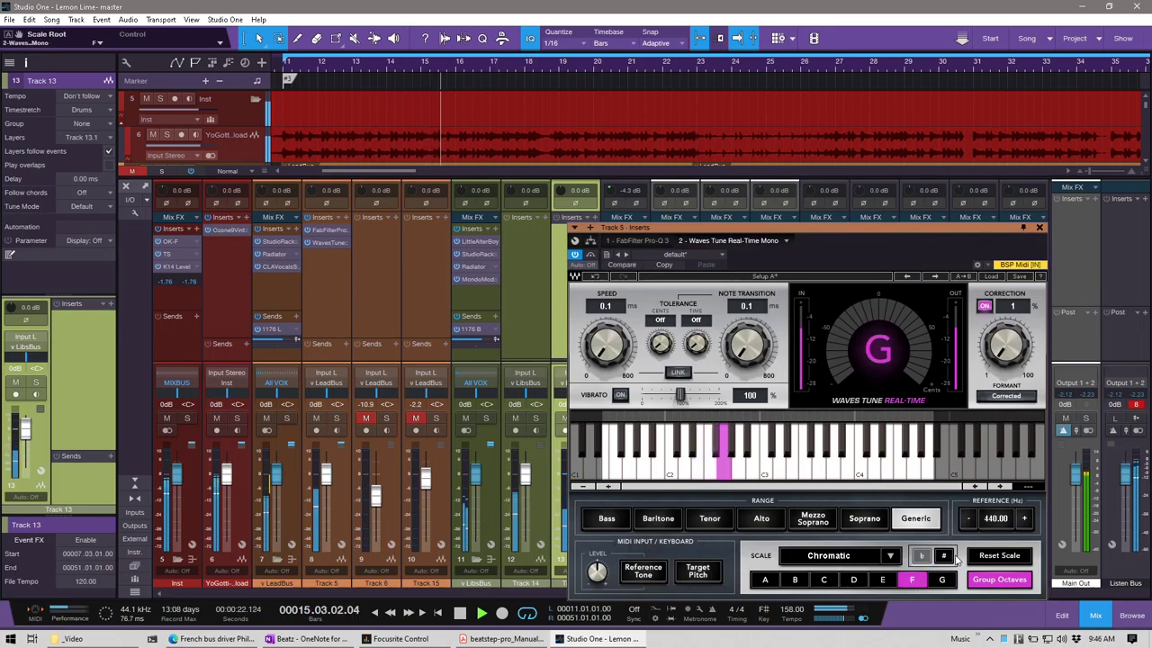
pyautogui.click(943, 555)
pyautogui.scroll(-1, 828, 555)
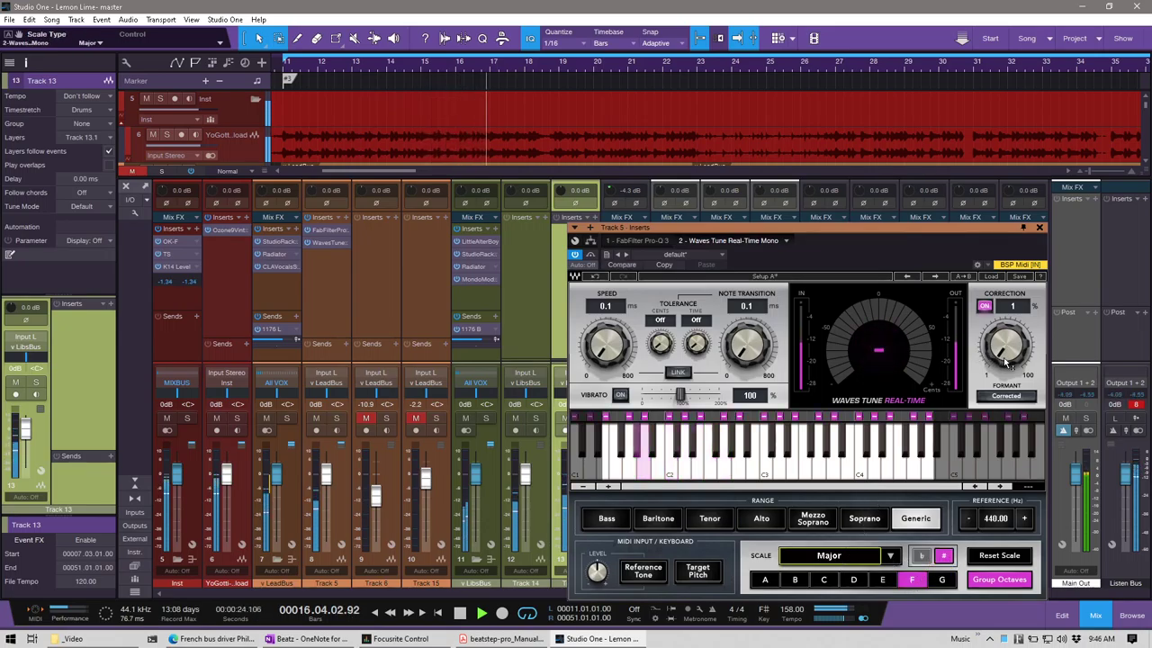
pyautogui.moveTo(1005, 344); pyautogui.dragTo(1005, 310)
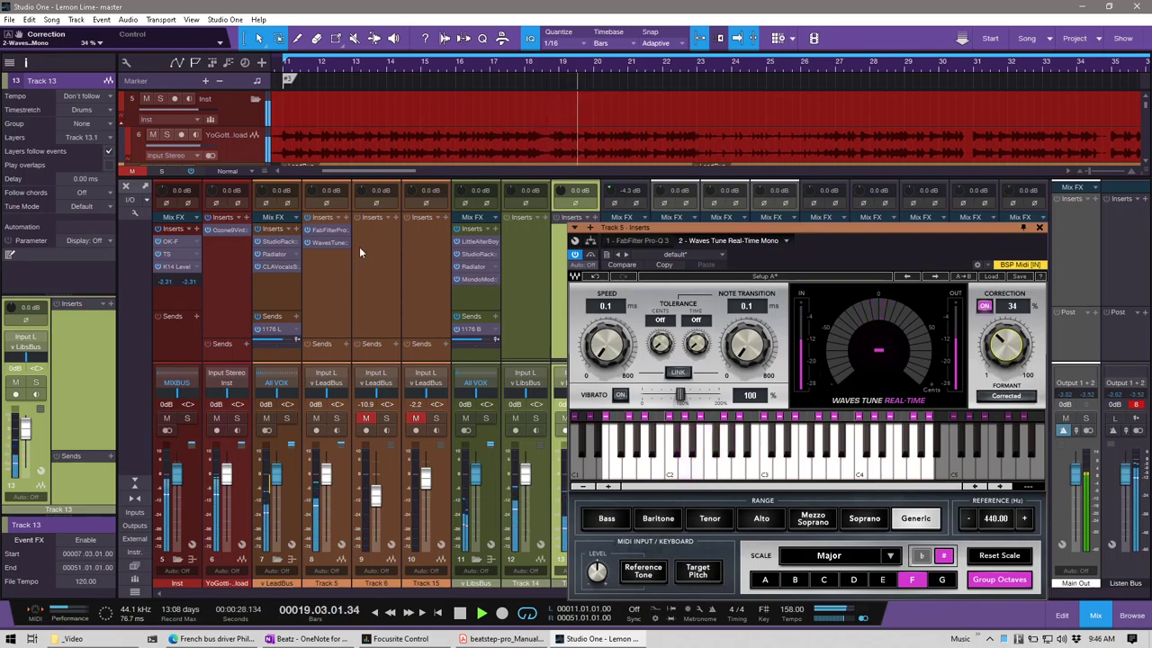
pyautogui.moveTo(533, 239); pyautogui.dragTo(534, 233)
pyautogui.click(1039, 226)
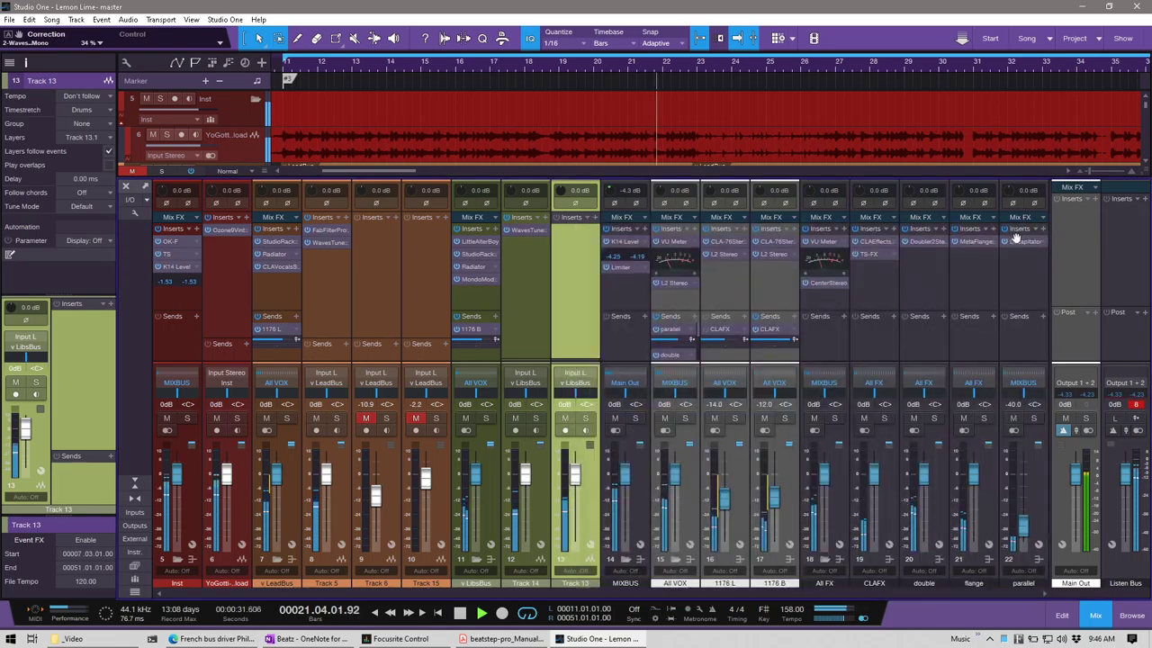
# - Add NS1 Mono ahead of Waves Tune on Track 14 and copy both plug-ins to Track 13
pyautogui.click(548, 219)
pyautogui.write('ns1')
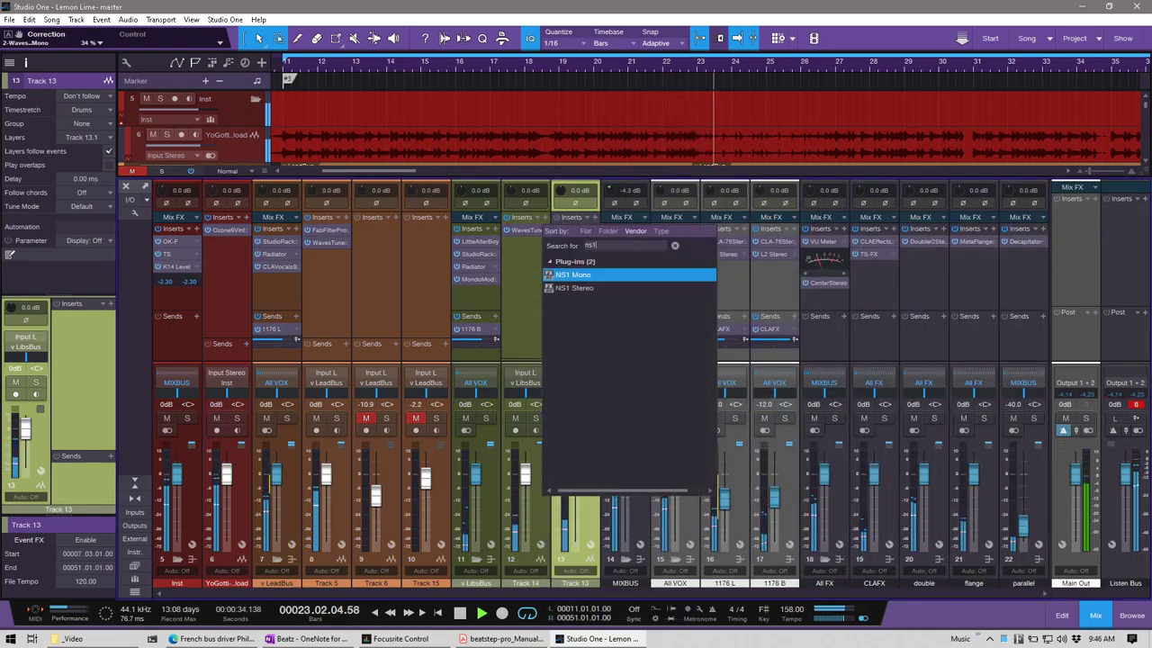
pyautogui.click(570, 277)
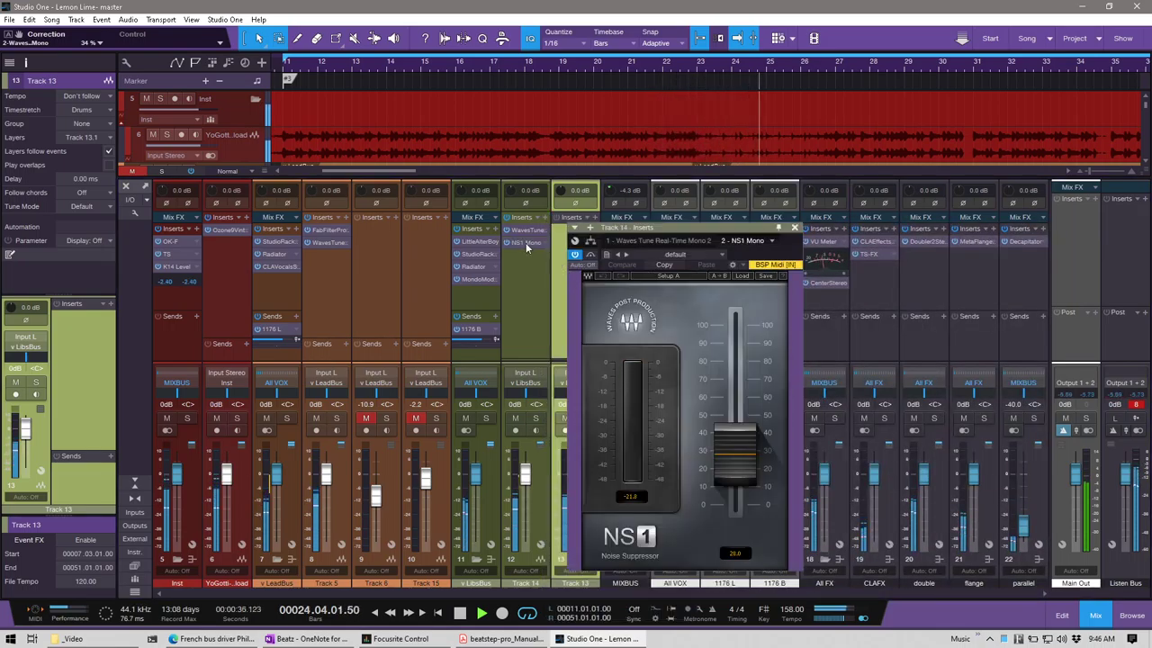
pyautogui.moveTo(558, 235); pyautogui.dragTo(559, 238)
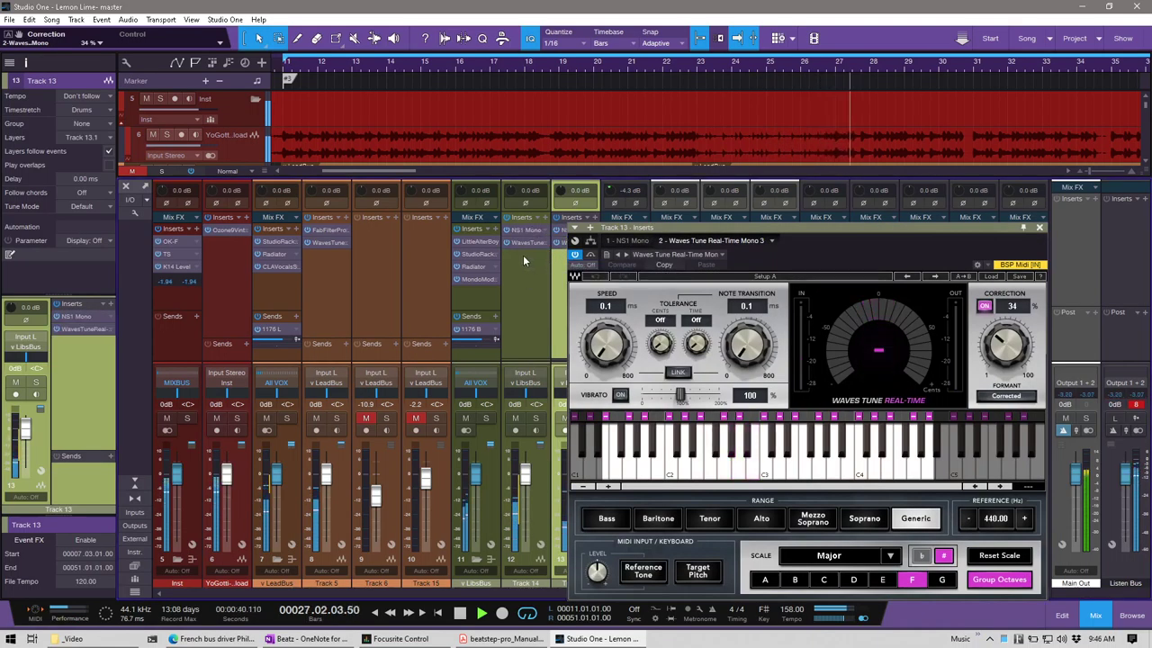
# - Raise the Waves Tune correction on Track 14 and set the correction on Track 13 to 100%
pyautogui.click(527, 243)
pyautogui.moveTo(999, 356); pyautogui.dragTo(1047, 230)
pyautogui.click(1040, 227)
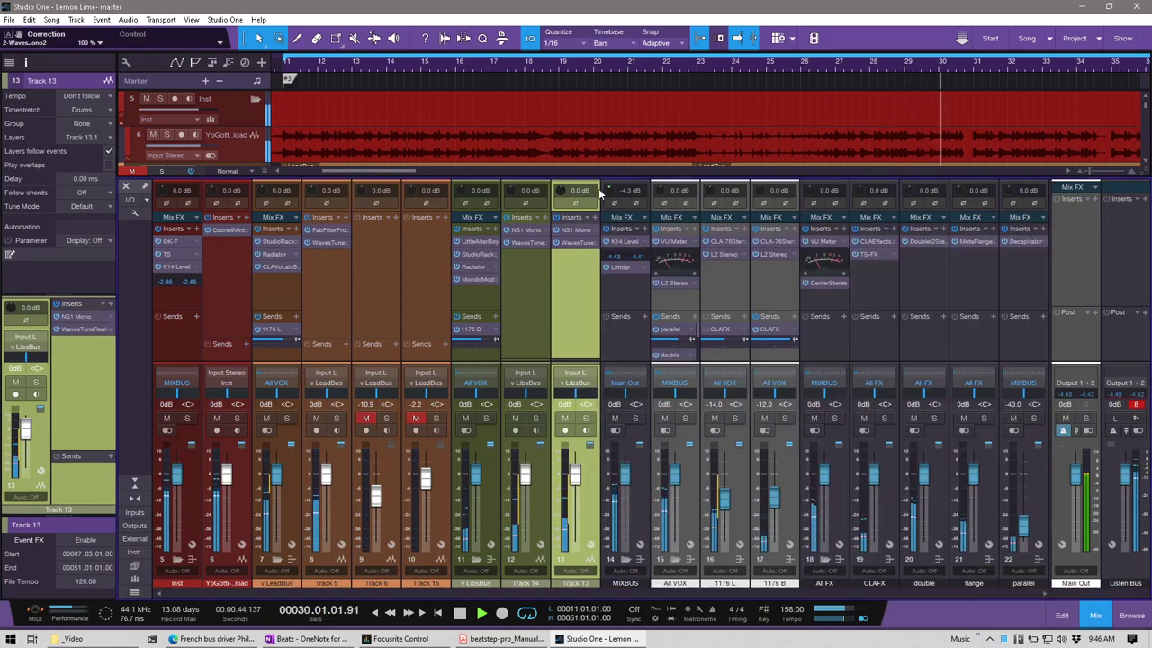
pyautogui.click(577, 242)
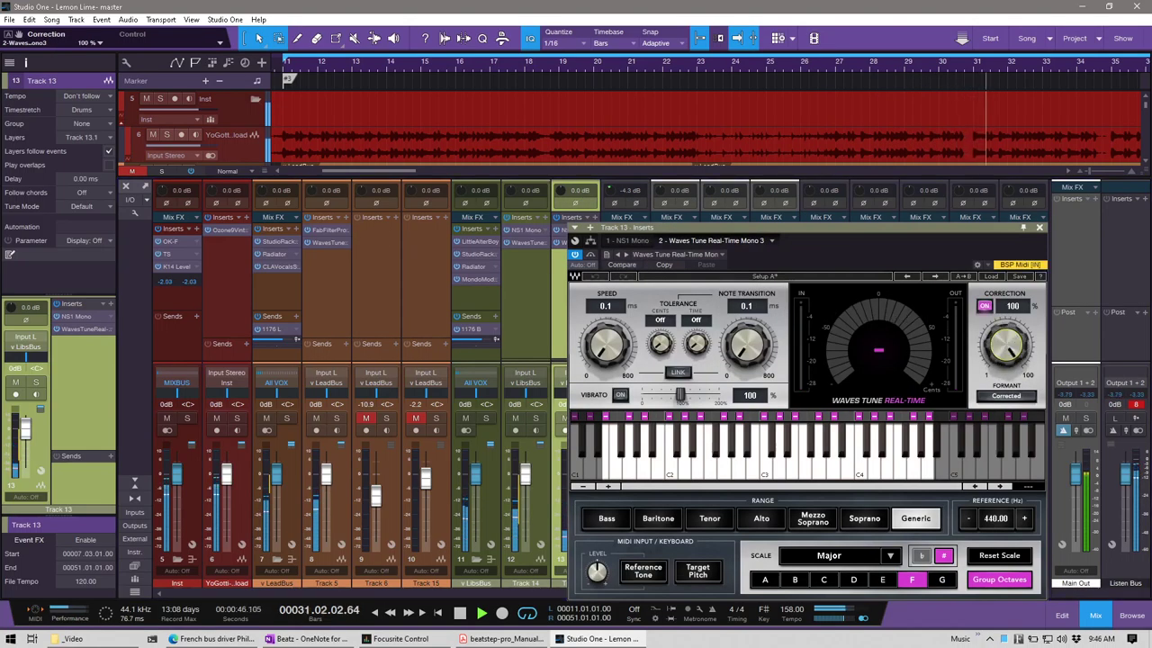
pyautogui.click(1040, 228)
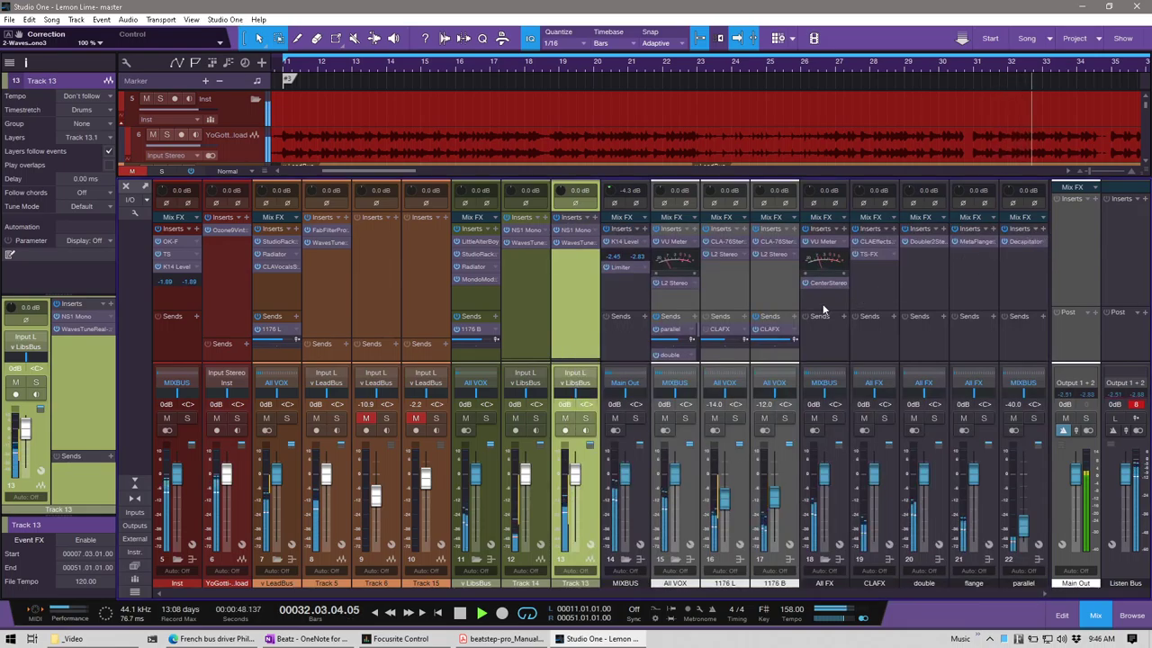
# - Mute v LeadBus and set the LittleAlterBoy pitch on v LibsBus to 0.0 semitones
pyautogui.click(266, 418)
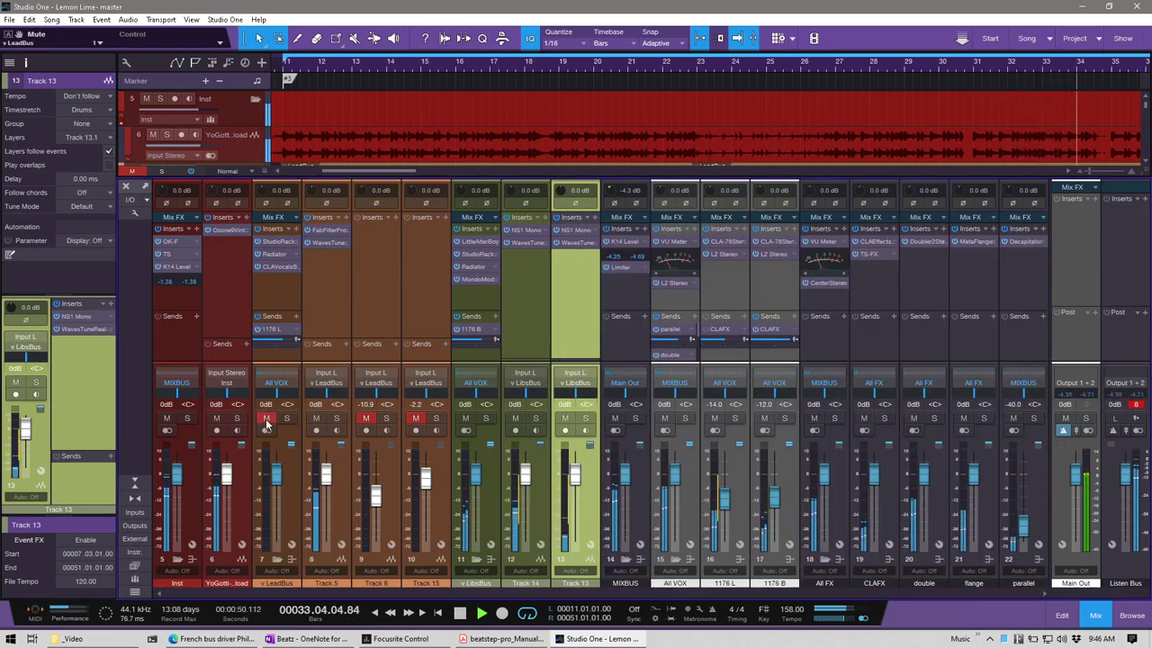
pyautogui.click(477, 243)
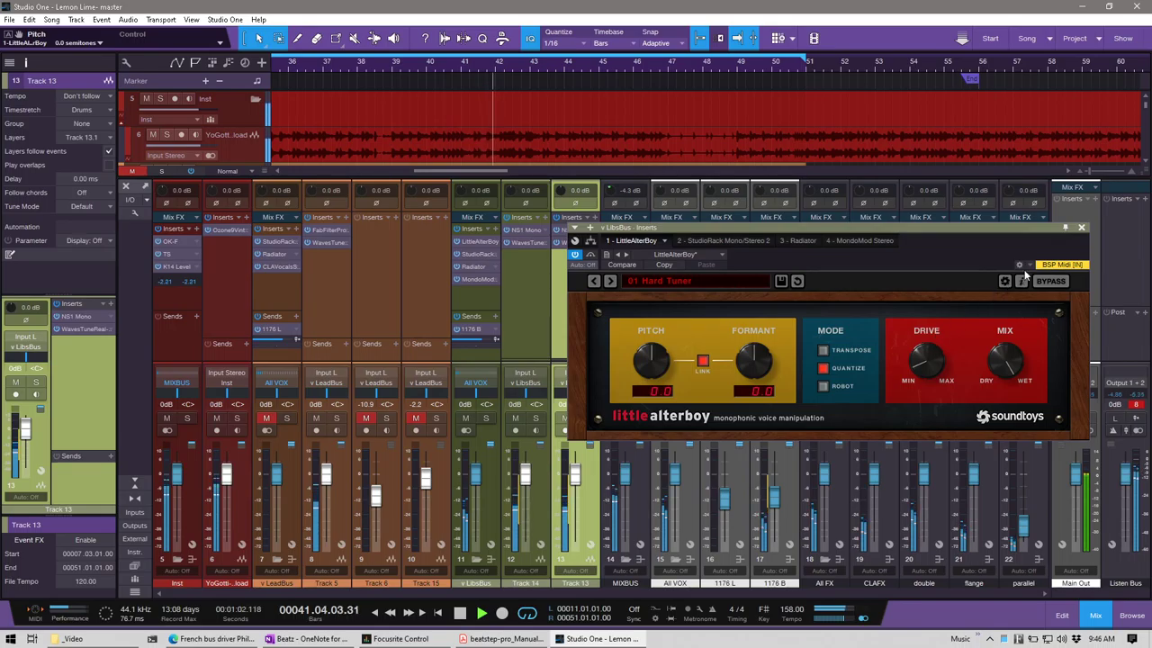
pyautogui.click(1082, 230)
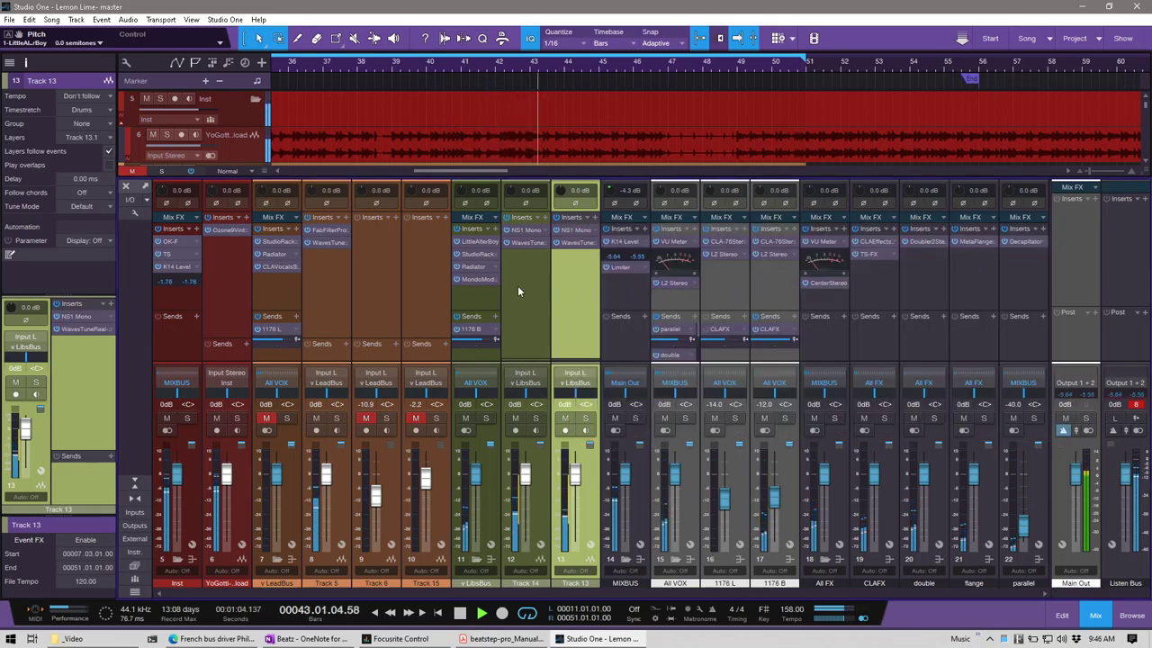
# - Adjust the CLA-2A in the v LibsBus StudioRack, setting its peak reduction to about 51
pyautogui.click(474, 254)
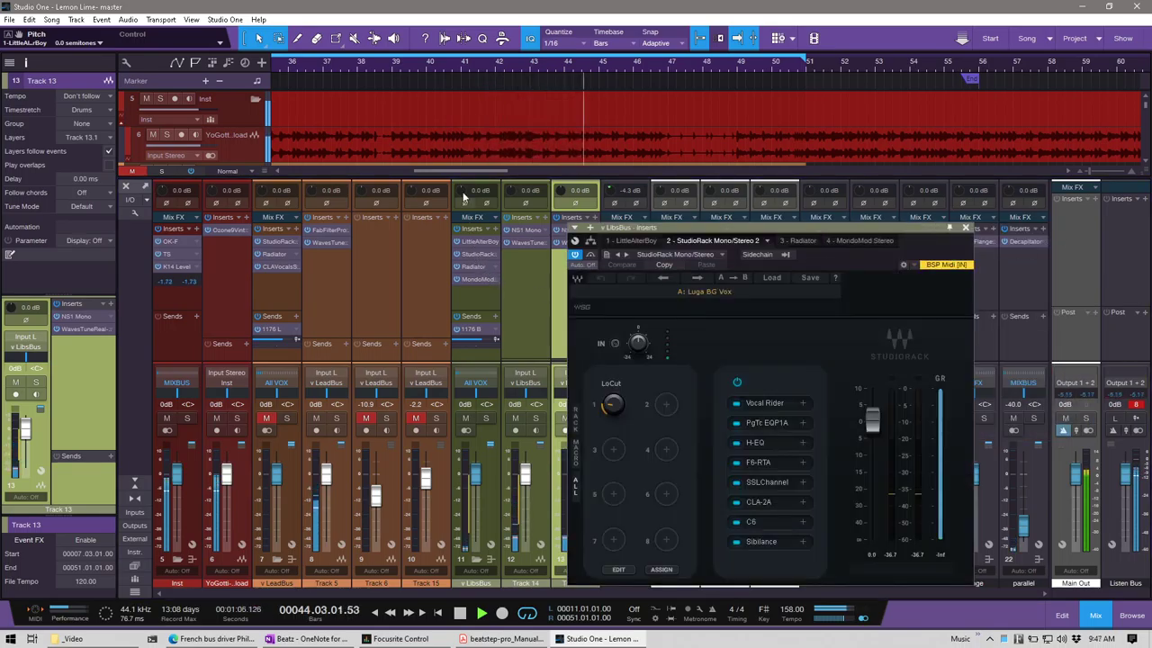
pyautogui.scroll(-2, 417, 133)
pyautogui.scroll(-5, 419, 133)
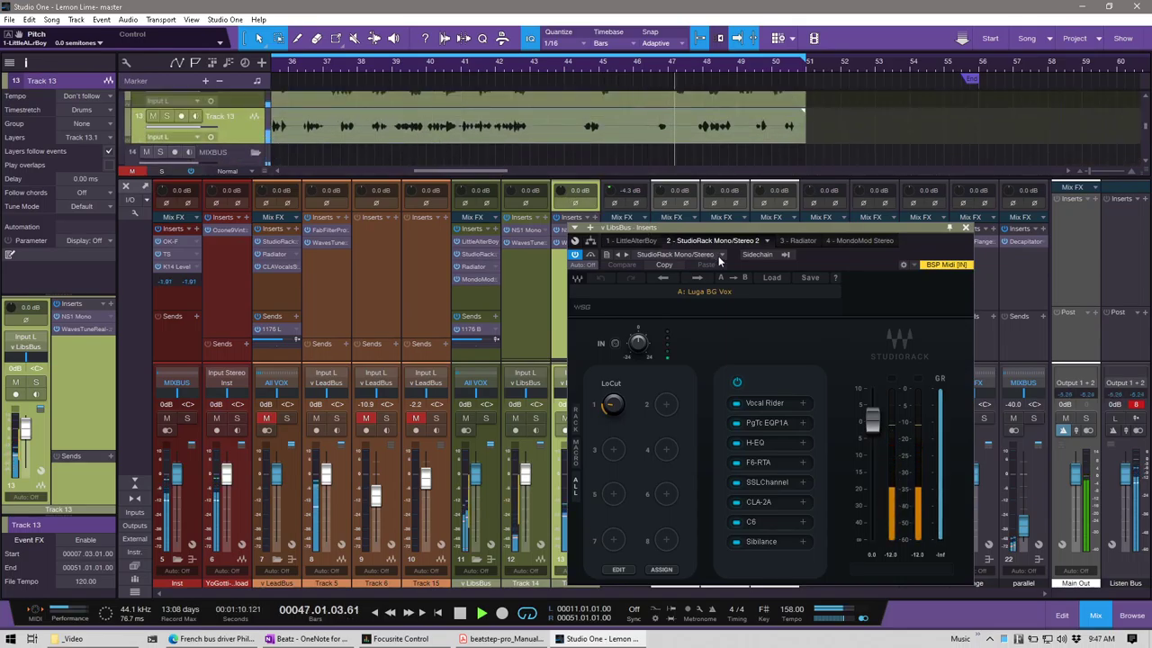
pyautogui.click(762, 502)
pyautogui.moveTo(279, 382); pyautogui.dragTo(279, 377)
pyautogui.moveTo(458, 378)
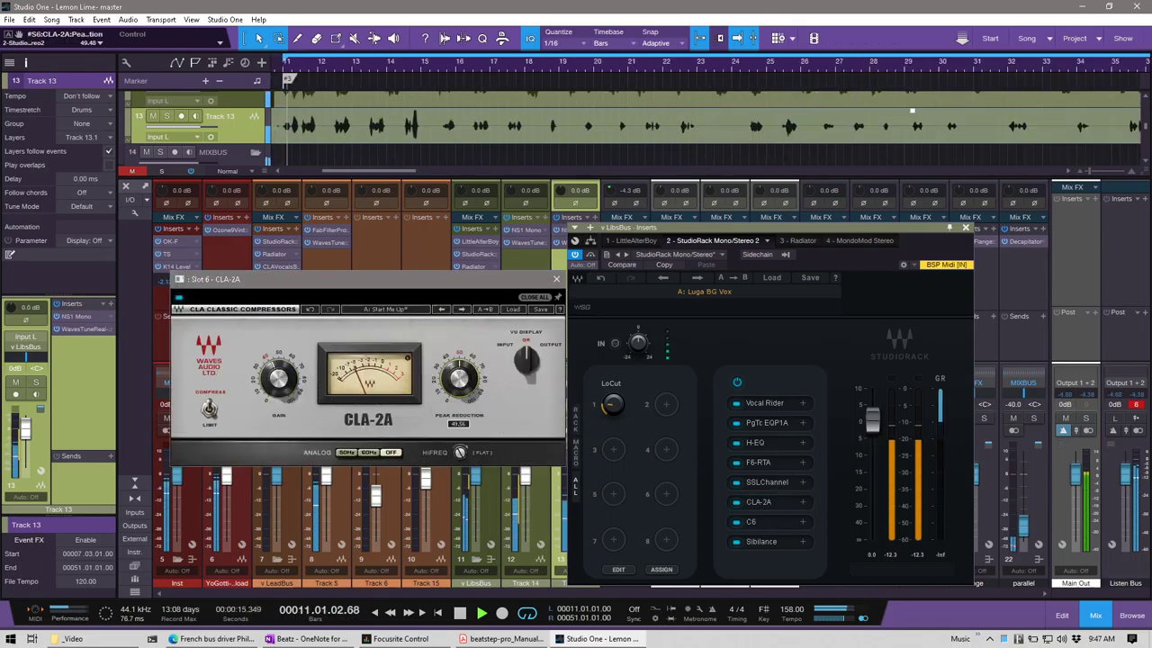
# - Check the Vocal Rider settings in the v LibsBus StudioRack and close the plug-in windows
pyautogui.click(767, 402)
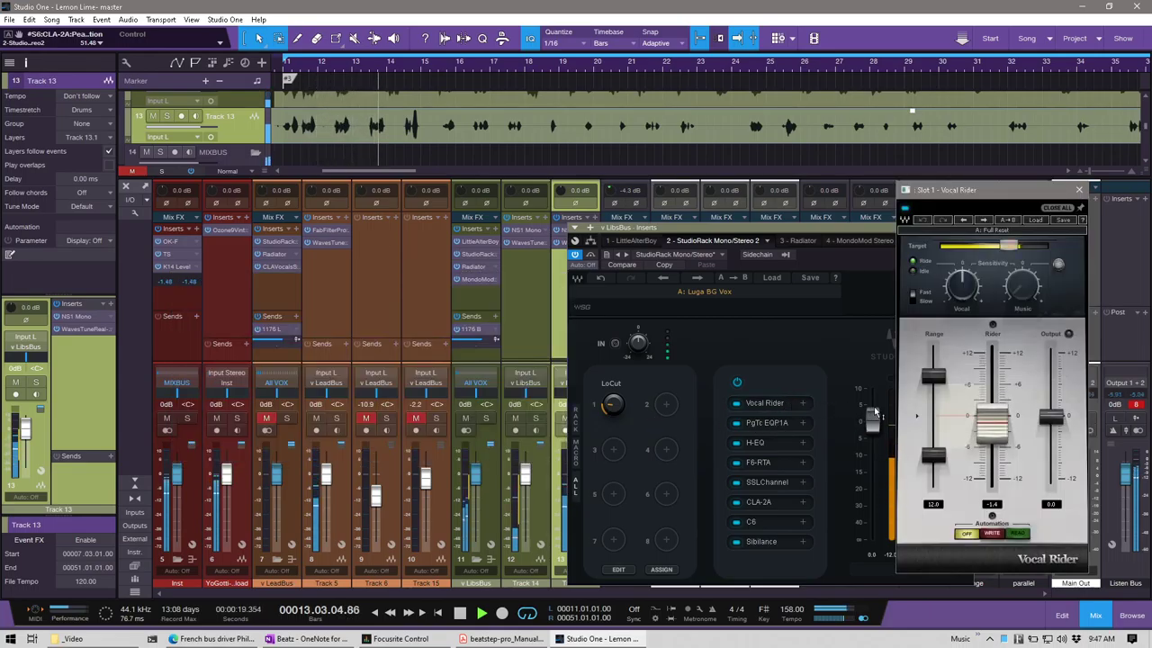
pyautogui.click(1079, 192)
pyautogui.click(965, 230)
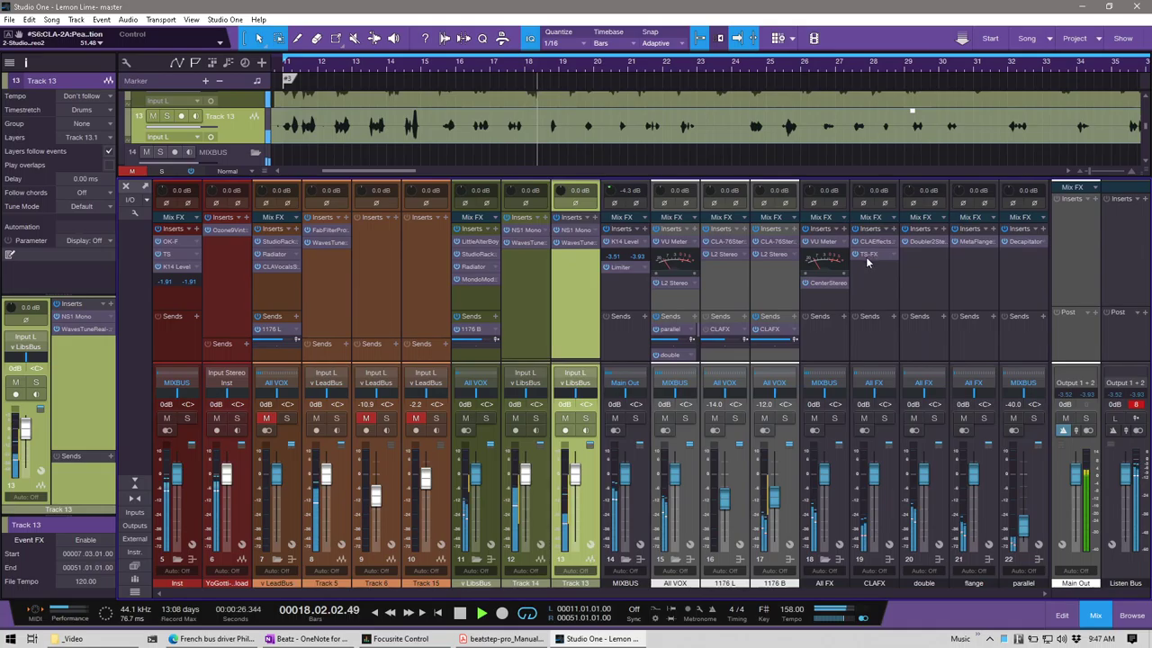
# - Lower the low-cut of TS-FX on the CLAFX channel and set its high-cut to 9252.23 Hz
pyautogui.click(867, 254)
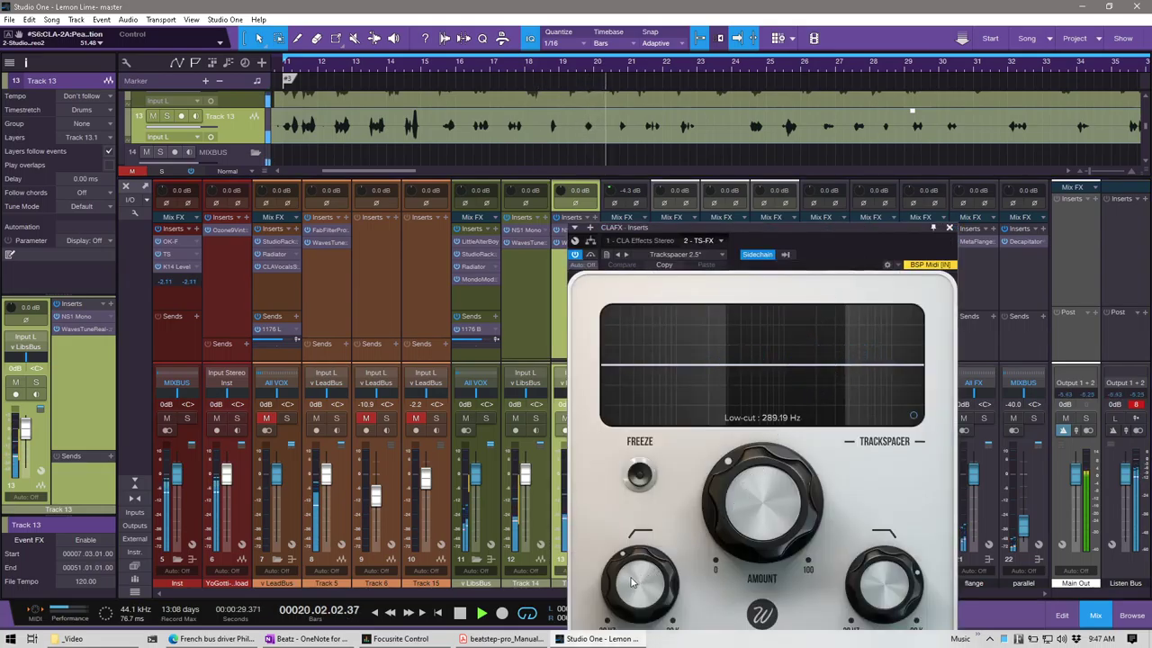
pyautogui.moveTo(632, 582); pyautogui.dragTo(632, 596)
pyautogui.moveTo(868, 596); pyautogui.dragTo(868, 574)
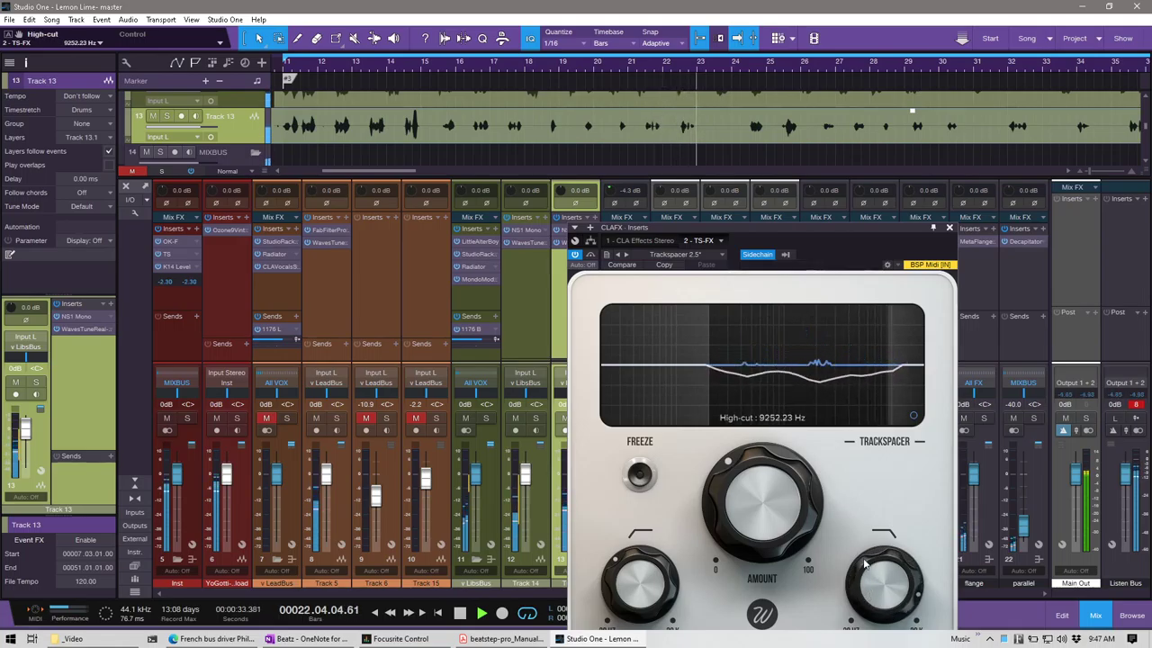
pyautogui.click(950, 228)
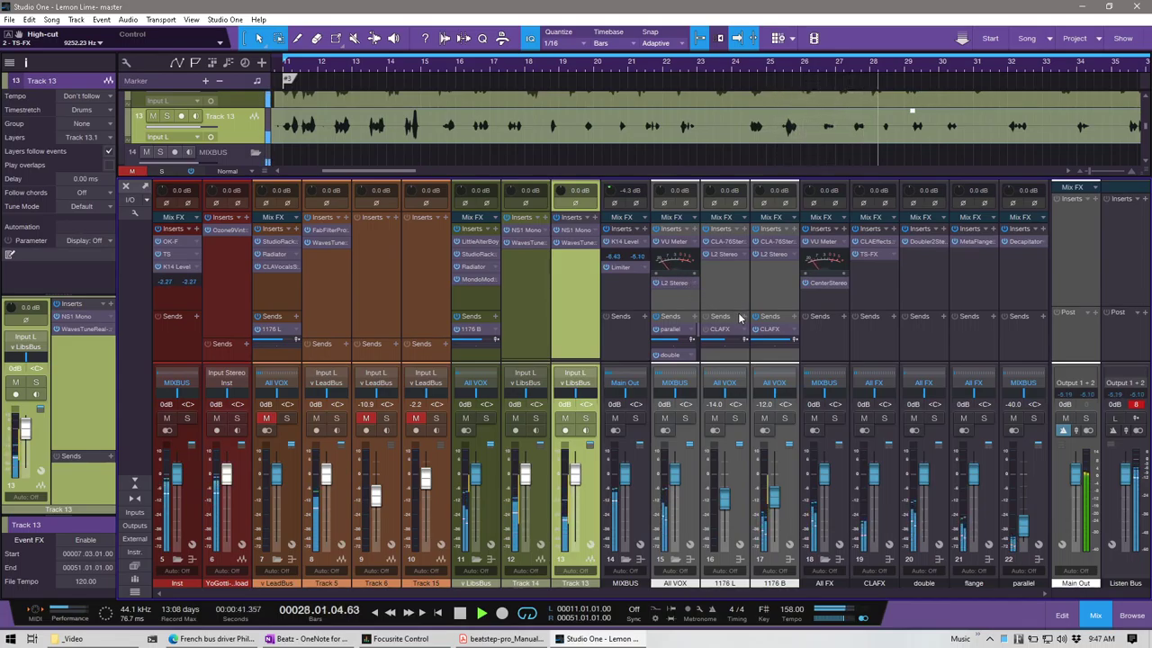
# - Try the 1176 L send on v LeadBus as pre-fader, and unmute v LeadBus
pyautogui.moveTo(285, 311); pyautogui.dragTo(286, 298)
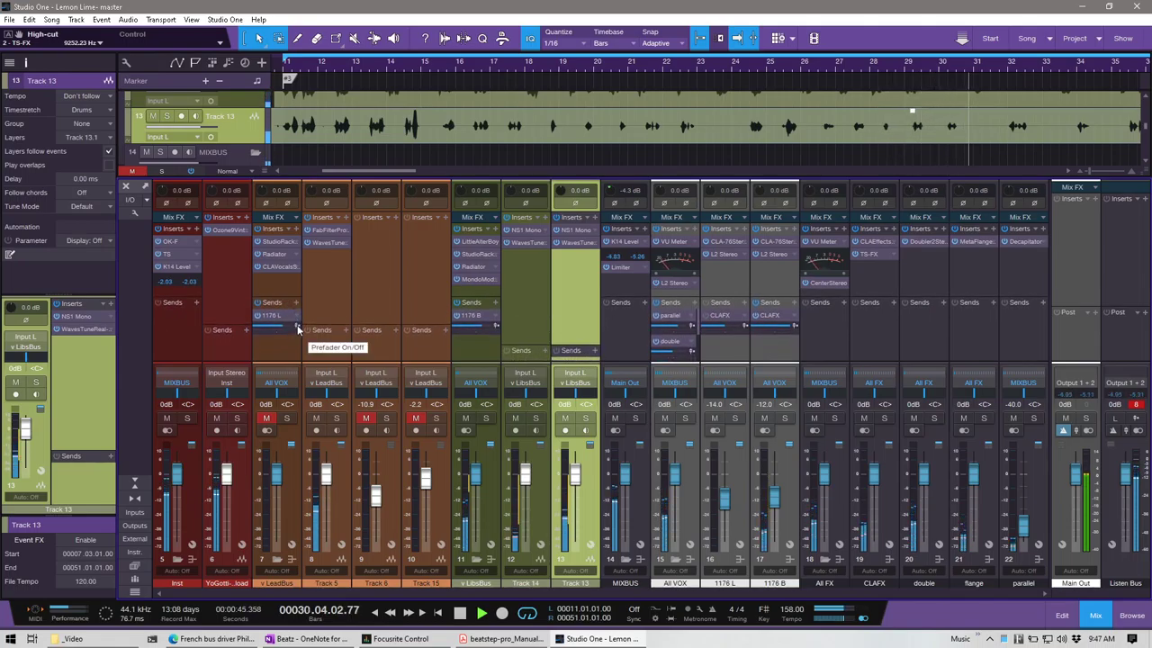
pyautogui.click(298, 328)
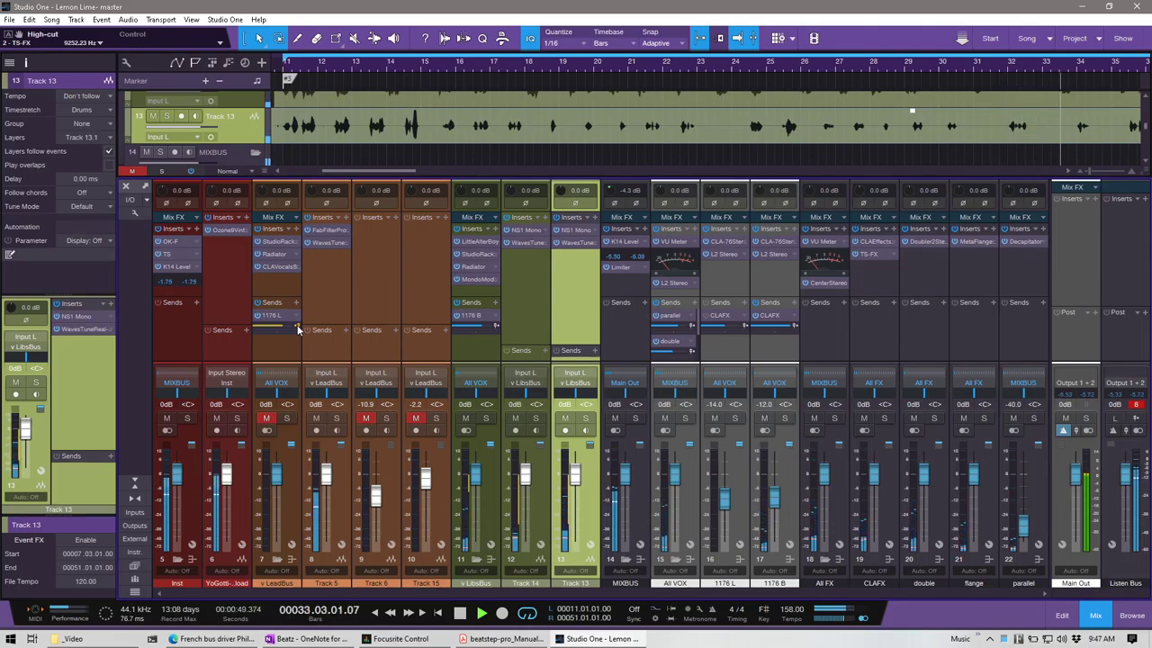
pyautogui.click(268, 418)
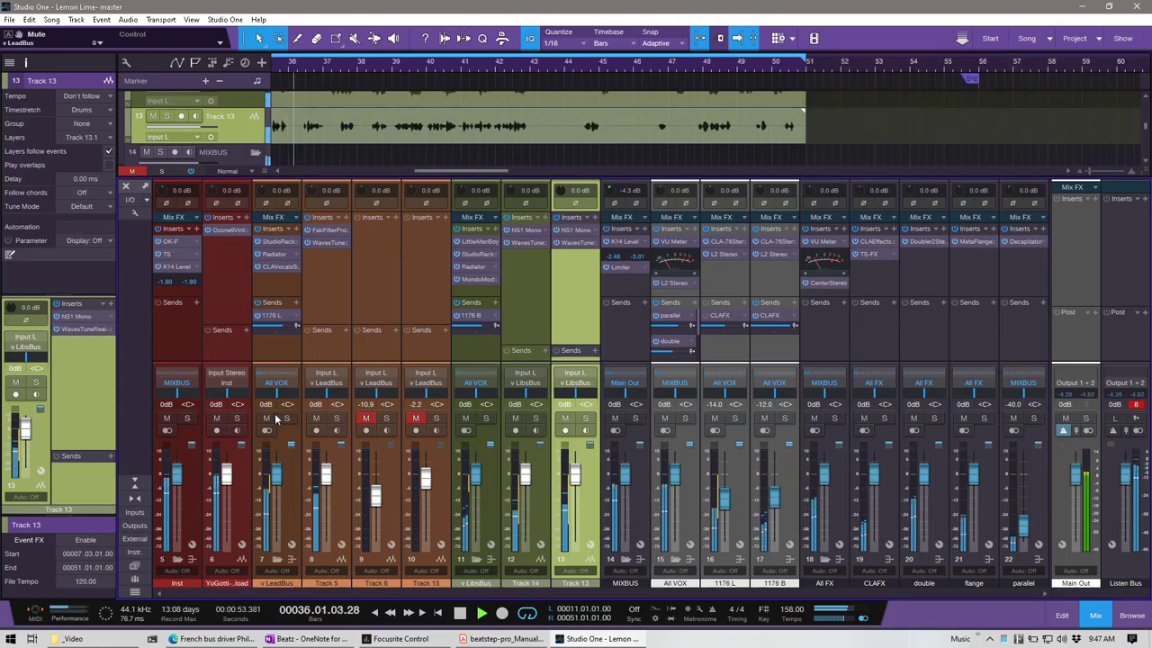
# - Unmute Track 6, set its input gain to -12 dB and reset its fader to 0 dB
pyautogui.press('F3')
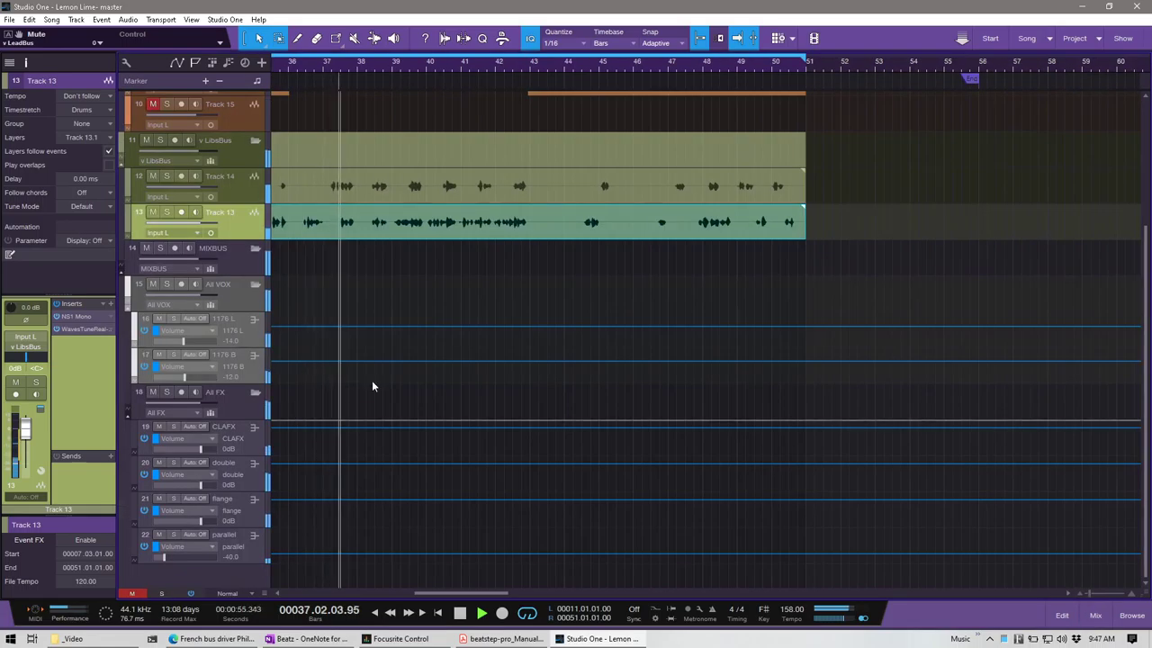
pyautogui.scroll(4, 522, 225)
pyautogui.press('w')
pyautogui.press('w')
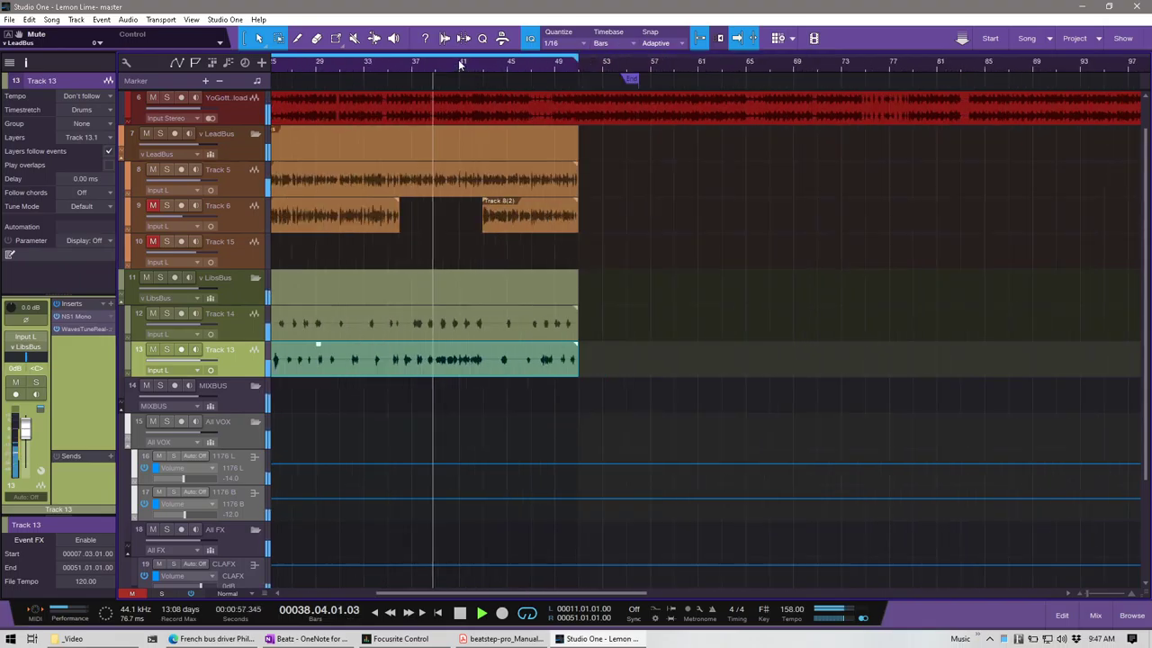
pyautogui.moveTo(440, 587); pyautogui.dragTo(350, 586)
pyautogui.press('F3')
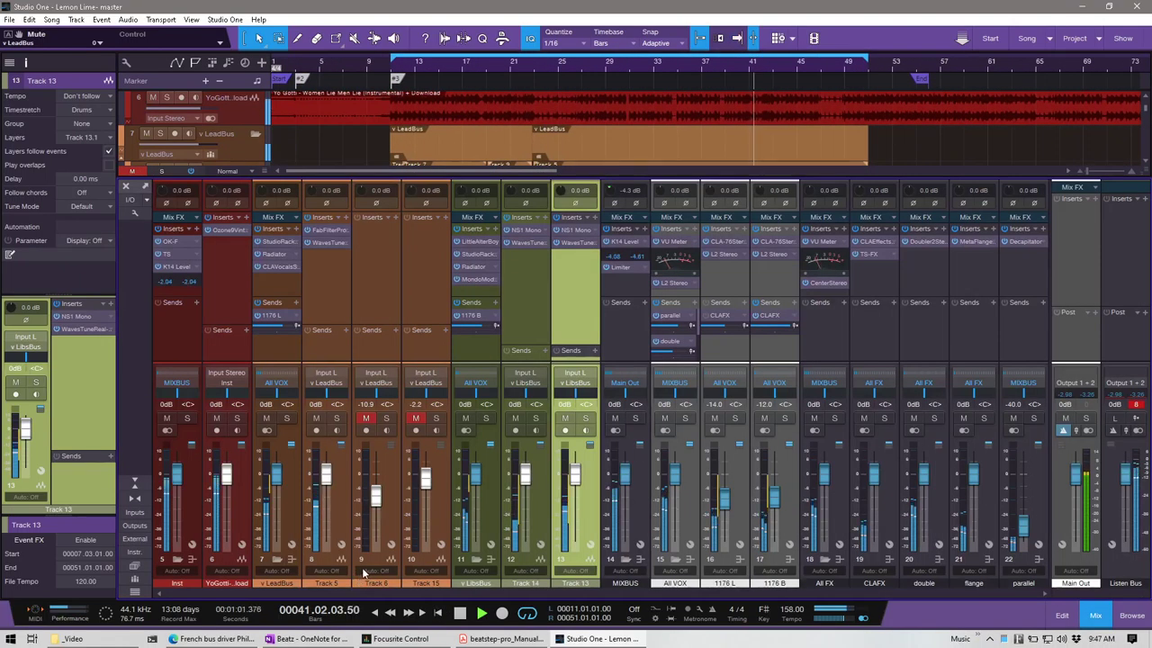
pyautogui.click(365, 419)
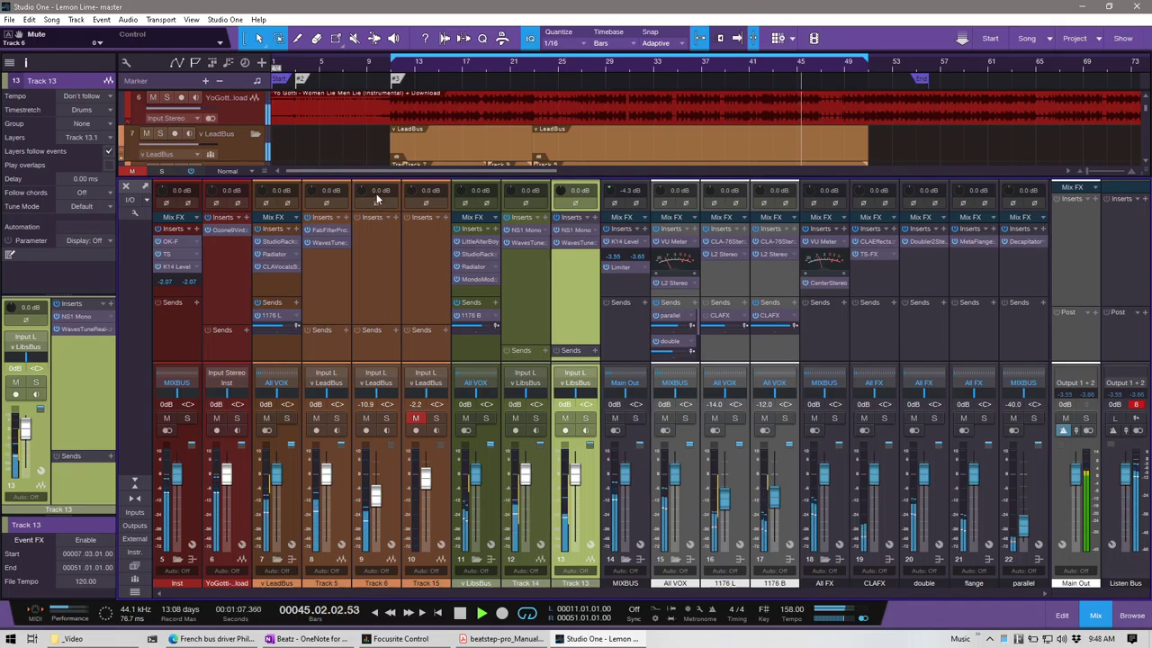
pyautogui.moveTo(382, 190); pyautogui.dragTo(376, 500)
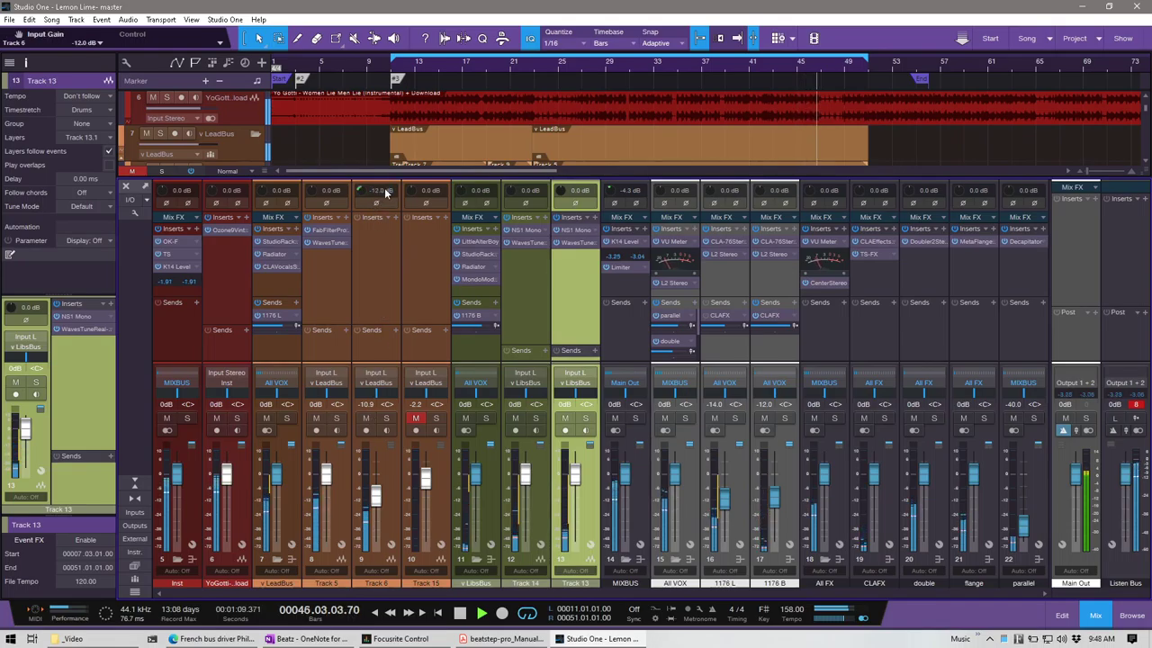
pyautogui.keyDown('alt'); pyautogui.click(376, 500); pyautogui.keyUp('alt')
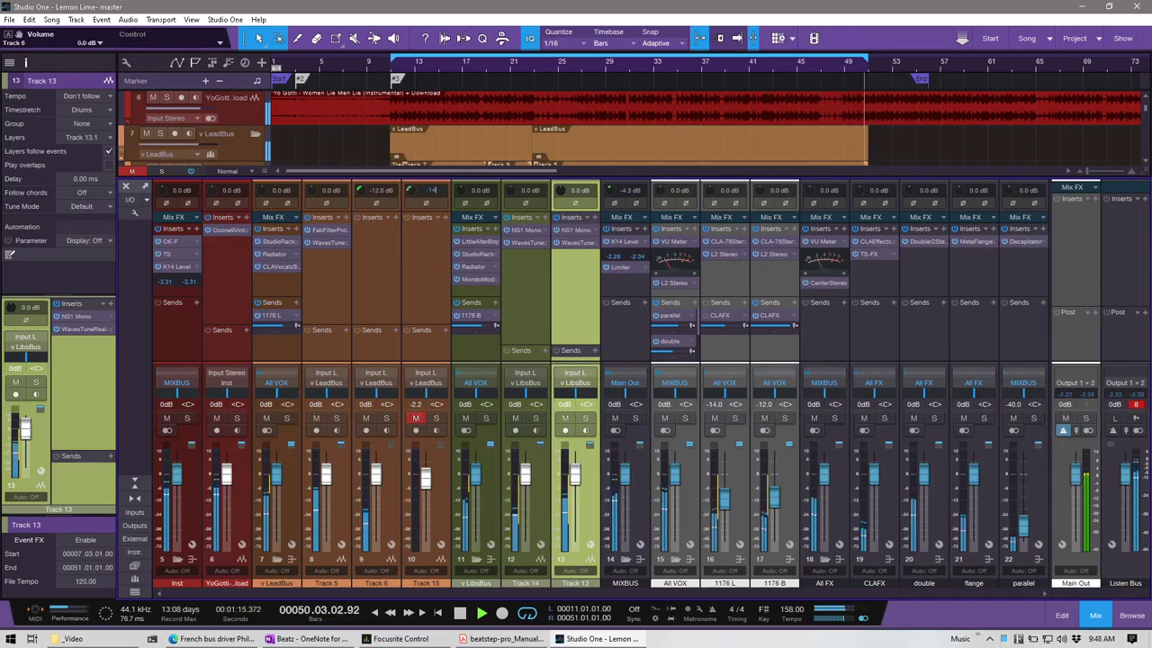
# - Unmute Track 15, set its input gain to -14 dB and reset its fader to 0 dB
pyautogui.click(417, 419)
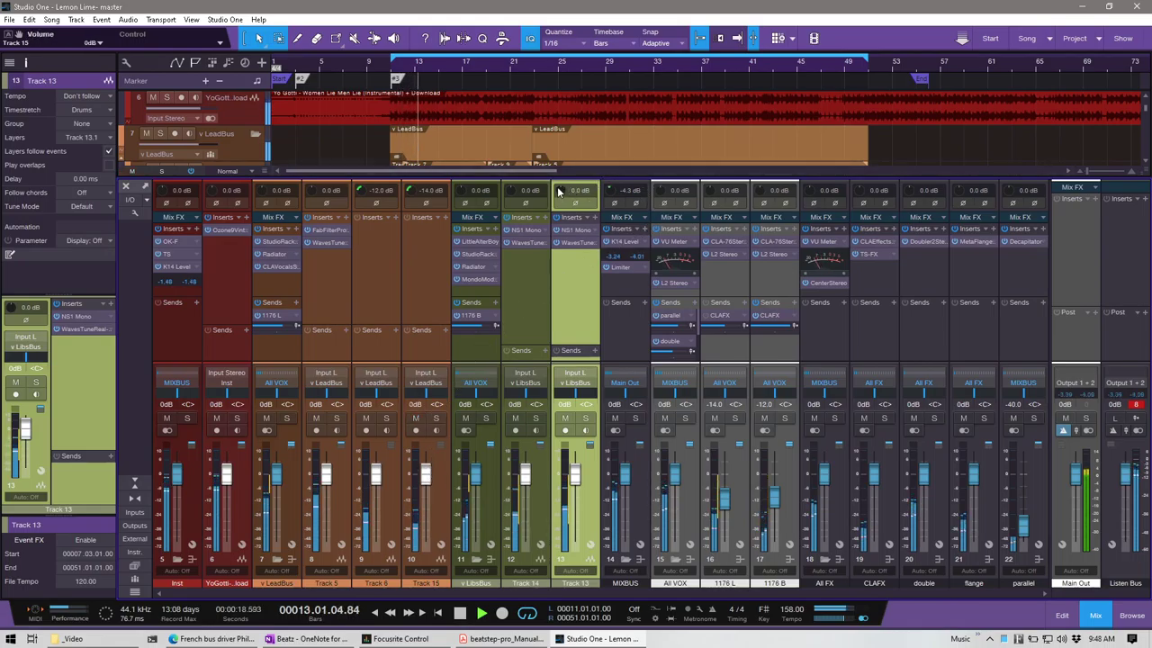
pyautogui.scroll(-4, 912, 144)
pyautogui.scroll(1, 912, 149)
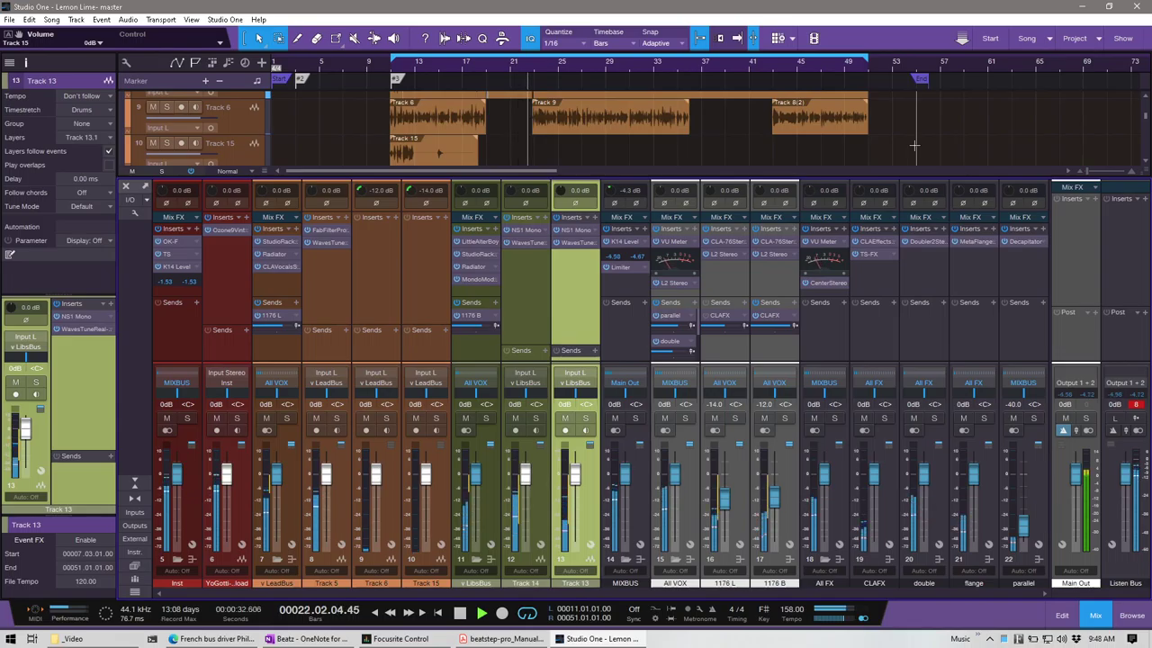
# - Collapse the MIXBUS folder and trim the end of the instrumental event back to bar 56
pyautogui.click(626, 559)
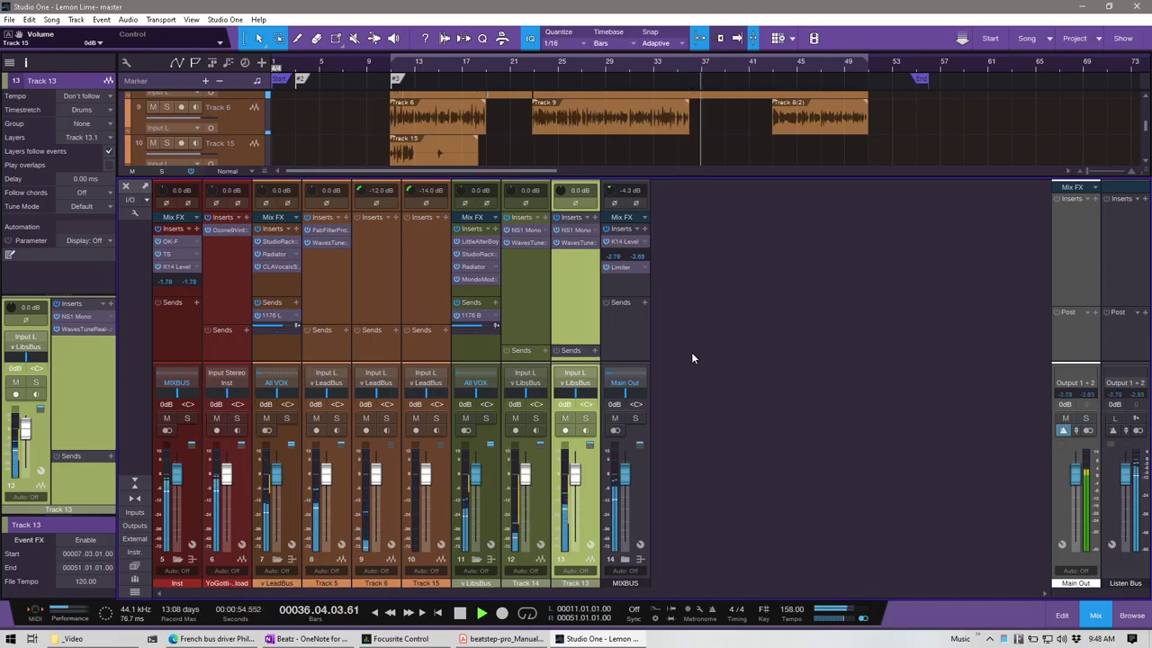
pyautogui.press('F3')
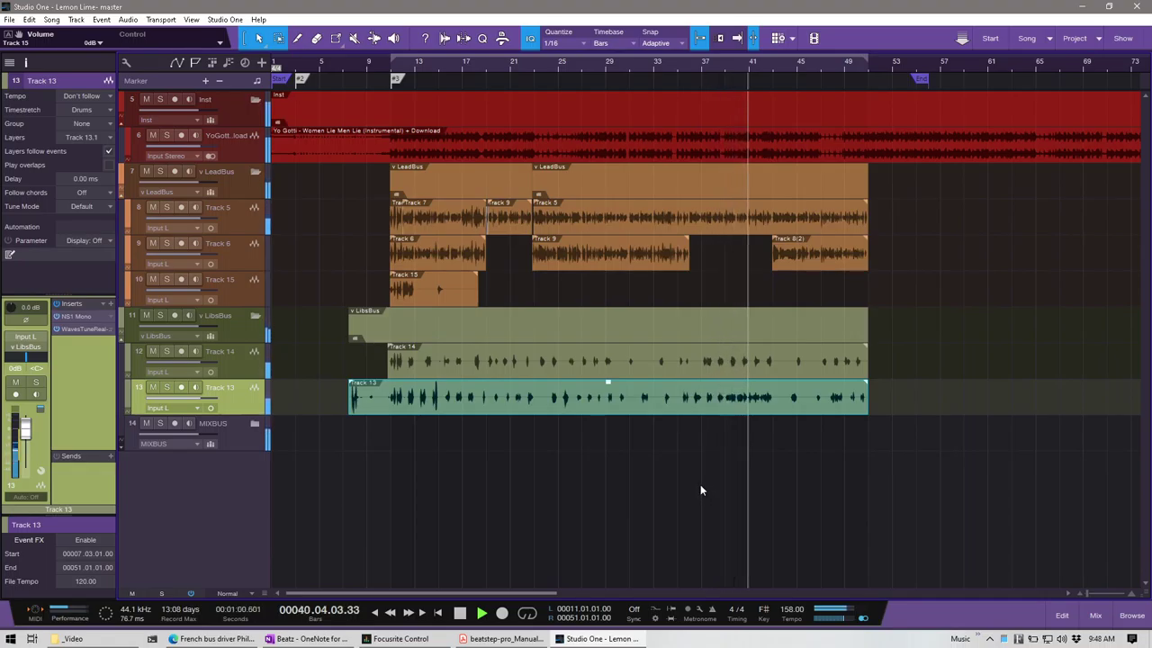
pyautogui.scroll(-2, 740, 60)
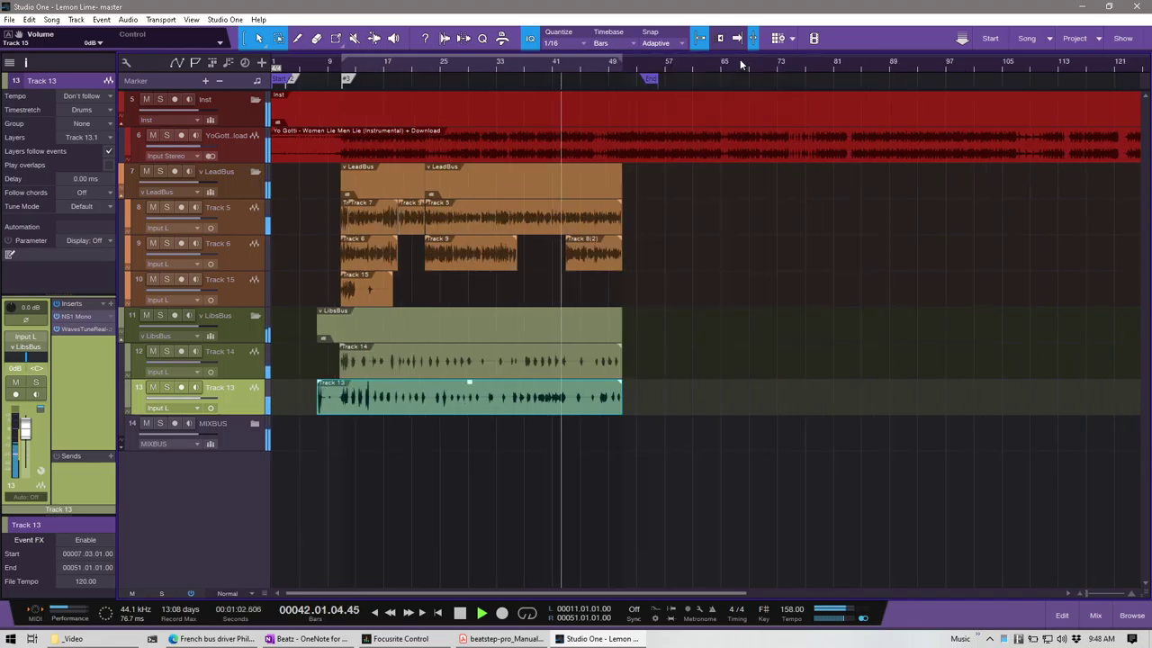
pyautogui.scroll(-1, 745, 64)
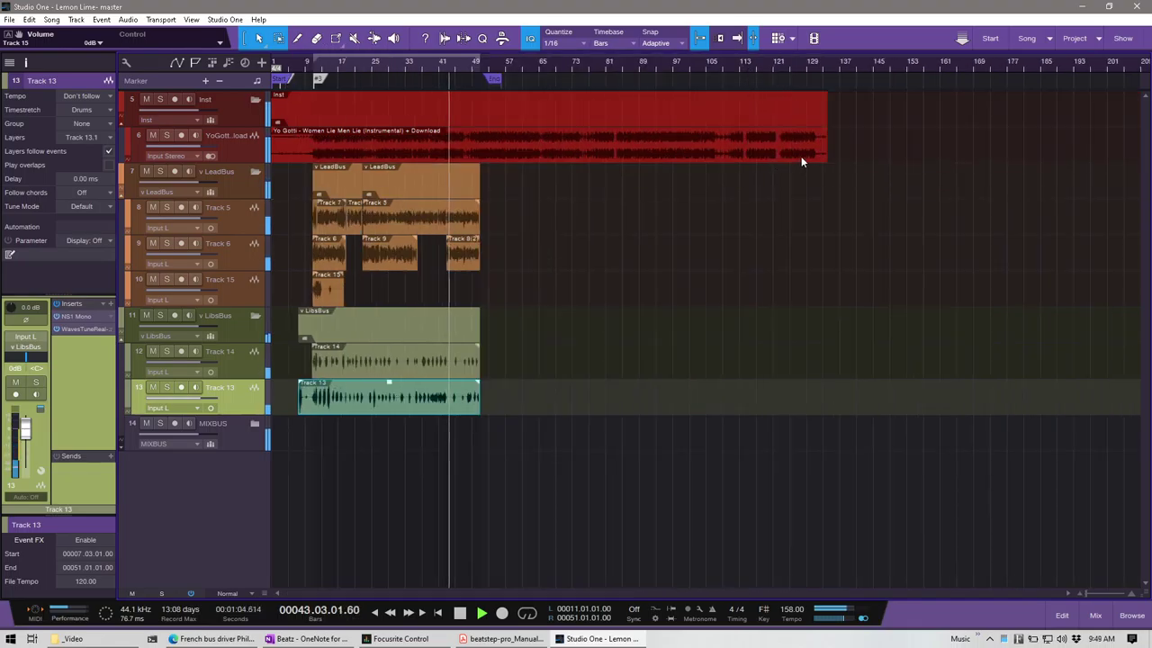
pyautogui.moveTo(826, 144); pyautogui.dragTo(495, 140)
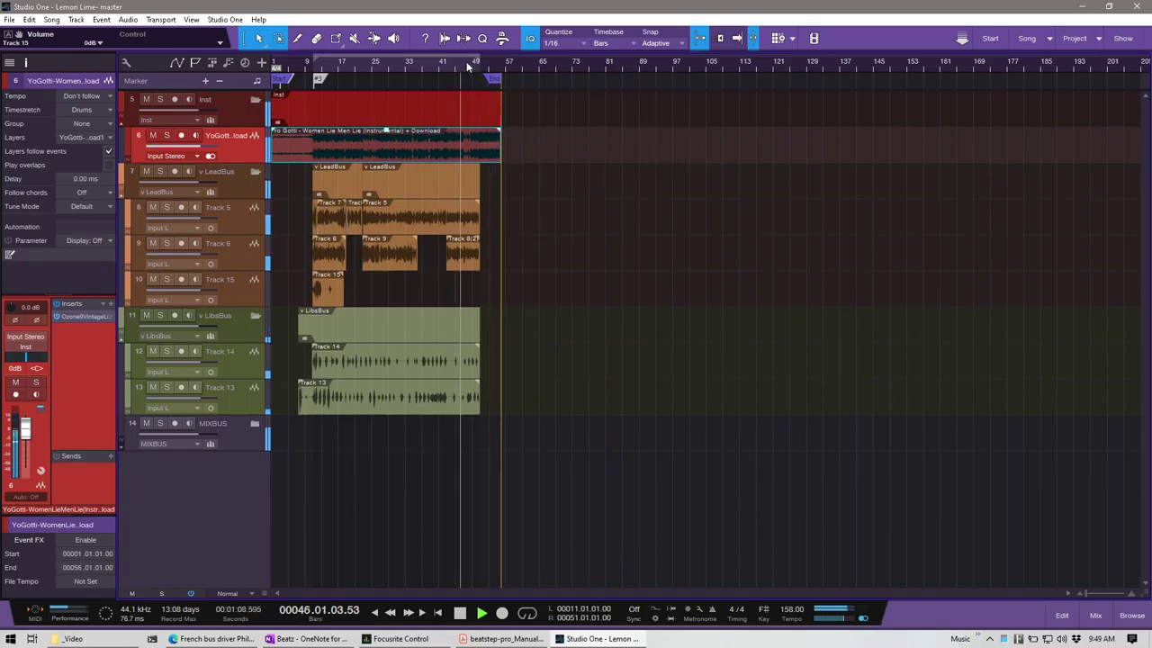
# - Extend the end of the instrumental event to bar 61
pyautogui.scroll(3, 466, 61)
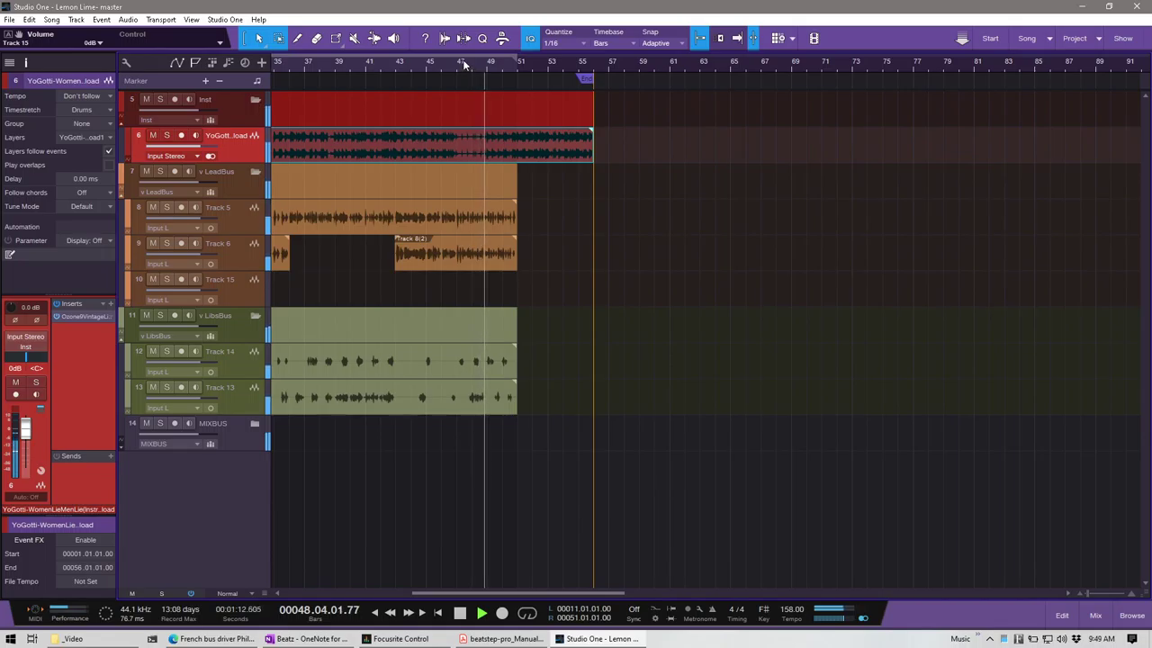
pyautogui.press('F3')
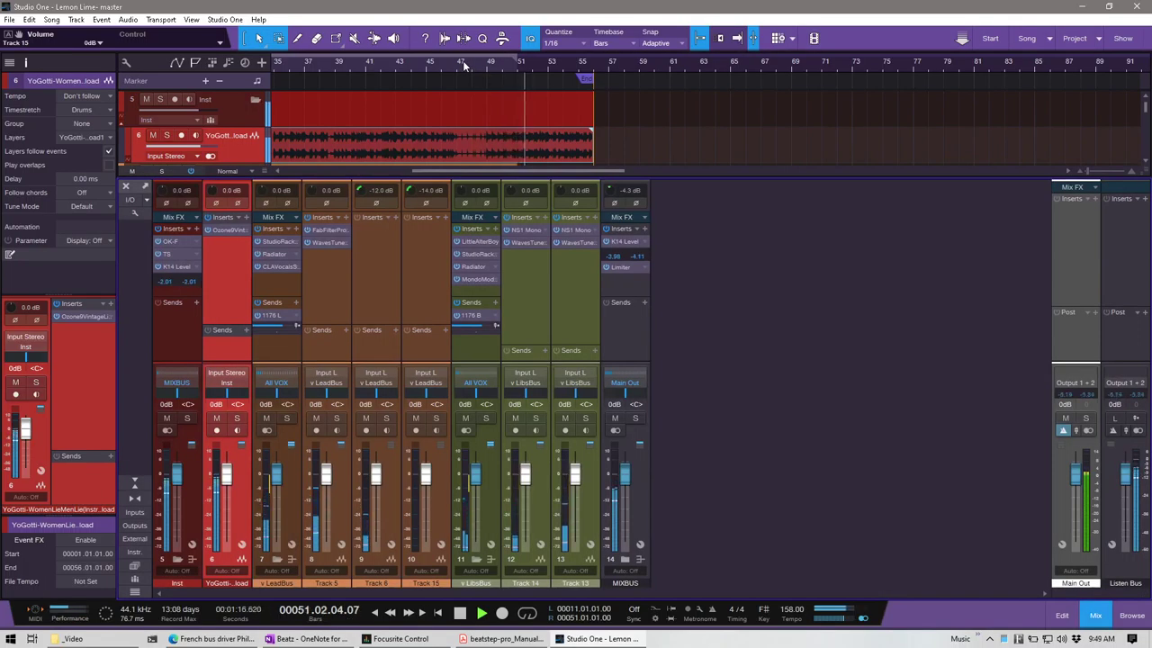
pyautogui.press('F3')
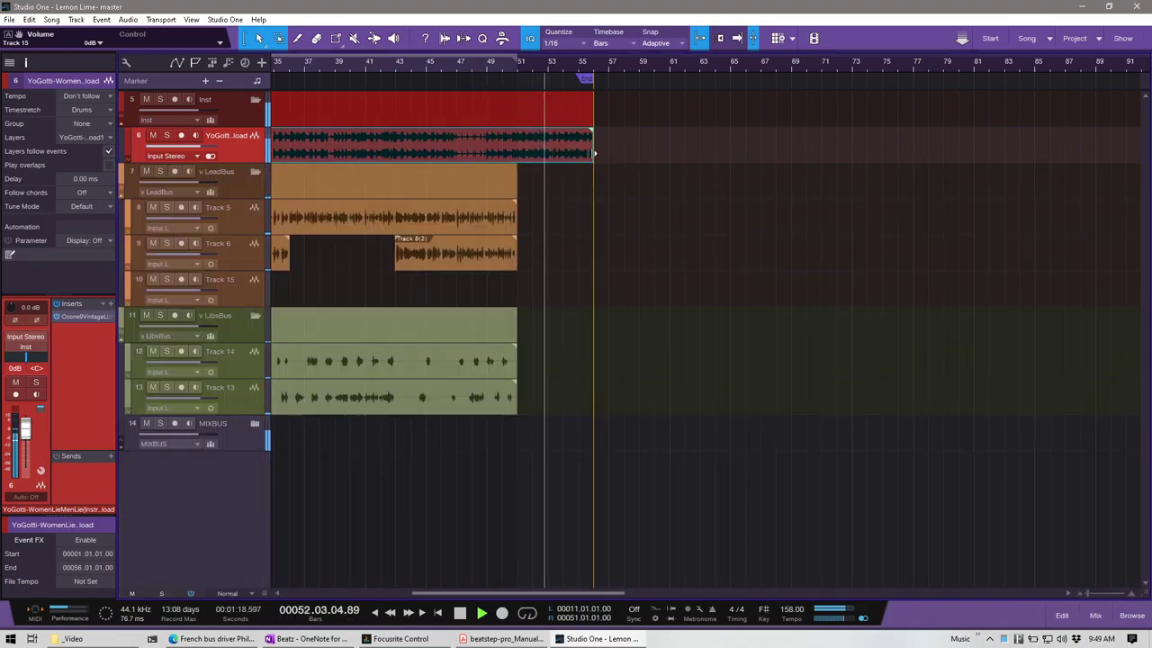
pyautogui.moveTo(595, 152); pyautogui.dragTo(669, 154)
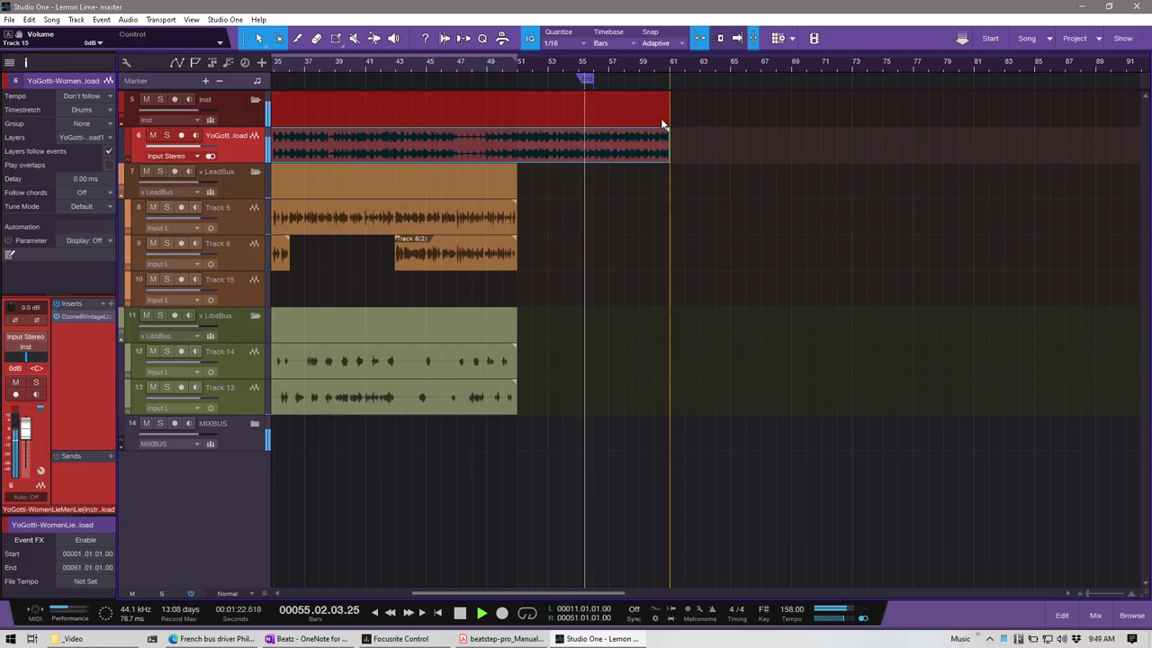
# - Add a fade-out of about four bars to the end of the instrumental event and move the End marker to bar 61
pyautogui.moveTo(666, 133); pyautogui.dragTo(607, 135)
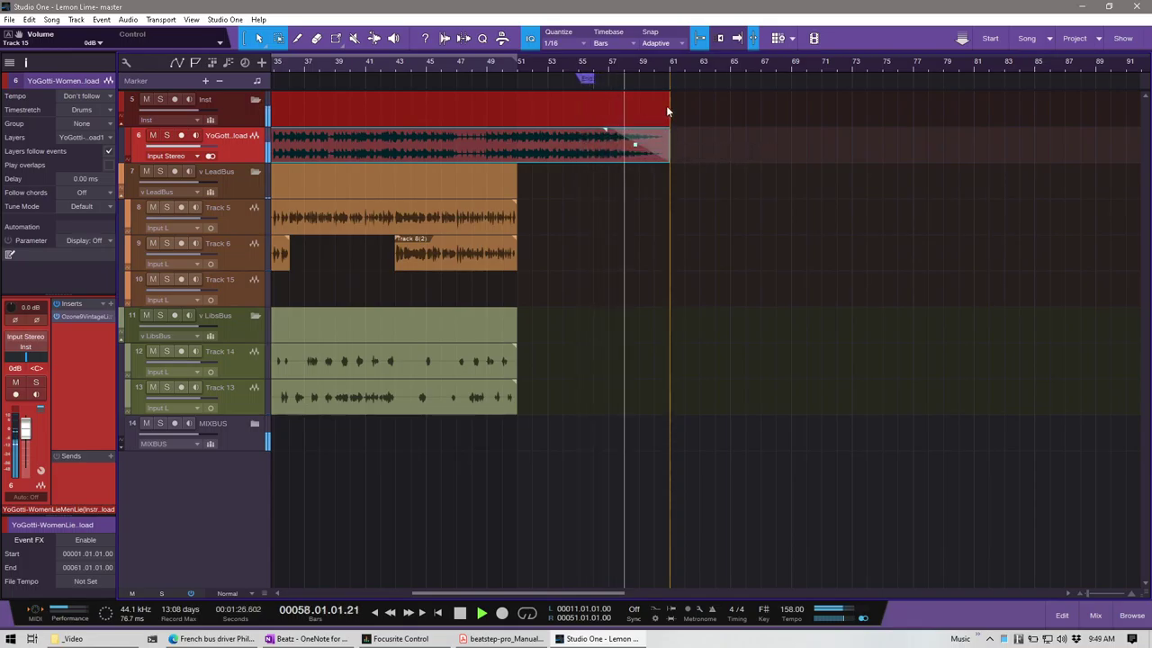
pyautogui.click(587, 79)
pyautogui.moveTo(590, 79)
pyautogui.mouseDown()
pyautogui.moveTo(671, 94)
pyautogui.moveTo(659, 92)
pyautogui.mouseUp()
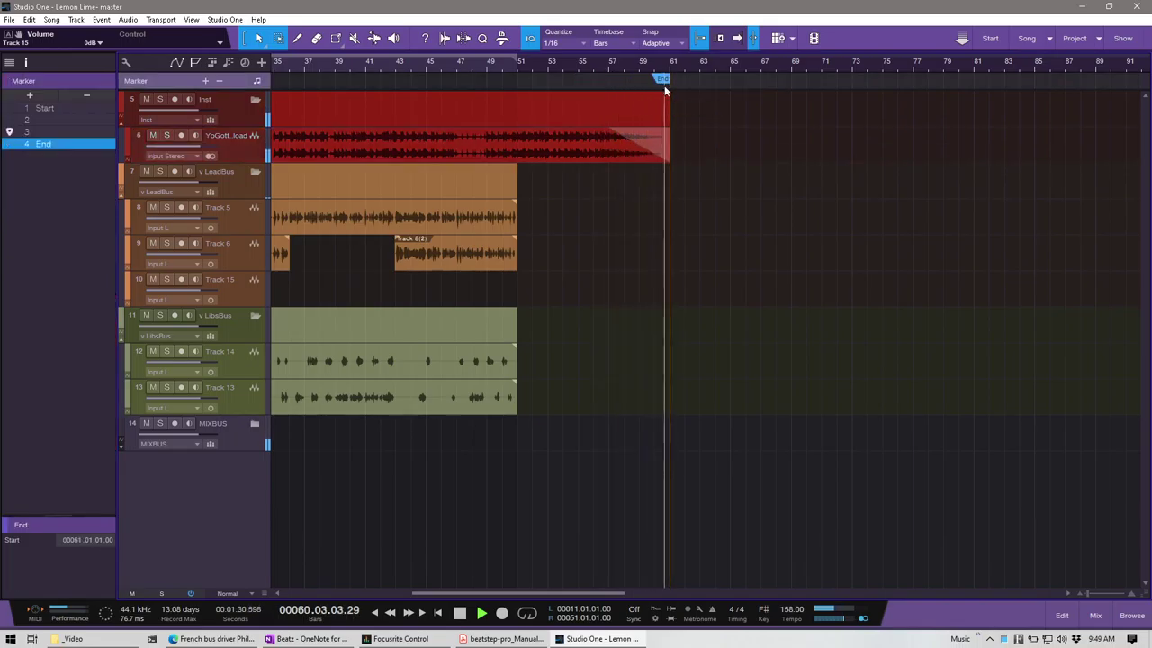